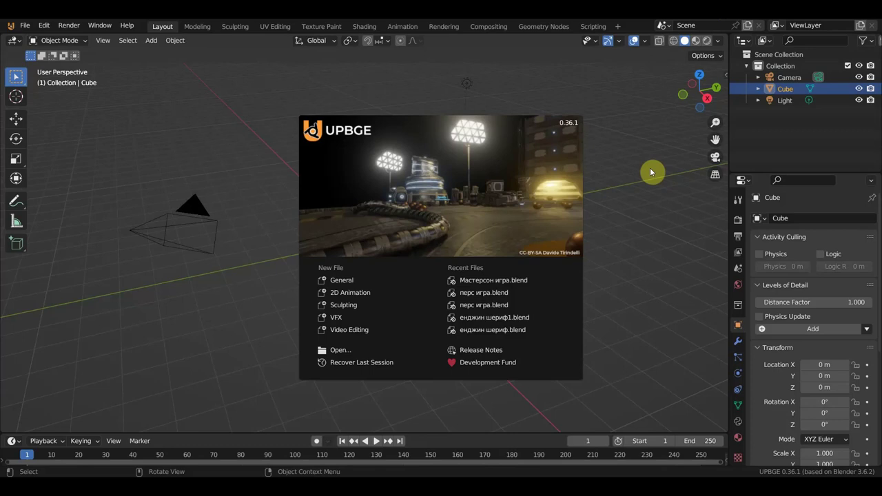
Step: Dismiss the splash, switch to front view, and browse File > Open into E:\ВСЕ для вестерна
click(629, 230)
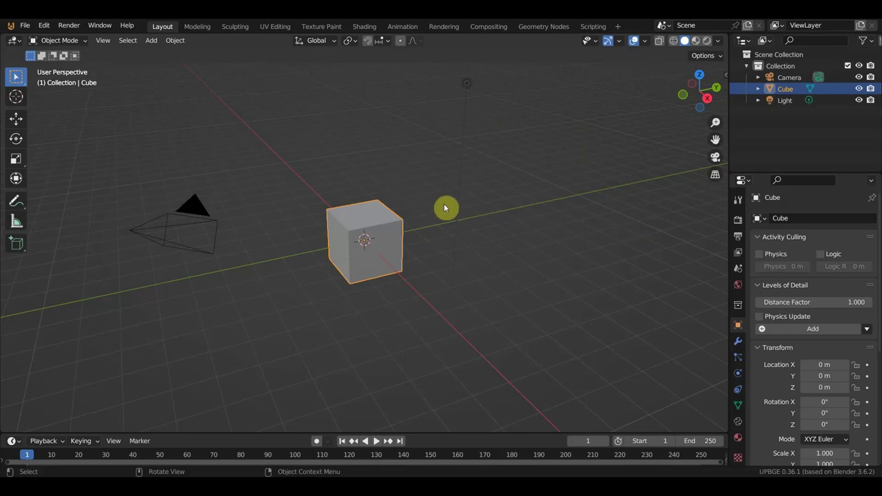
key(KP_1)
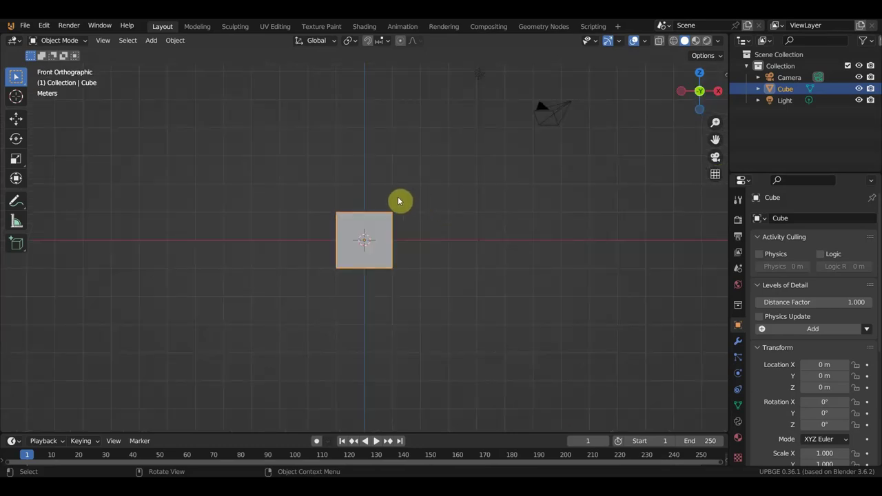
click(25, 26)
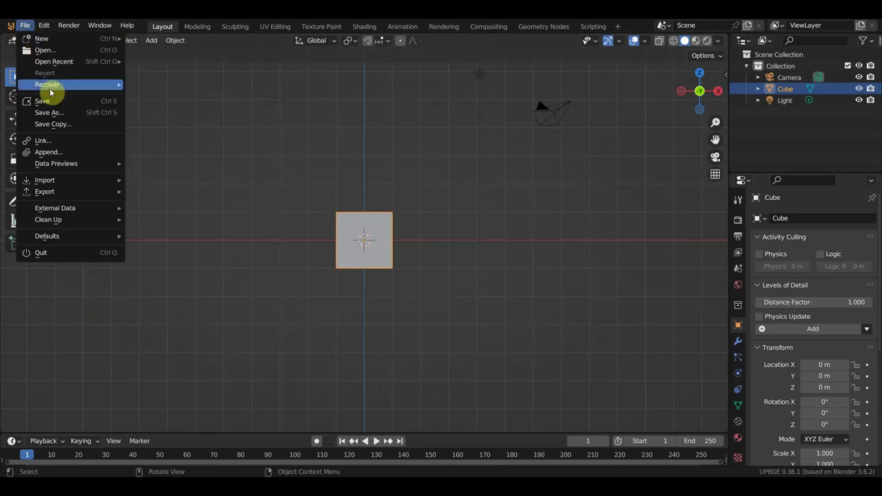
click(44, 50)
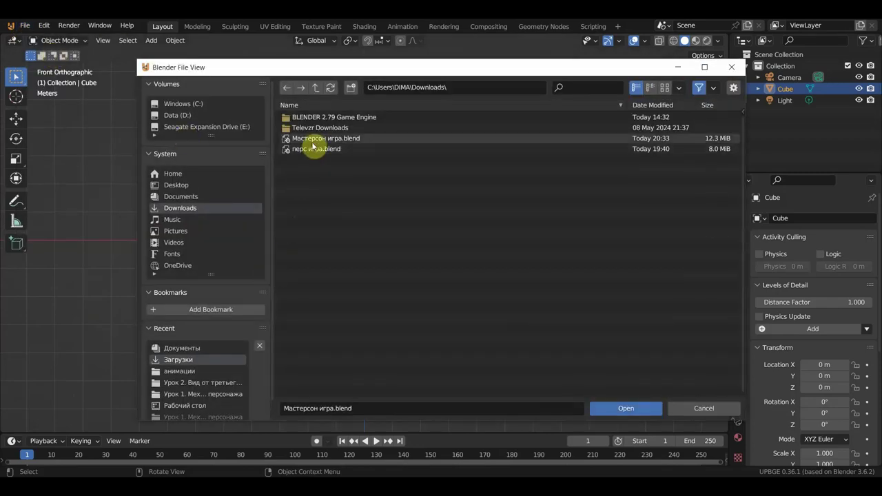
click(219, 127)
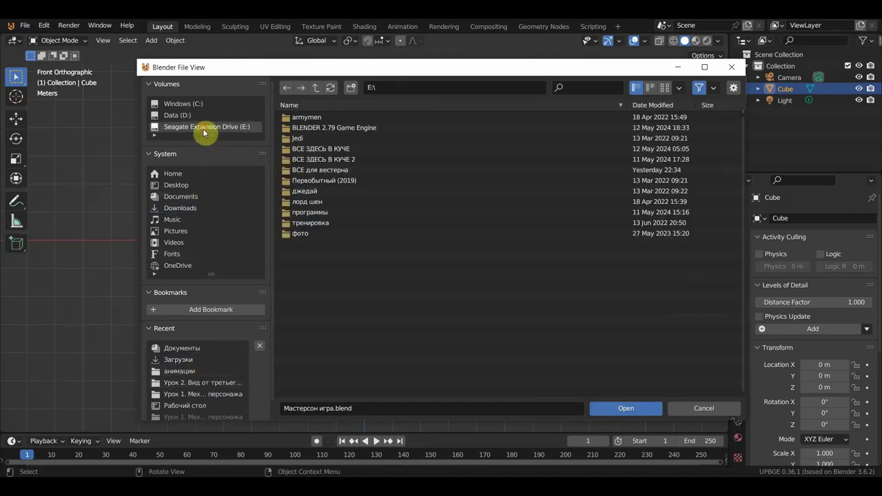
click(334, 172)
double_click(329, 172)
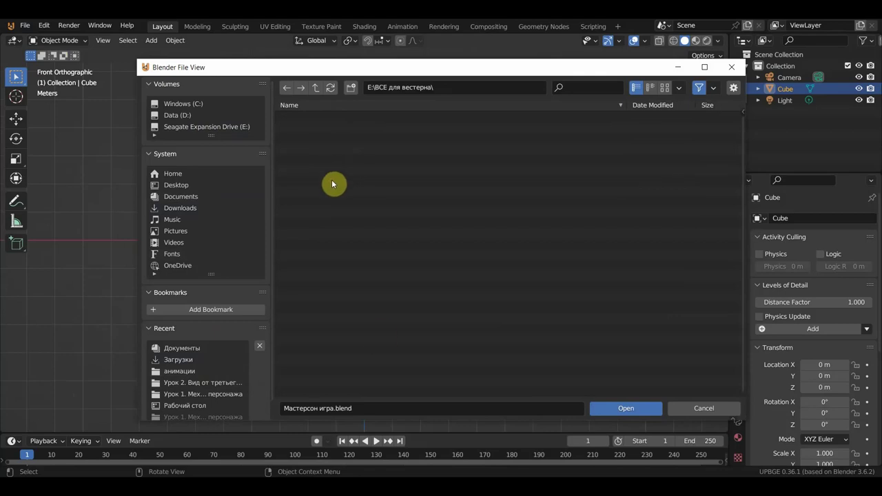
Step: Enter the шериф folder in thumbnail view and open the sheriff rig blend file
scroll(402, 325, down, 5)
scroll(404, 325, down, 5)
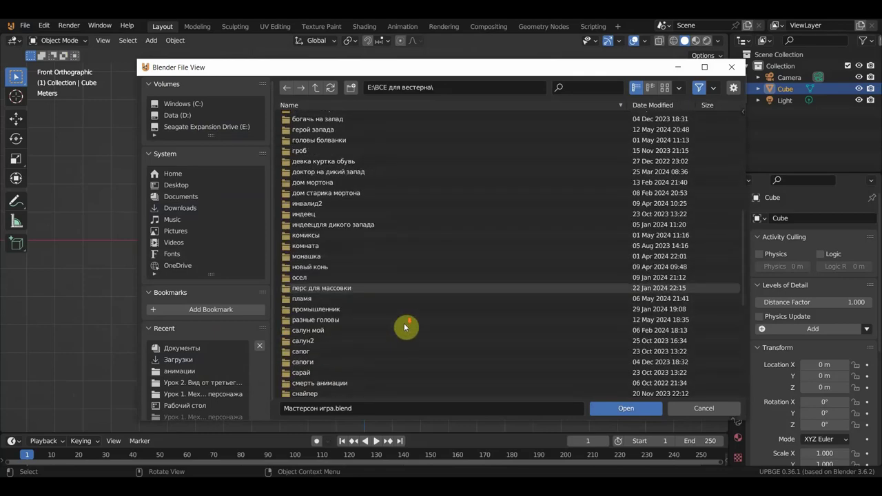
scroll(402, 327, down, 5)
double_click(310, 316)
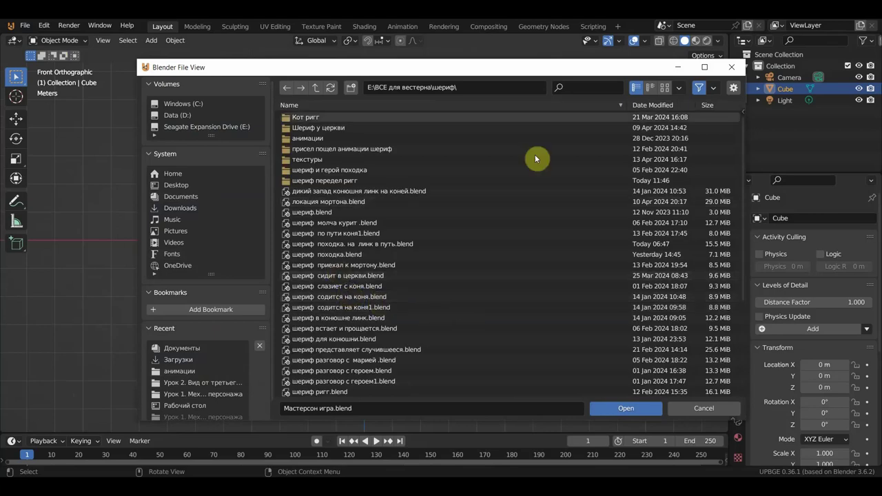
click(666, 90)
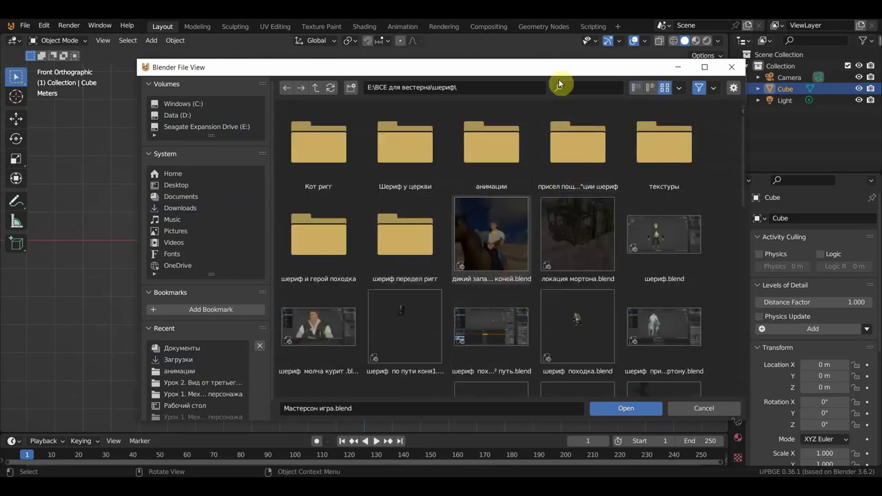
drag(547, 75, 505, 58)
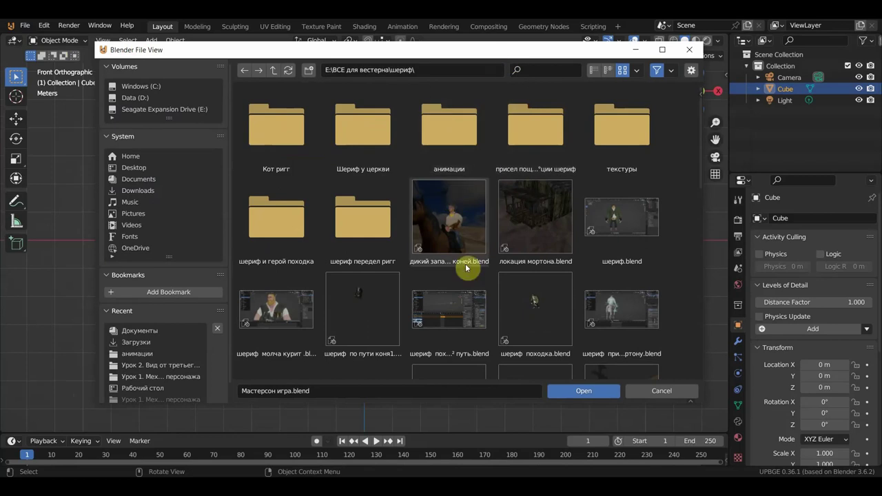
scroll(451, 312, down, 2)
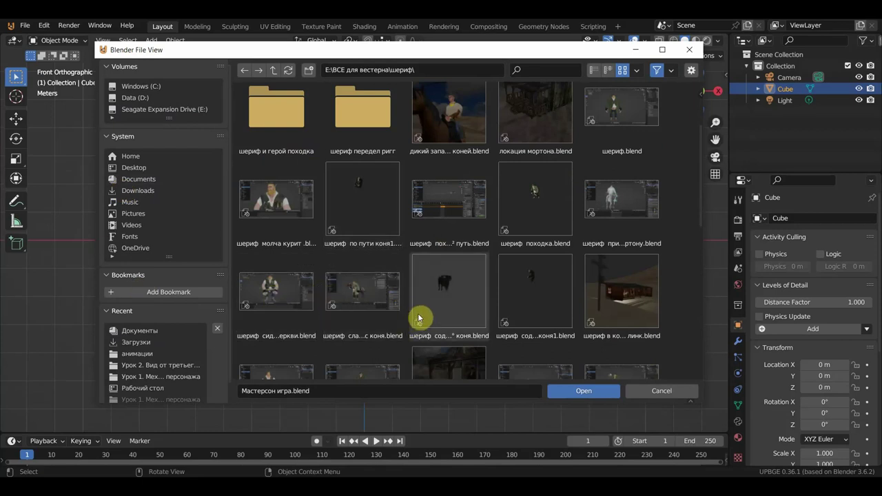
scroll(417, 314, down, 5)
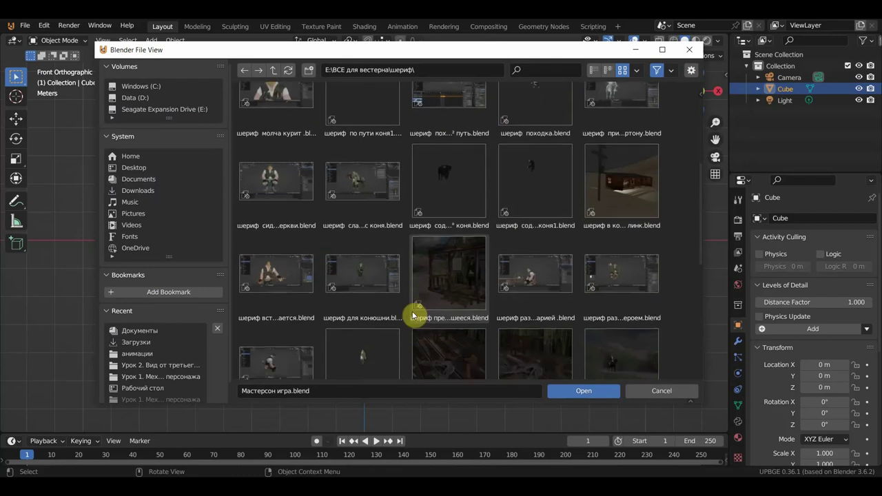
double_click(364, 309)
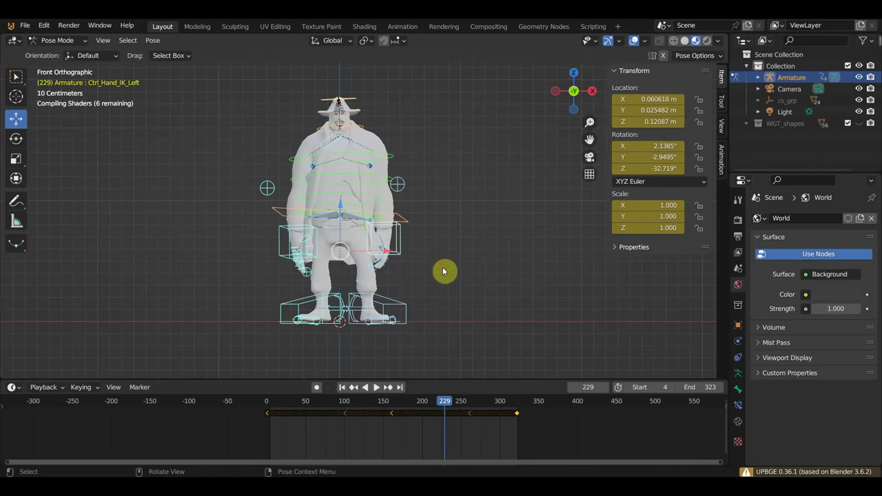
Step: Deselect the bones, hide the sidebar, and switch the rig to Object Mode
click(440, 271)
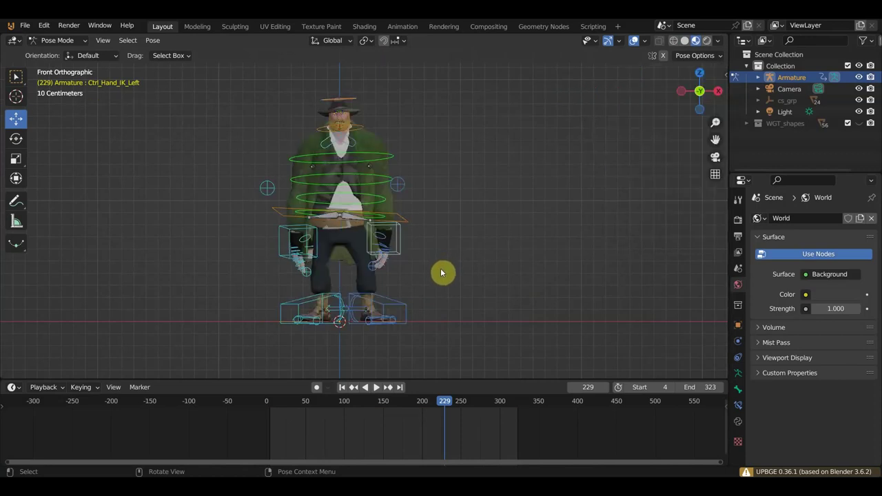
key(n)
click(353, 100)
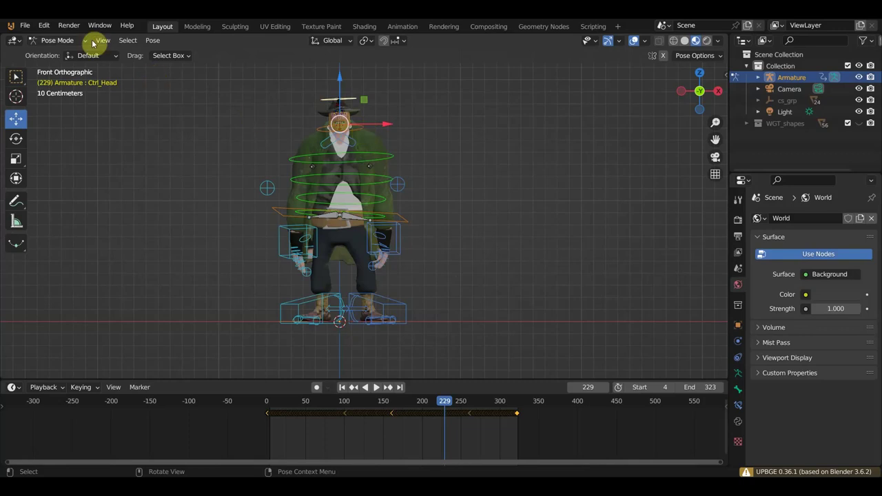
click(61, 40)
click(62, 54)
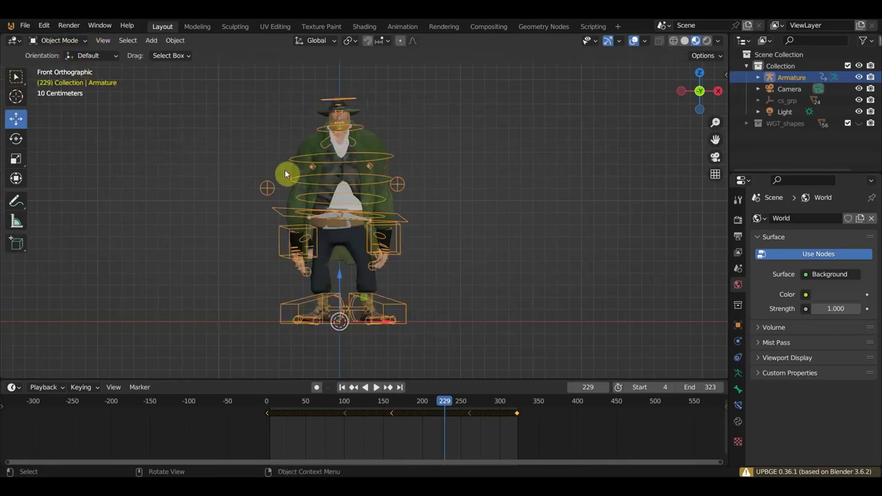
Step: Delete the armature, undo that, then delete the sheriff's green coat mesh
key(Delete)
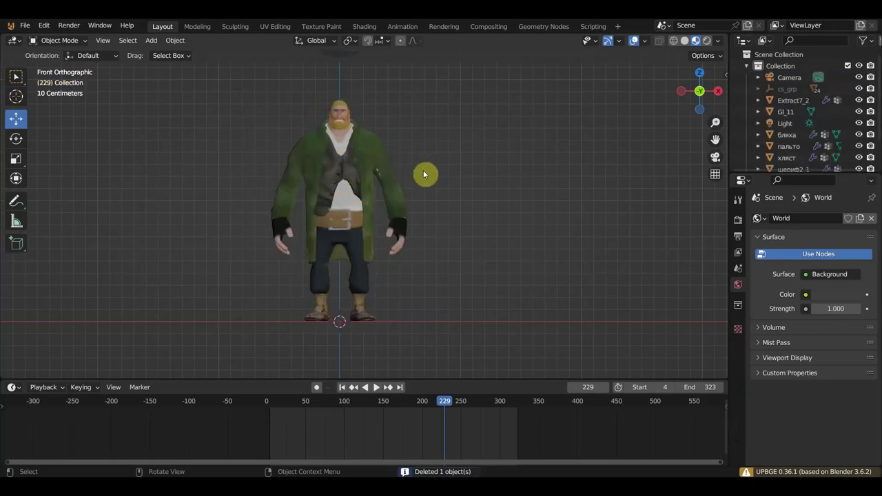
key(ctrl+z)
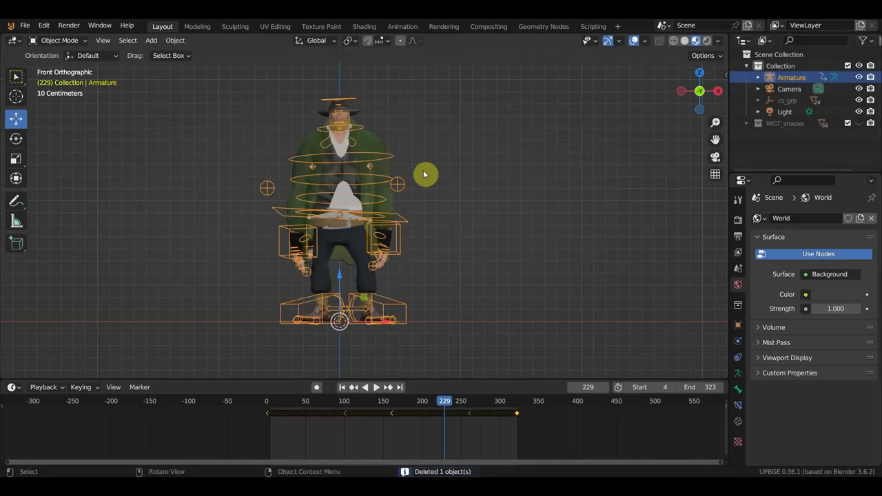
click(372, 144)
key(Delete)
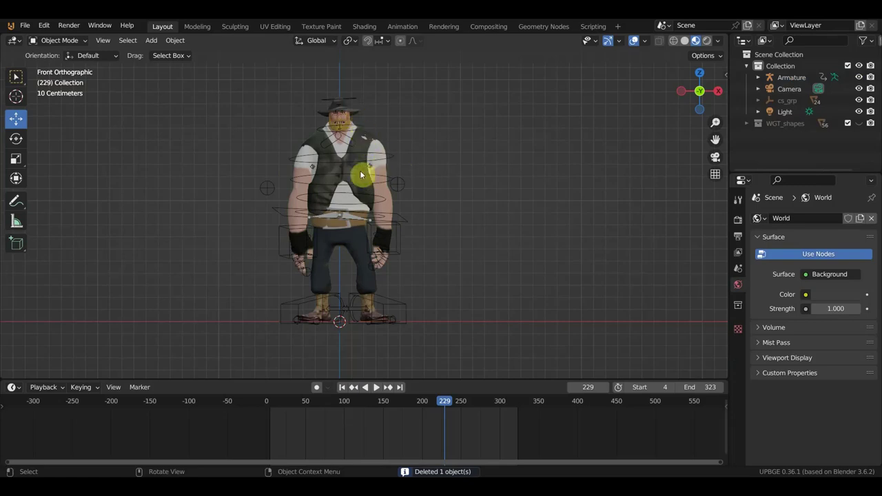
Step: Jump to frame 0 and toggle the armature into Pose Mode and back to Object Mode
click(267, 402)
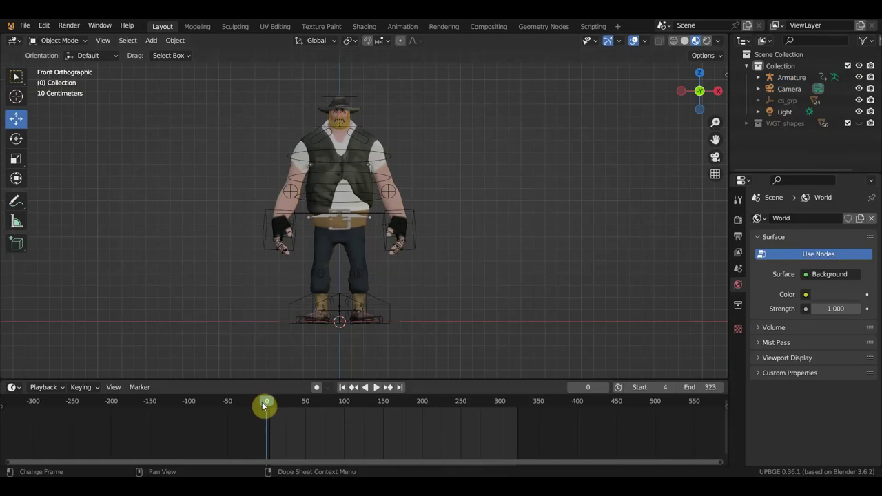
click(411, 213)
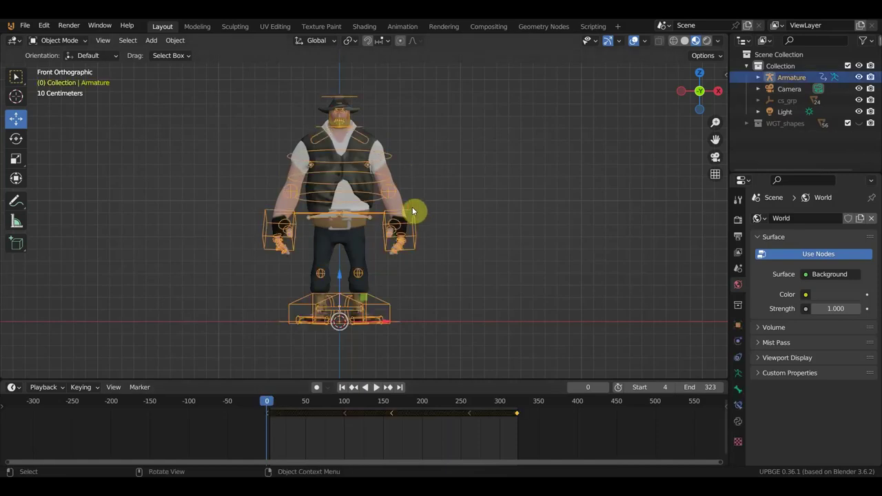
click(50, 42)
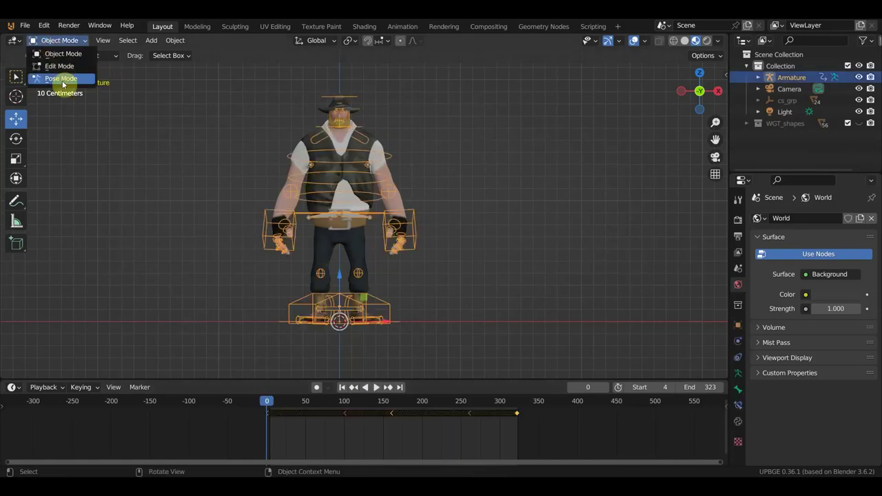
click(63, 78)
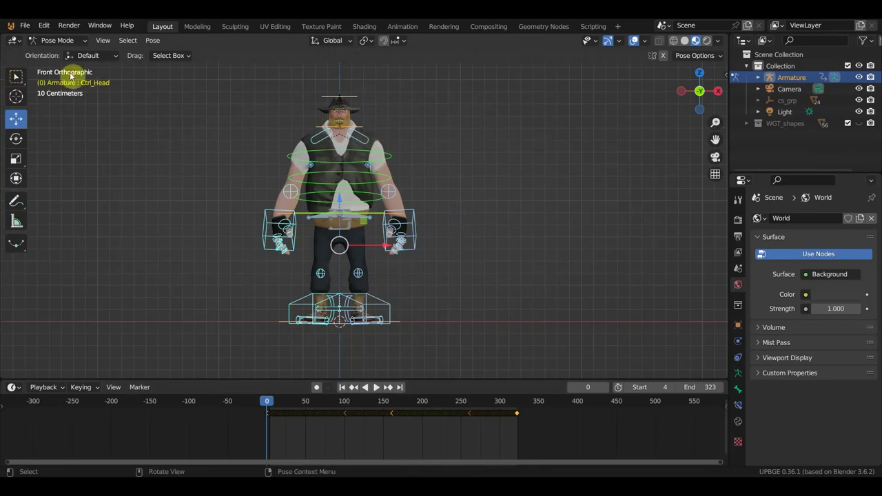
click(58, 40)
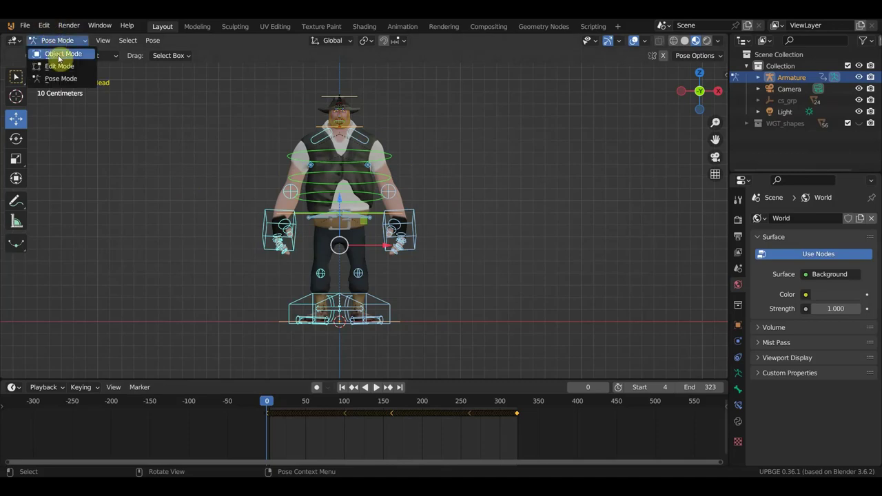
click(59, 55)
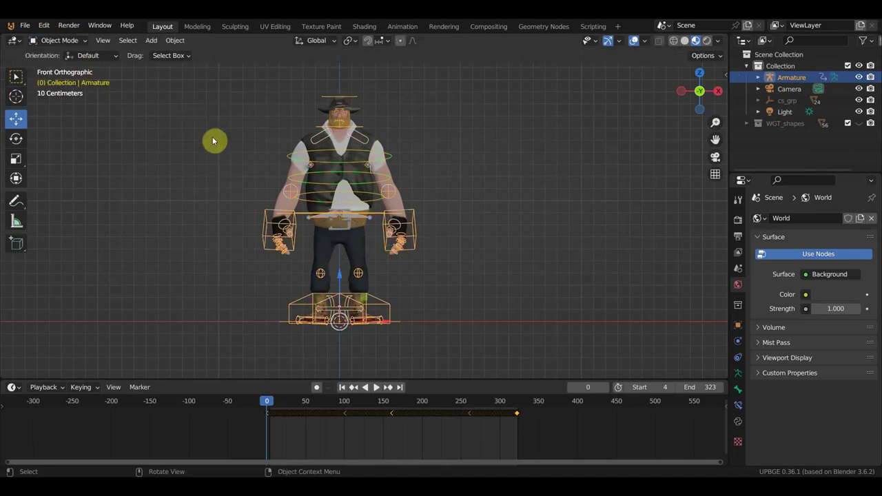
Step: Select the armature and delete it, leaving the sheriff meshes in rest pose
click(387, 168)
click(391, 158)
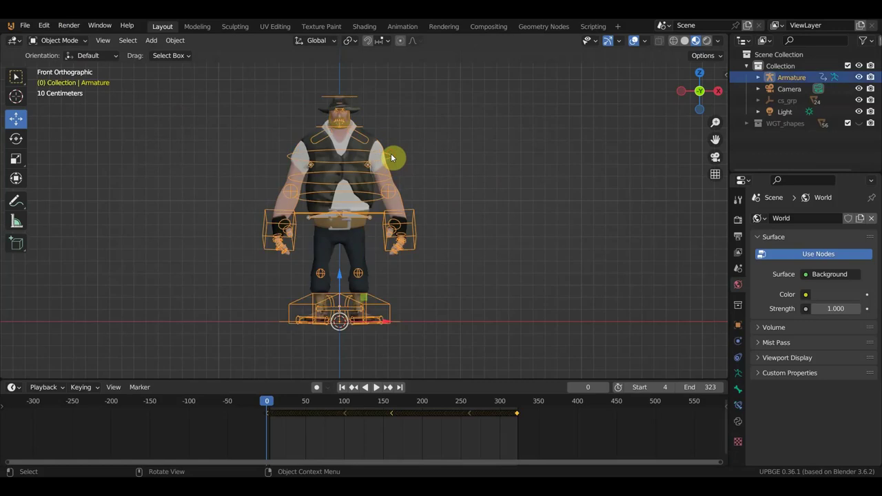
key(Delete)
Step: Delete the sun light and the camera from the scene
scroll(386, 145, down, 3)
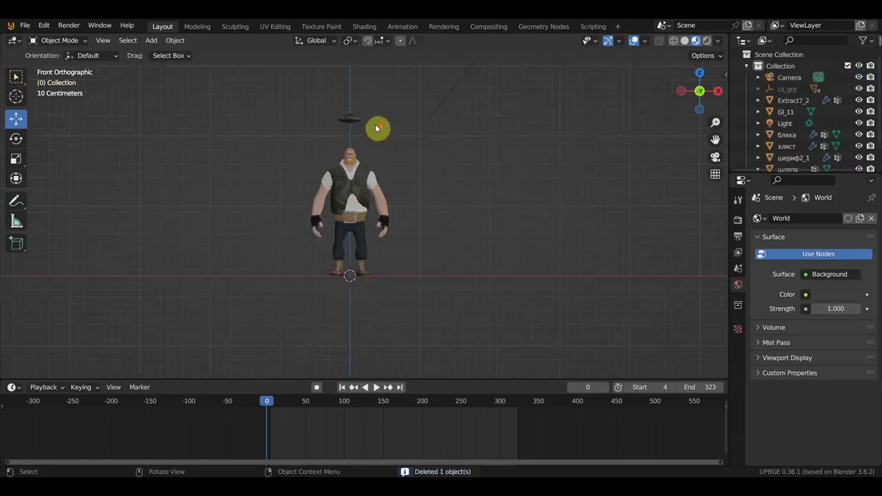
click(351, 118)
click(443, 104)
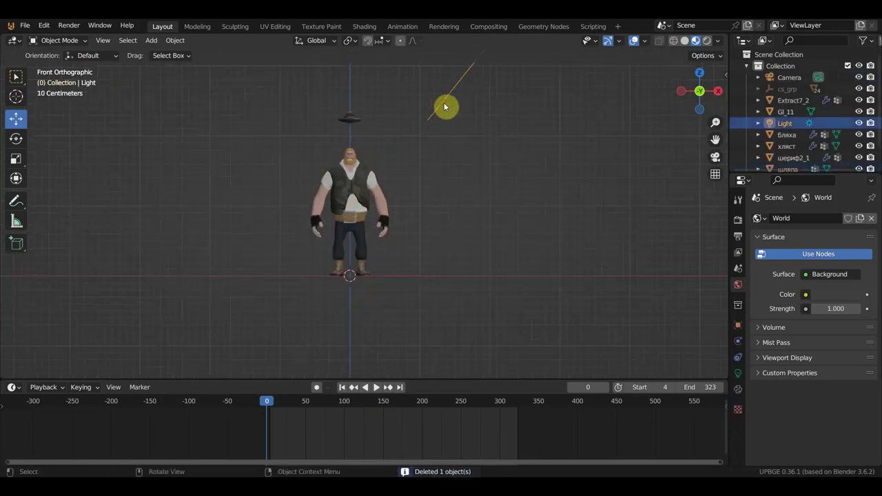
key(Delete)
scroll(442, 110, down, 5)
click(507, 138)
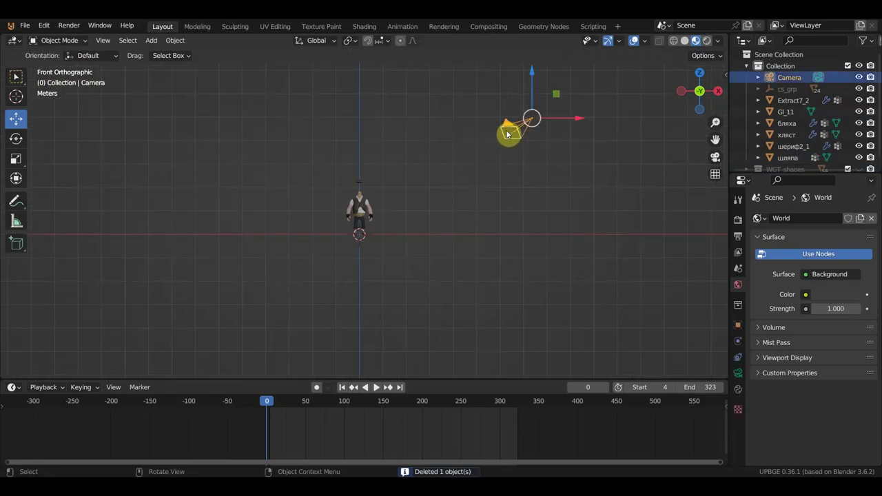
key(Delete)
scroll(367, 162, up, 5)
Step: Lower the шляпа hat along Z onto the sheriff's head
click(348, 100)
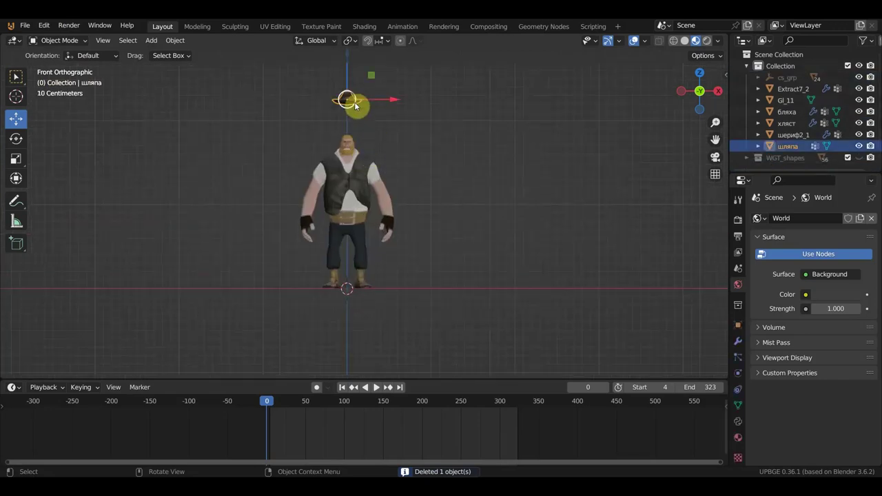
scroll(351, 75, down, 1)
drag(350, 74, 351, 101)
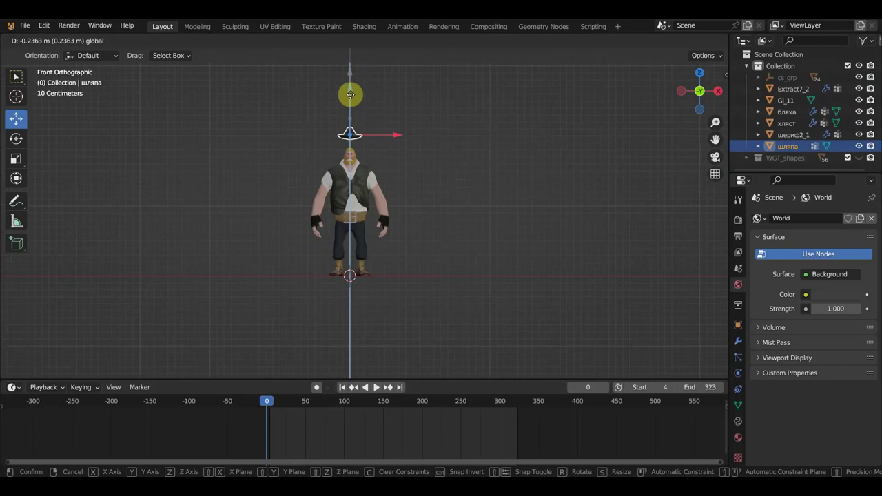
scroll(365, 114, up, 5)
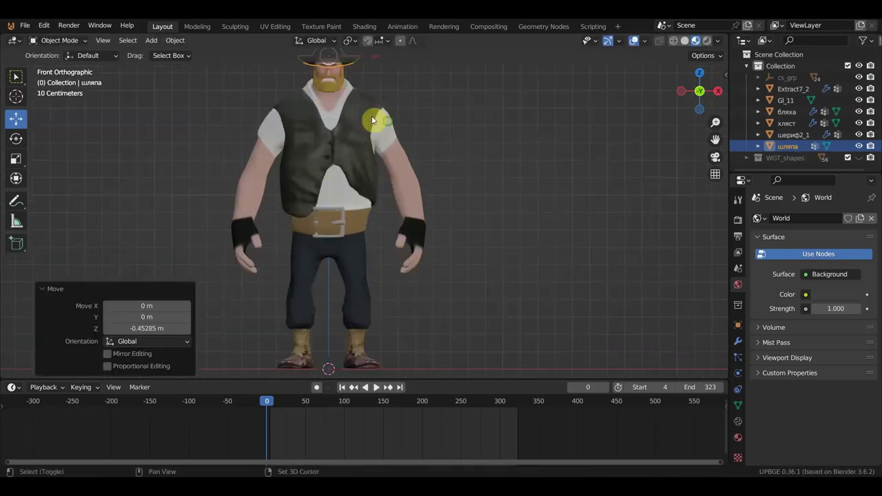
scroll(389, 267, up, 2)
drag(316, 150, 321, 153)
scroll(405, 227, down, 3)
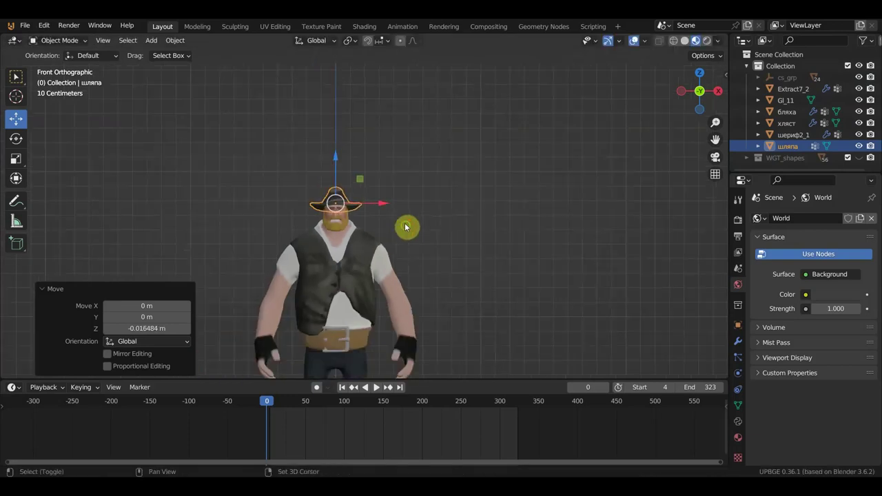
shift+scroll(405, 227, down, 3)
Step: Check the hat placement in Right Orthographic view and orbit around the character
key(KP_3)
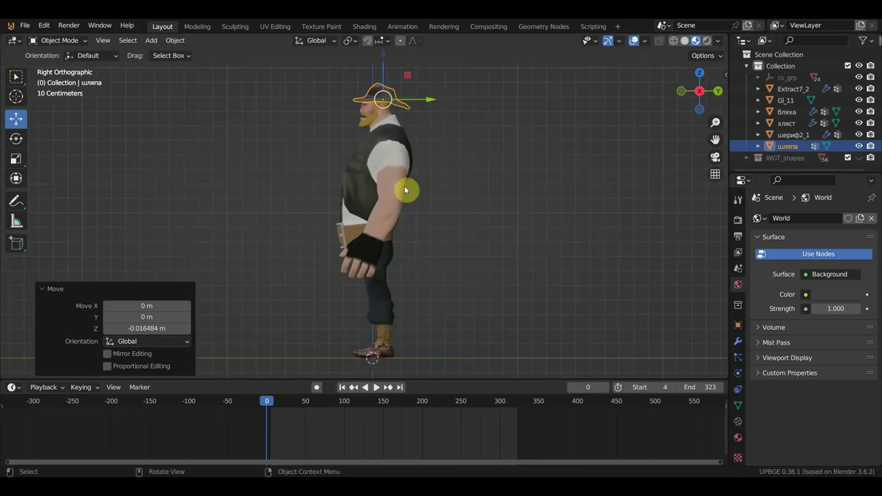
scroll(398, 181, up, 2)
scroll(398, 181, down, 4)
scroll(398, 181, up, 7)
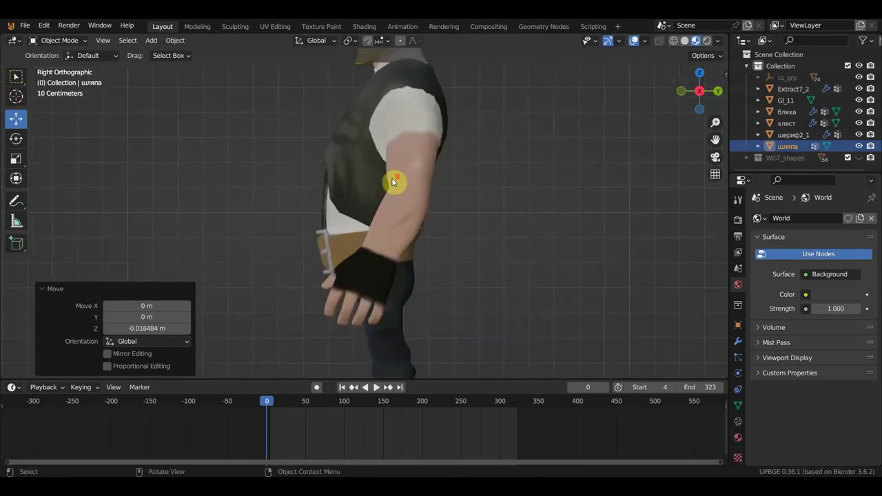
scroll(394, 195, down, 2)
scroll(393, 193, down, 3)
mouse_move(372, 259)
middle_down()
mouse_move(496, 274)
mouse_move(479, 220)
middle_up()
scroll(485, 257, down, 3)
scroll(482, 256, down, 2)
Step: Apply the Armature modifiers on the vest Extract7_2 and body шериф2_1
click(354, 224)
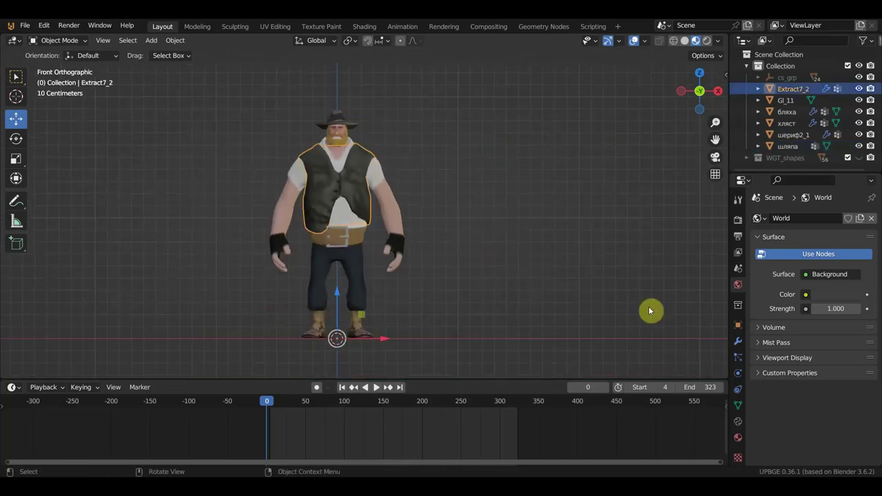
click(738, 342)
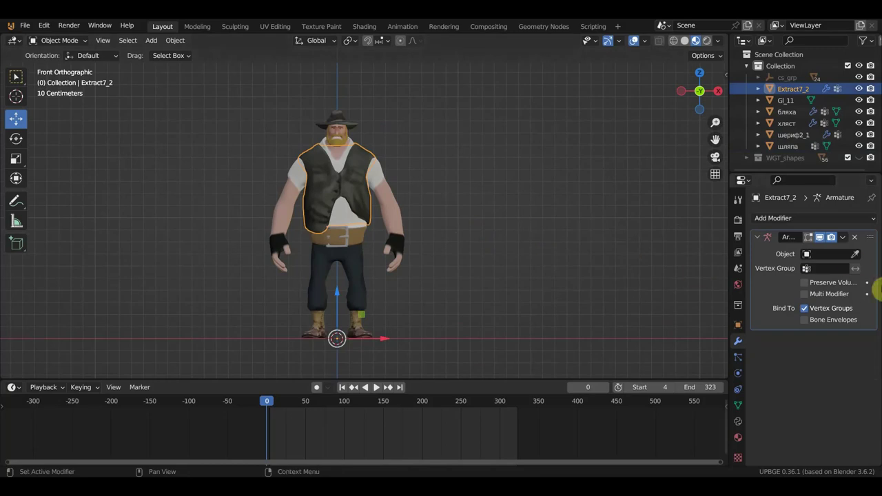
click(843, 238)
click(835, 250)
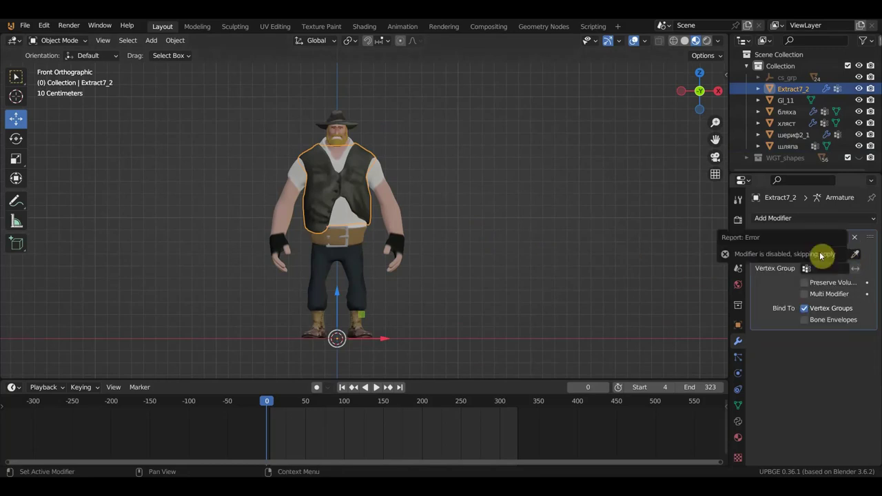
click(351, 226)
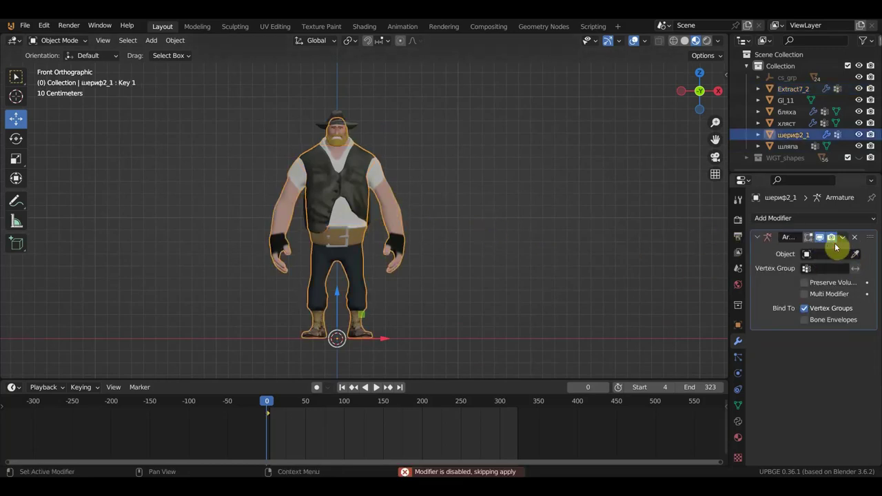
click(843, 239)
click(803, 251)
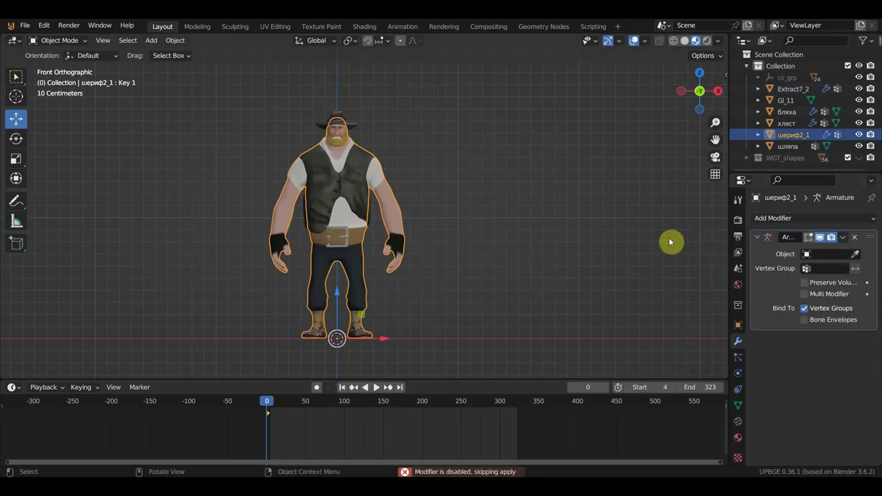
click(353, 126)
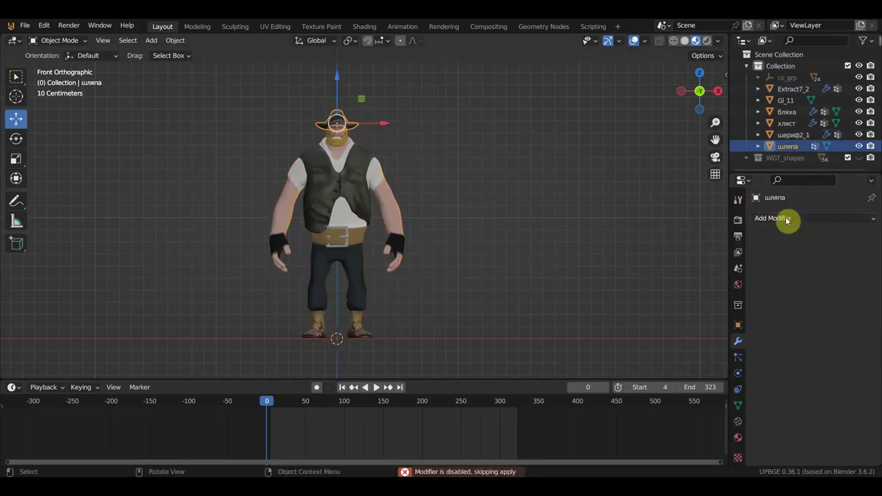
Step: Delete the cs_grp control-shape objects in the Outliner
click(758, 78)
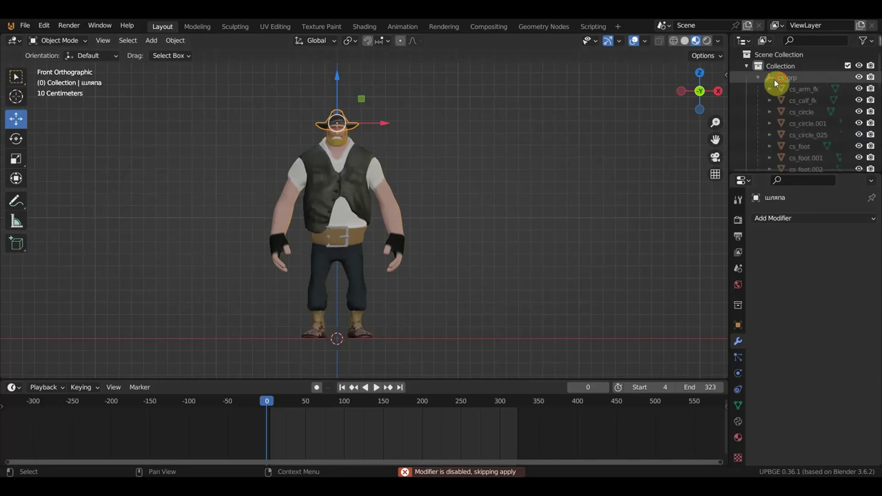
click(785, 79)
scroll(792, 117, down, 5)
scroll(799, 148, down, 5)
scroll(799, 145, down, 3)
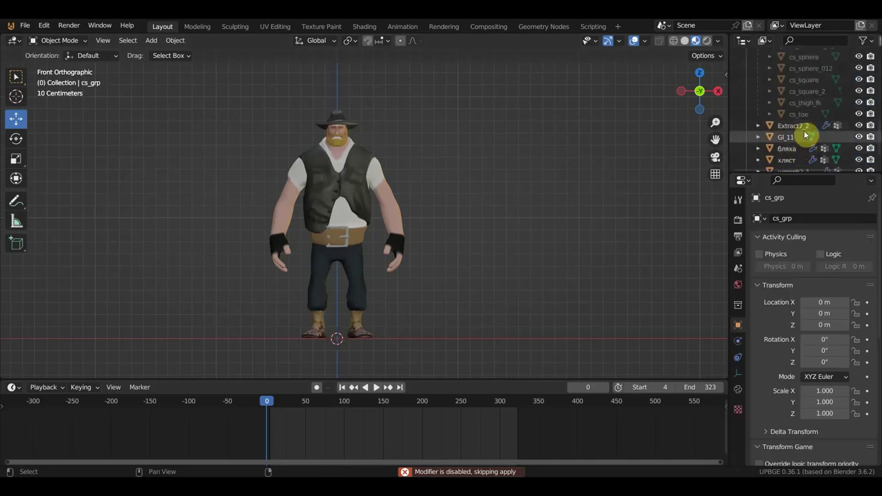
shift+click(802, 118)
key(Delete)
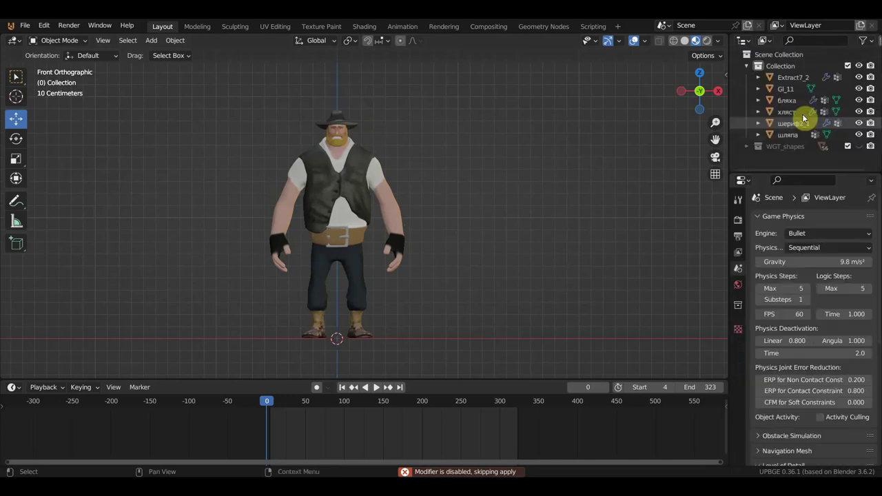
Step: Delete the objects in the WGT_shapes collection
click(772, 147)
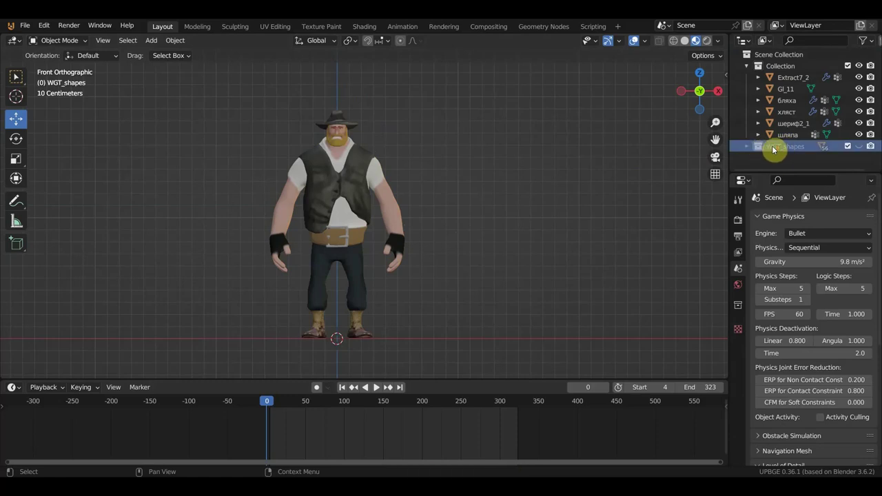
click(750, 146)
scroll(790, 153, down, 5)
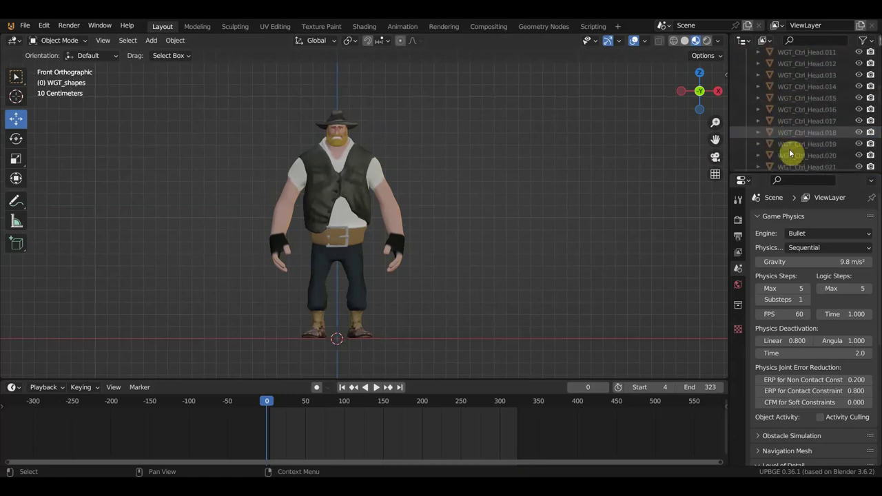
scroll(790, 153, down, 5)
scroll(790, 154, down, 5)
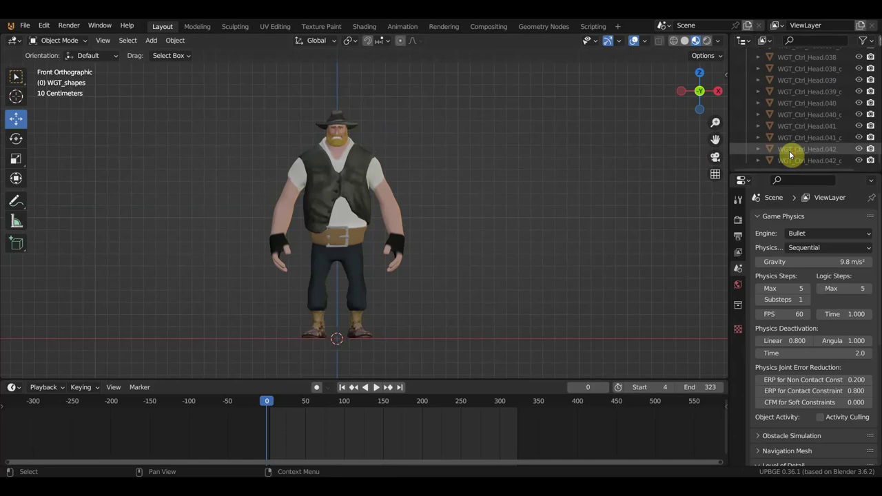
key(Delete)
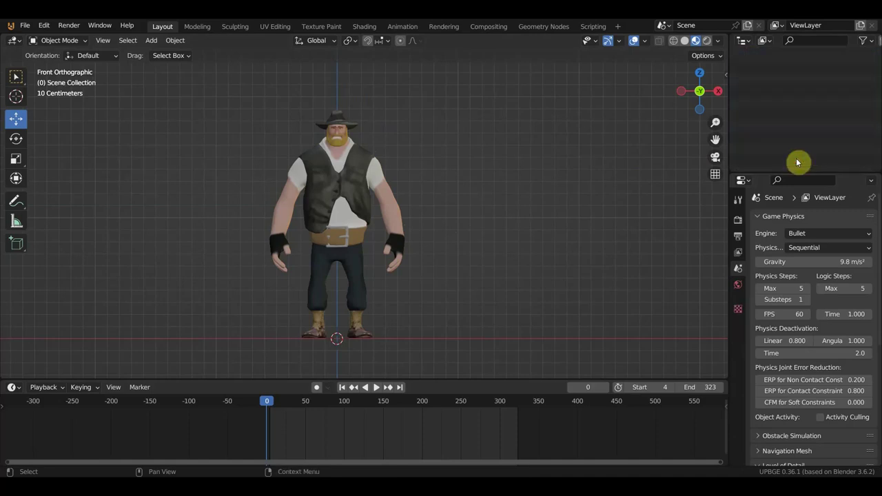
Step: Box-select all the remaining sheriff mesh pieces
click(790, 88)
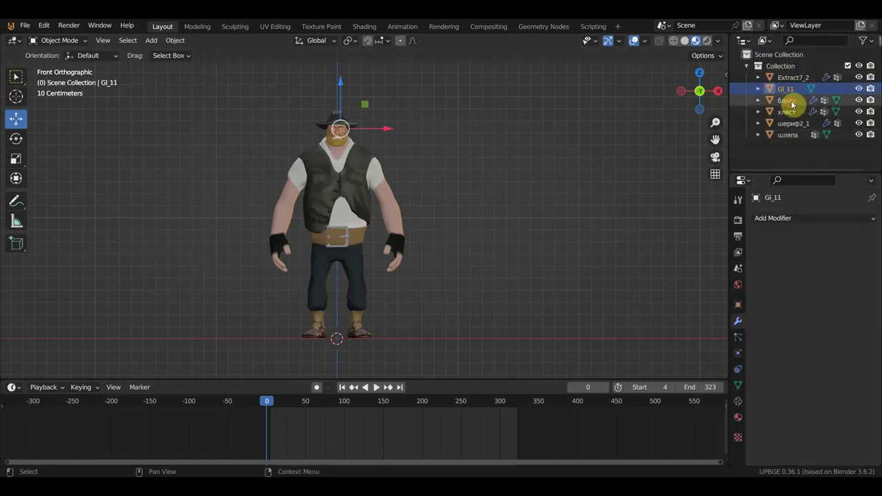
click(787, 100)
click(791, 123)
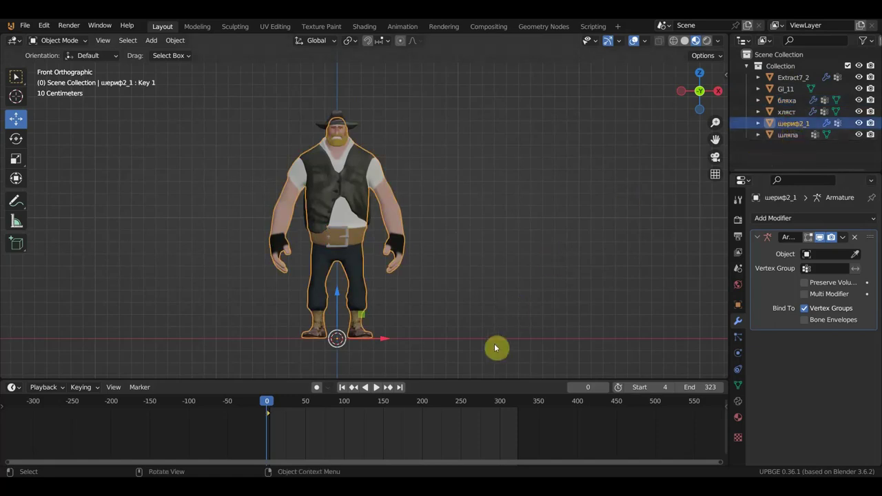
drag(478, 364, 230, 88)
Step: Set the origin of all sheriff pieces to the 3D cursor
click(175, 40)
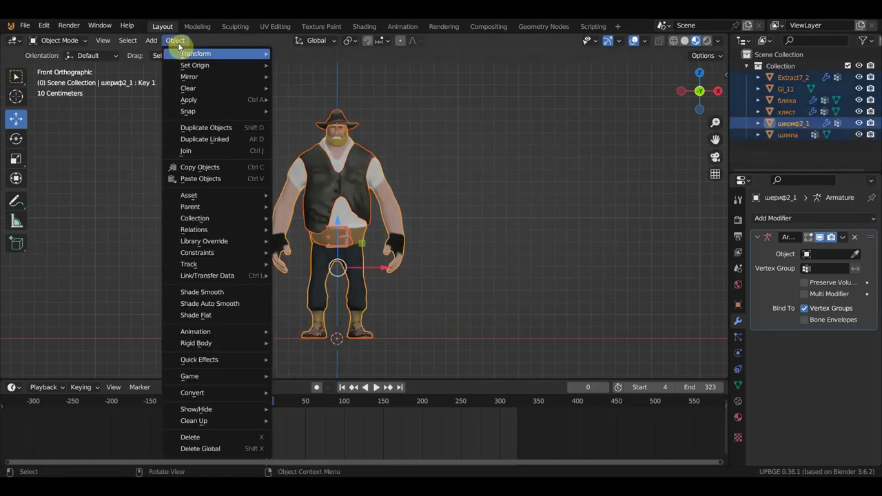
mouse_move(195, 64)
click(331, 89)
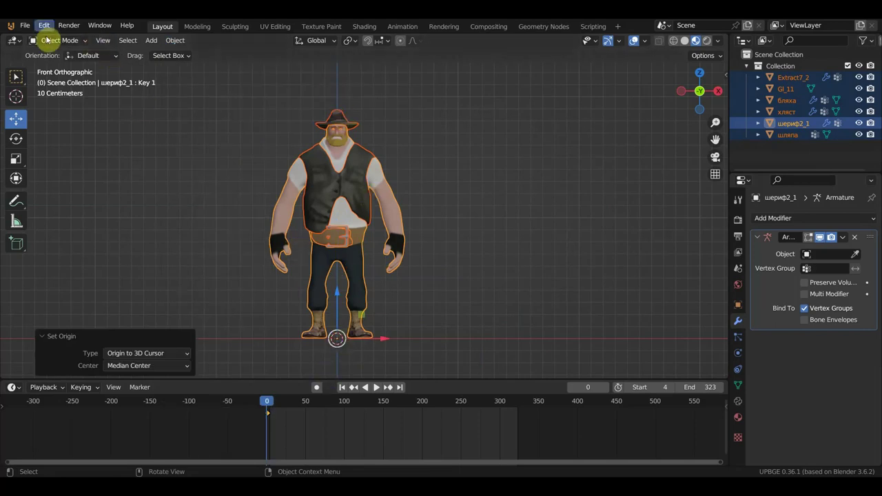
Step: Export the character as FBX to the Desktop as шериф ригг.fbx
click(24, 25)
mouse_move(62, 193)
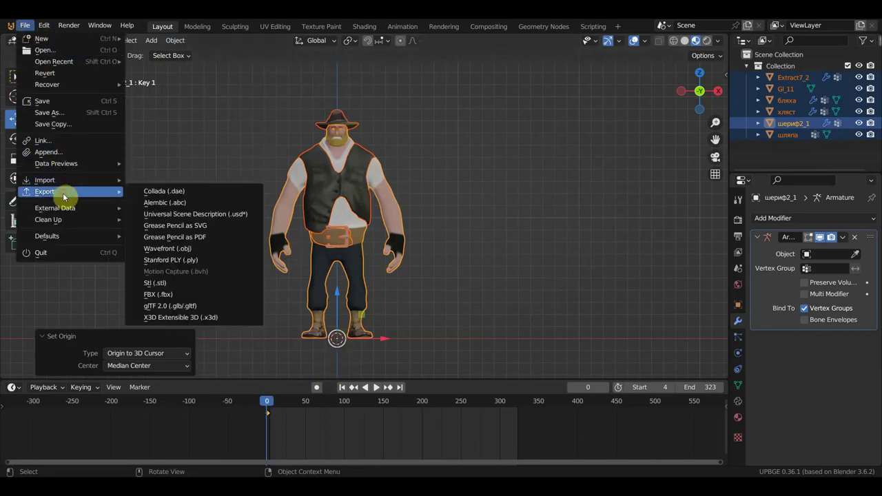
click(195, 294)
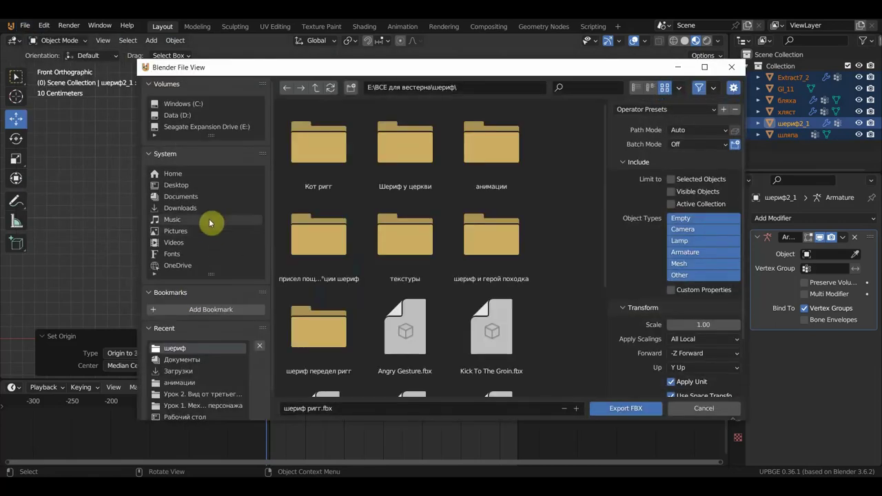
click(619, 409)
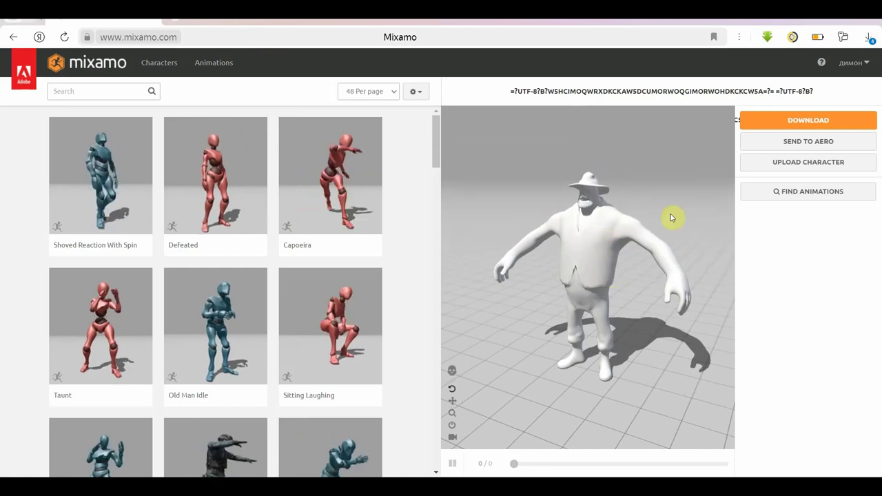
Step: Search Mixamo for 'walk', apply the Walking animation, and enable In Place
click(66, 90)
text(walk)
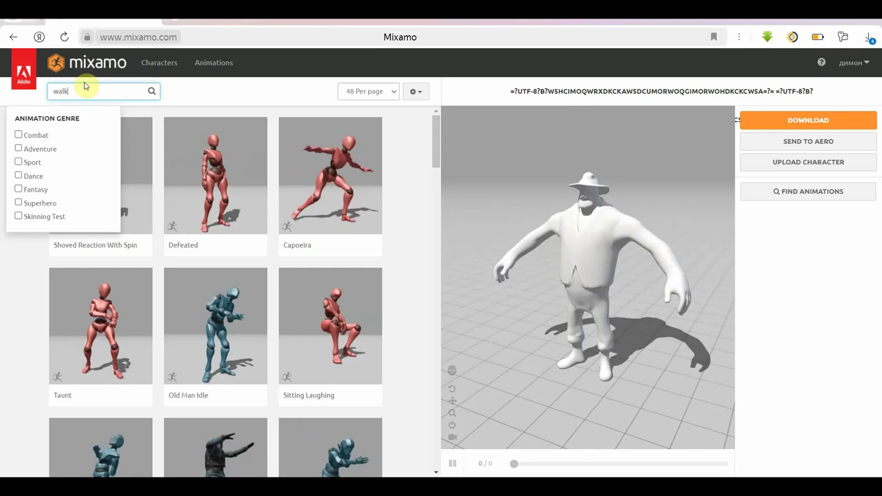
key(Return)
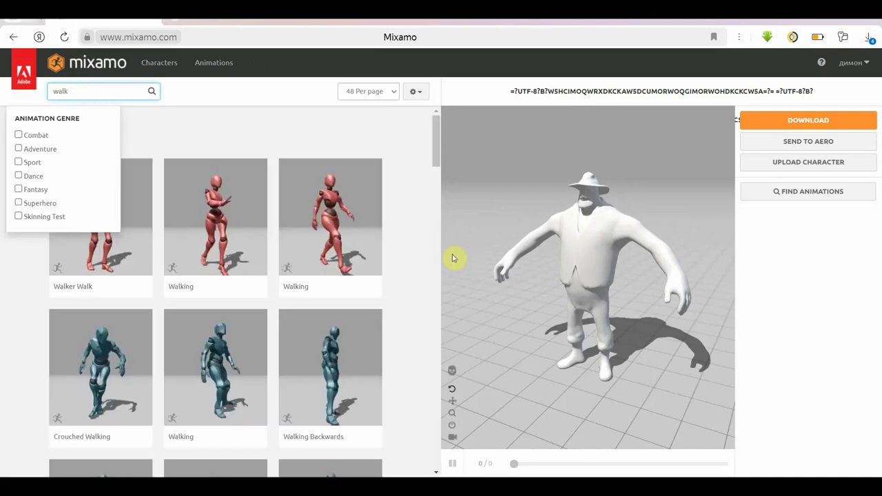
click(404, 267)
scroll(277, 358, down, 2)
scroll(257, 366, down, 4)
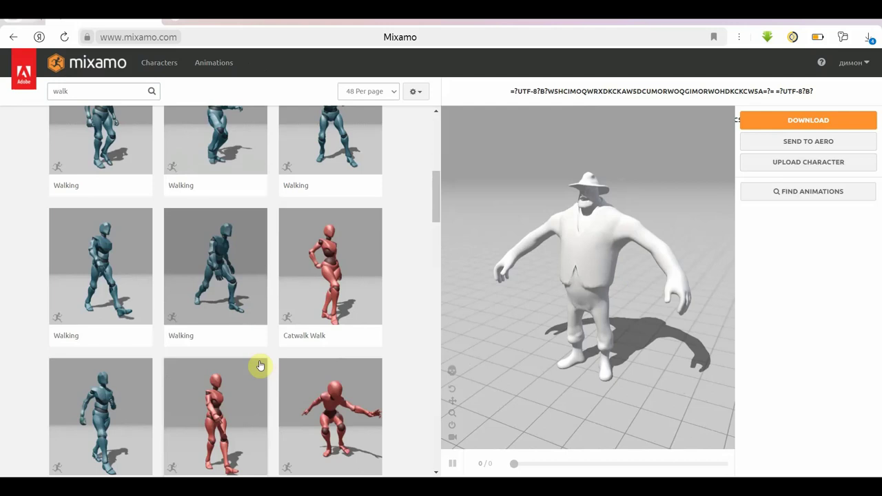
scroll(226, 311, up, 1)
click(226, 312)
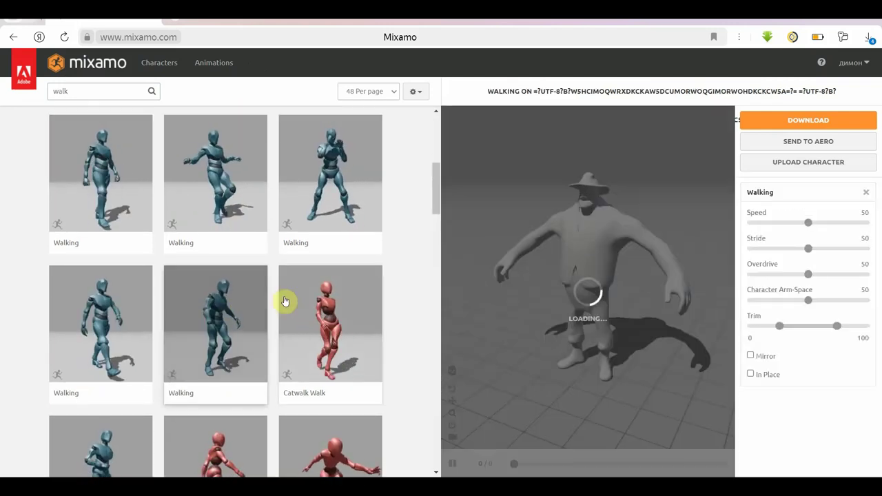
click(766, 374)
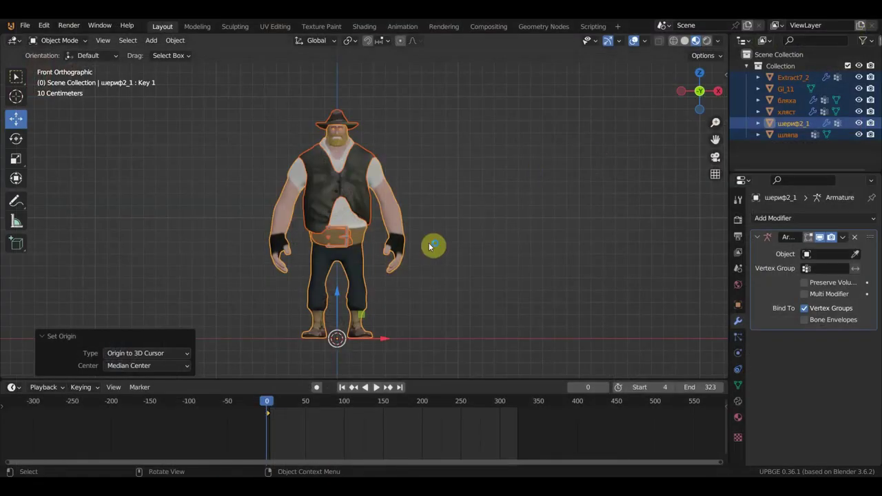
Step: Delete all sheriff objects and import Walking.fbx from the Downloads folder
drag(426, 353, 254, 115)
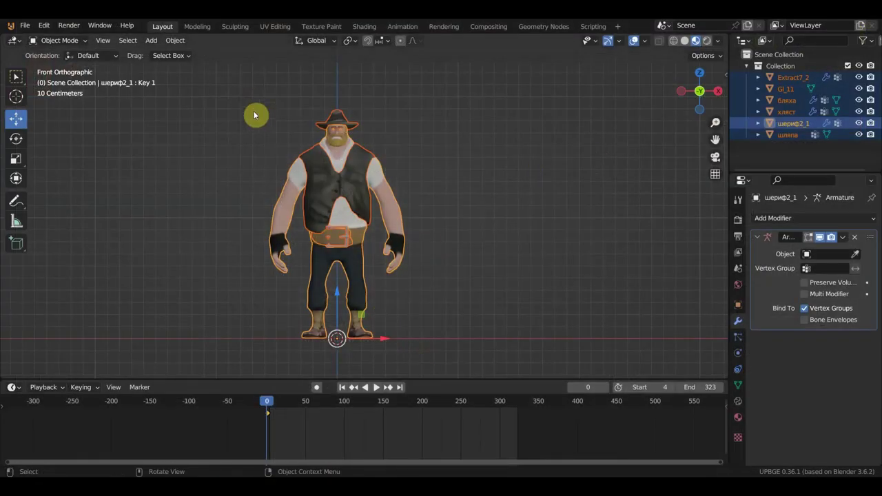
key(Delete)
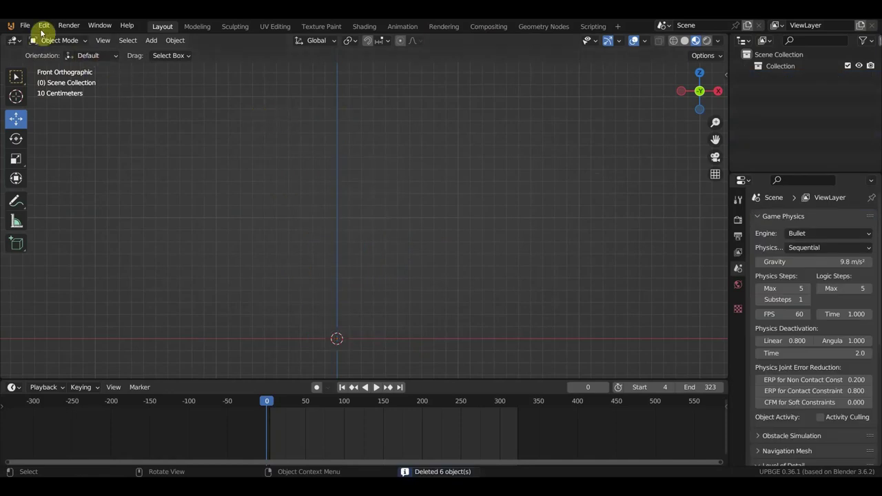
click(27, 26)
mouse_move(58, 188)
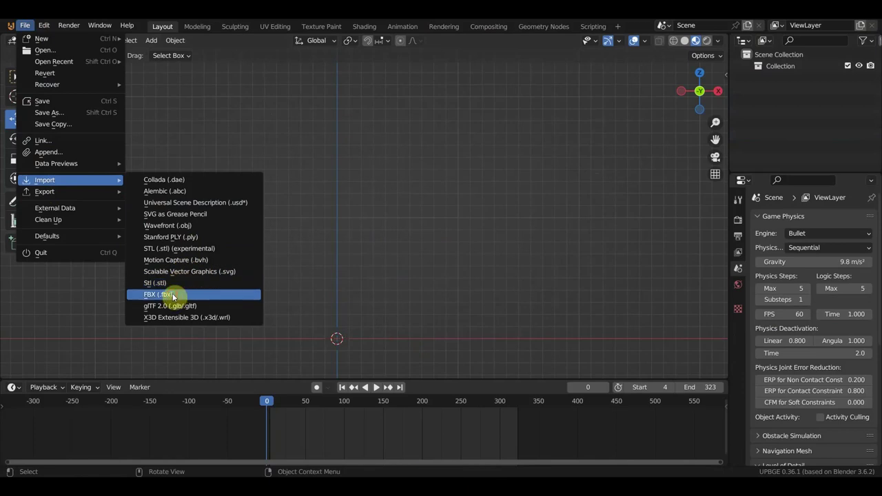
click(172, 294)
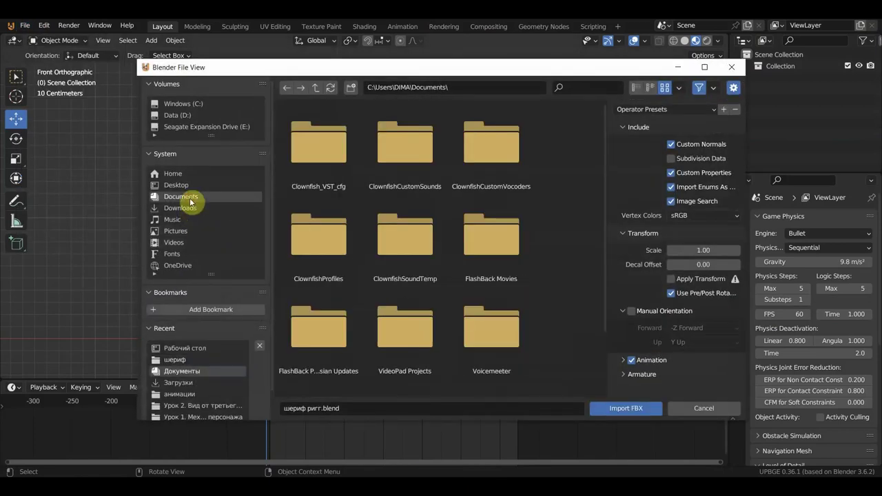
click(181, 207)
click(494, 257)
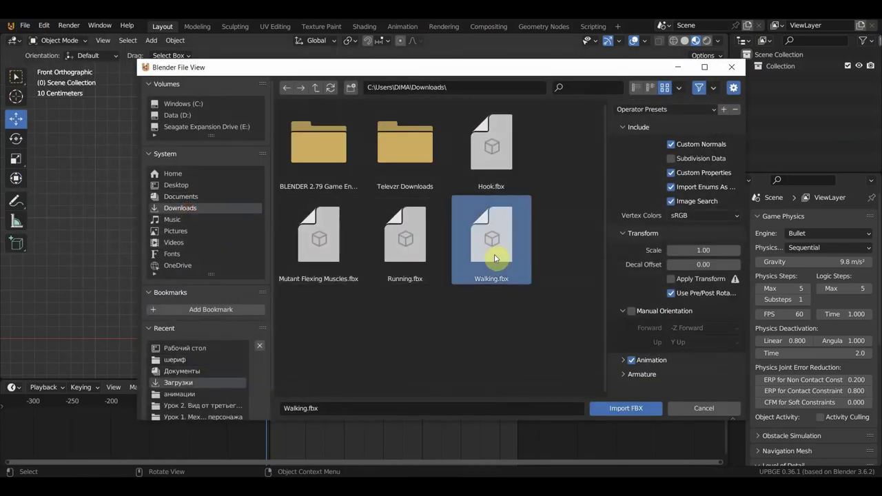
double_click(494, 258)
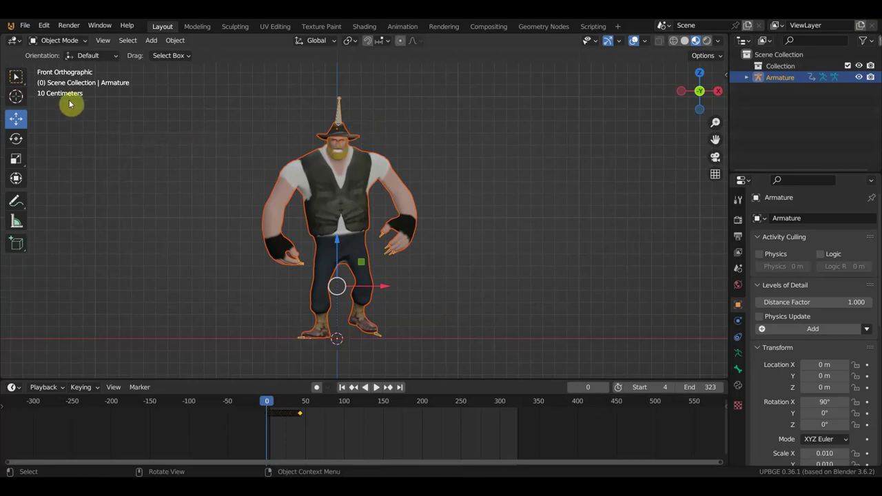
Step: Draw the armature bones In Front, scrub to frame 43, and enlarge the timeline
click(16, 77)
click(339, 117)
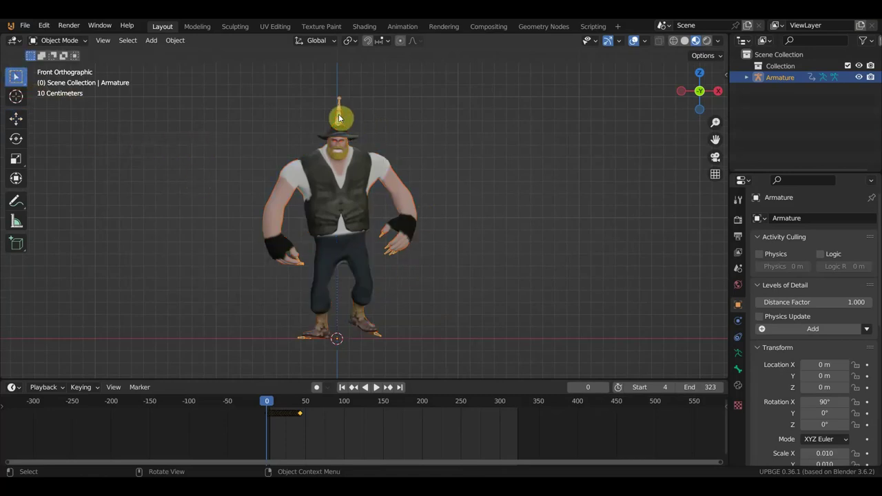
click(737, 353)
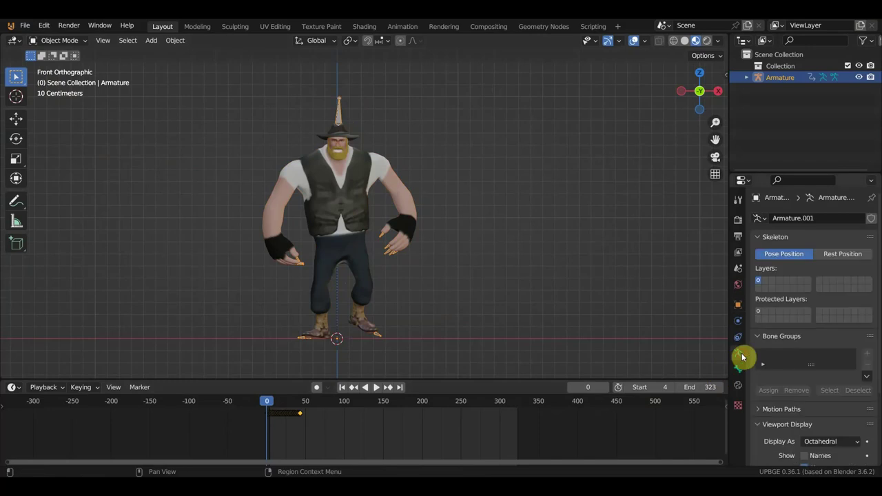
scroll(784, 408, down, 3)
click(804, 402)
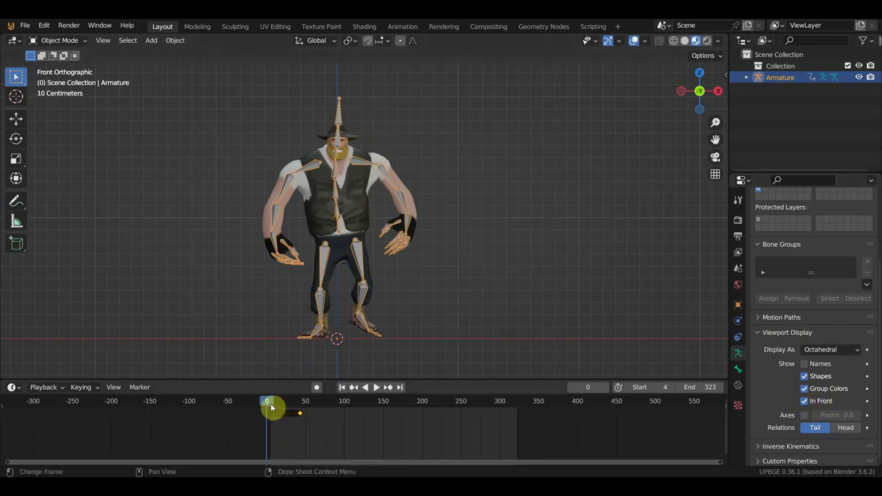
drag(272, 407, 301, 409)
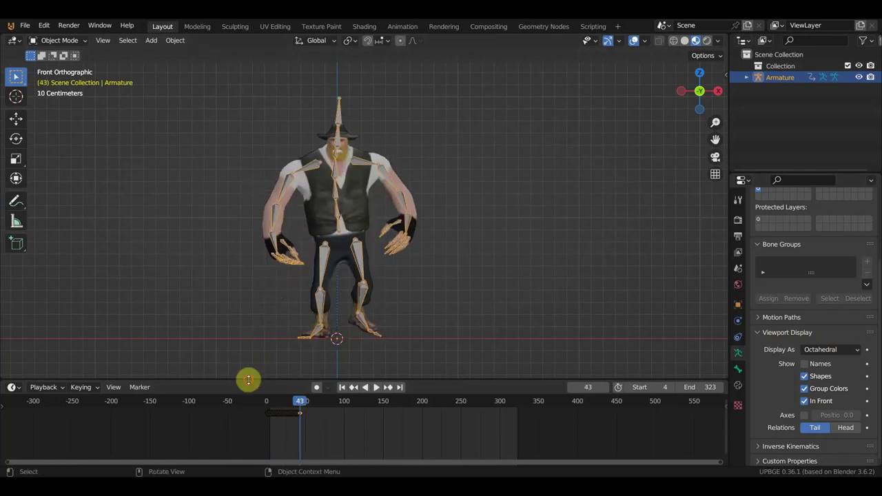
drag(248, 379, 258, 319)
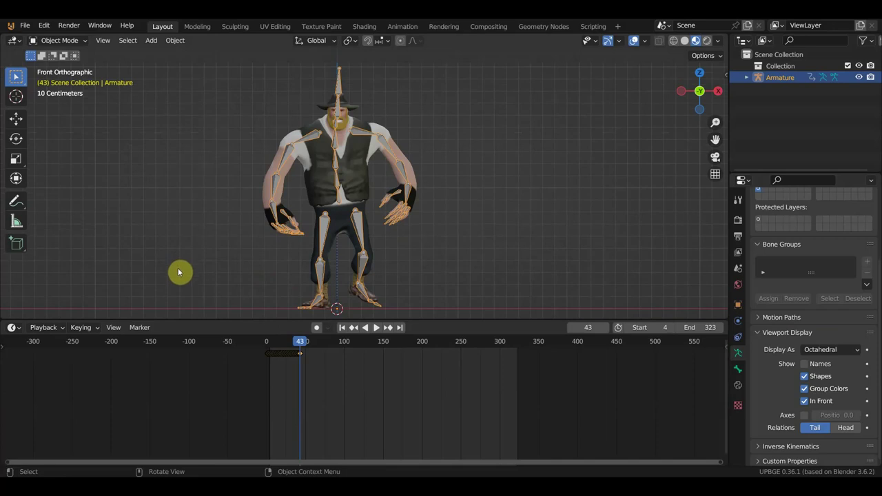
Step: Turn the timeline into a Dope Sheet Action Editor and enlarge it
click(14, 328)
click(166, 360)
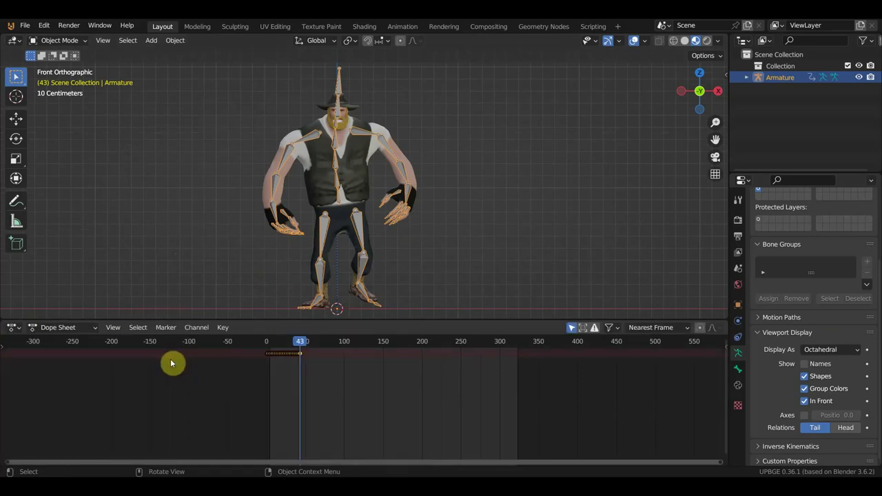
scroll(325, 360, up, 3)
scroll(236, 366, down, 2)
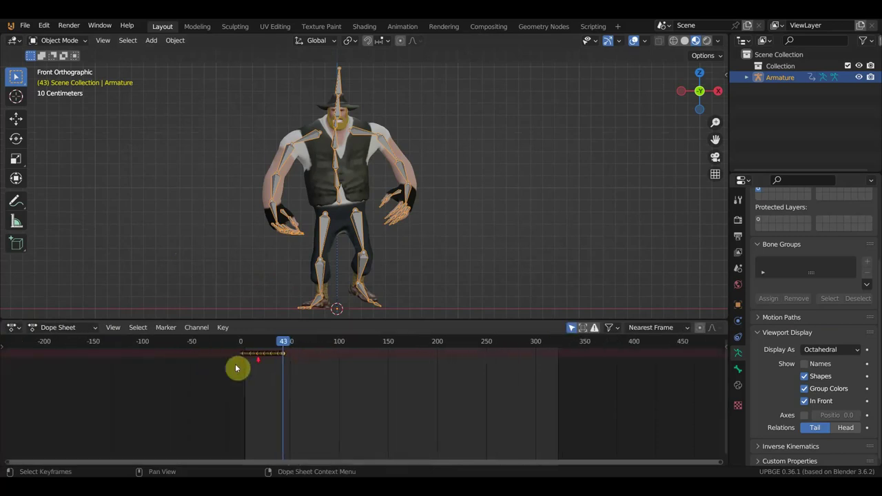
click(69, 329)
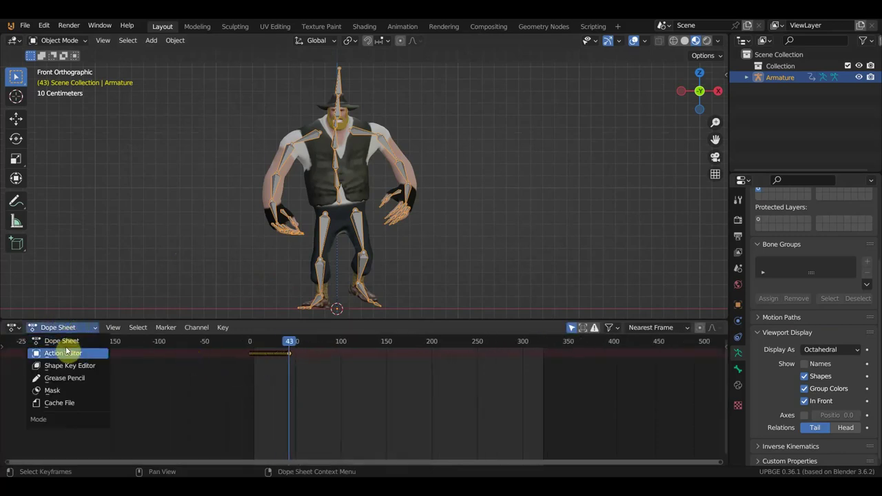
click(69, 353)
scroll(420, 353, up, 1)
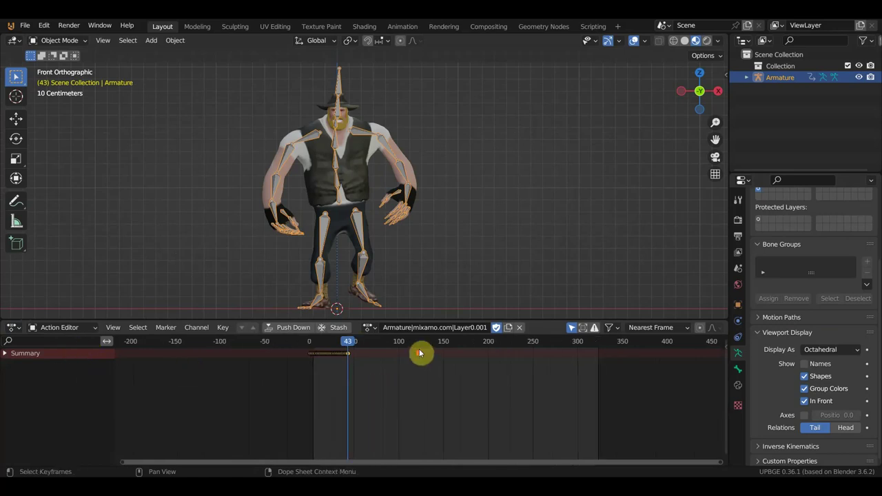
drag(369, 320, 383, 266)
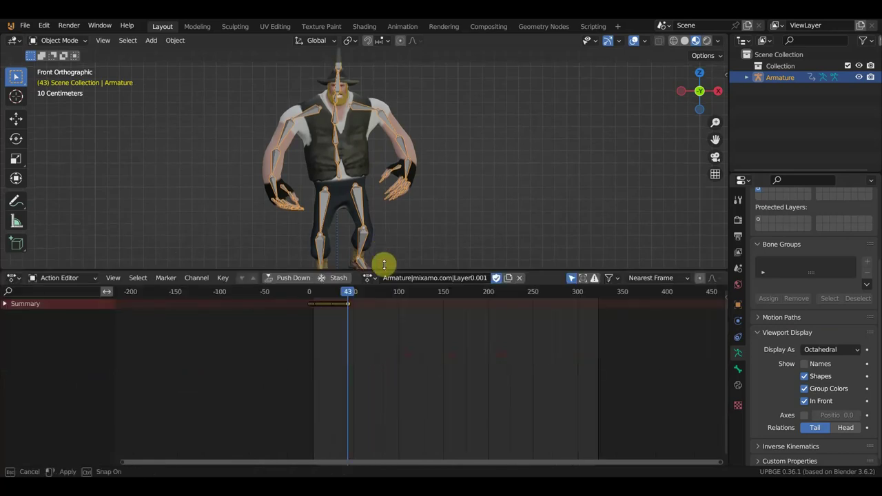
Step: Try the Layer0 and Action actions, then assign Armature|mixamo.com|Layer0.001 and play it
click(373, 272)
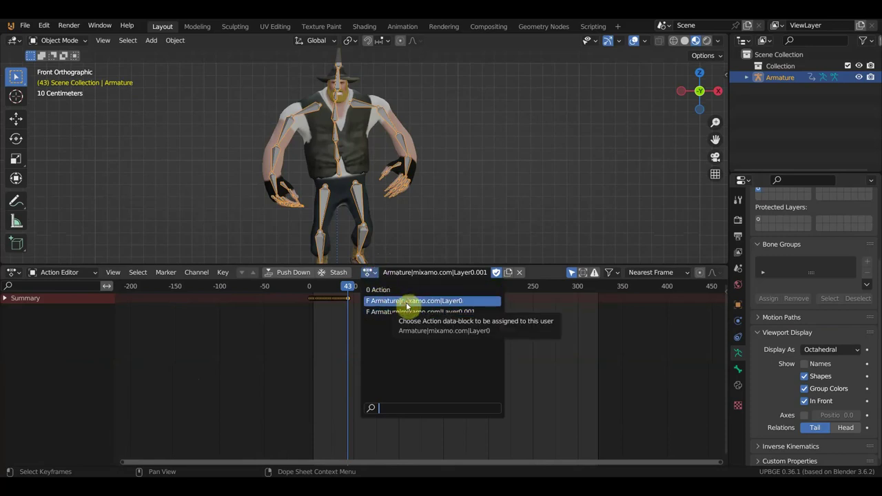
click(407, 302)
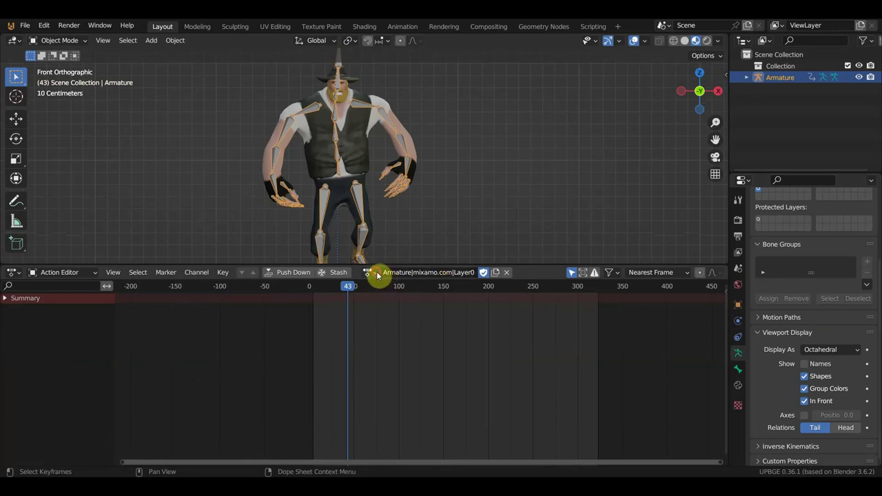
click(373, 273)
click(383, 290)
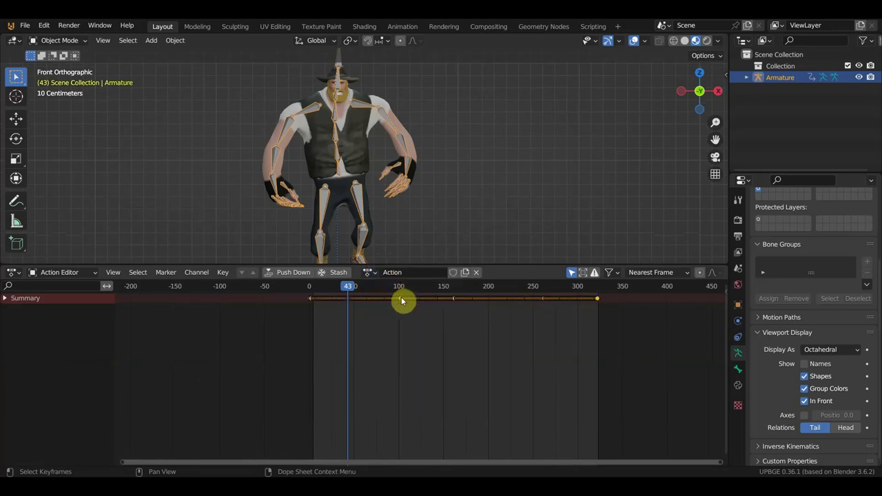
key(space)
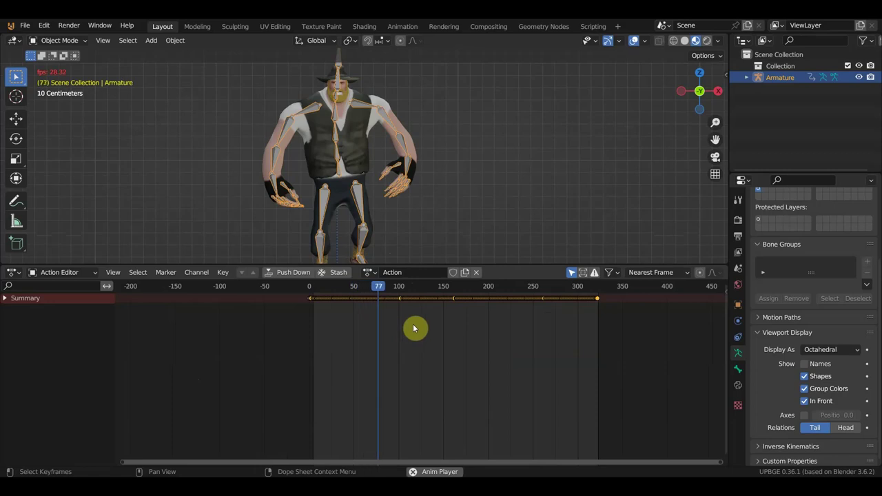
key(space)
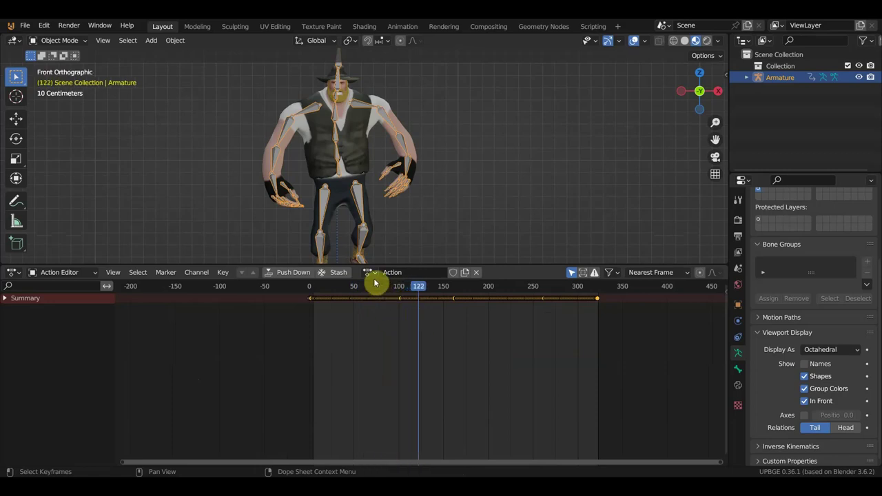
click(370, 273)
click(389, 313)
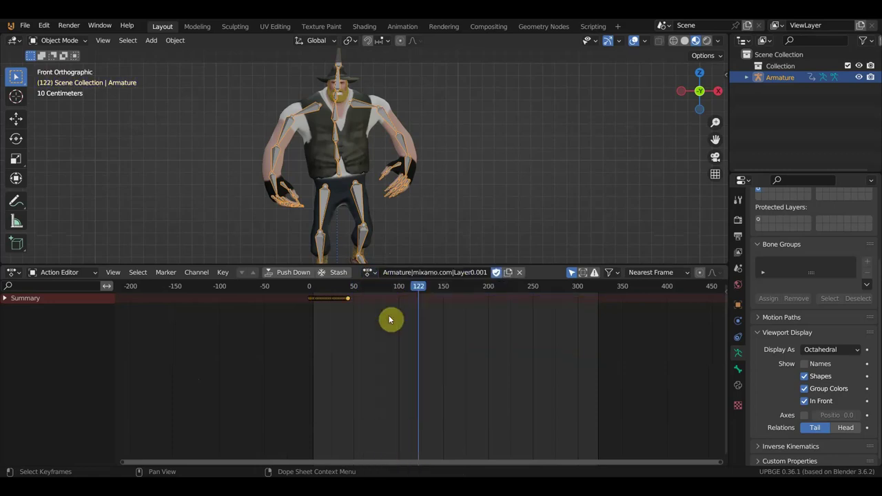
key(space)
Step: Rewind to the first frame and delete the unused 'Action' data-block in the Outliner's Blender File view
click(317, 288)
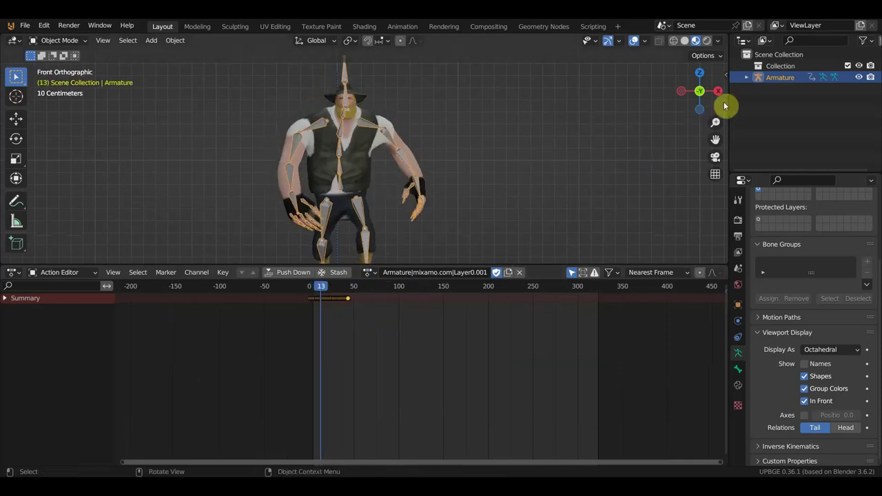
click(768, 43)
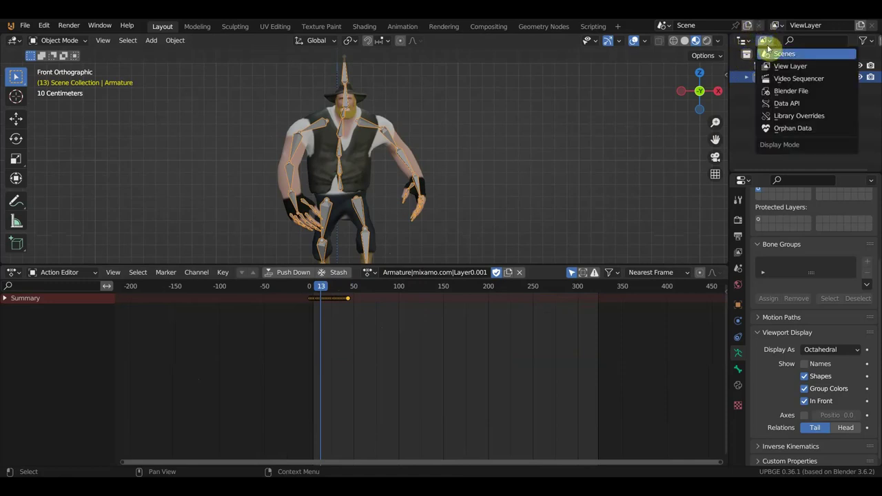
click(805, 93)
click(745, 67)
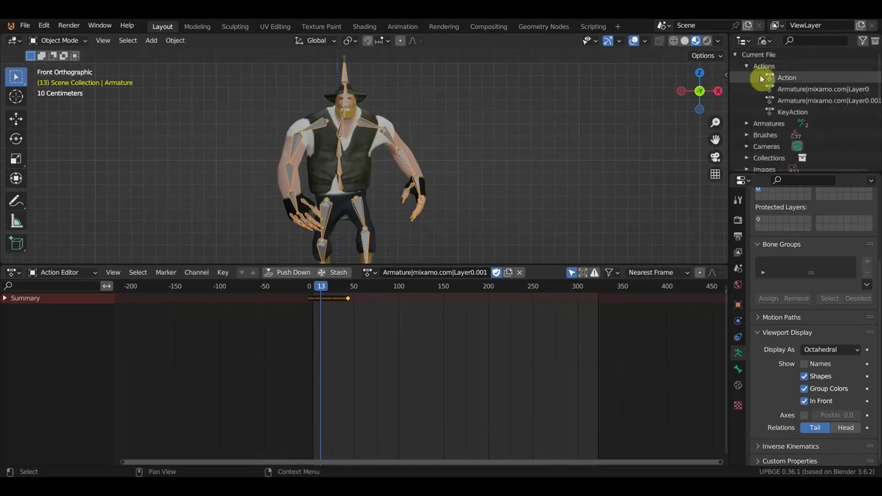
click(790, 78)
right_click(789, 81)
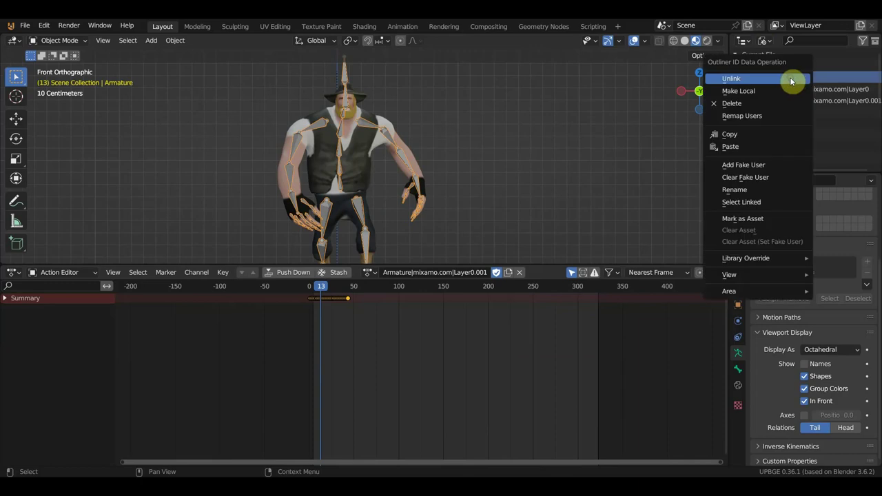
click(773, 100)
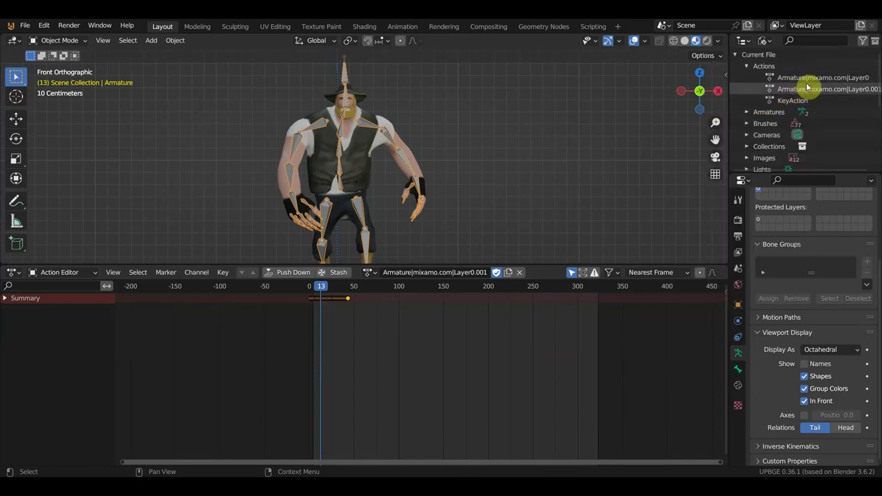
Step: Delete the Armature|mixamo.com|Layer0 and KeyAction actions, leaving only Layer0.001
click(799, 101)
right_click(799, 101)
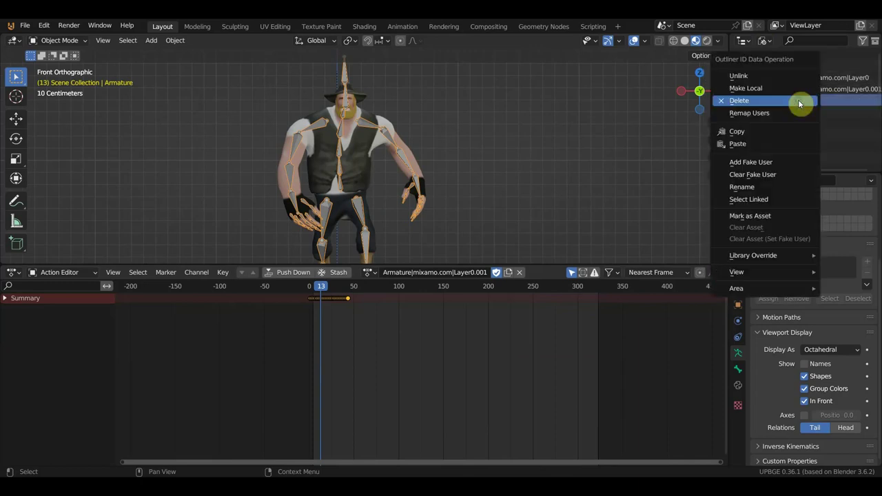
click(823, 81)
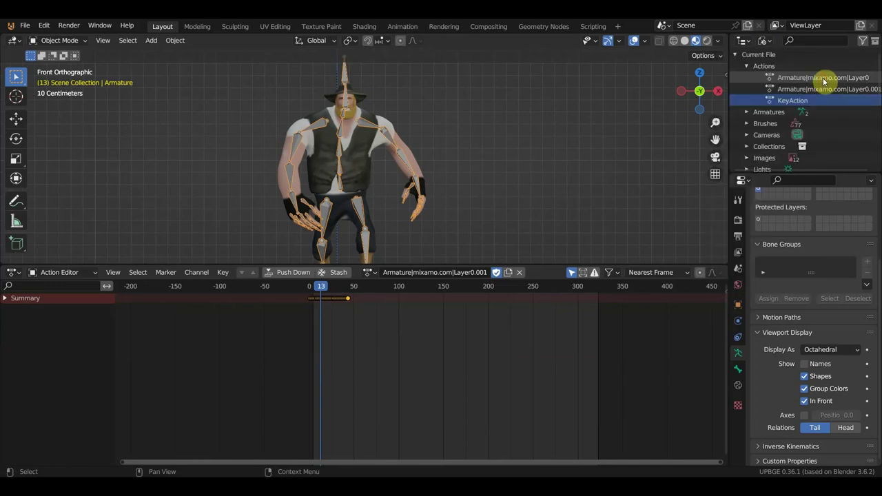
right_click(820, 83)
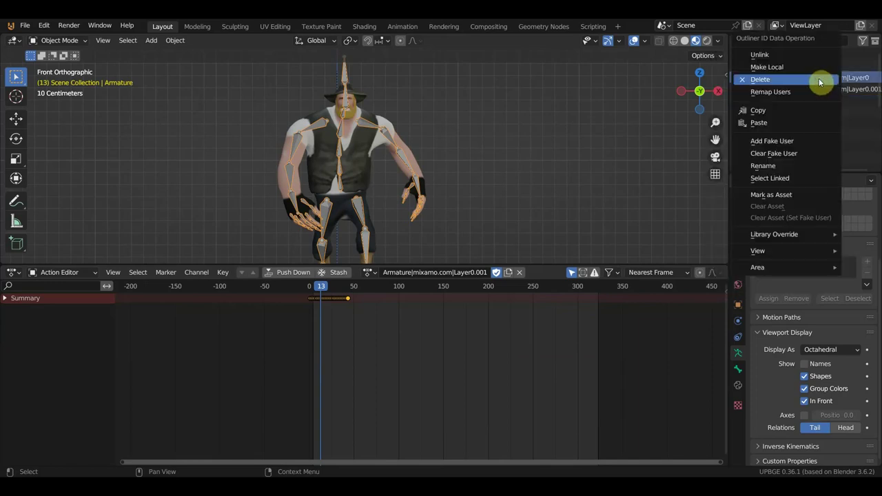
click(819, 80)
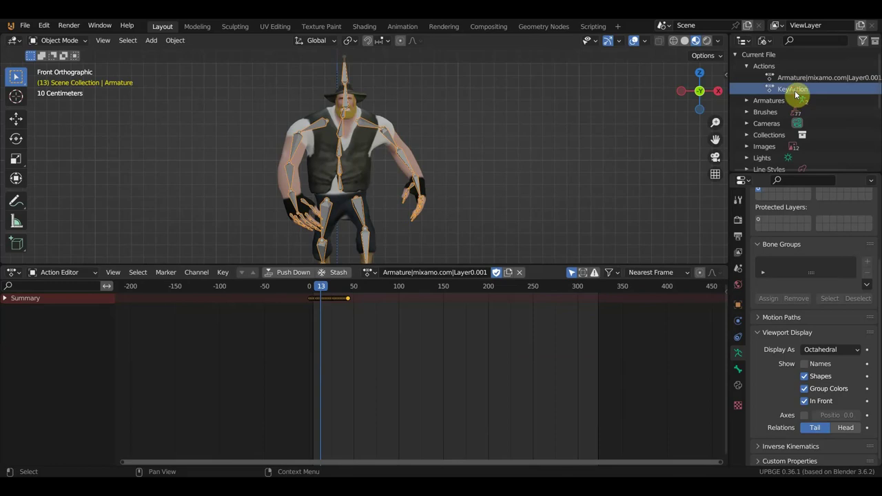
right_click(796, 94)
click(794, 93)
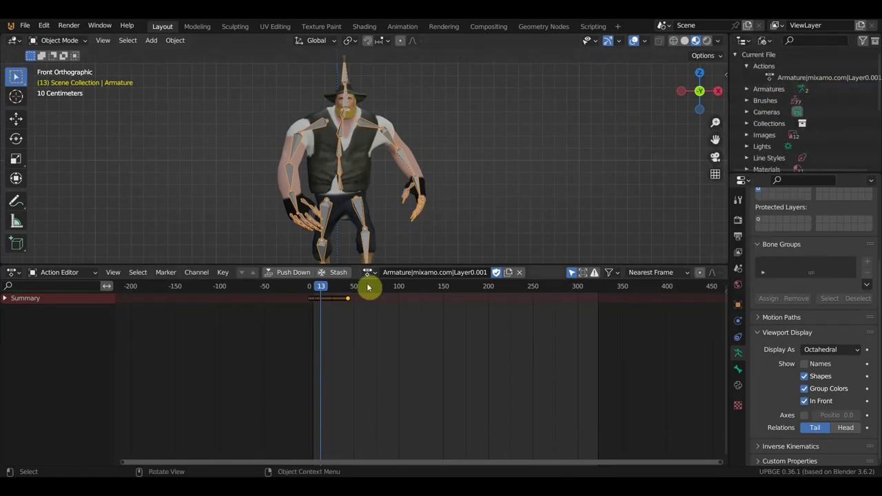
click(765, 40)
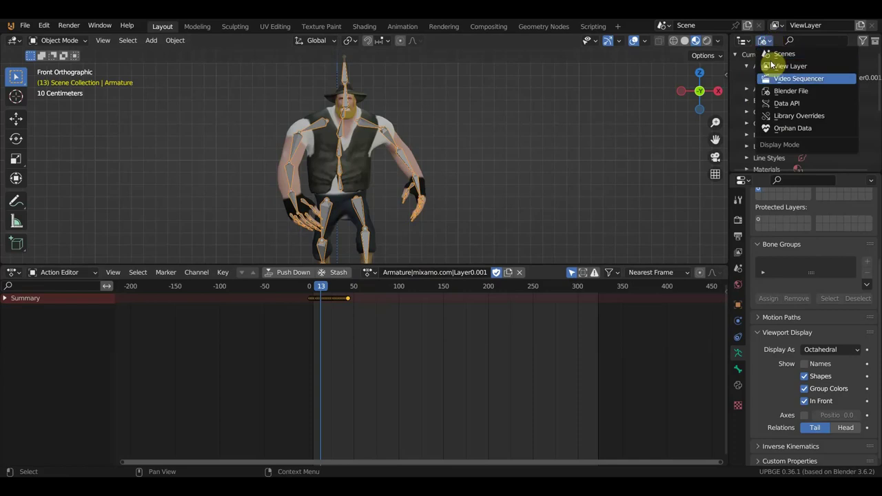
Step: Return the Outliner to View Layer and import Running.fbx as an FBX file
click(808, 69)
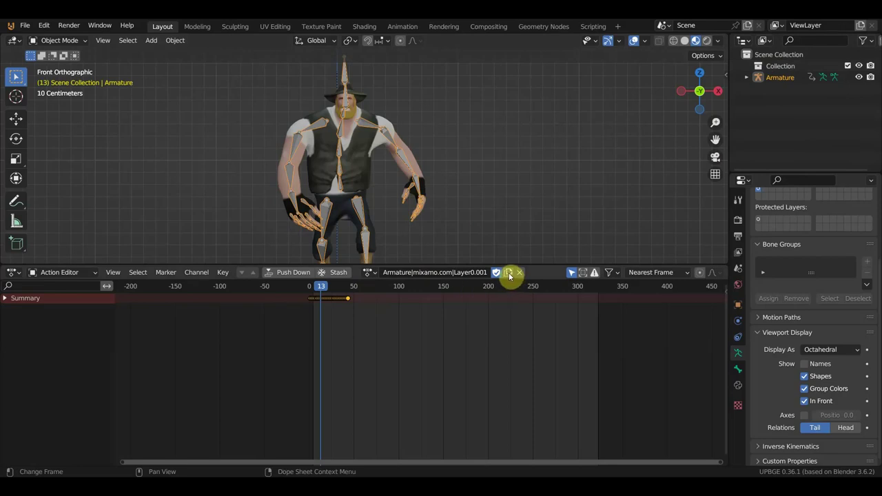
click(28, 26)
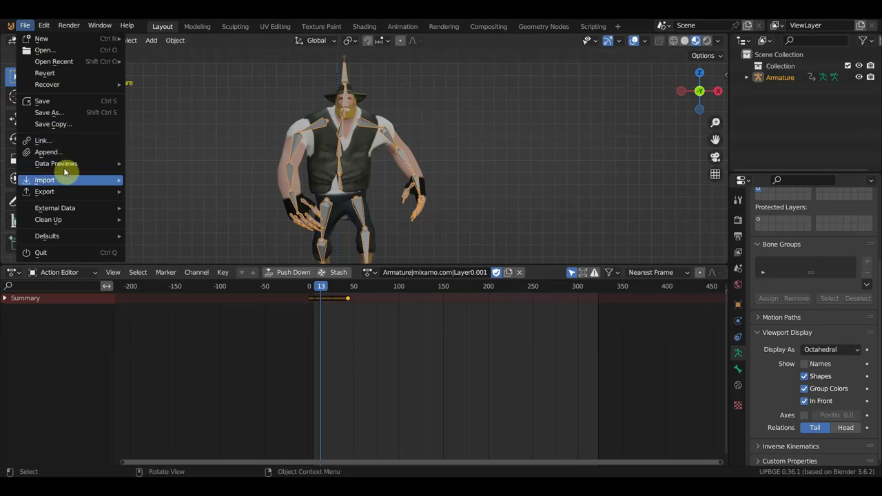
mouse_move(66, 181)
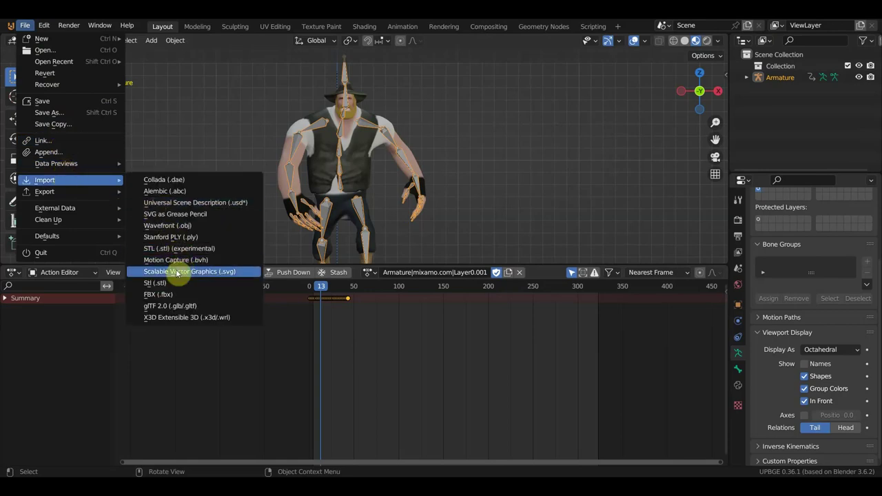
click(166, 294)
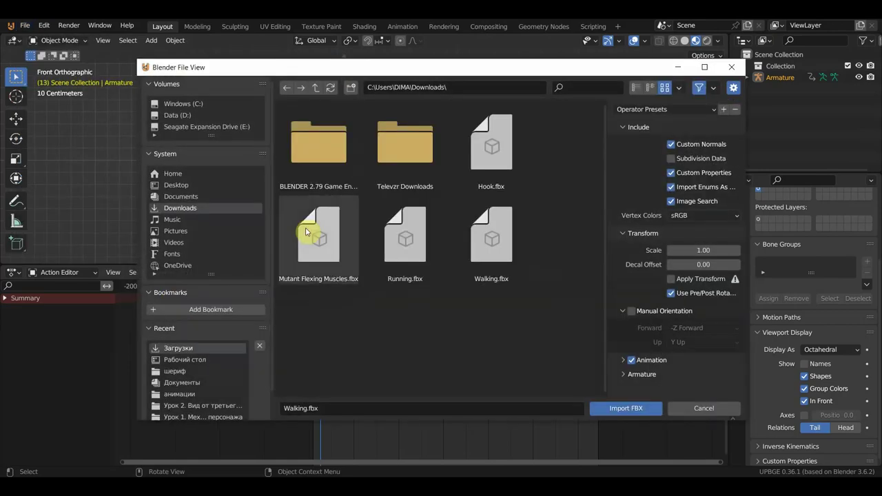
double_click(408, 262)
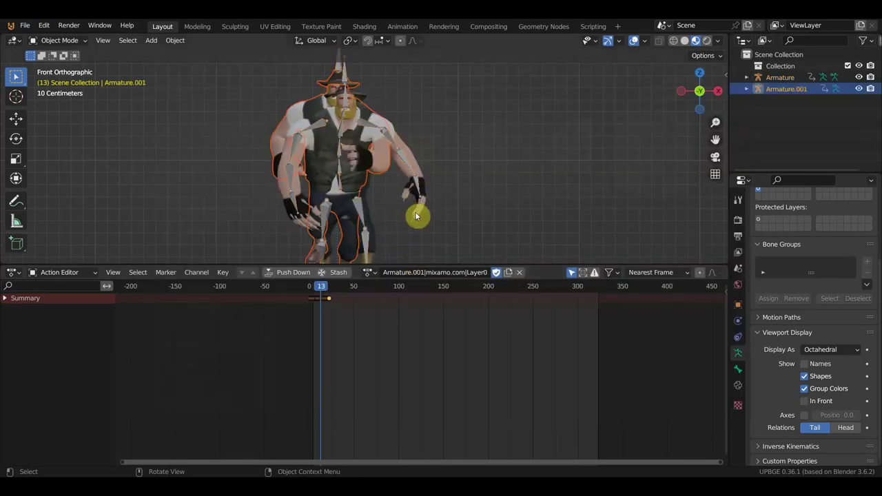
Step: Assign Layer0.001 to Armature.001, rename it Walk and give it a fake user
click(370, 273)
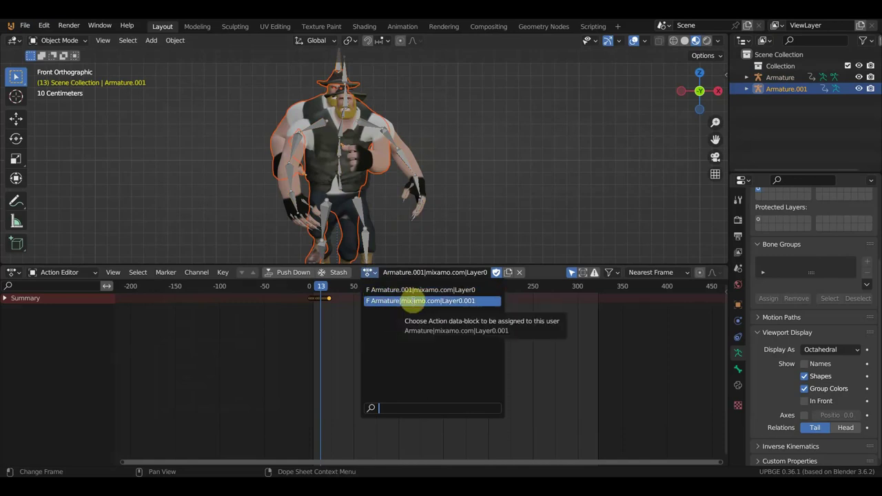
click(412, 301)
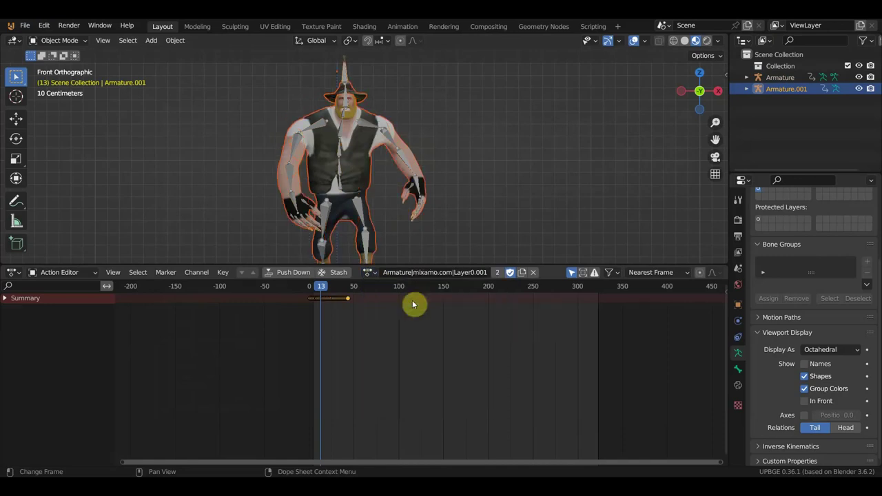
click(381, 272)
key(Escape)
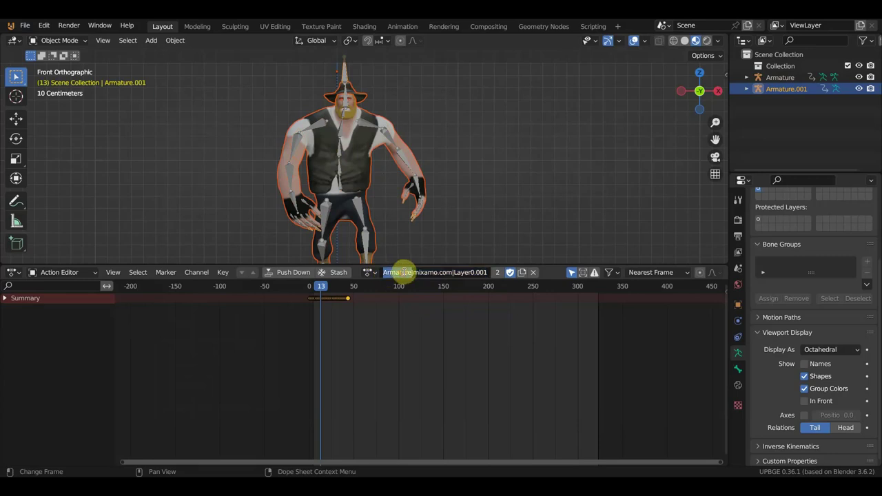
mouse_move(404, 270)
mouse_down()
mouse_move(388, 271)
mouse_move(503, 272)
mouse_up()
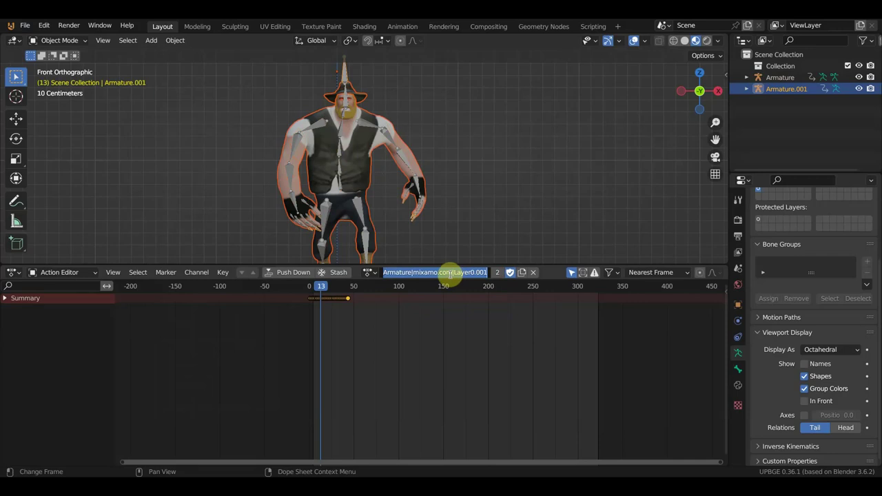
text(Walk)
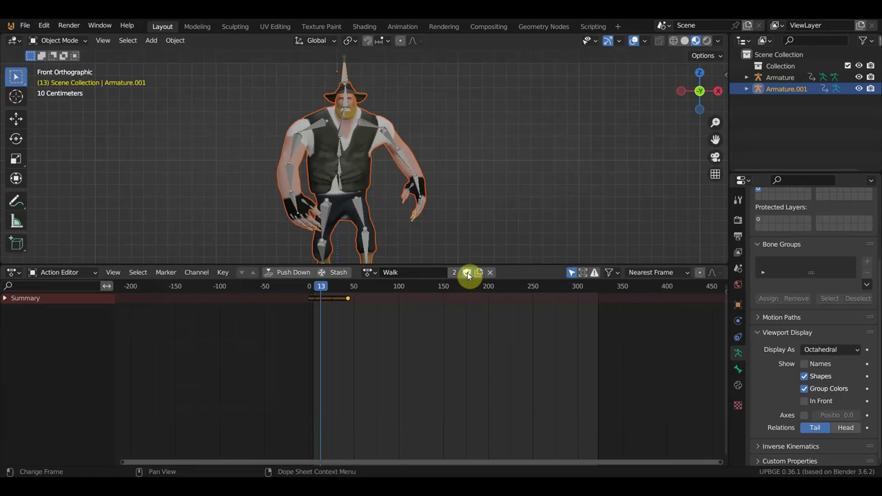
click(467, 273)
Step: Switch Armature.001 to its own imported running action and rename it Run
click(367, 273)
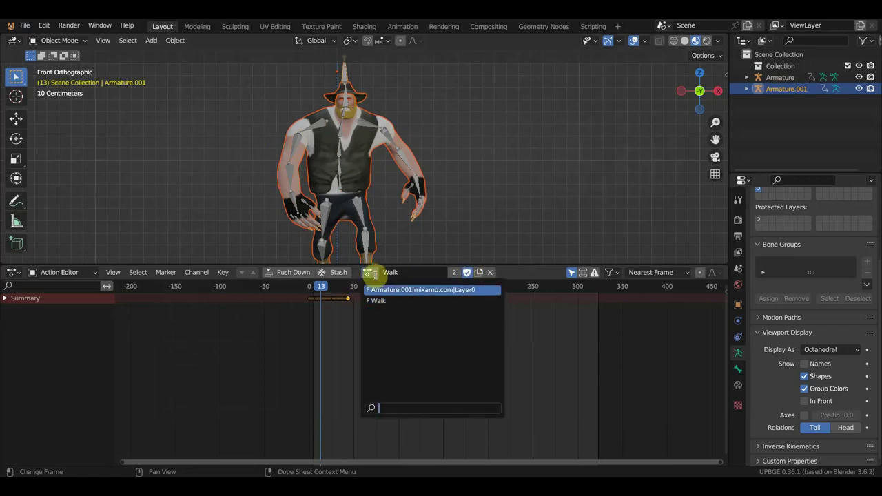
click(385, 289)
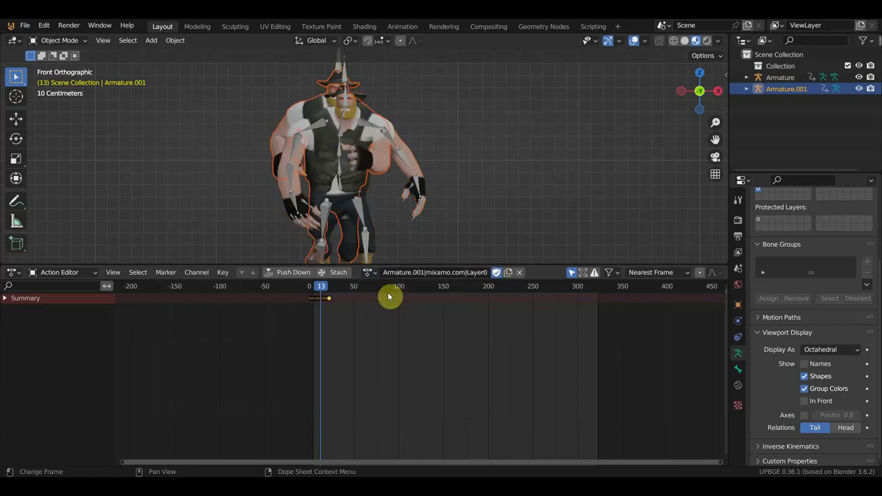
double_click(421, 272)
text(Run)
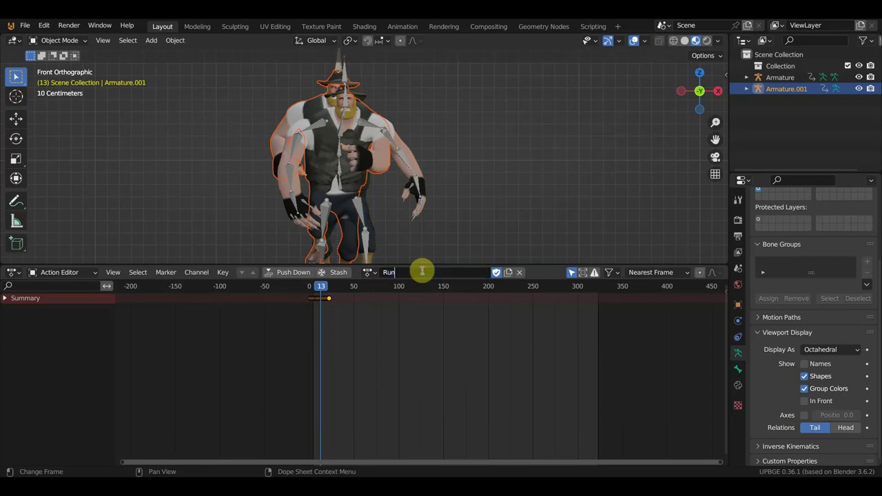
key(Return)
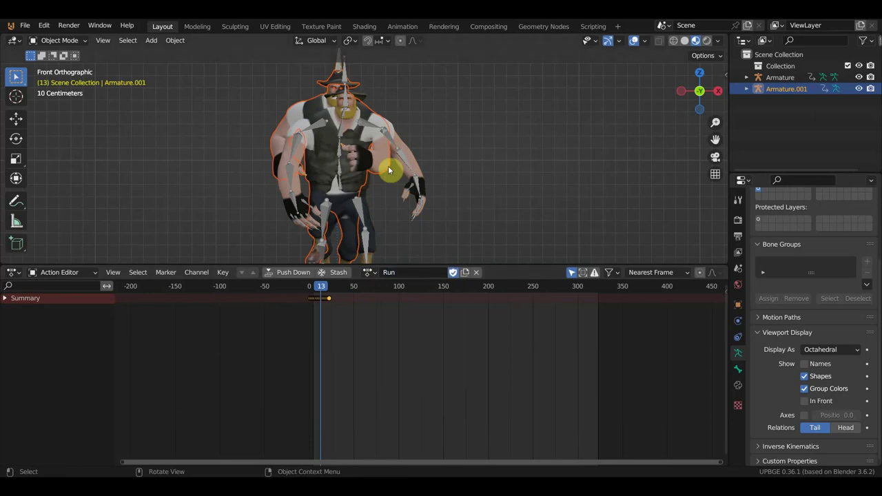
Step: Move the Running character aside, delete it, and reselect the original Armature
scroll(358, 113, down, 1)
click(352, 102)
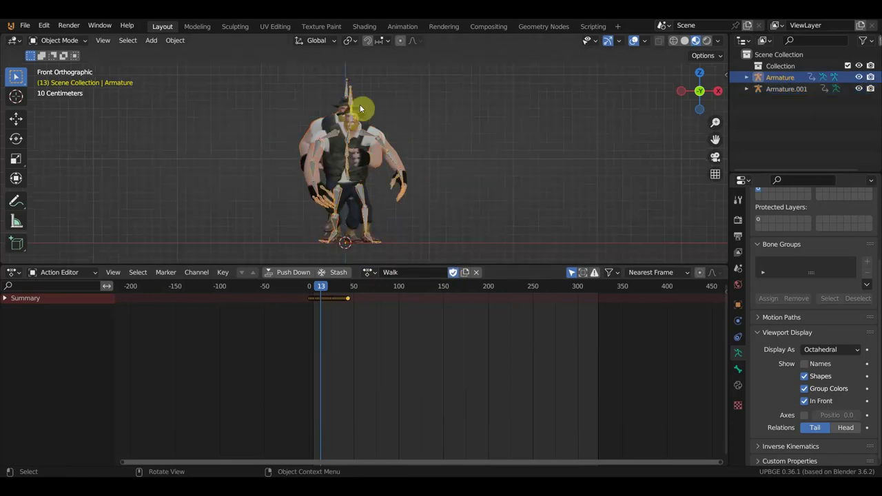
click(393, 193)
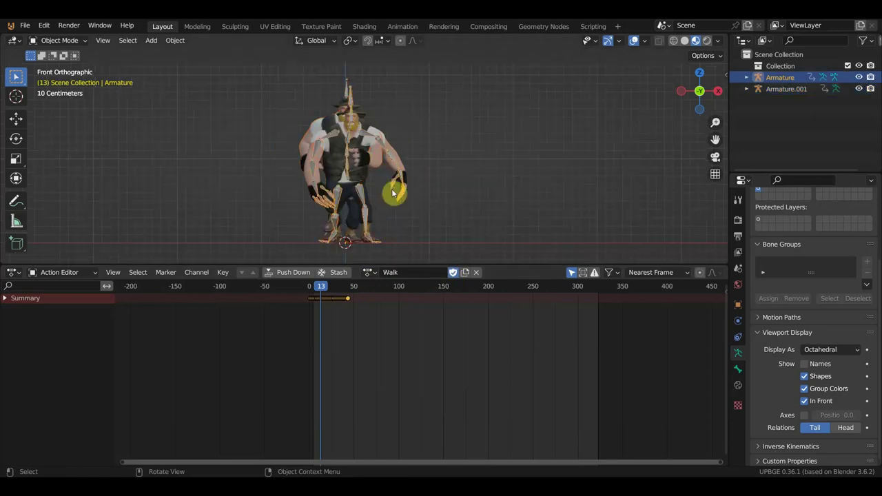
click(345, 99)
key(g)
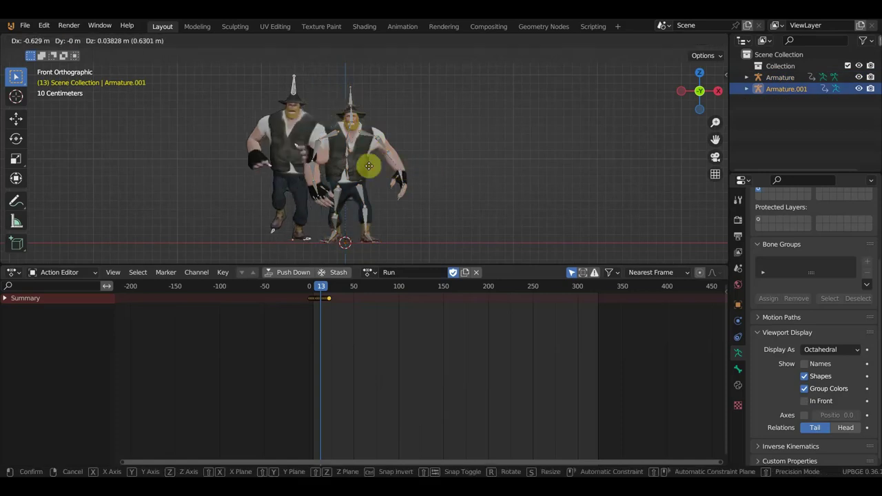
click(303, 173)
click(266, 255)
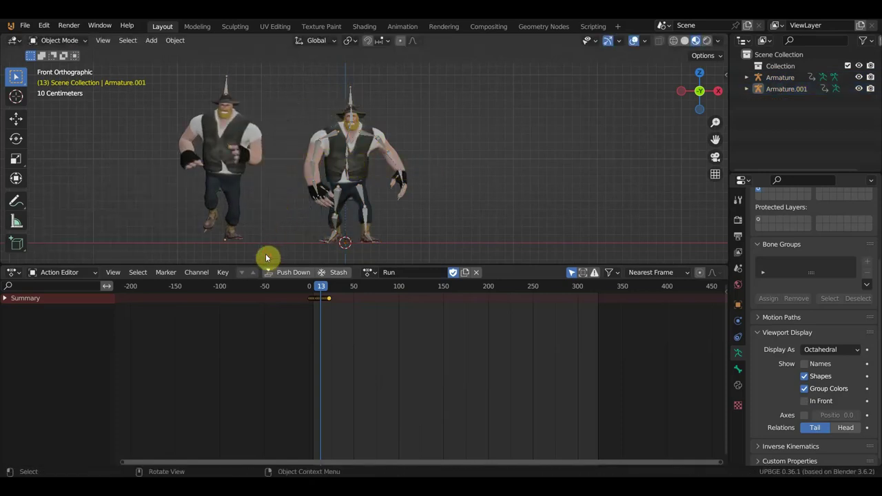
mouse_move(242, 204)
mouse_down()
mouse_move(271, 257)
mouse_move(153, 60)
mouse_up()
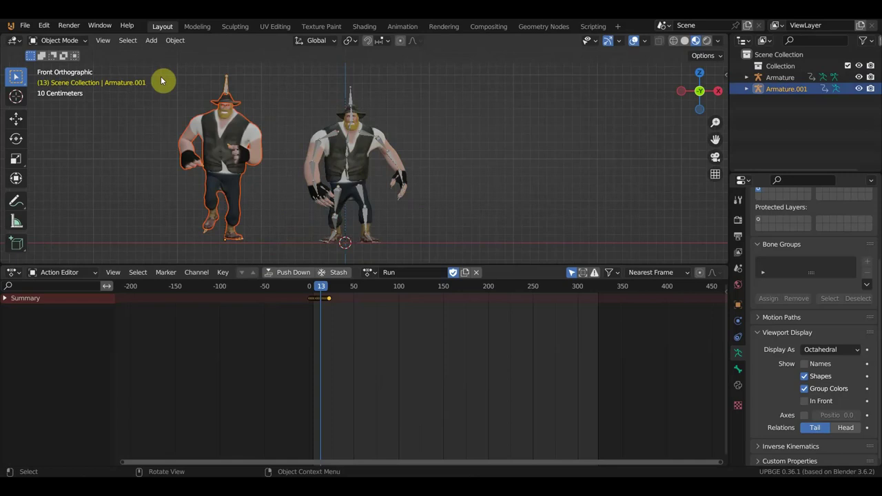
key(Delete)
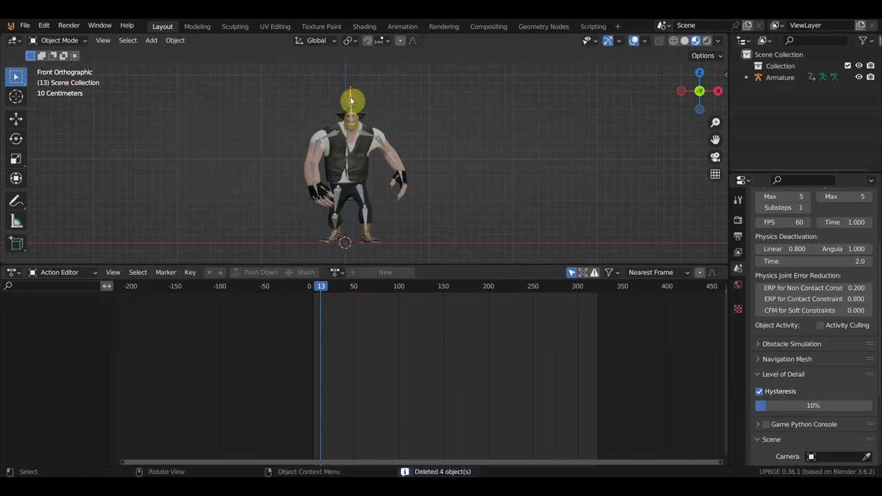
click(351, 98)
Step: Import Mutant Flexing Muscles.fbx as another FBX character
click(368, 272)
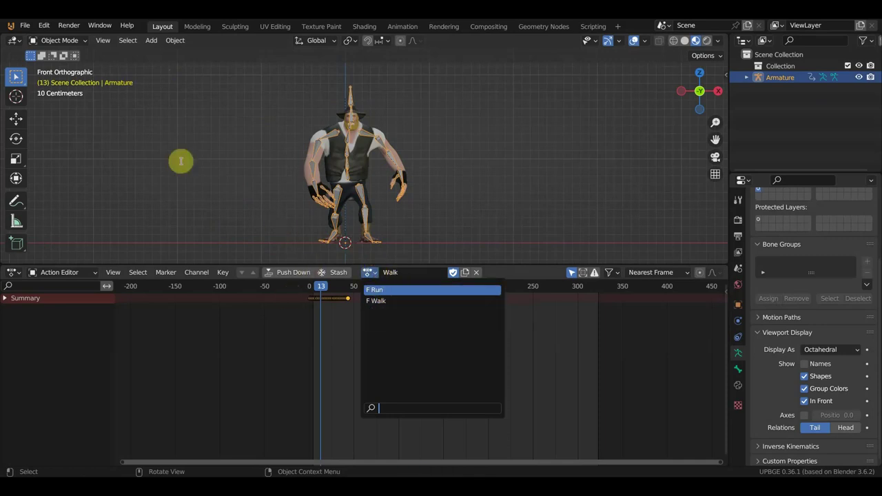
click(25, 24)
click(25, 25)
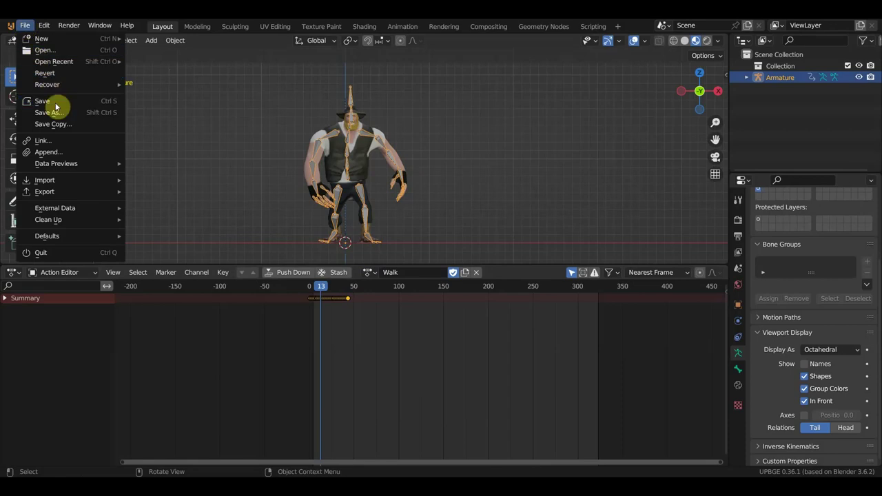
mouse_move(57, 179)
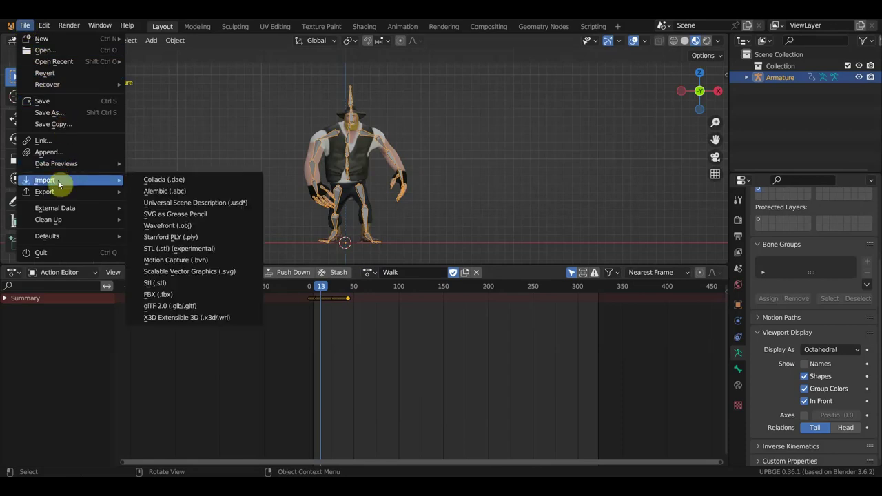
click(174, 298)
double_click(325, 249)
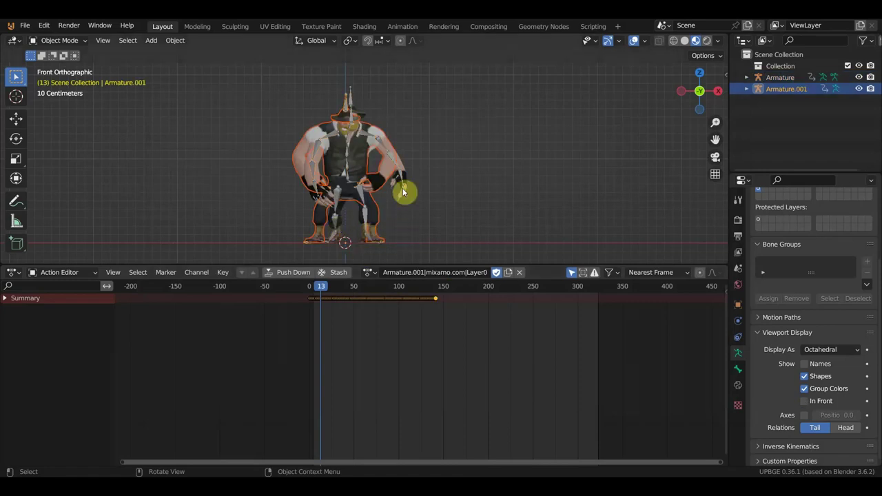
Step: Rename the imported action to Mutant and delete the imported mutant character
click(436, 274)
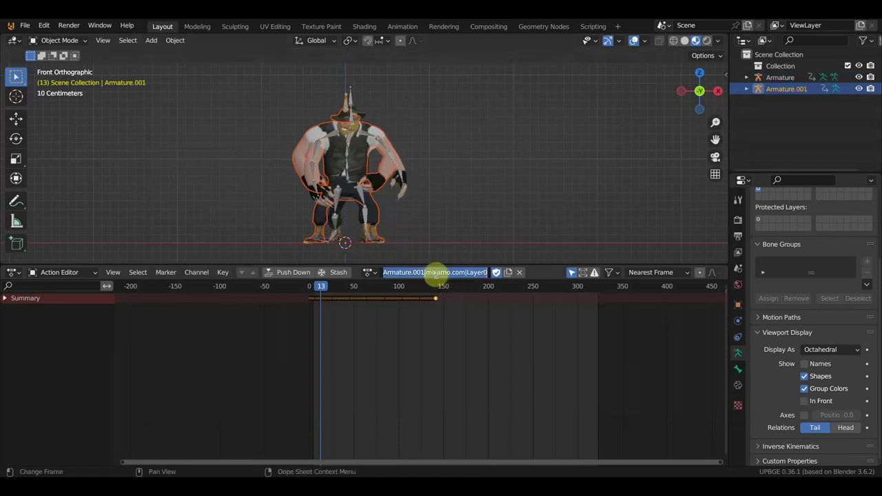
text(Mutant)
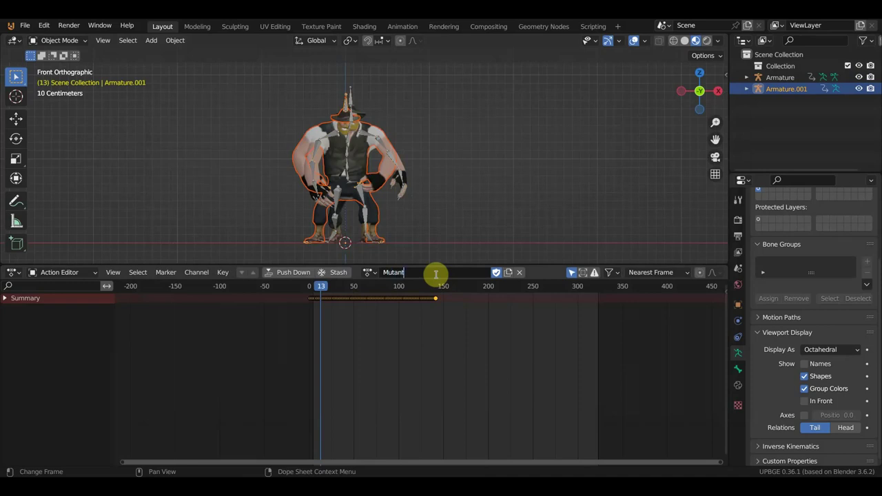
key(Return)
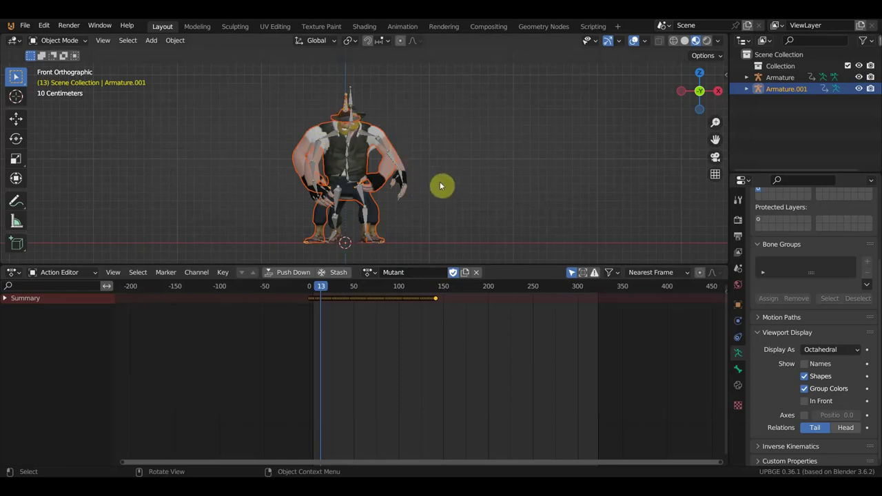
key(g)
click(287, 172)
drag(272, 238, 212, 186)
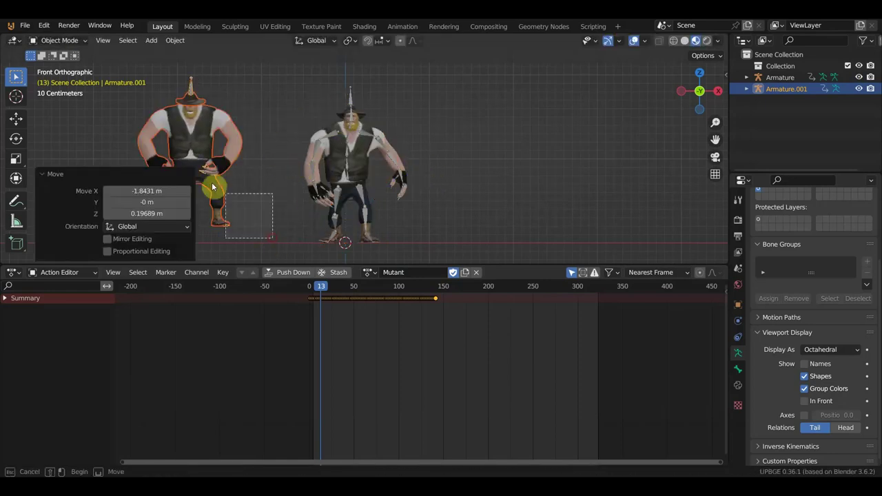
key(ctrl+z)
key(Delete)
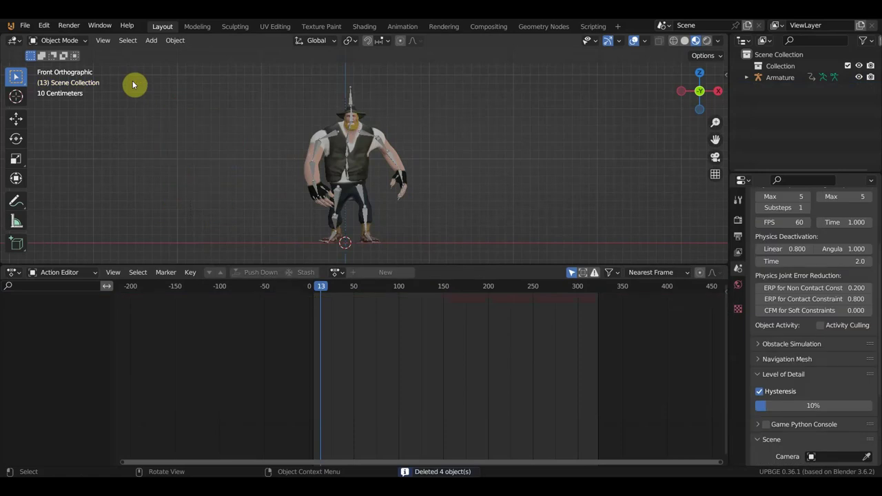
Step: With the Sheriff armature selected, import the Hook.fbx animation file
click(353, 112)
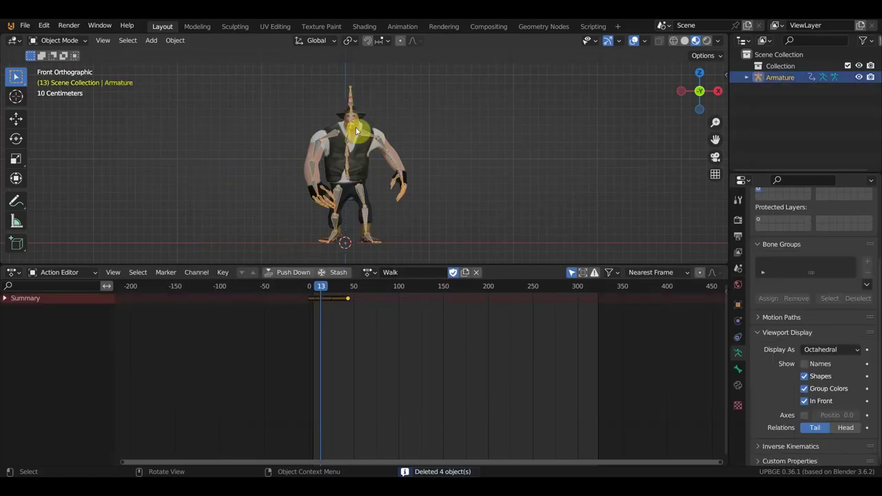
click(370, 271)
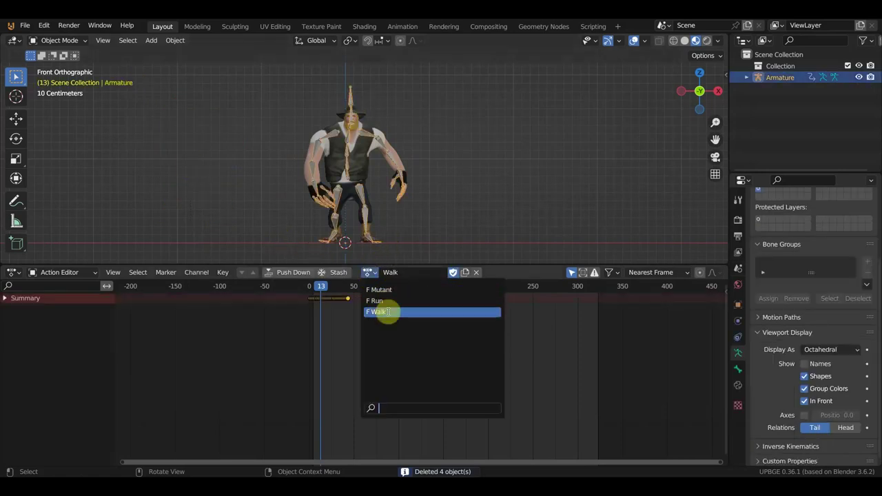
click(24, 25)
mouse_move(48, 182)
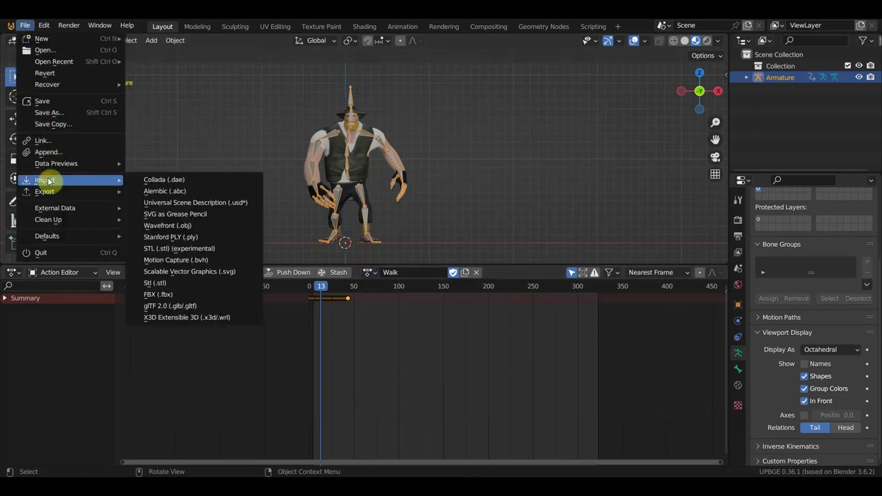
click(178, 295)
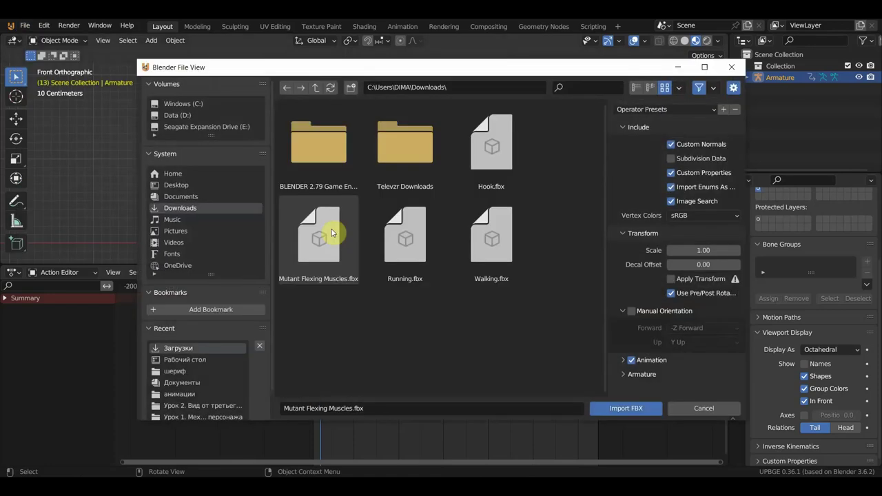
double_click(502, 167)
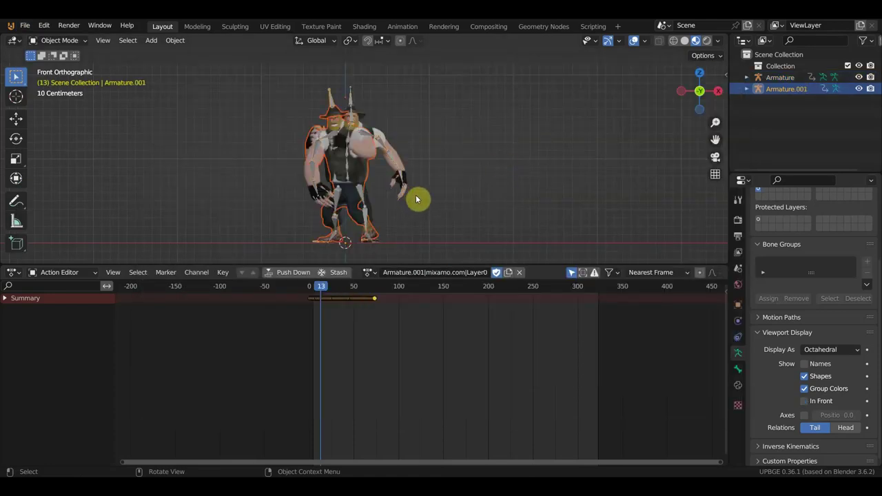
Step: Rename the imported action to Huk and delete the imported Hook character
click(407, 271)
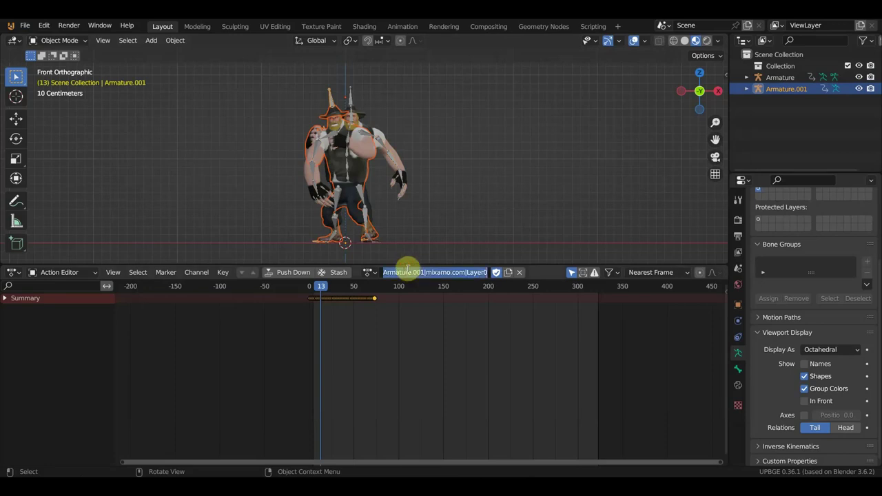
text(Huk)
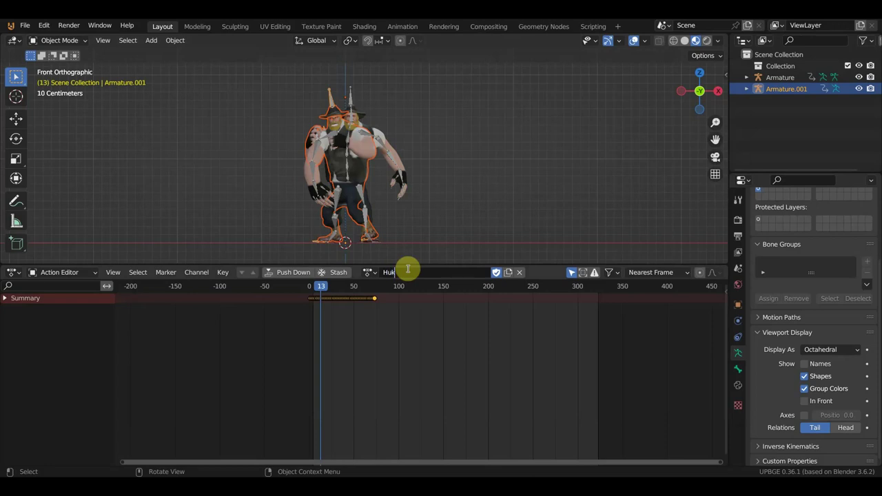
key(Return)
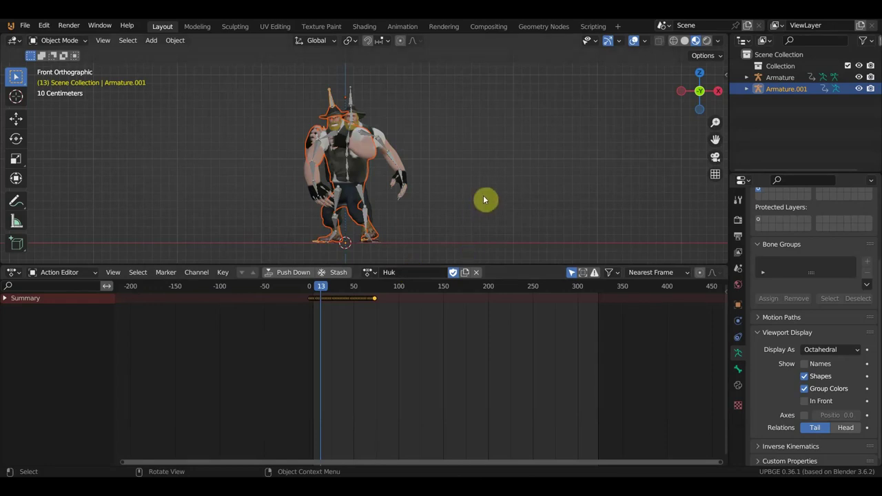
key(g)
click(292, 240)
mouse_move(267, 239)
mouse_down()
mouse_move(235, 217)
mouse_move(141, 82)
mouse_up()
key(Delete)
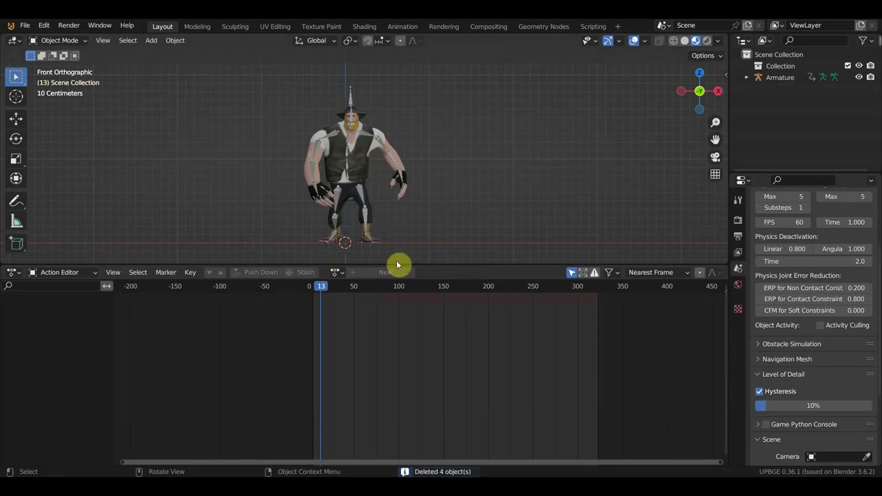
Step: Add a plane and scale it up into a ground floor under the sheriff
drag(430, 265, 439, 245)
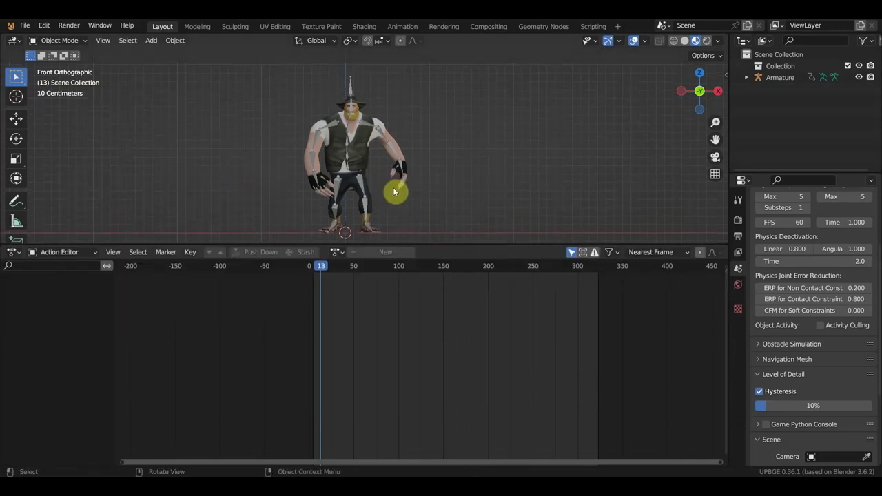
scroll(338, 147, down, 2)
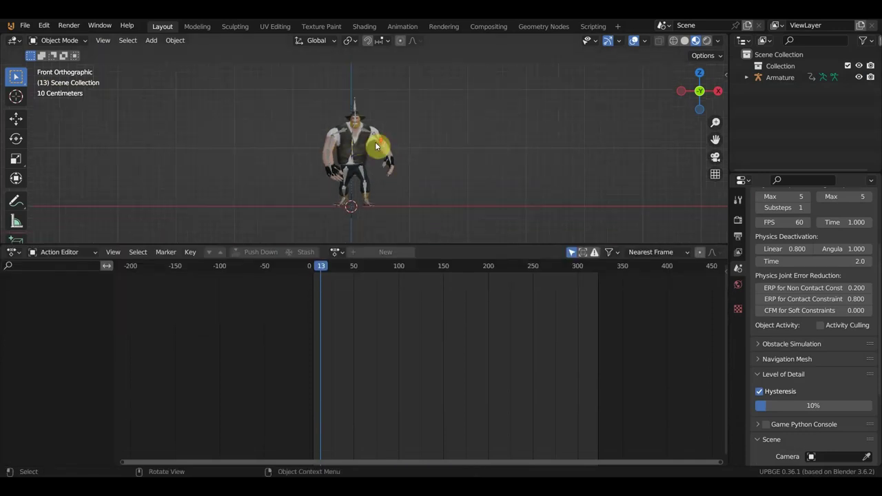
middle_drag(386, 144, 381, 153)
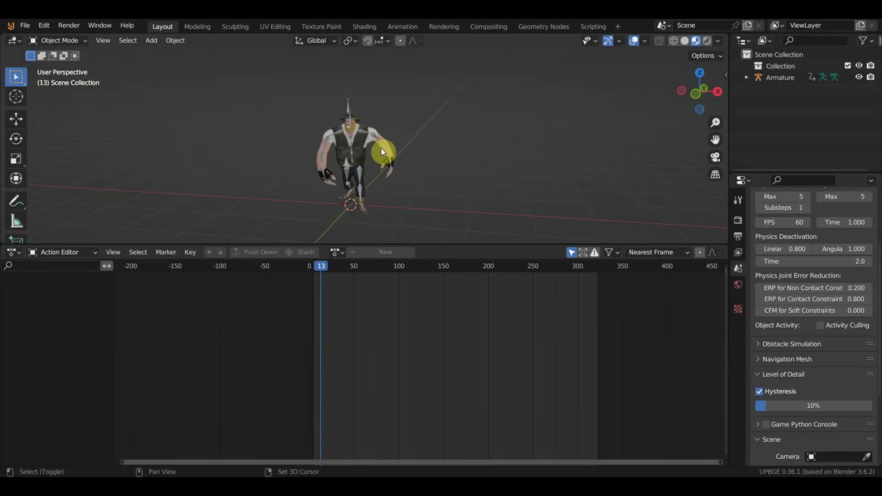
key(shift+a)
click(428, 149)
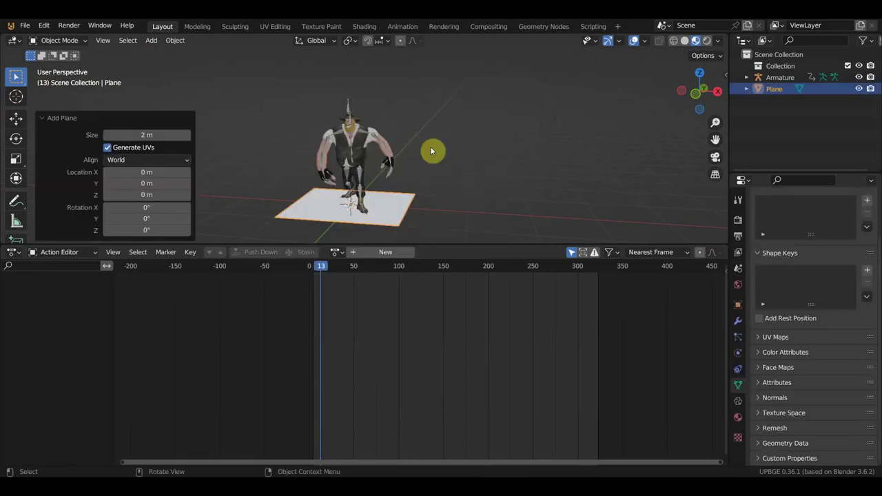
key(s)
click(18, 158)
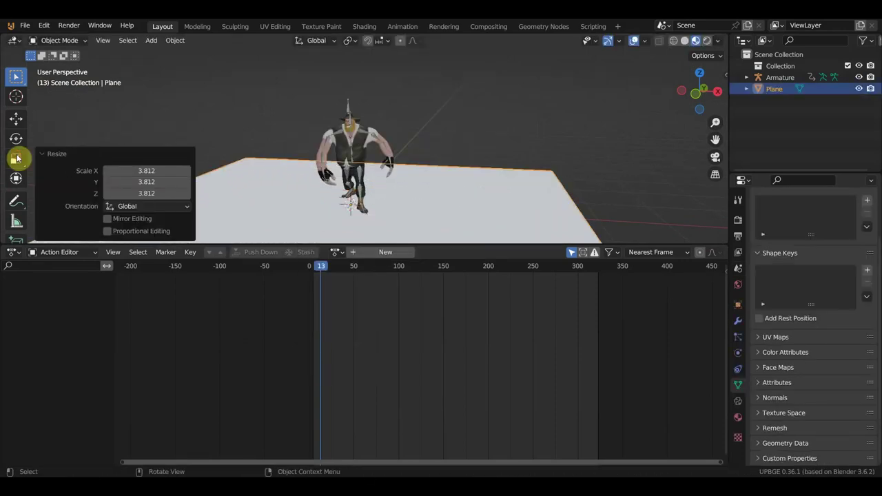
scroll(399, 159, down, 3)
key(s)
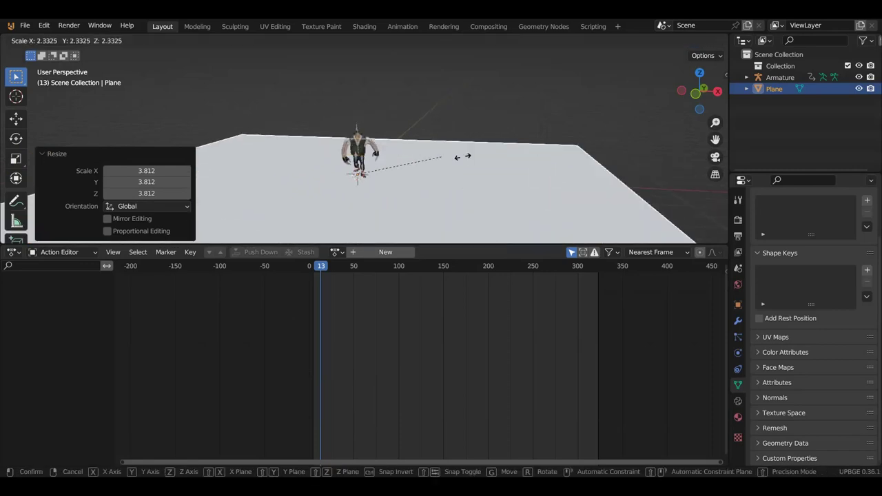
click(475, 159)
key(s)
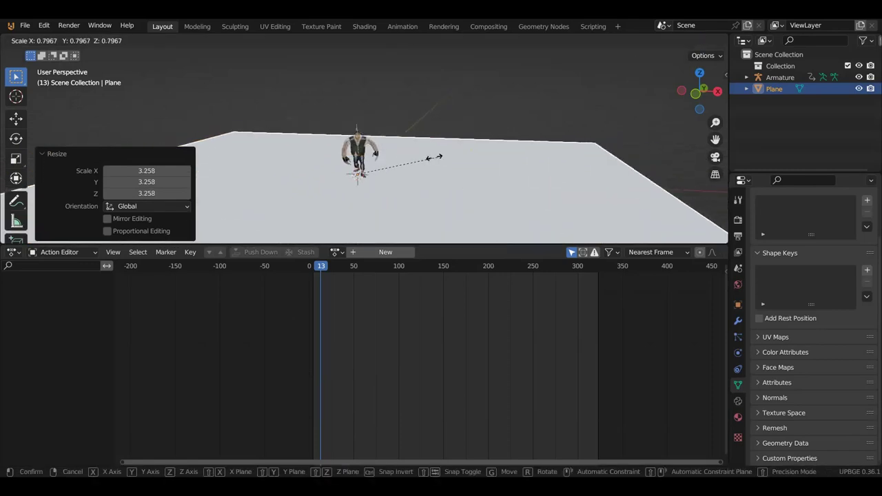
click(418, 160)
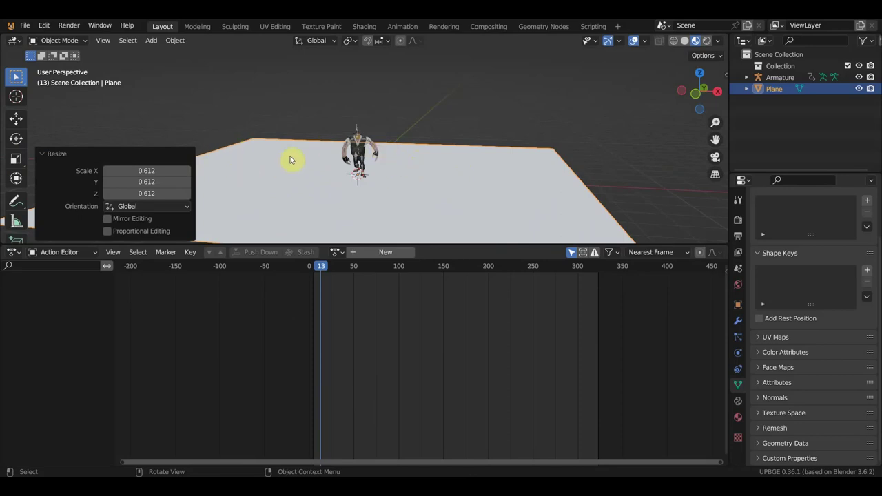
Step: Switch to the front orthographic view and zoom to frame the character
key(KP_1)
scroll(415, 185, up, 3)
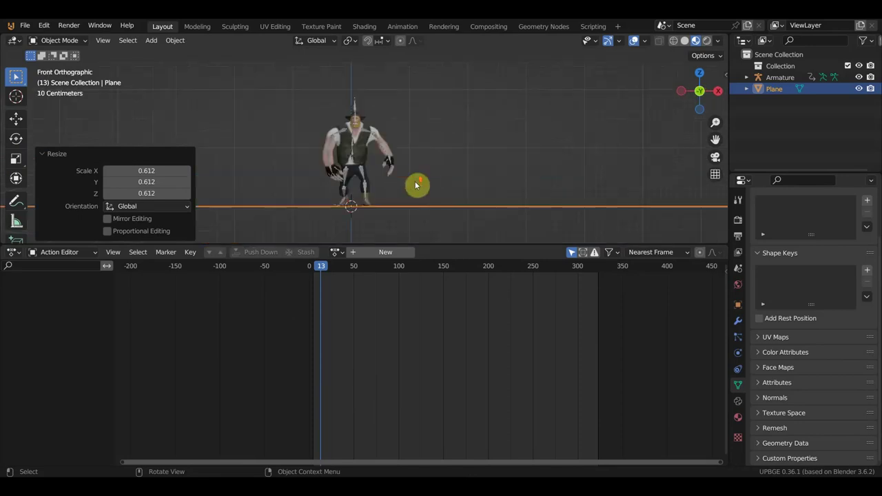
scroll(415, 183, up, 3)
scroll(413, 177, down, 2)
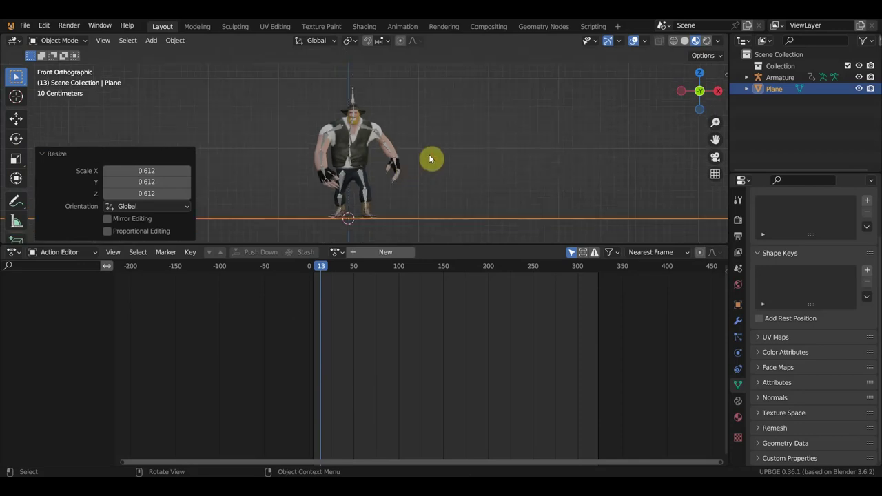
key(shift+a)
Step: Add a cube, scale it to 0.518, and raise it along Z over the character
mouse_move(429, 157)
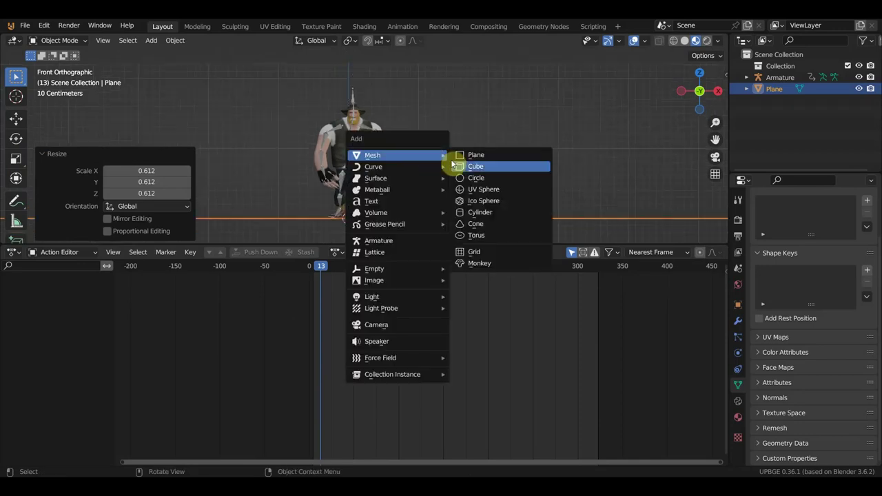
click(480, 167)
scroll(392, 178, down, 2)
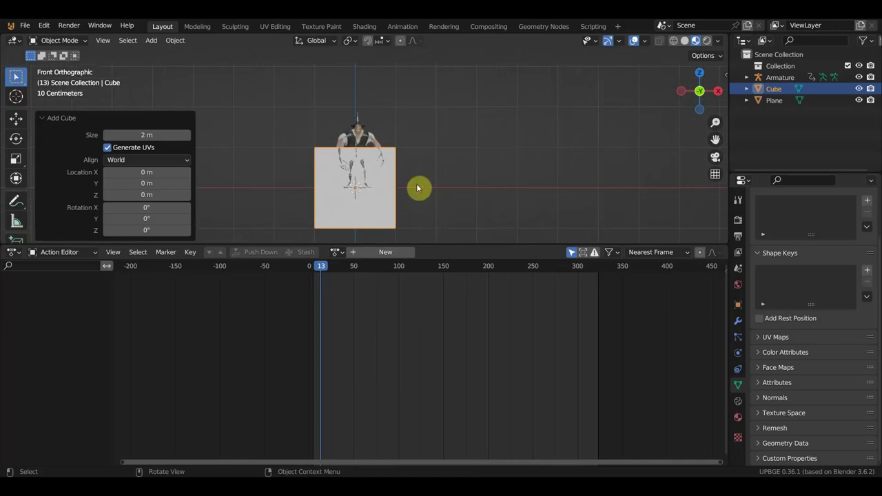
key(s)
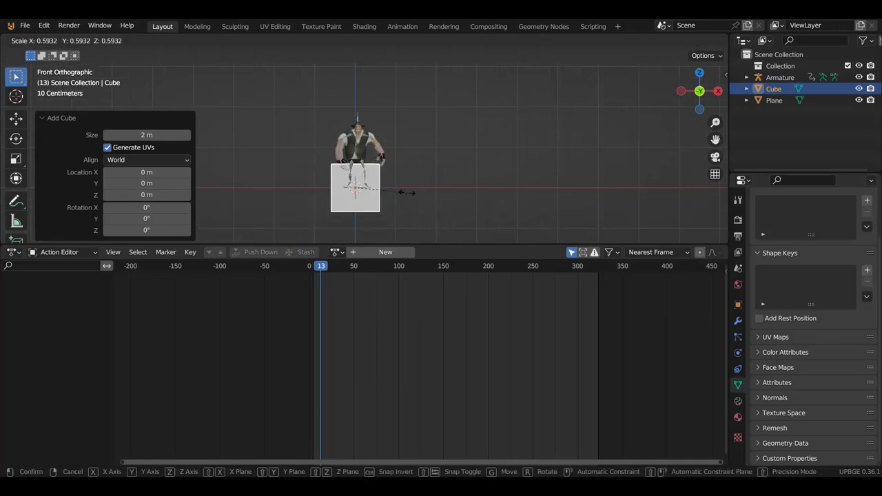
click(402, 192)
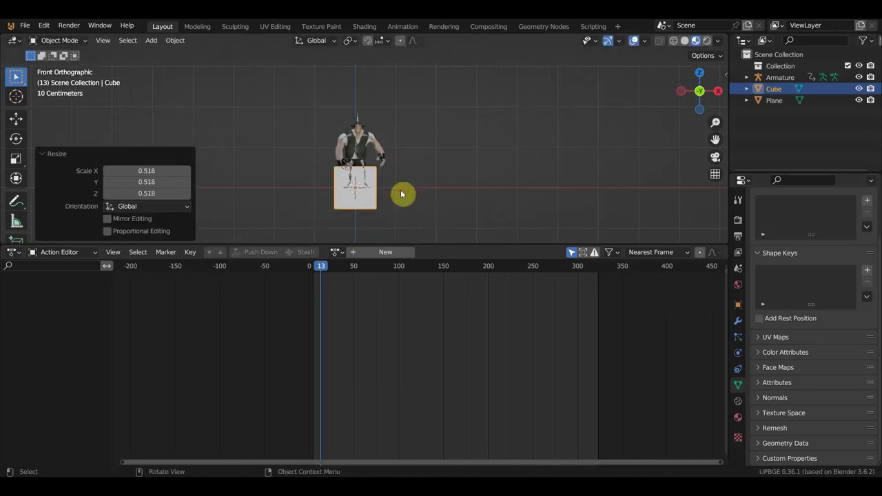
click(16, 118)
drag(354, 148, 360, 91)
click(15, 178)
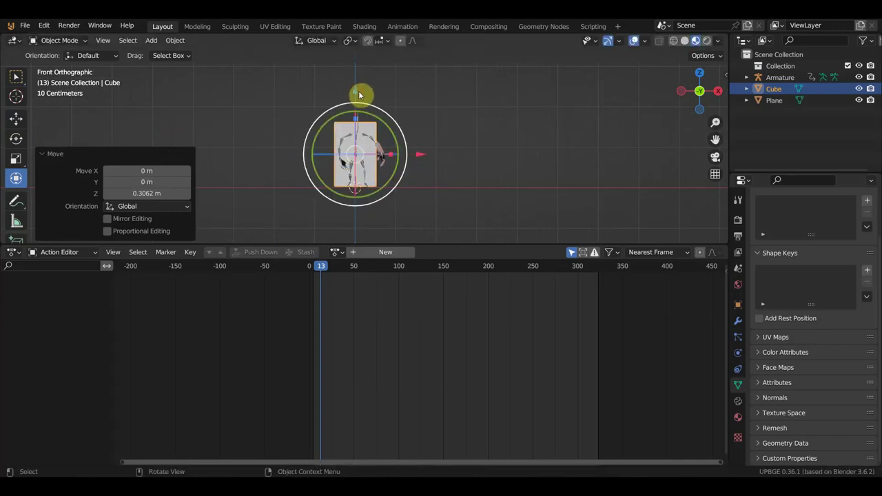
Step: Stretch the cube taller, thin it front-to-back, and narrow it to 0.960 along X
scroll(359, 103, up, 3)
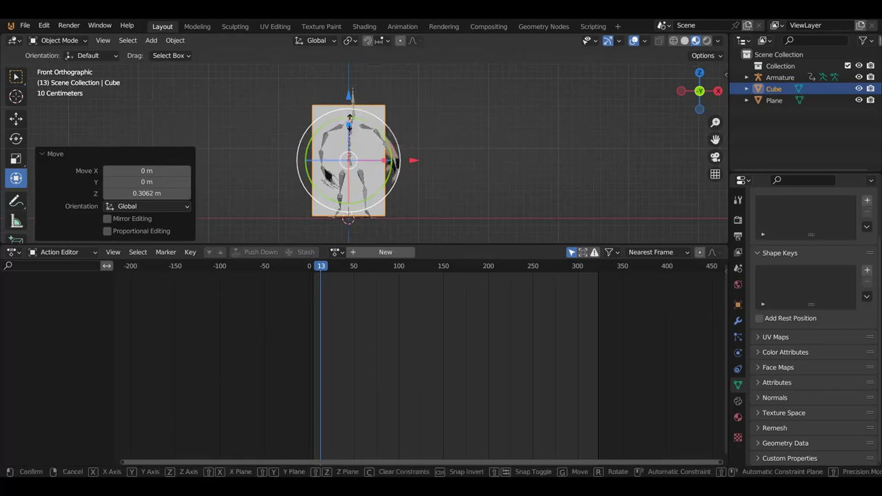
drag(347, 126, 349, 118)
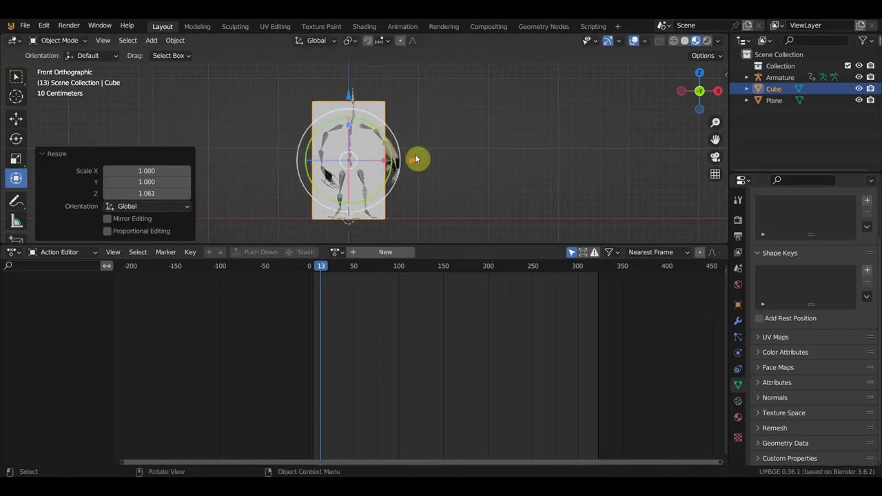
drag(323, 266, 315, 266)
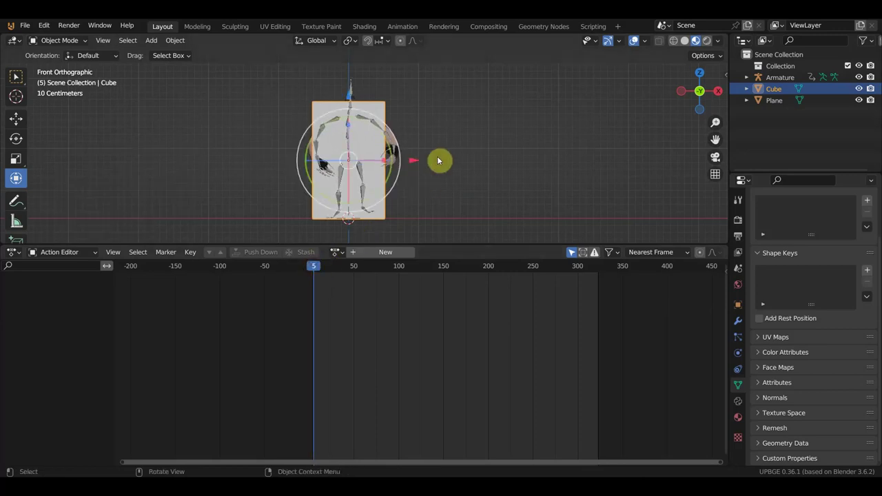
key(KP_3)
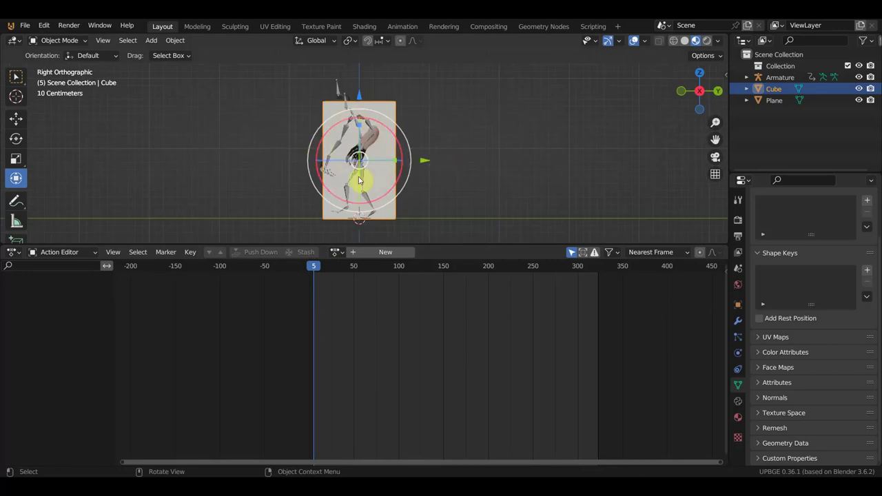
drag(399, 162, 390, 161)
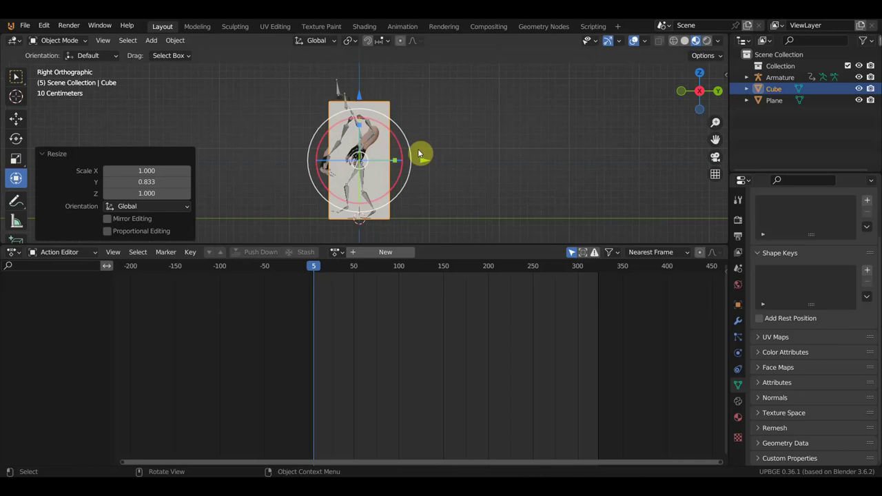
key(KP_1)
drag(385, 160, 383, 160)
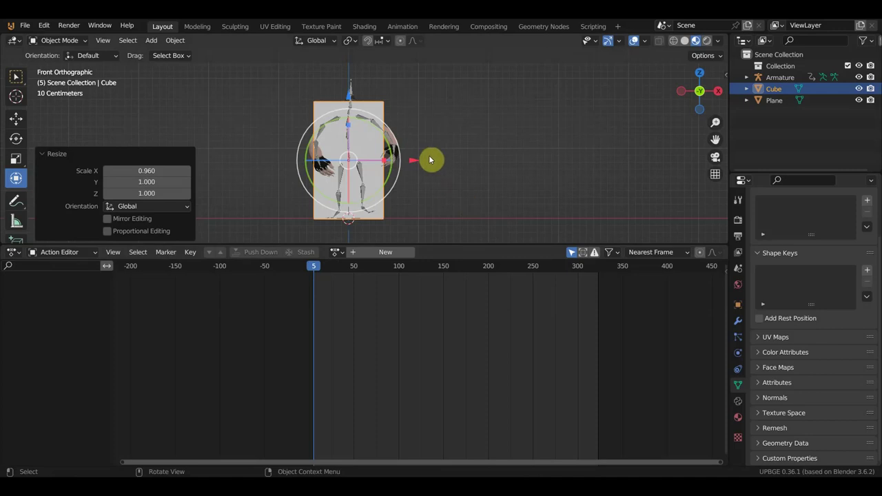
Step: Apply the cube's scale so it reads 1.000 on all axes
key(ctrl+a)
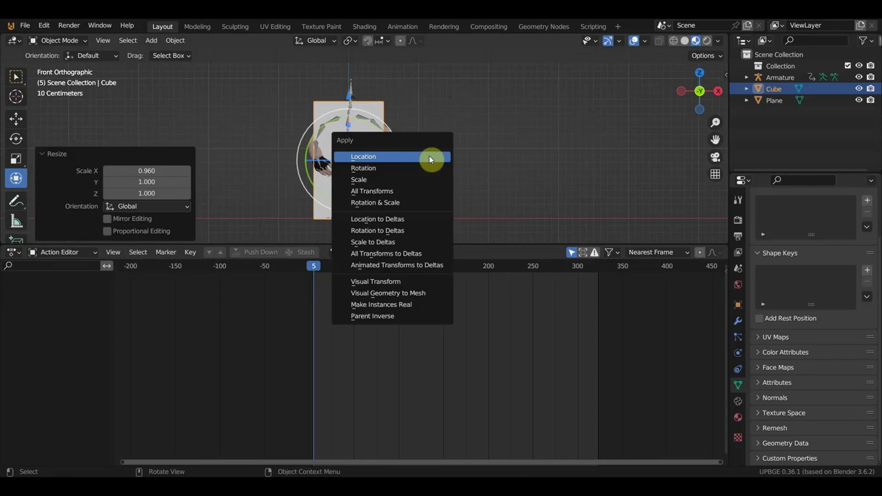
click(377, 181)
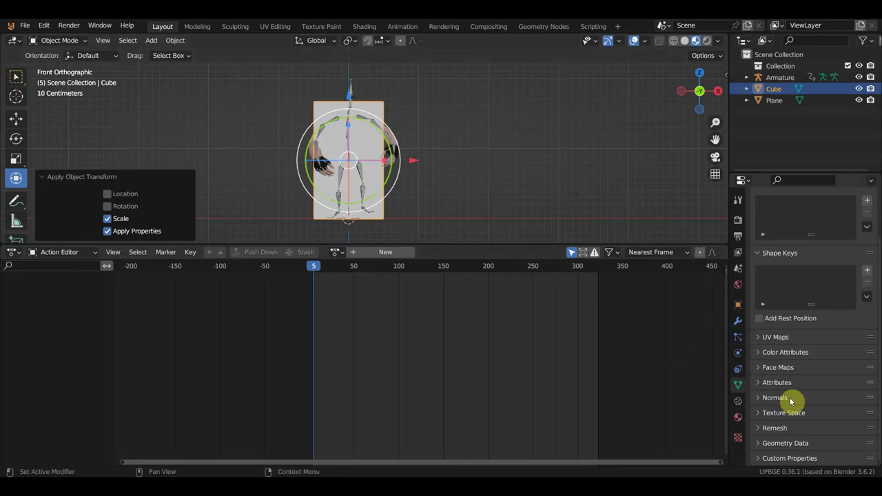
Step: Set the cube's Viewport Display to Wire so the sheriff shows through
click(737, 308)
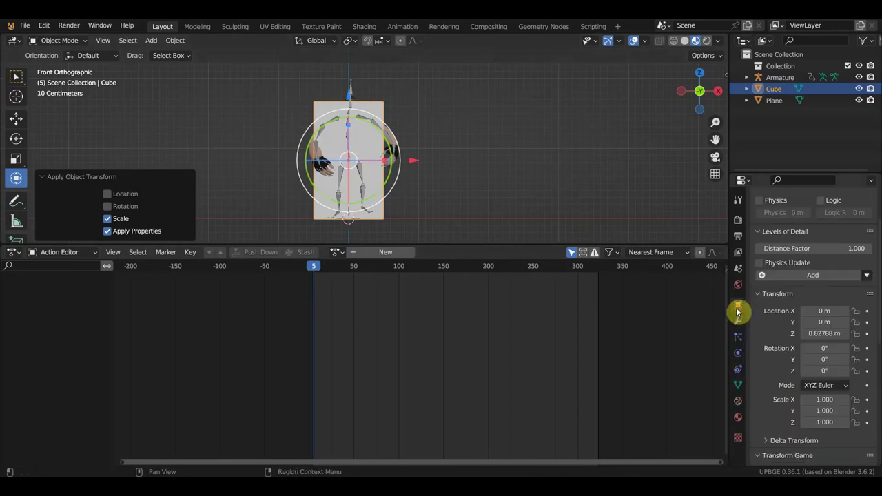
scroll(789, 393, down, 3)
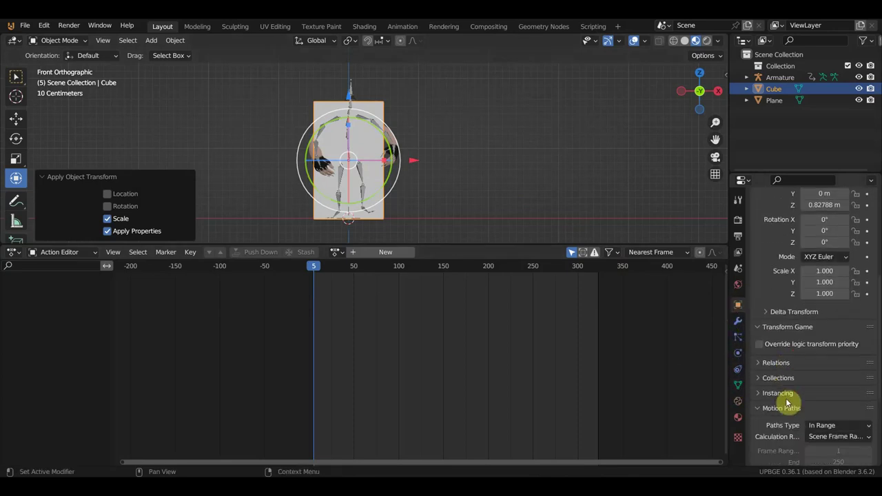
scroll(799, 413, down, 4)
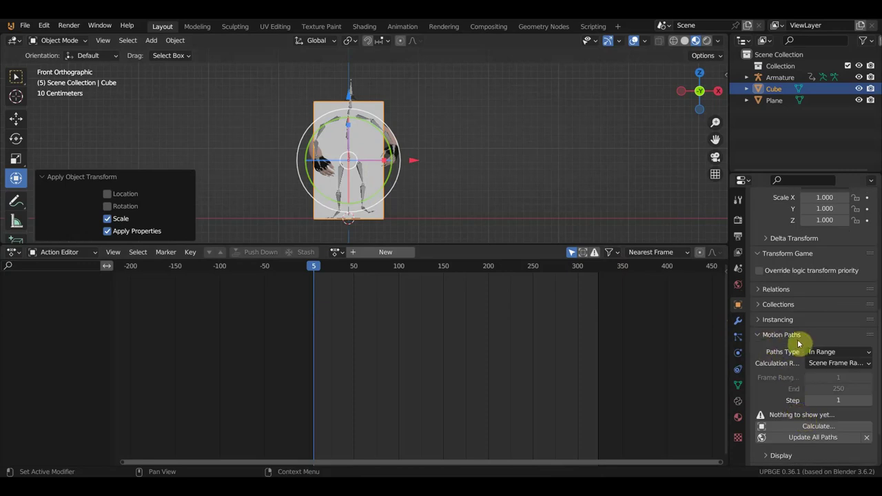
scroll(792, 365, down, 2)
scroll(805, 382, down, 1)
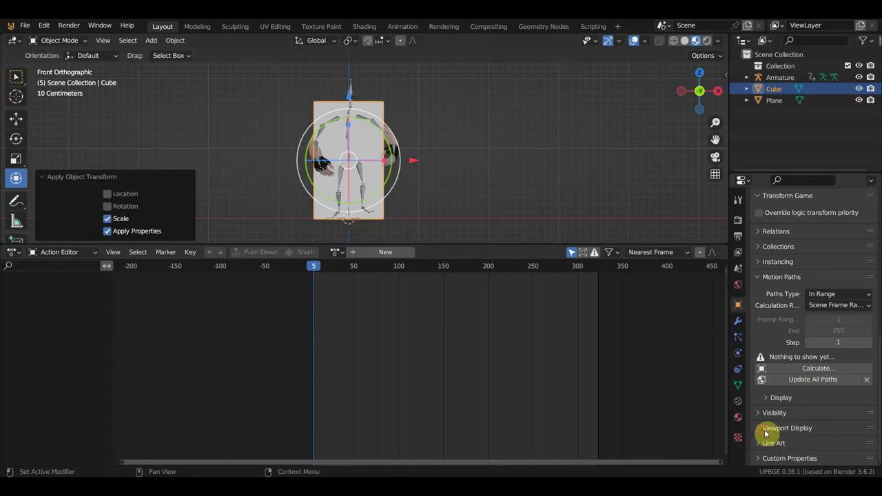
click(767, 427)
scroll(821, 440, down, 5)
scroll(830, 441, down, 1)
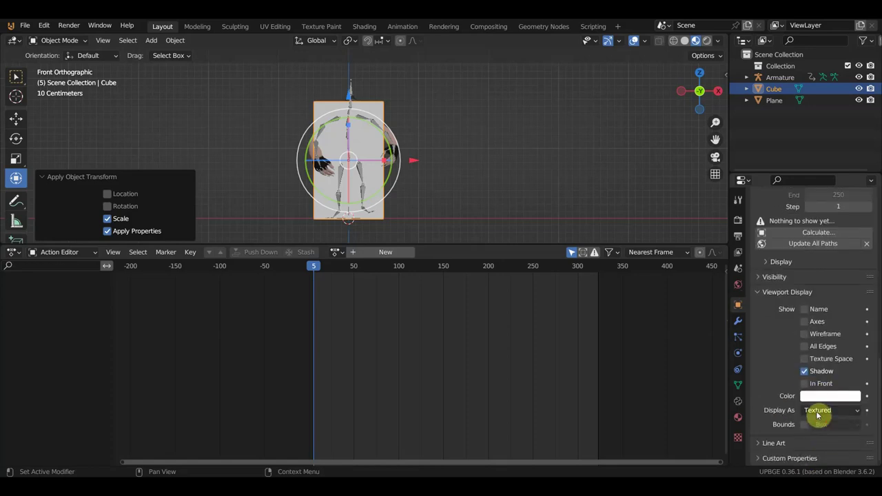
click(819, 414)
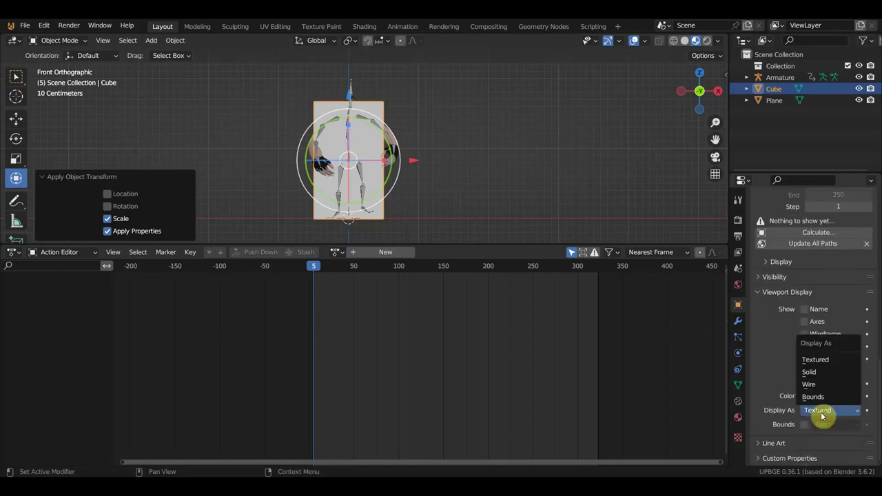
click(824, 372)
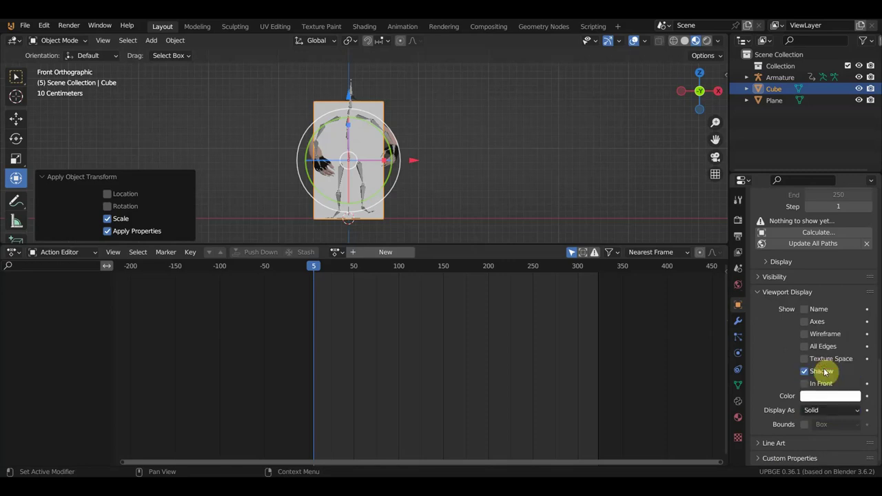
click(827, 411)
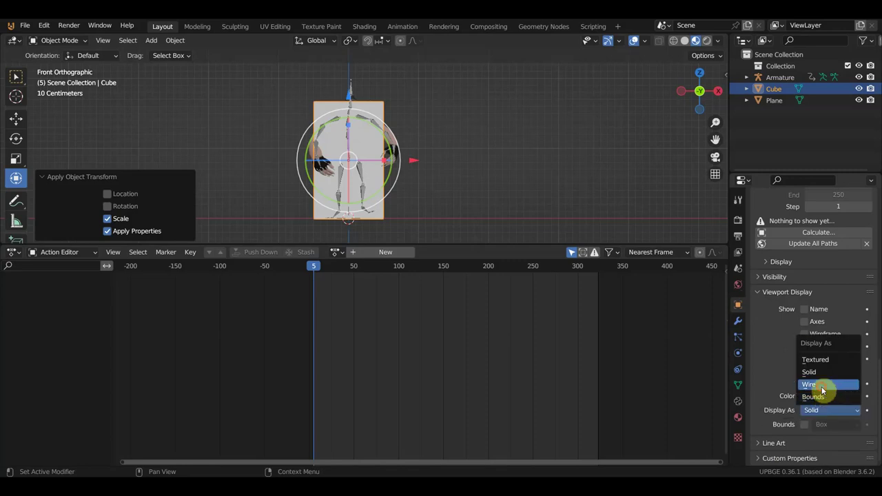
click(821, 386)
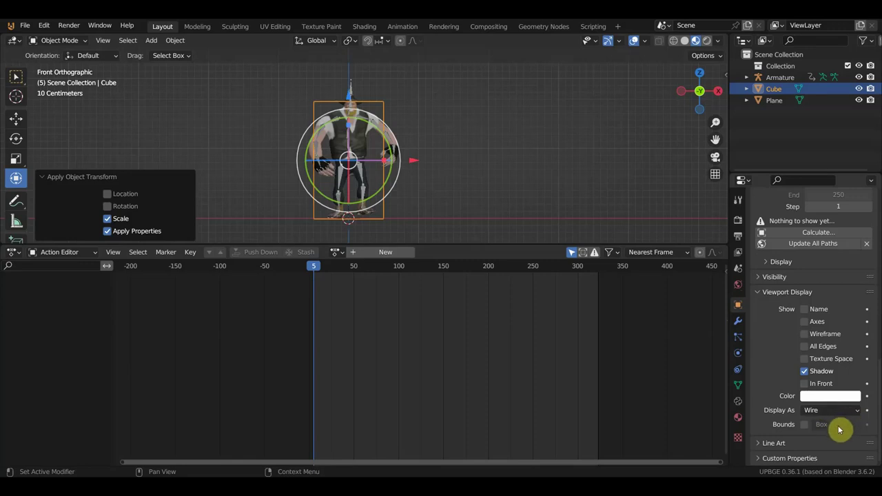
Step: Enable display Bounds with the Sphere shape, keeping the cube drawn as Wire
click(803, 424)
click(836, 424)
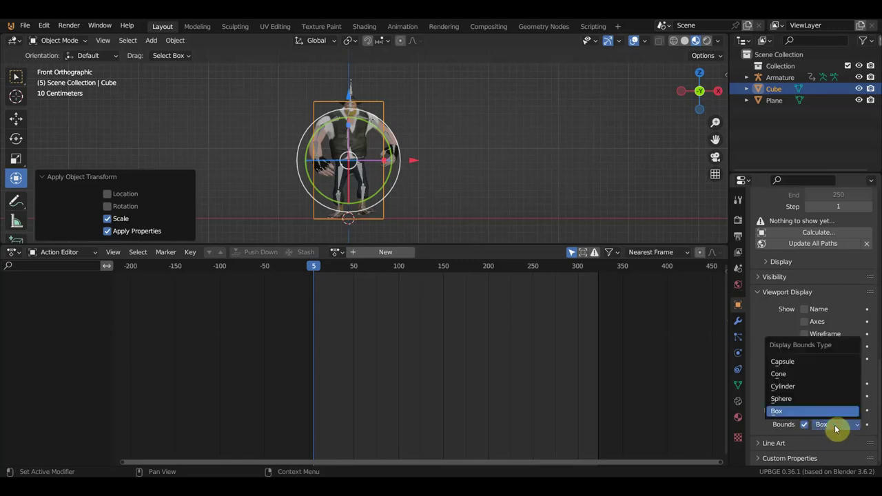
click(800, 387)
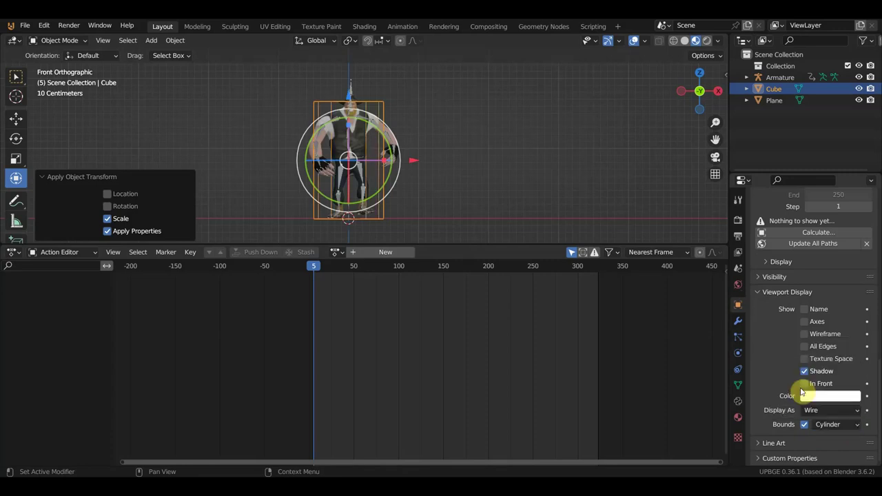
click(830, 423)
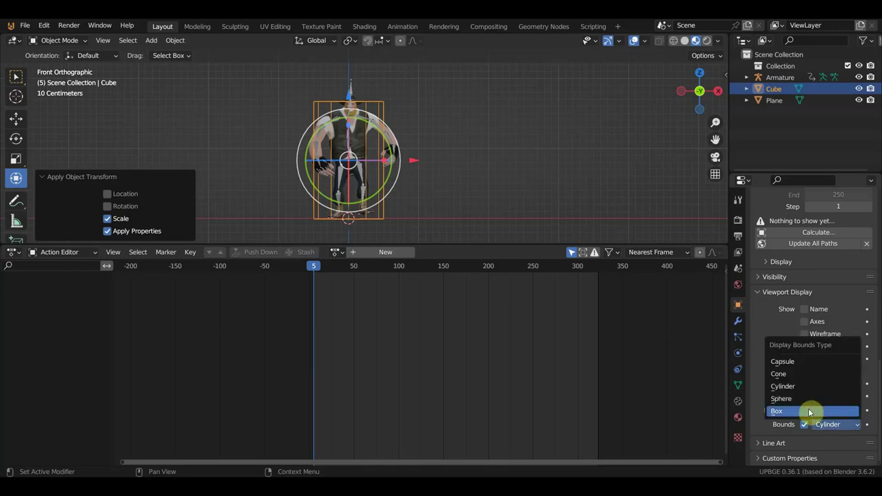
click(795, 374)
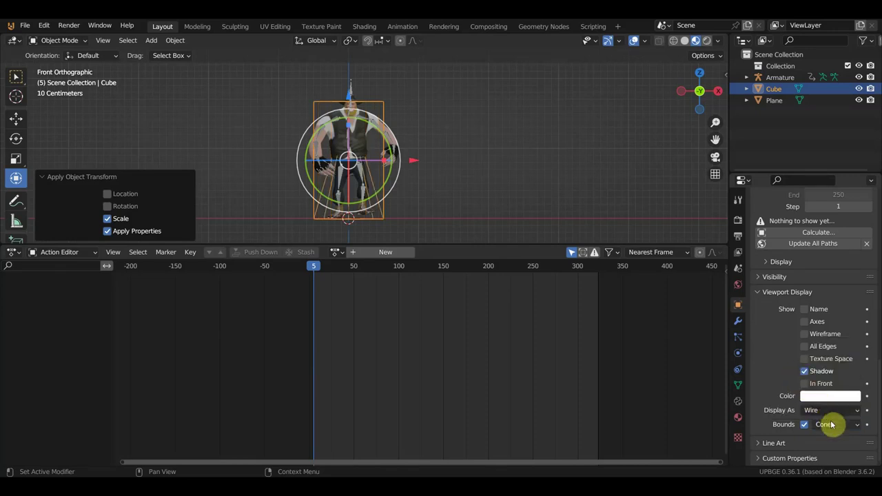
click(830, 425)
click(803, 361)
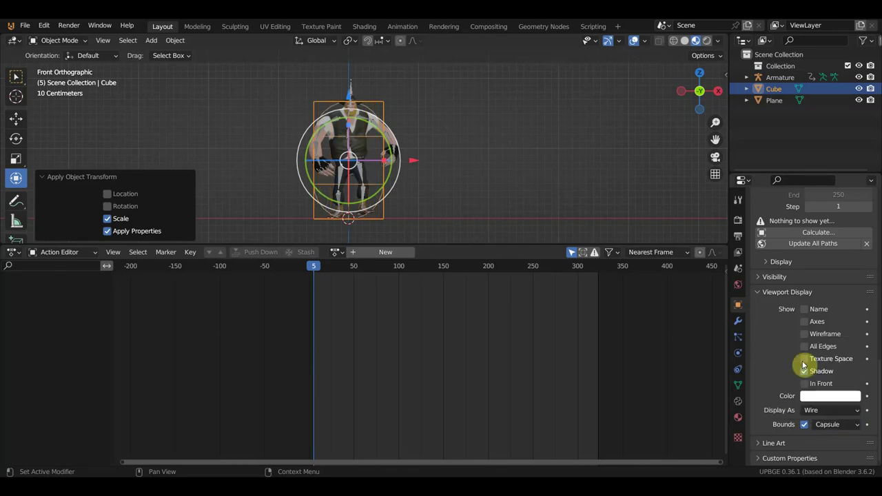
click(831, 425)
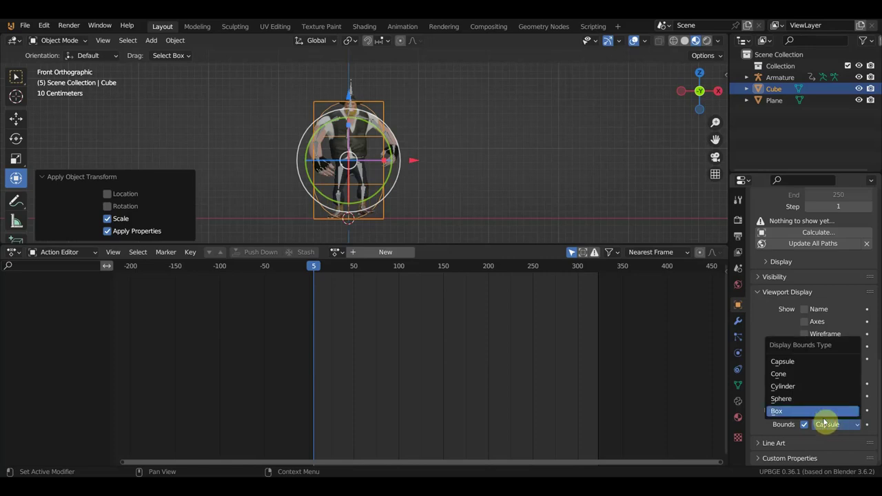
click(803, 399)
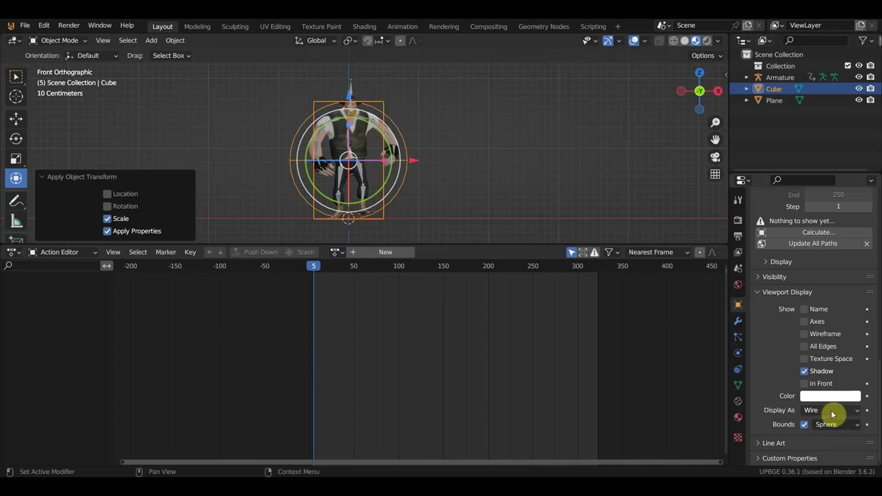
click(828, 412)
click(815, 360)
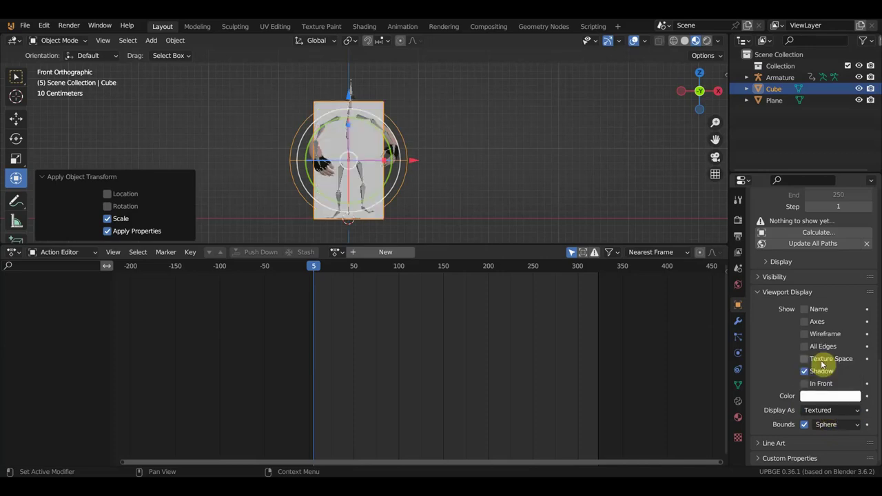
click(831, 412)
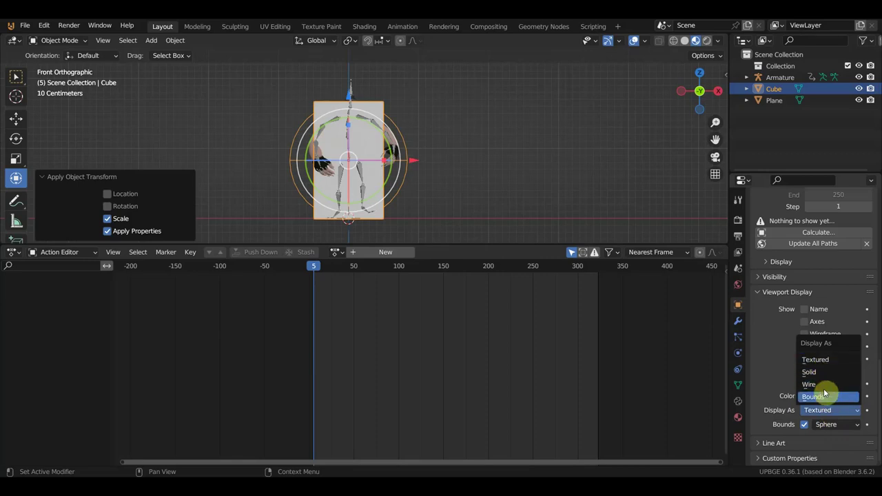
click(824, 386)
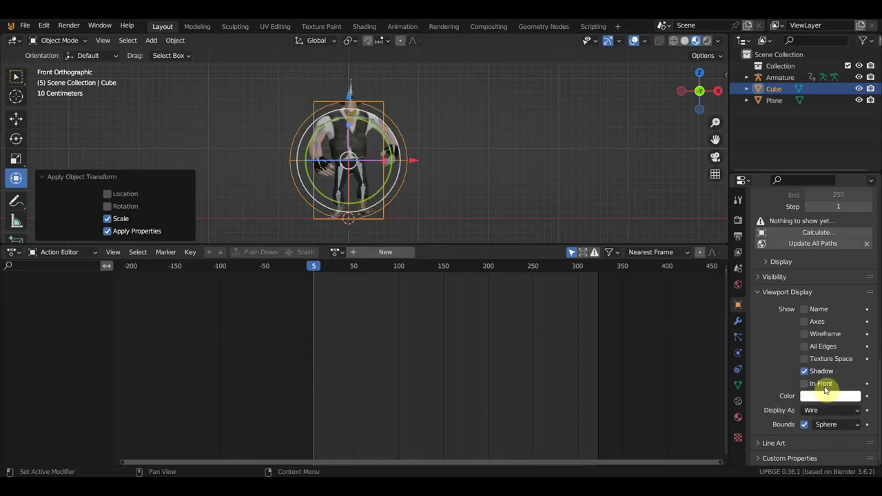
Step: Set the Cube's viewport bounds shape to Capsule and display it as Bounds only
middle_drag(620, 155, 541, 159)
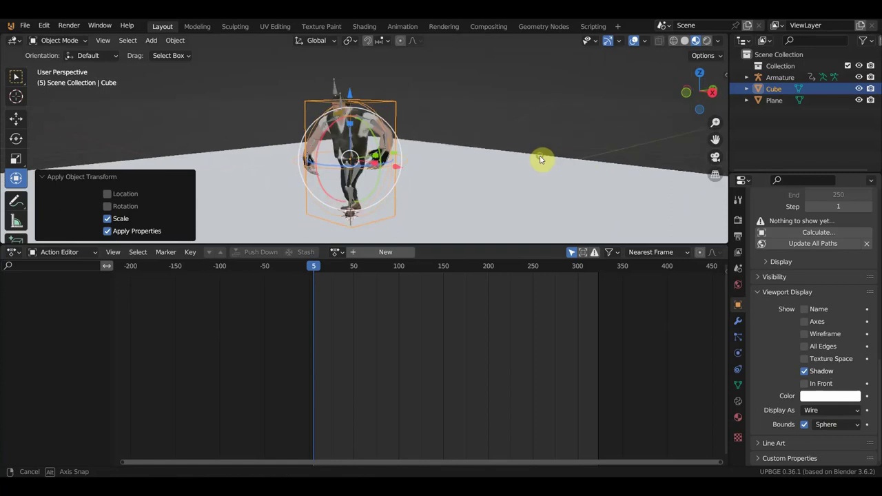
click(836, 428)
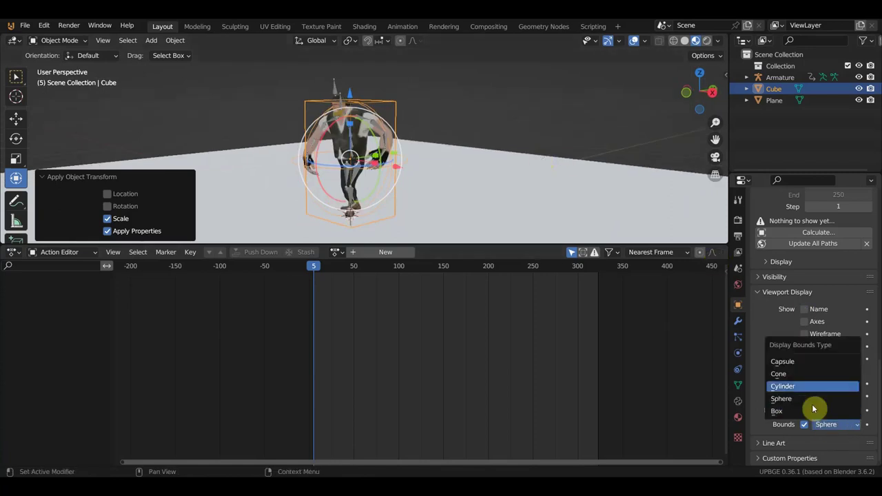
click(800, 366)
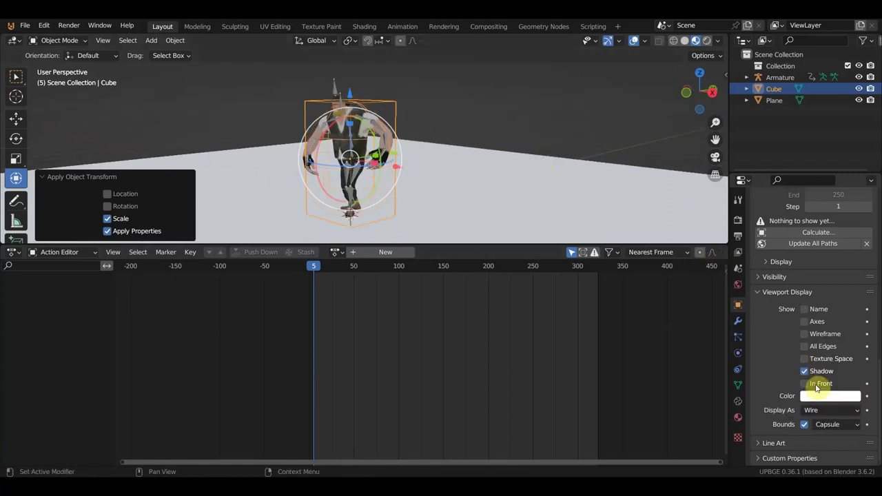
mouse_move(641, 236)
middle_down()
mouse_move(531, 148)
mouse_move(581, 136)
mouse_move(594, 141)
mouse_move(556, 149)
mouse_move(604, 161)
mouse_move(535, 150)
middle_up()
click(821, 412)
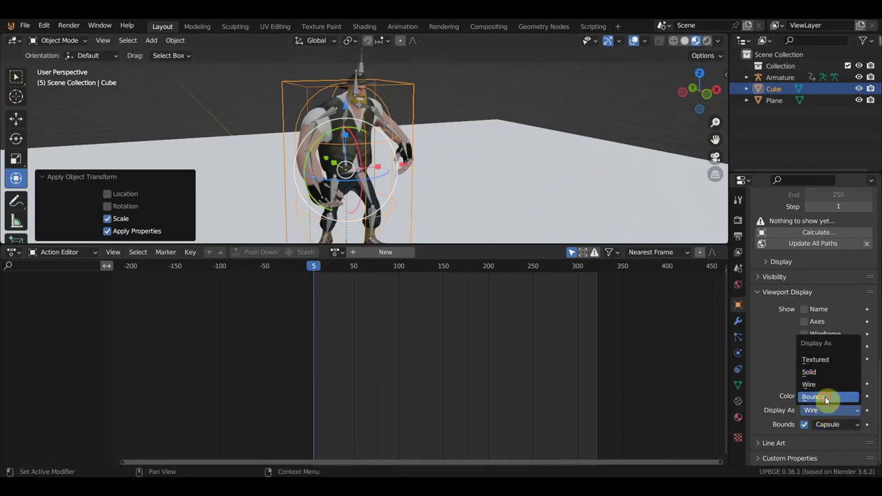
click(826, 397)
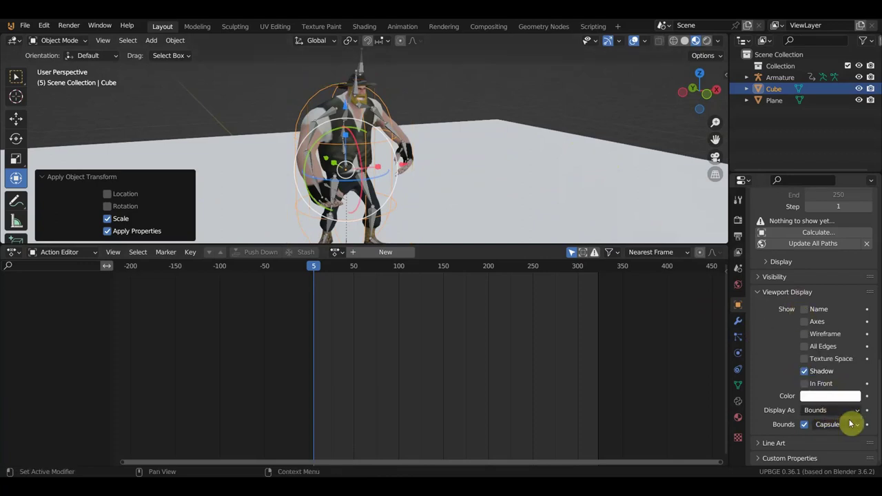
Step: Nudge the Cube about -0.072 m along Y and switch to the front orthographic view
mouse_move(561, 174)
middle_down()
mouse_move(418, 168)
mouse_move(407, 157)
middle_up()
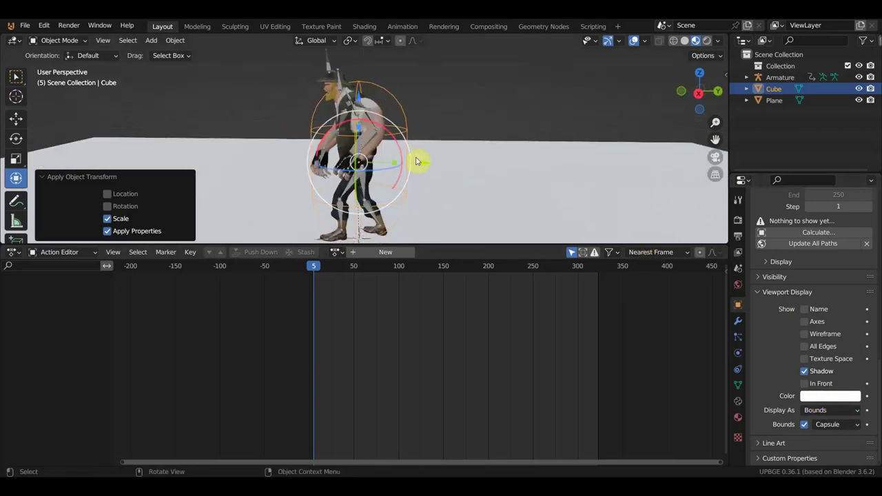
drag(415, 160, 421, 164)
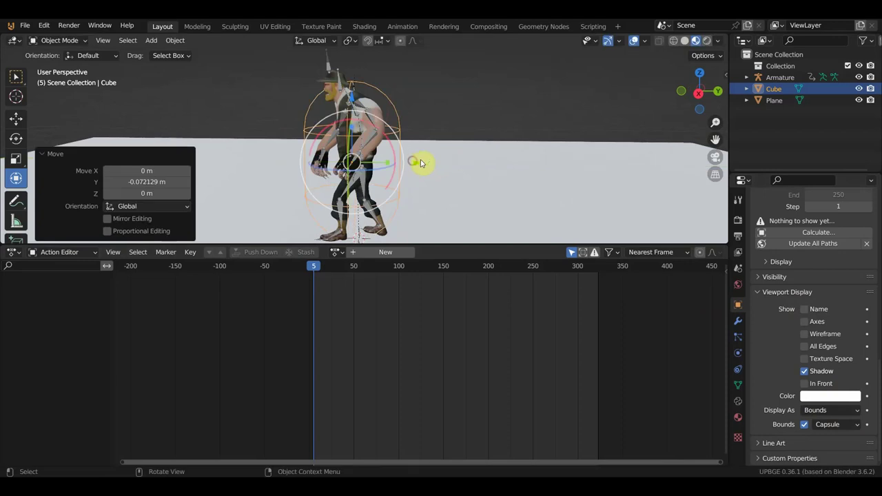
middle_drag(421, 163, 555, 163)
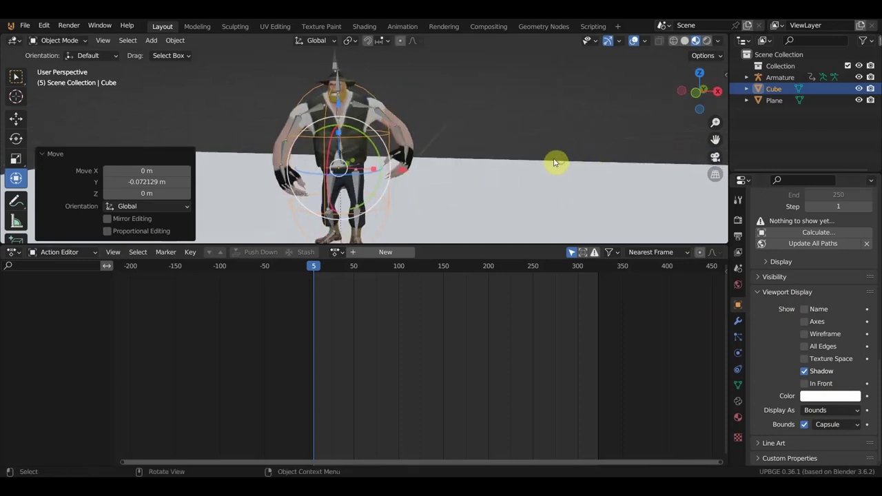
key(KP_1)
scroll(531, 166, down, 2)
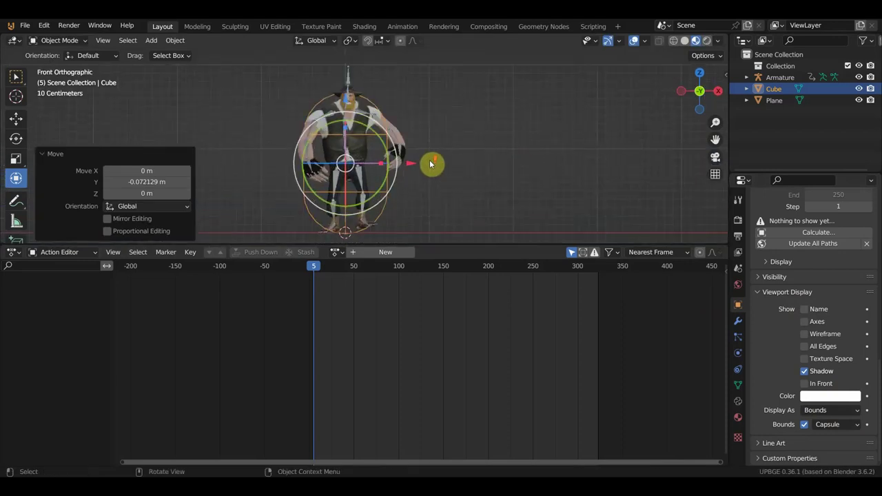
Step: Select the Armature, then the Cube as the active object
click(366, 115)
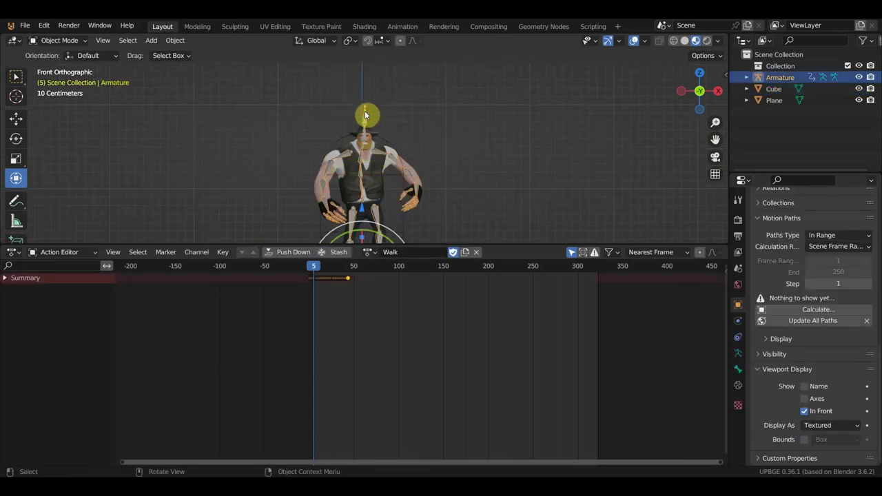
click(351, 137)
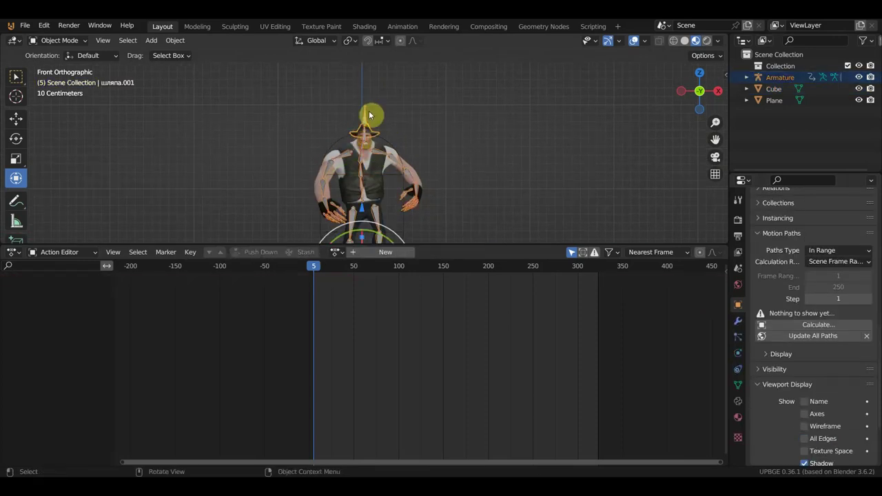
click(360, 117)
click(337, 139)
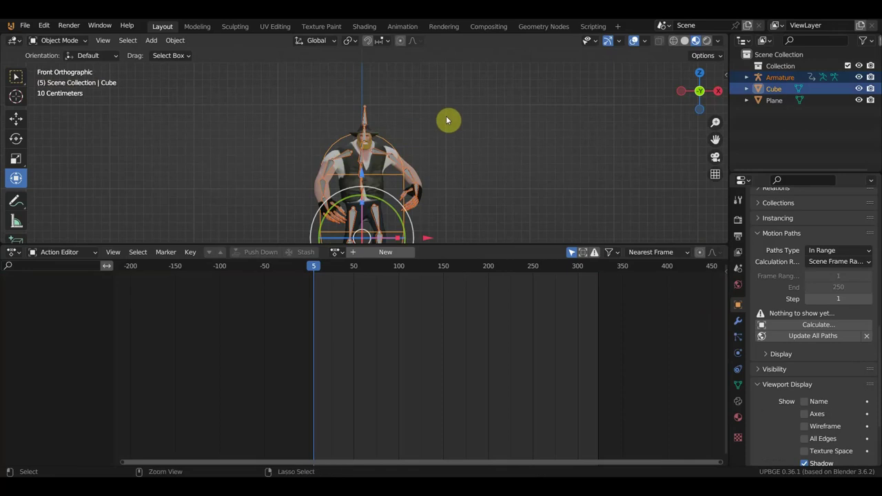
Step: Parent the Armature to the Cube with Ctrl+P > Object, then try adjusting the Cube's height along Z
key(ctrl+p)
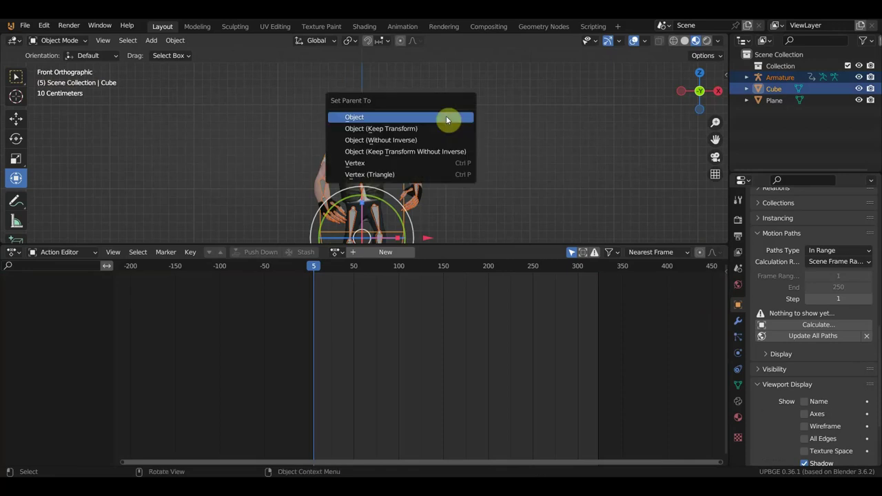
click(447, 120)
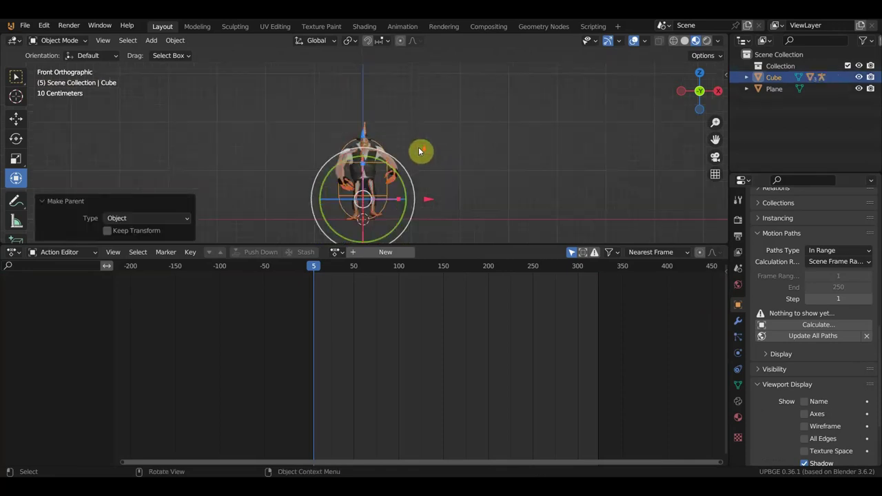
shift+middle_drag(418, 151, 388, 122)
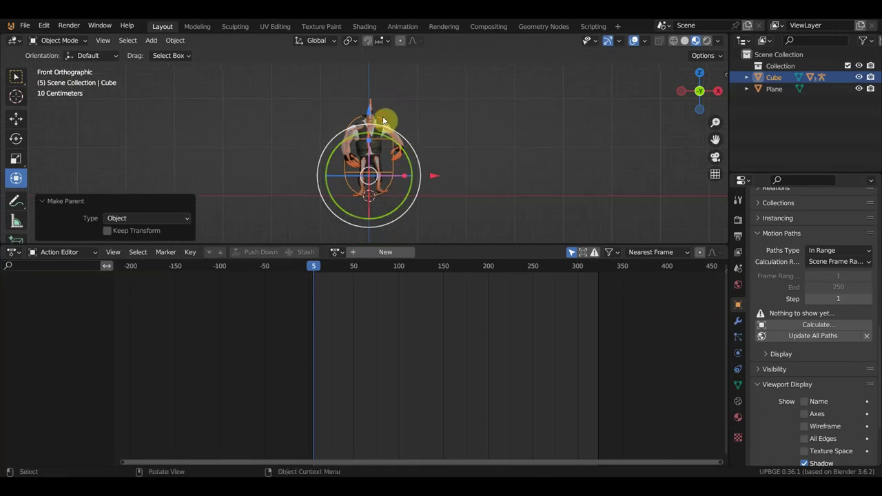
drag(370, 94, 375, 86)
key(ctrl+z)
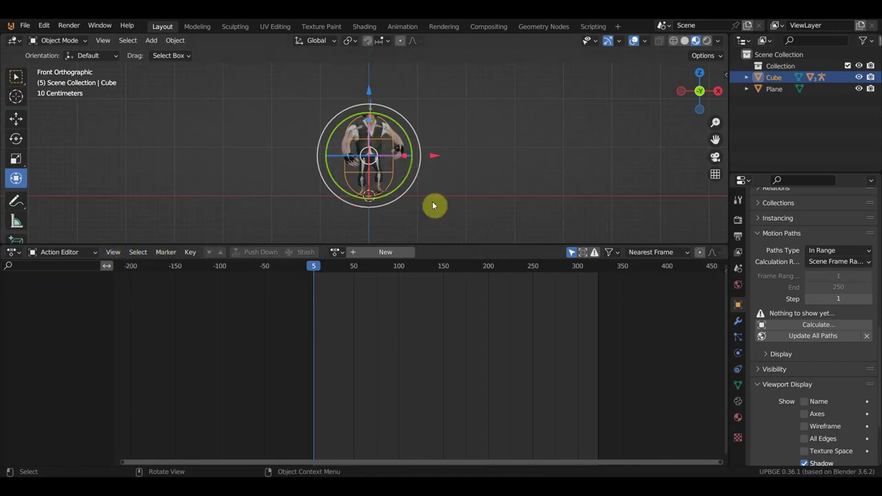
Step: Turn the lower Action Editor area into the Logic Bricks Editor, collapse its sidebar and make it taller
click(86, 253)
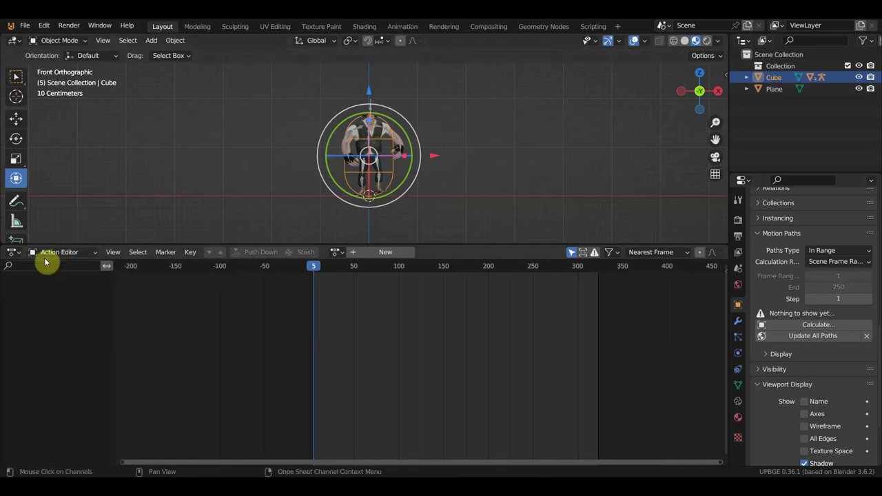
drag(112, 244, 27, 280)
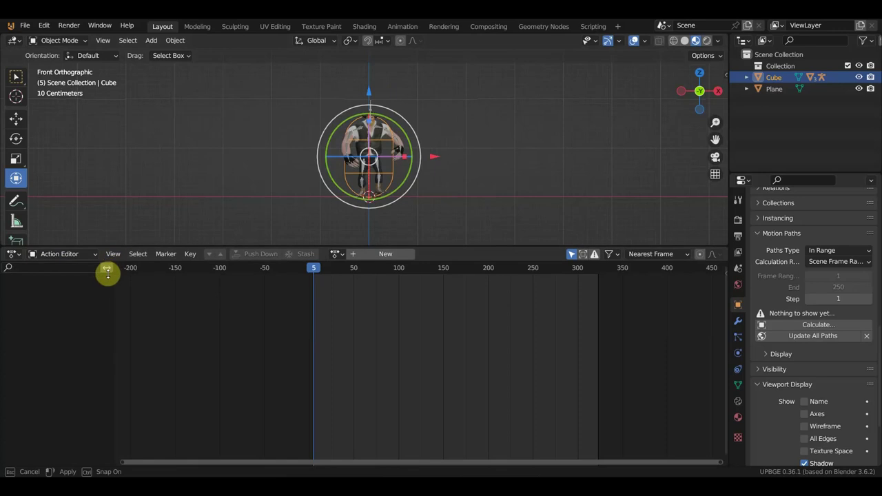
click(15, 287)
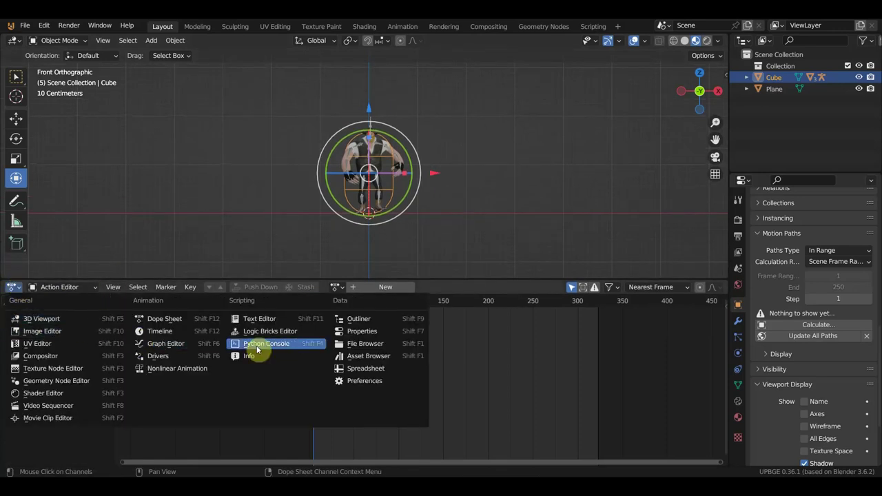
click(273, 333)
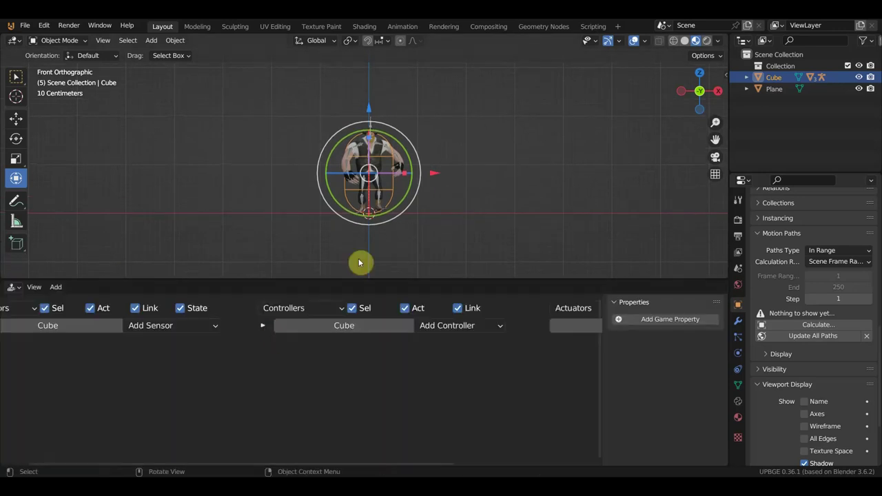
drag(603, 387, 702, 399)
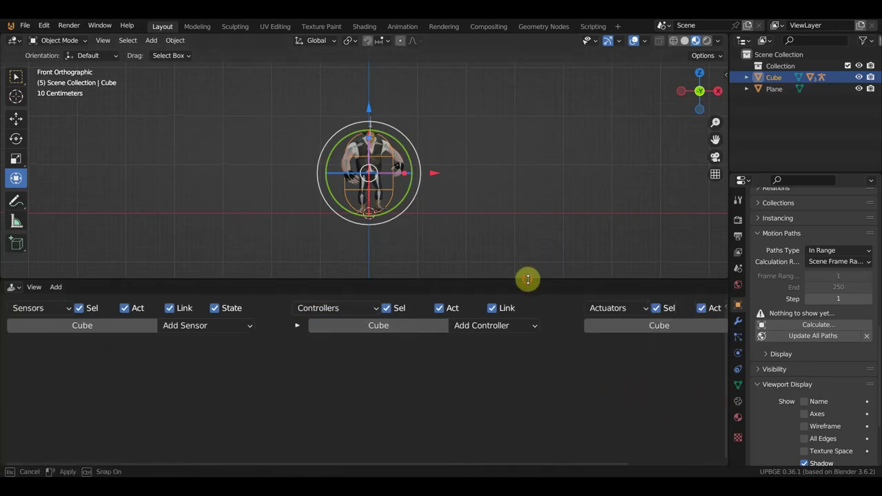
drag(528, 279, 542, 249)
scroll(458, 165, up, 3)
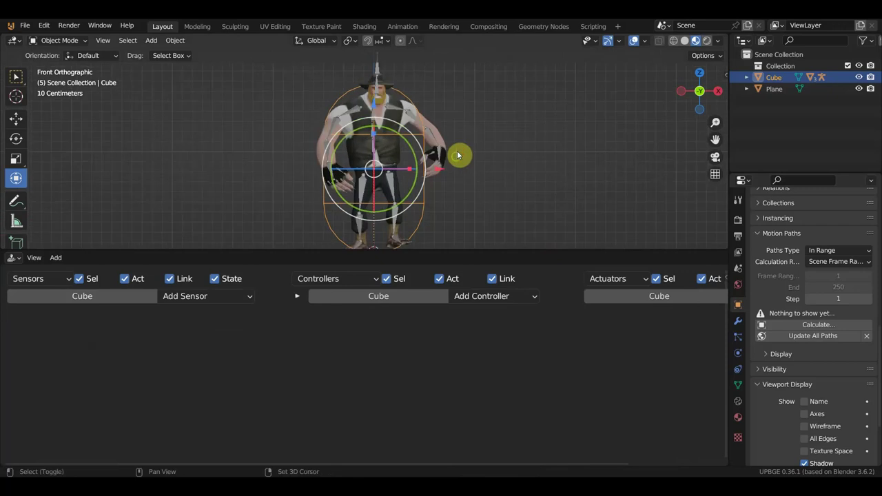
Step: Set the character mesh Extract6_1.001's game physics type to No Collision
click(441, 165)
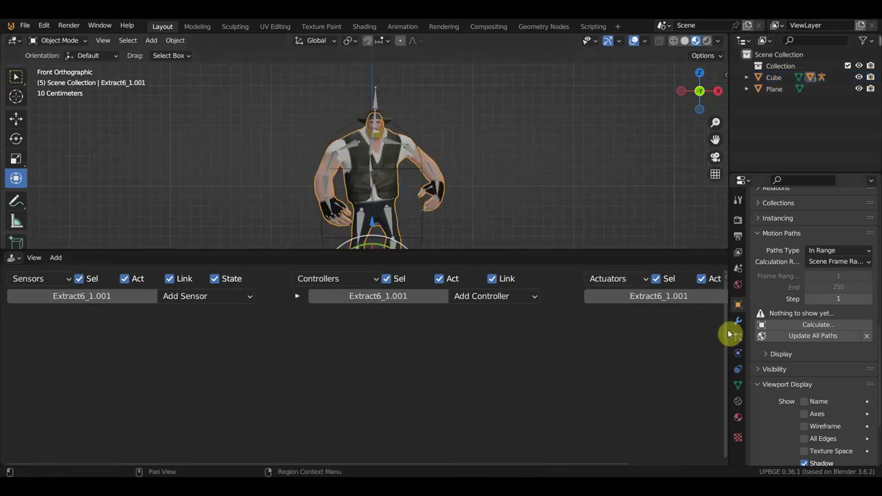
click(737, 368)
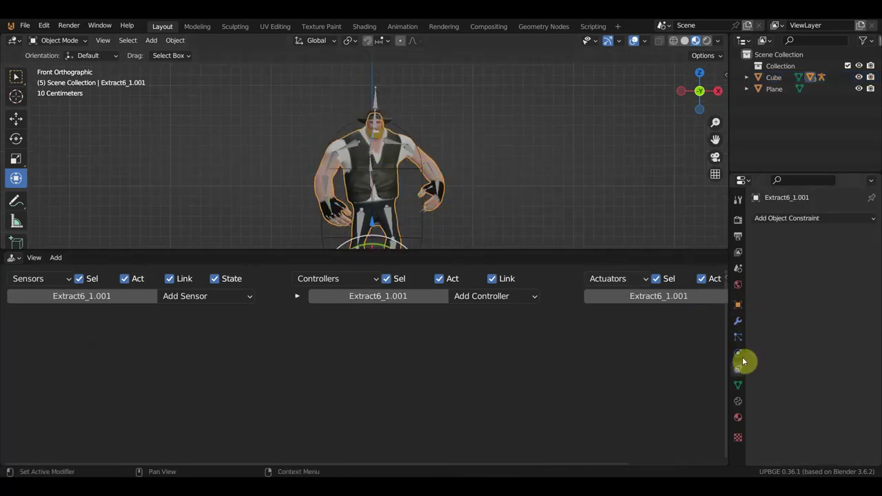
click(740, 354)
click(820, 342)
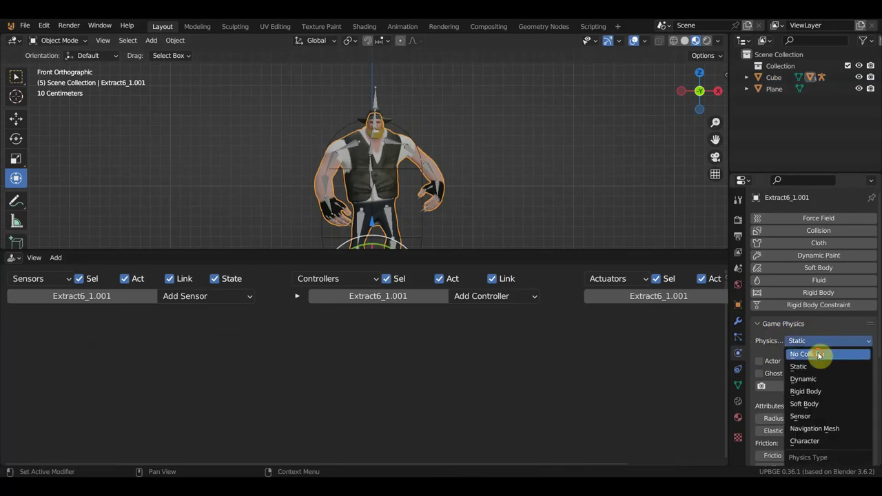
click(818, 354)
Step: Confirm the Cube keeps Static physics, then select the Armature and reframe the view
click(397, 131)
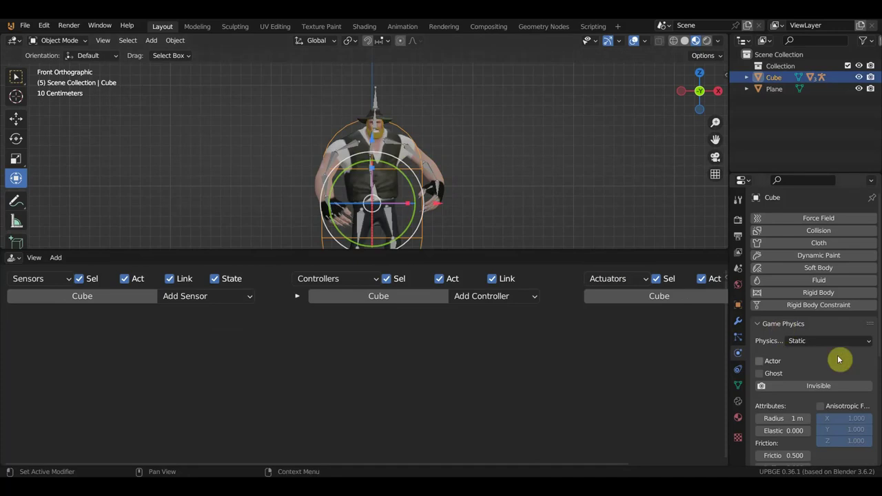
click(372, 99)
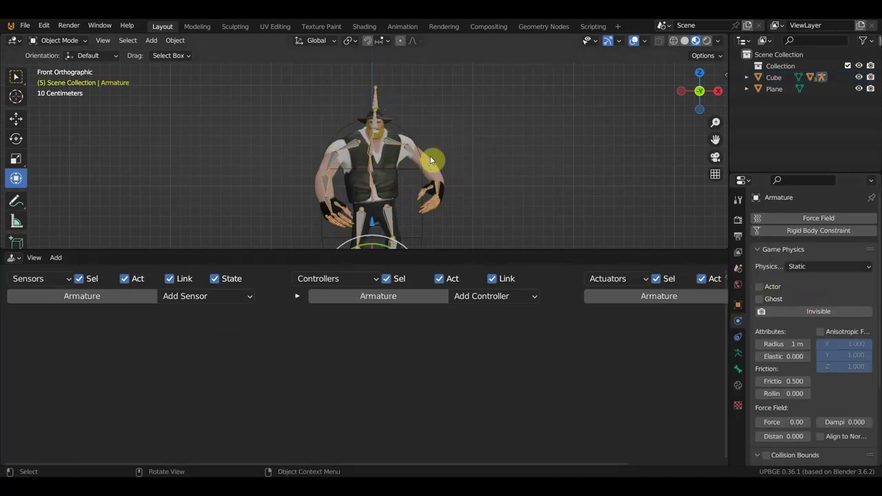
scroll(403, 114, down, 1)
mouse_move(393, 118)
shift+middle_down()
mouse_move(418, 70)
mouse_move(395, 78)
shift+middle_up()
scroll(395, 78, down, 1)
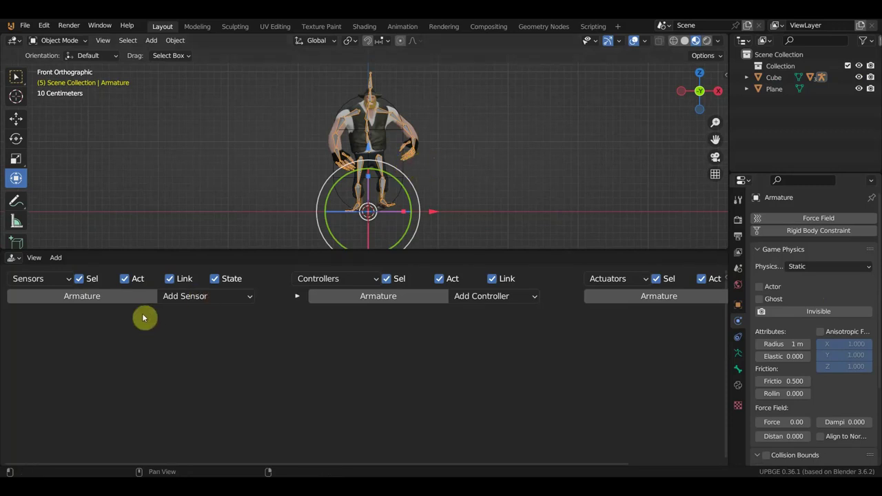
Step: Add a Keyboard sensor to the Armature that fires on the W key and name it W
click(205, 298)
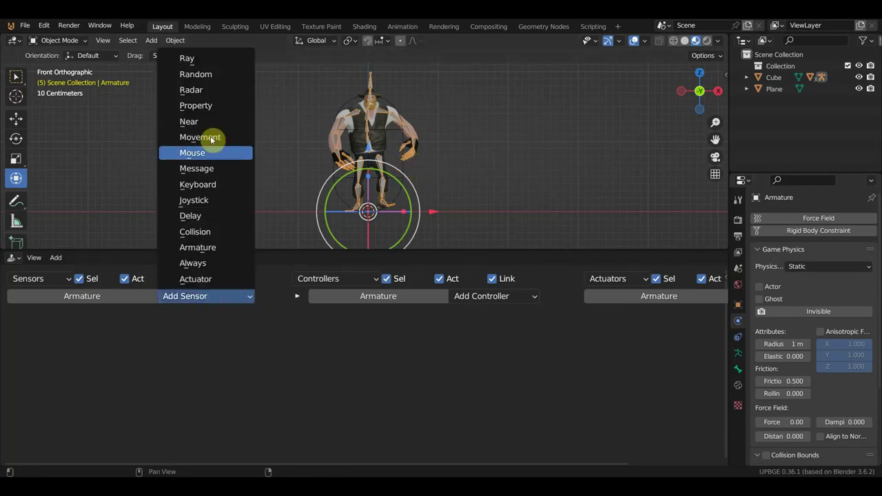
click(208, 186)
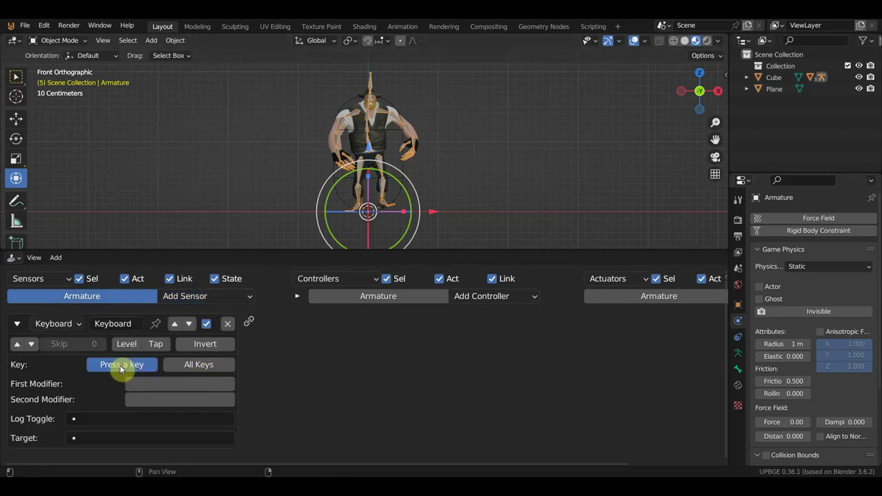
click(119, 323)
text(W)
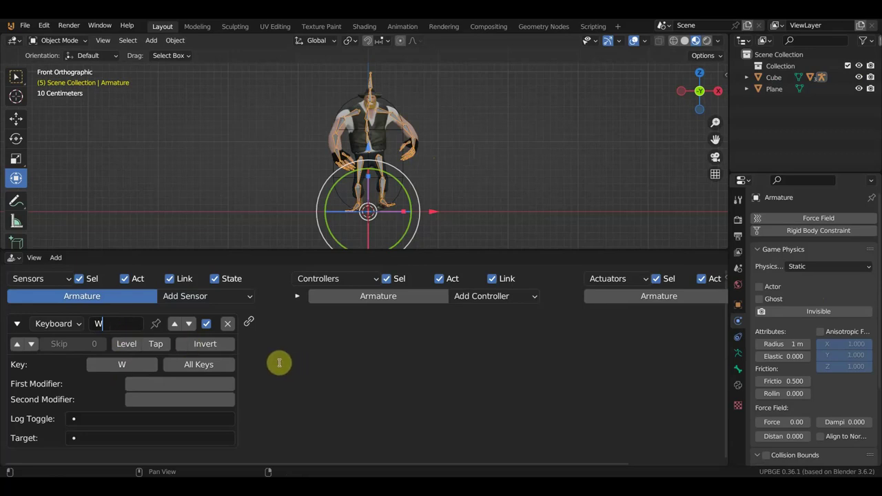
ctrl+scroll(207, 365, down, 2)
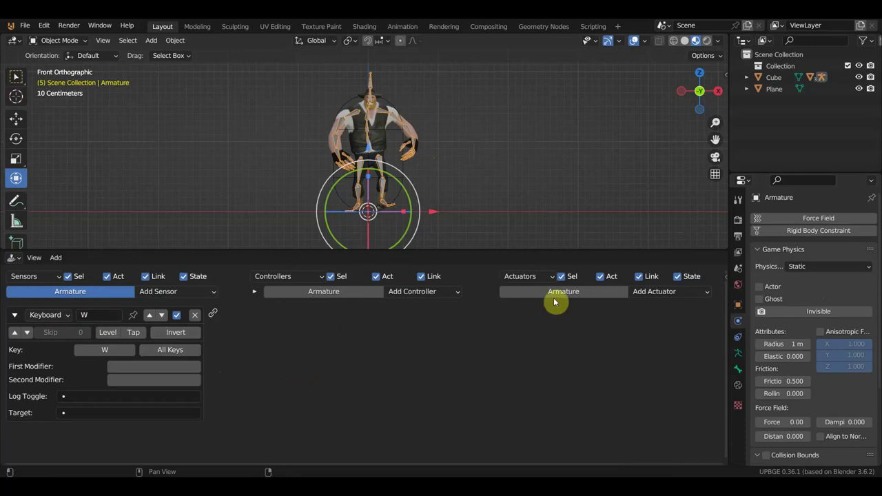
Step: Add a Motion actuator, link the W sensor through an And controller, and set Loc Y to -0.10
click(653, 291)
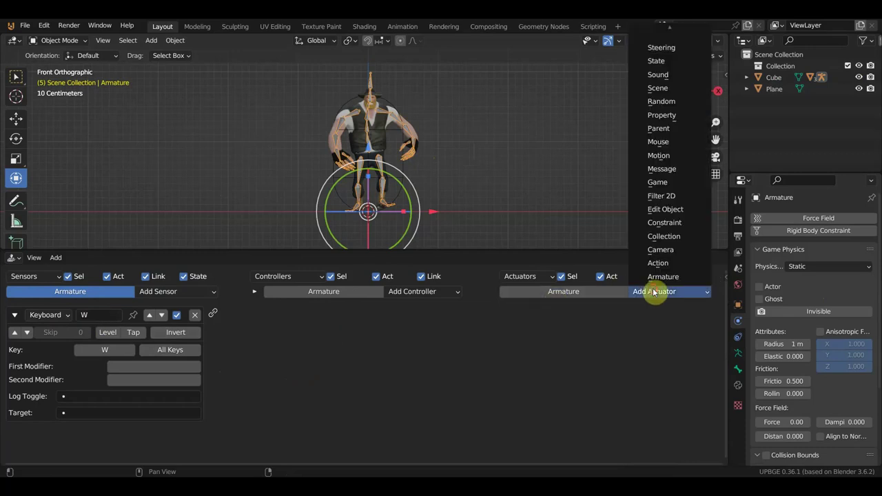
click(680, 157)
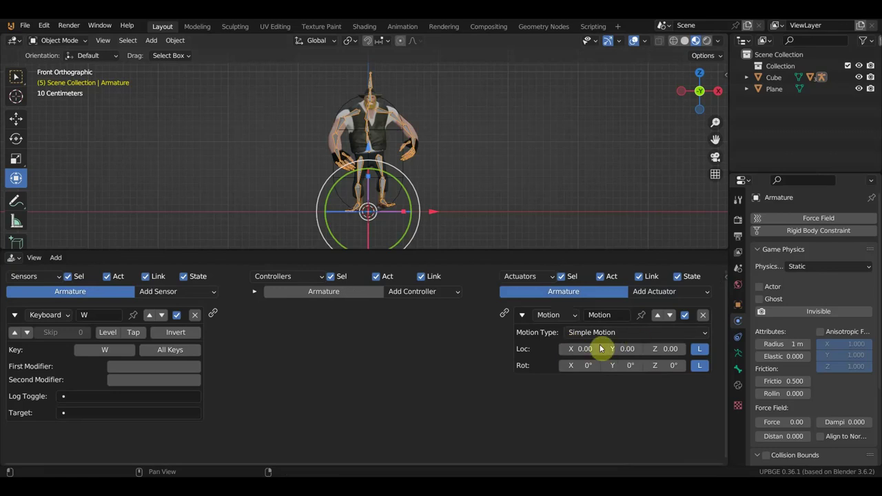
mouse_move(213, 313)
mouse_down()
mouse_move(324, 336)
mouse_move(502, 314)
mouse_up()
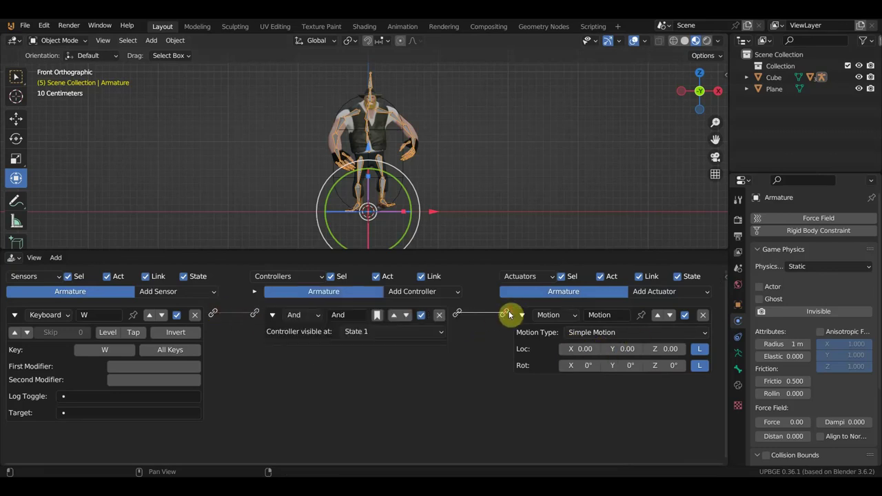
click(628, 349)
text(0.1)
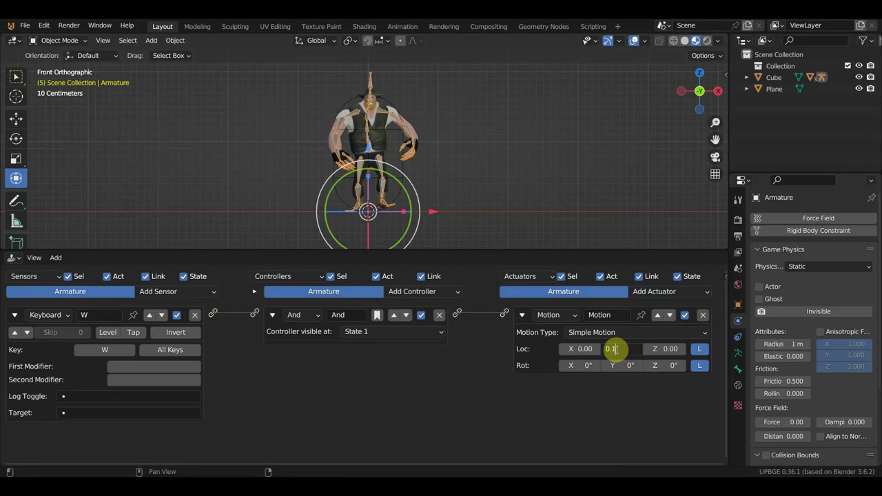
key(Return)
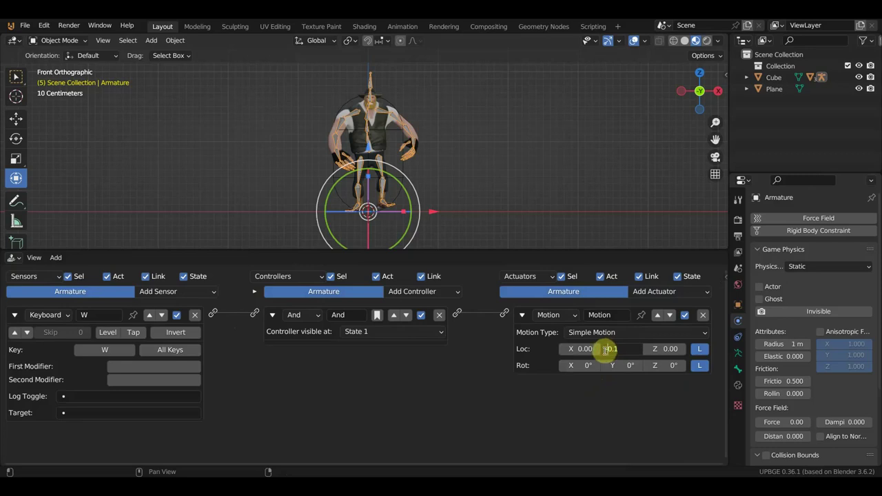
key(Return)
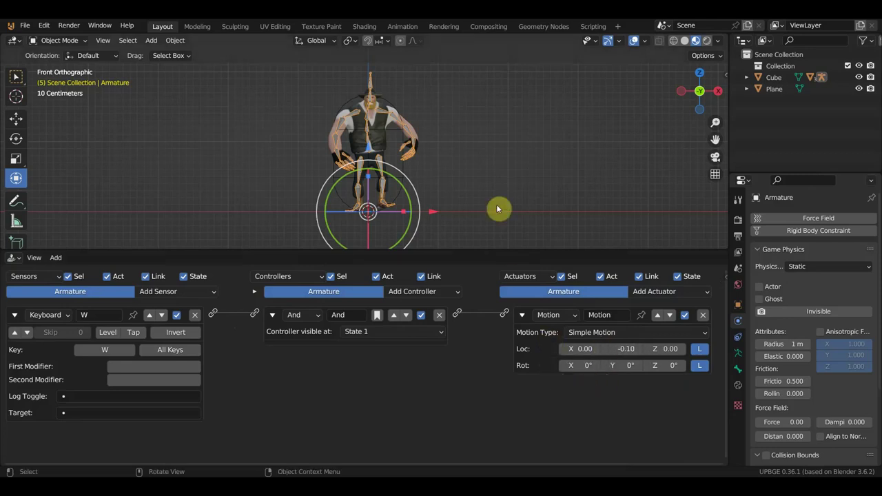
key(p)
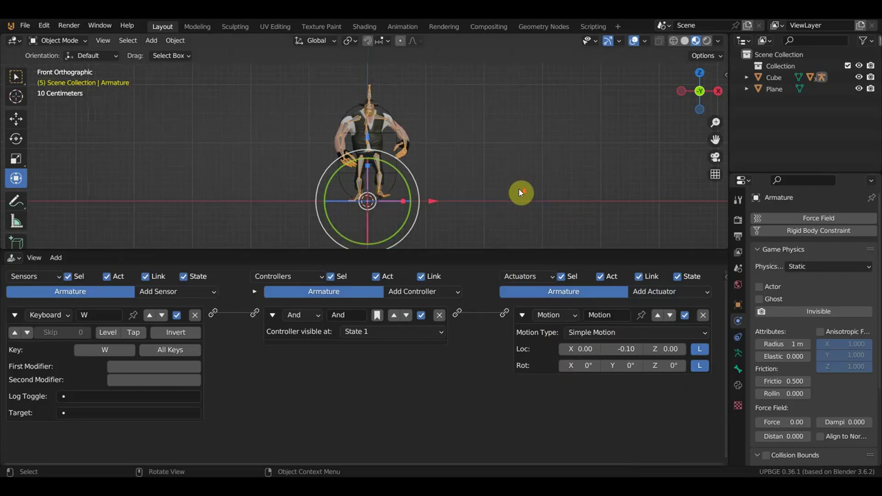
Step: Add a Sun light and move it to about 4.5 m above the character
click(705, 44)
mouse_move(600, 142)
middle_down()
mouse_move(542, 163)
mouse_move(536, 135)
middle_up()
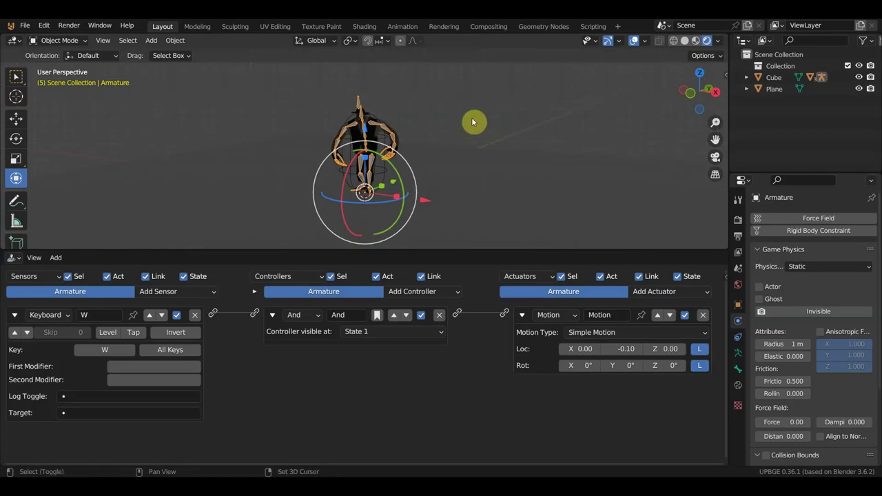
key(shift+a)
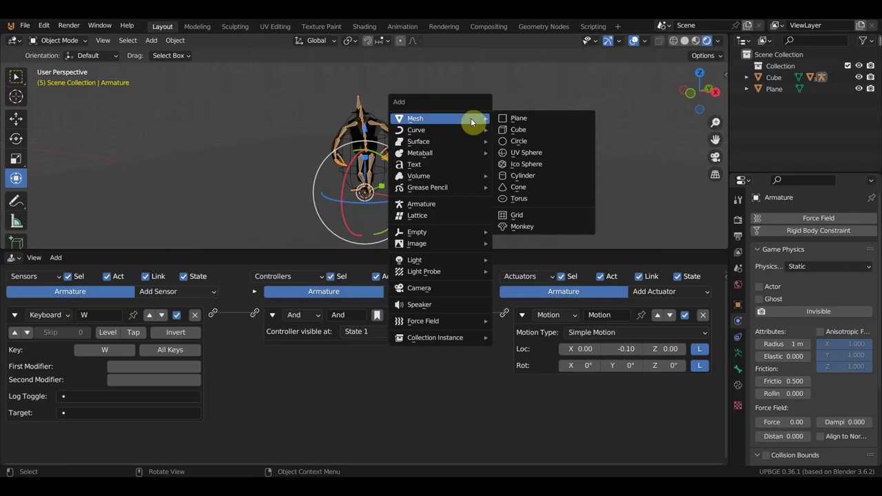
mouse_move(444, 258)
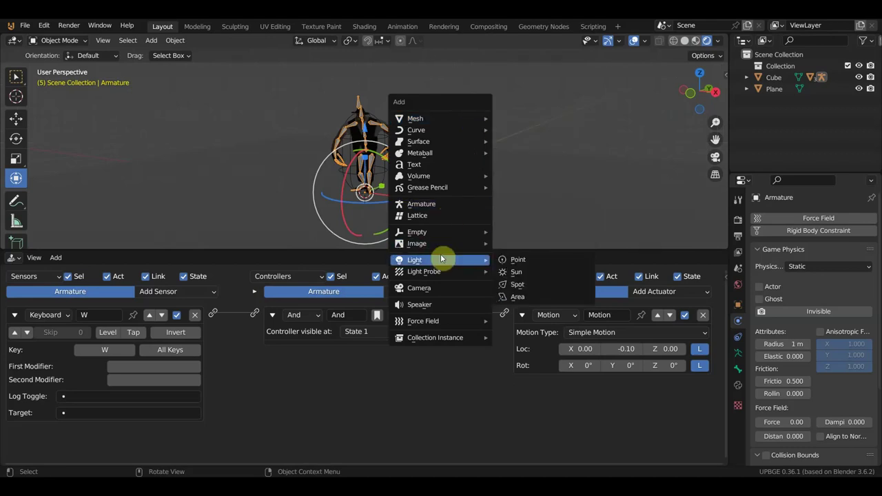
click(513, 272)
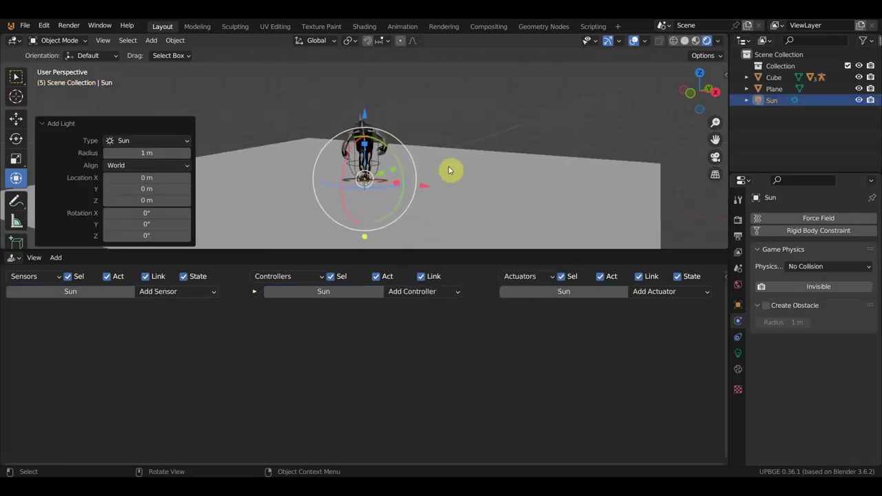
key(g)
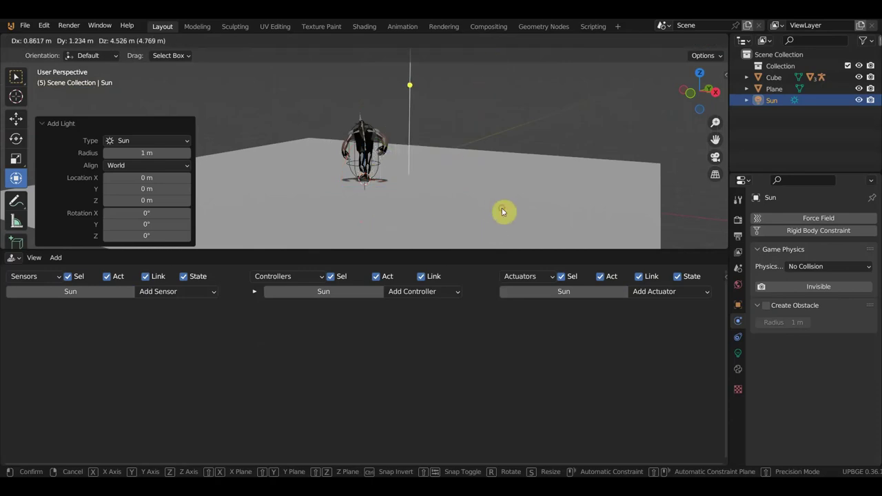
click(486, 205)
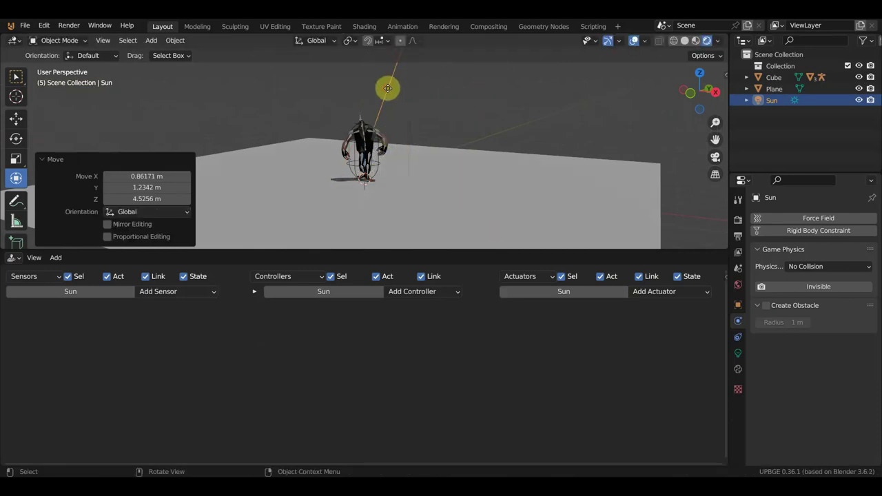
Step: Set the Sun light's Strength to 5
click(390, 84)
click(738, 354)
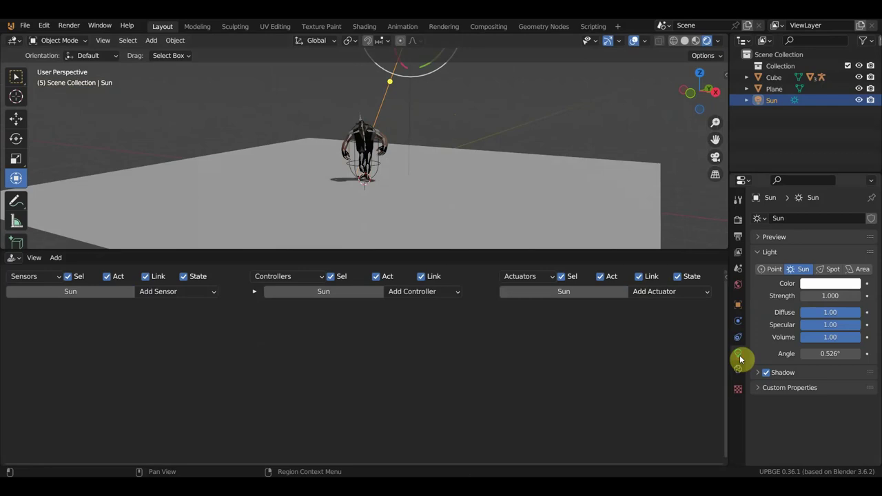
click(823, 294)
text(3)
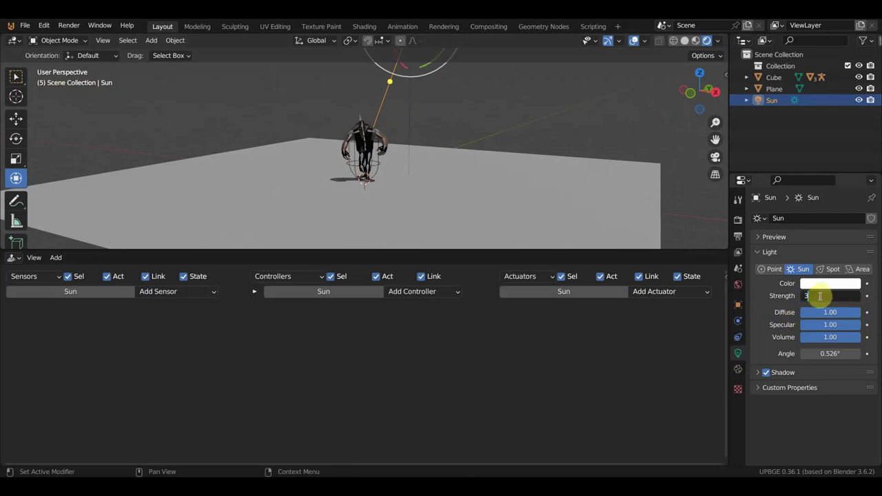
key(Return)
click(826, 296)
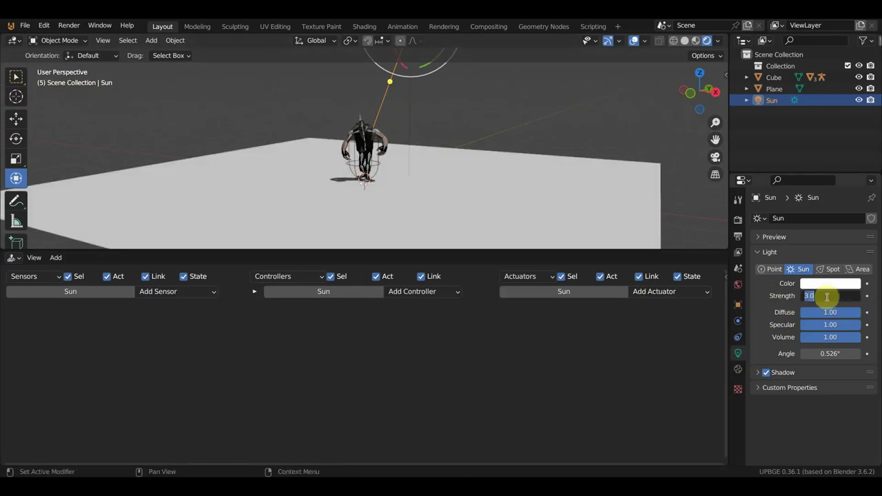
text(5.000)
key(Return)
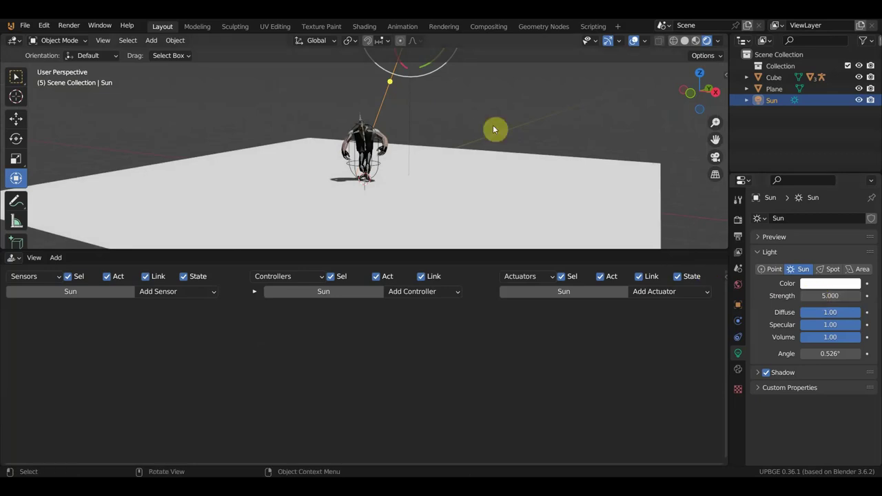
Step: Tilt the Sun light and reposition it toward the front, about 4.71 m up
middle_drag(483, 124, 397, 128)
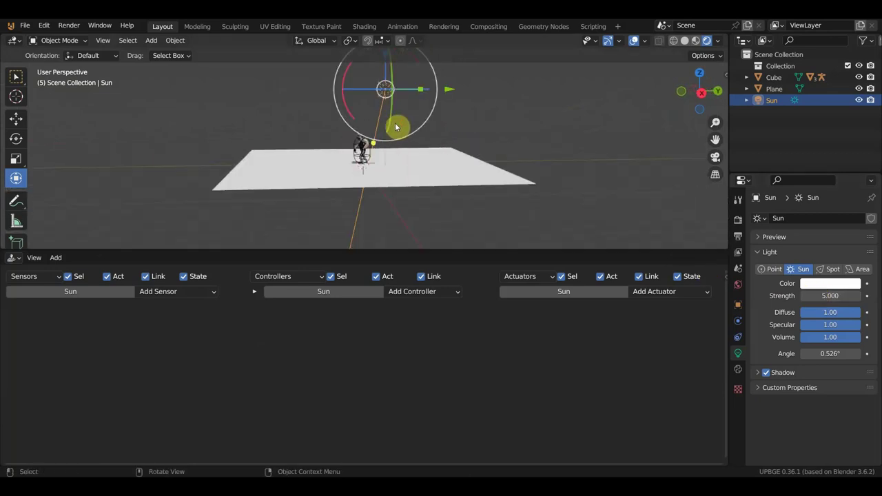
key(r)
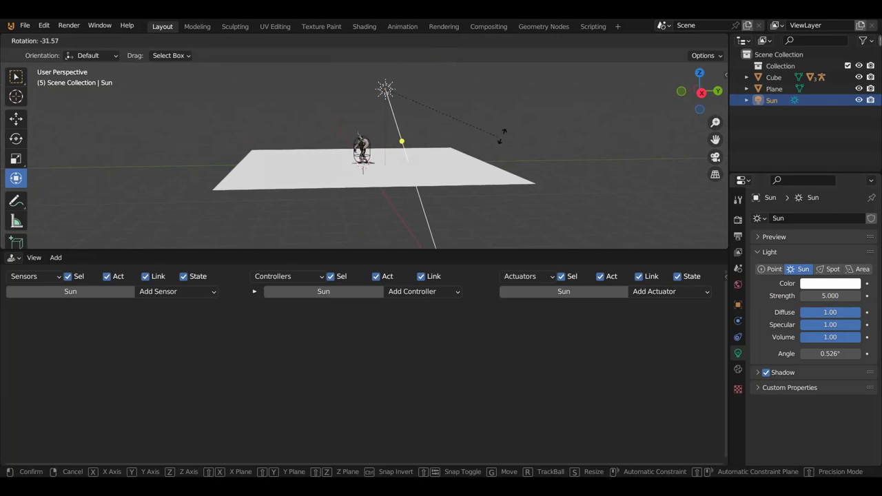
click(502, 135)
mouse_move(501, 160)
mouse_down()
mouse_move(436, 92)
mouse_move(443, 129)
mouse_up()
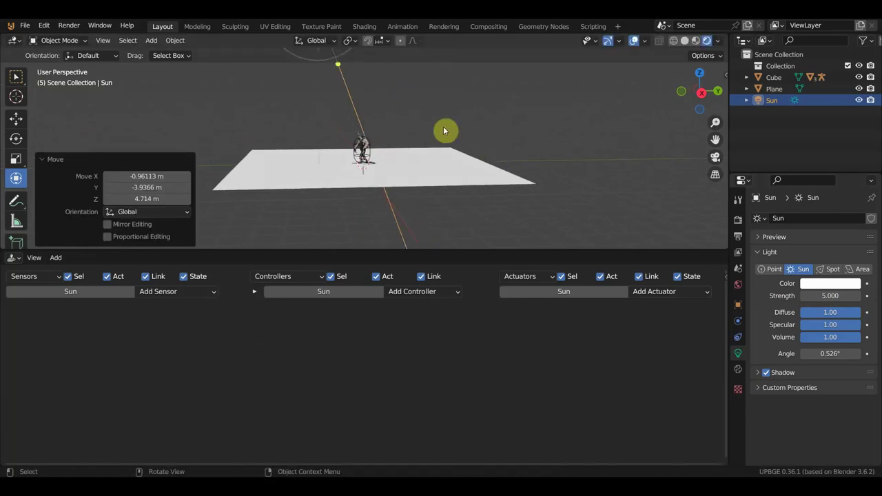
Step: From the front view, add a new Camera at the scene origin
key(KP_1)
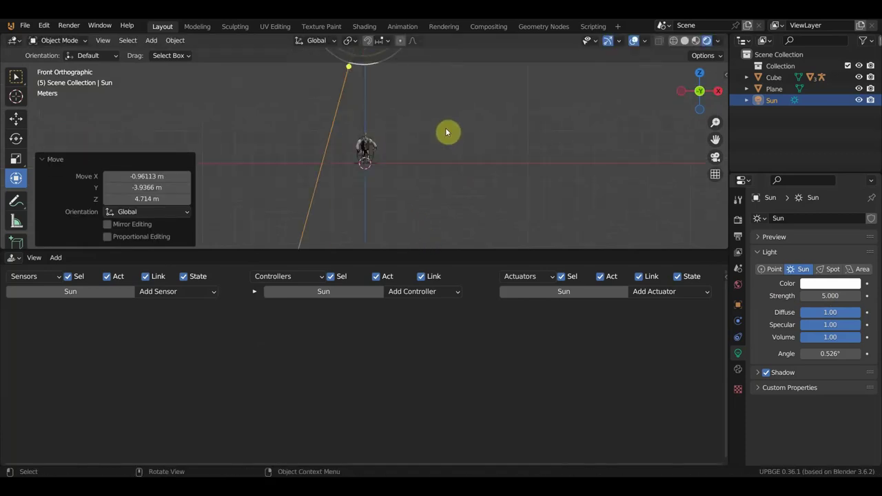
scroll(454, 139, up, 3)
scroll(453, 139, up, 2)
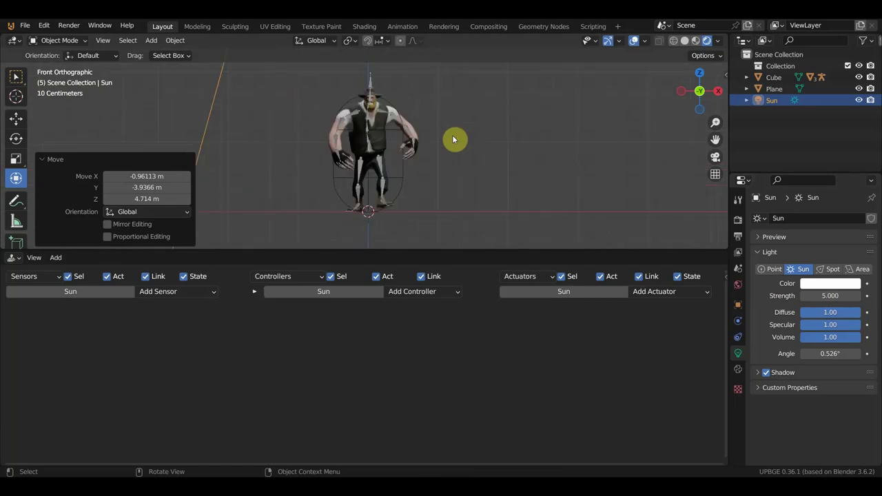
scroll(453, 139, down, 2)
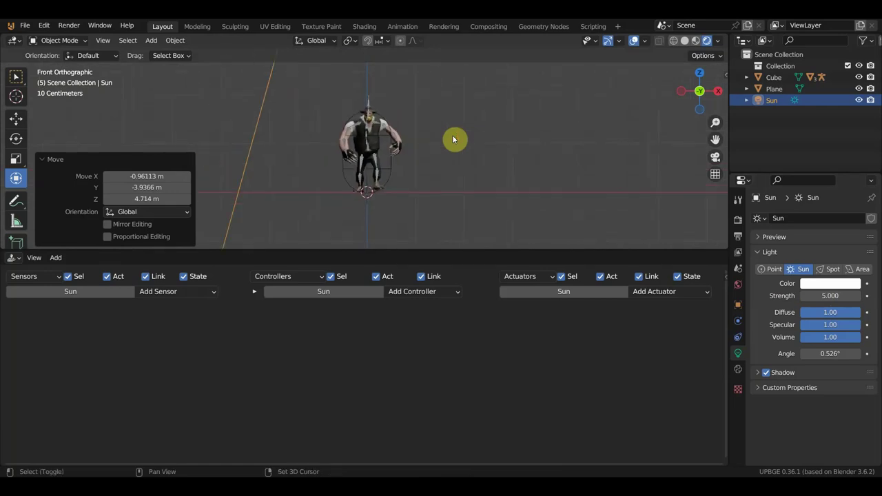
key(shift+a)
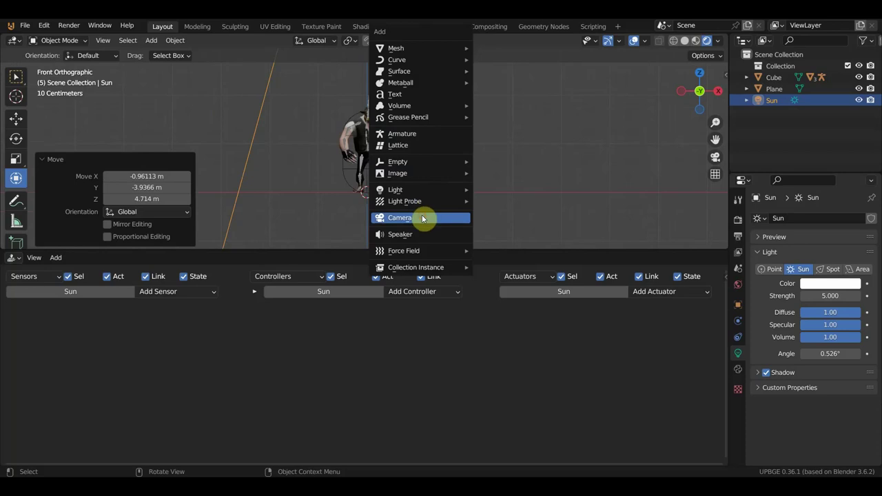
click(422, 214)
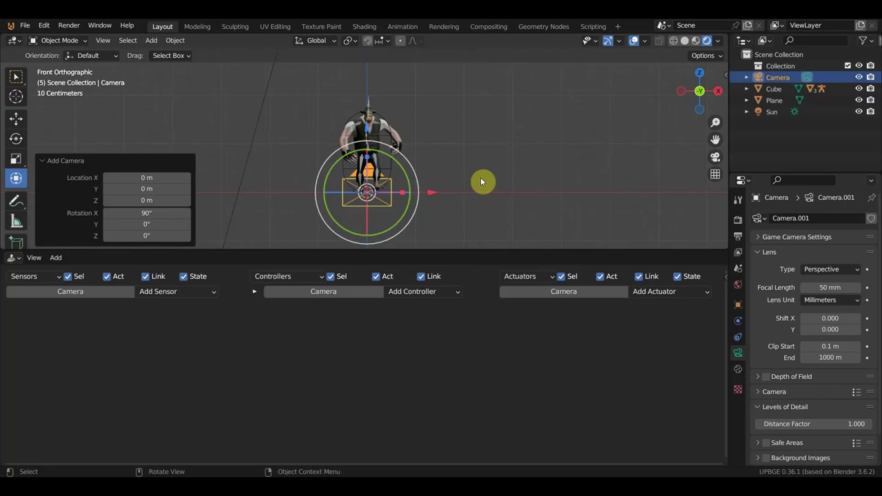
Step: From top view, turn the camera -90° and slide it about 5.1 m along X, then view through it
key(KP_7)
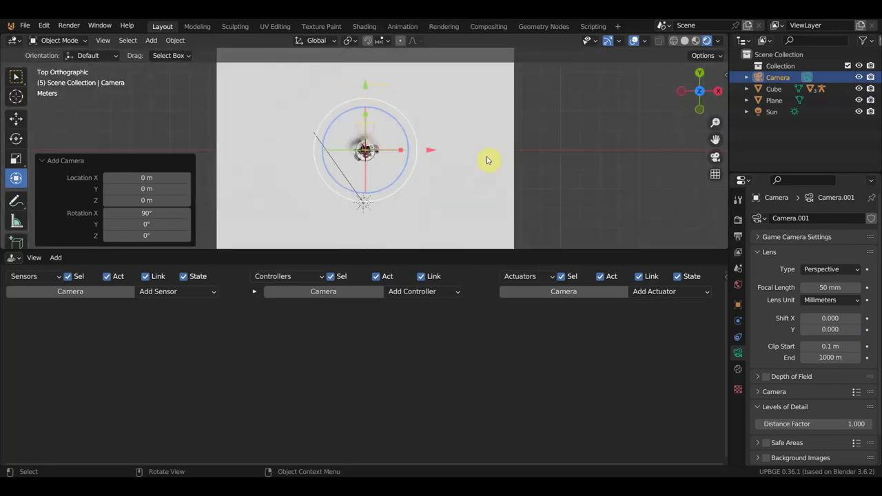
key(r)
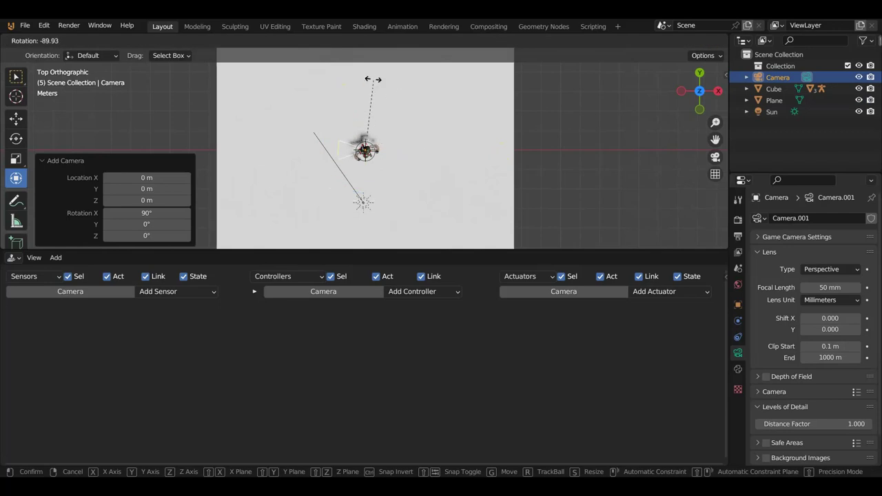
click(373, 79)
drag(429, 150, 527, 172)
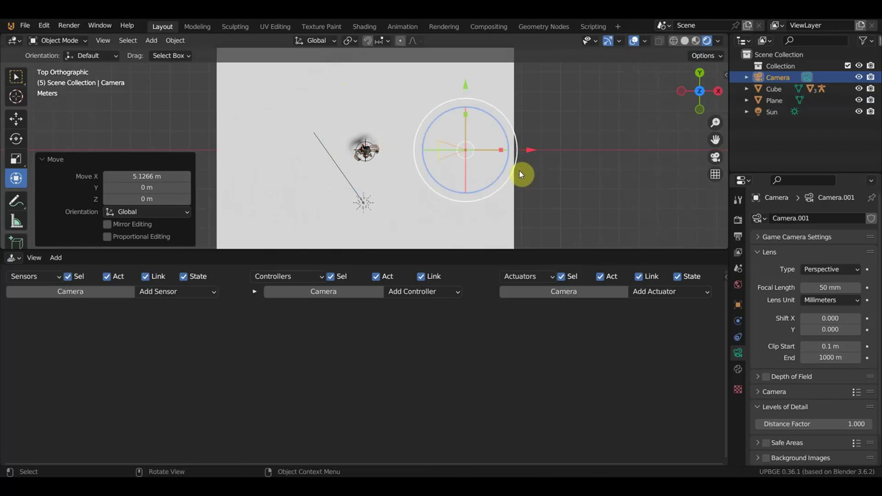
key(KP_0)
Step: Walk the camera forward and back to frame the character side-on
scroll(491, 137, down, 4)
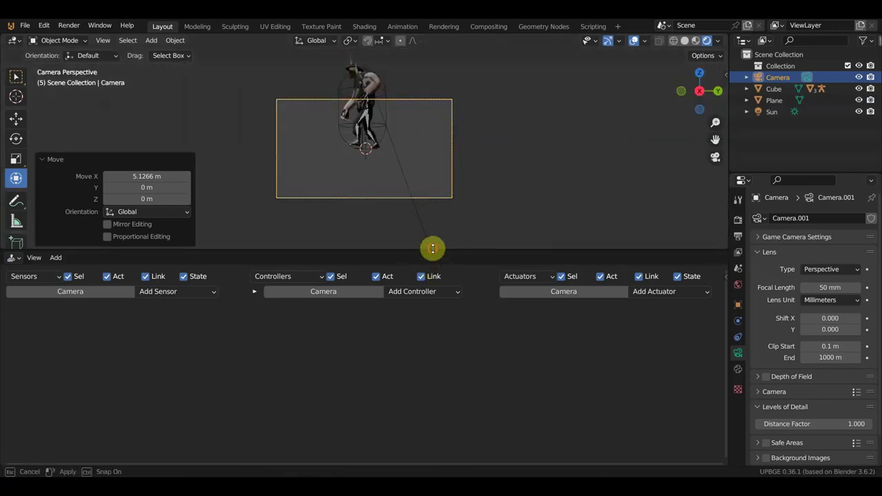
drag(432, 250, 437, 318)
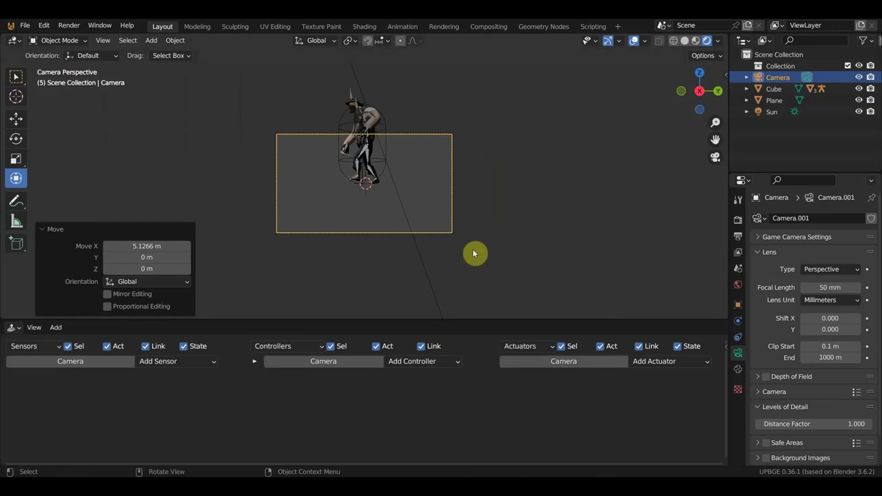
key(shift+grave)
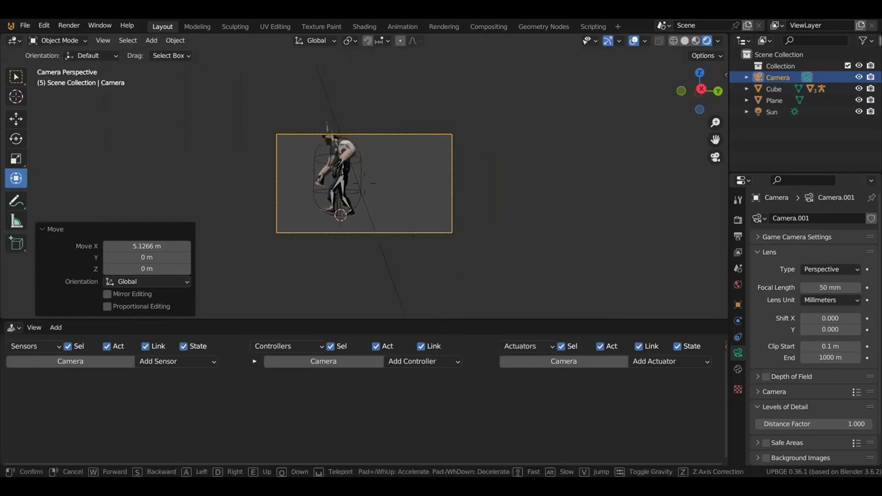
key(w)
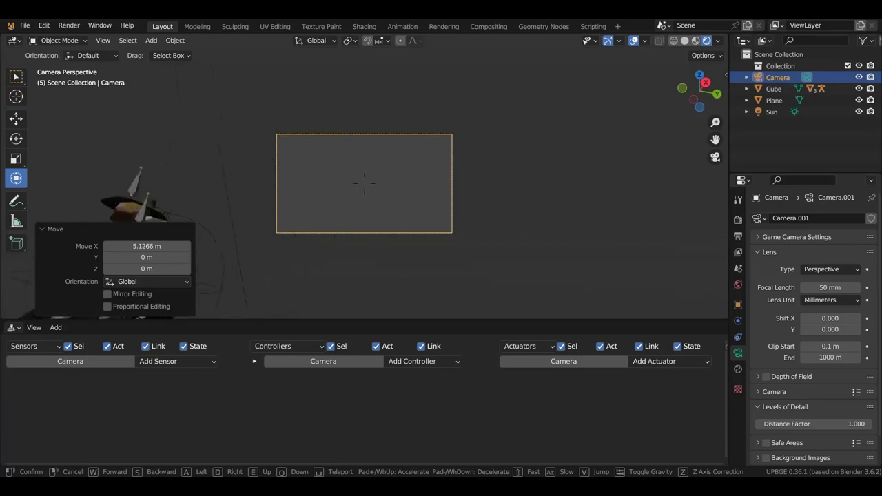
mouse_move(364, 184)
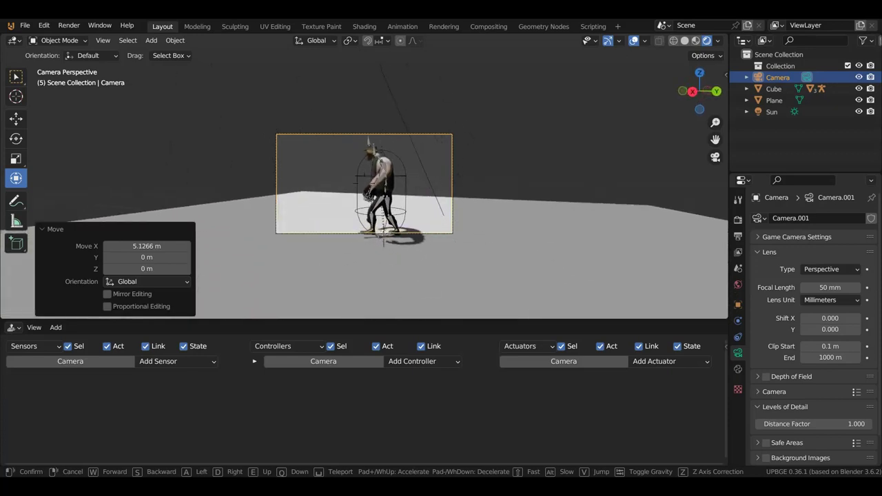
key(s)
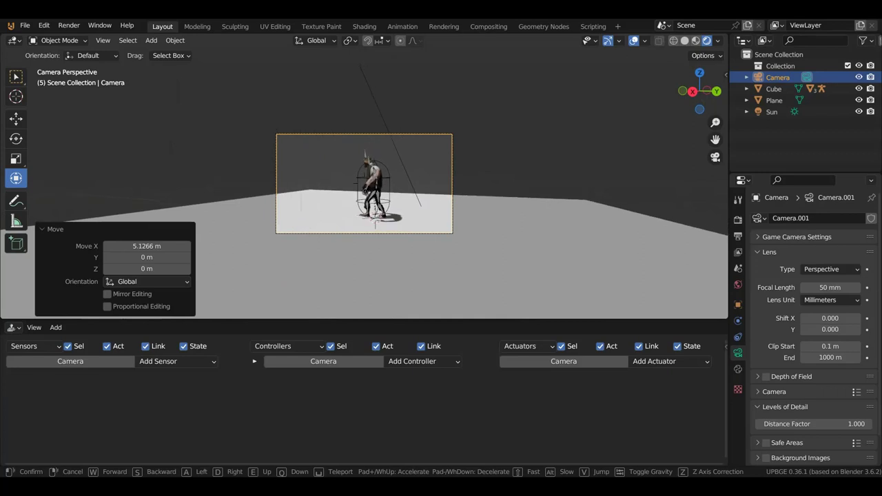
click(407, 257)
Step: Back the camera further away from the character to widen the framing
scroll(423, 242, up, 5)
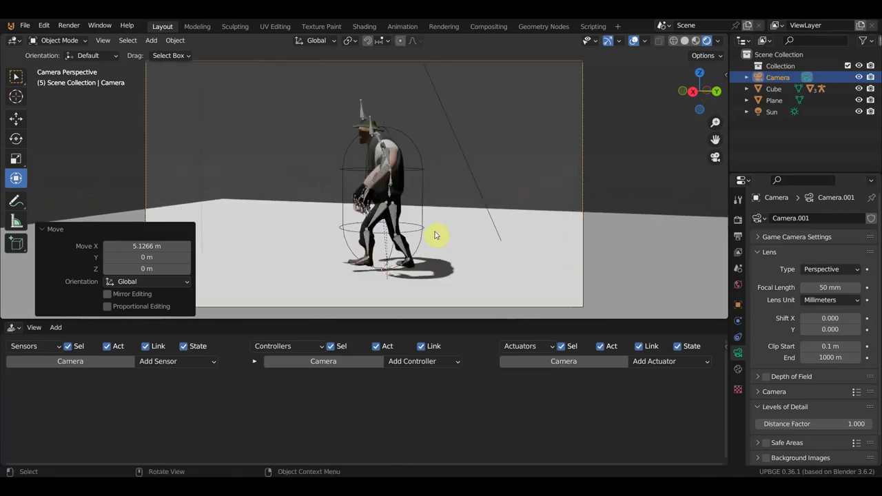
scroll(434, 231, down, 4)
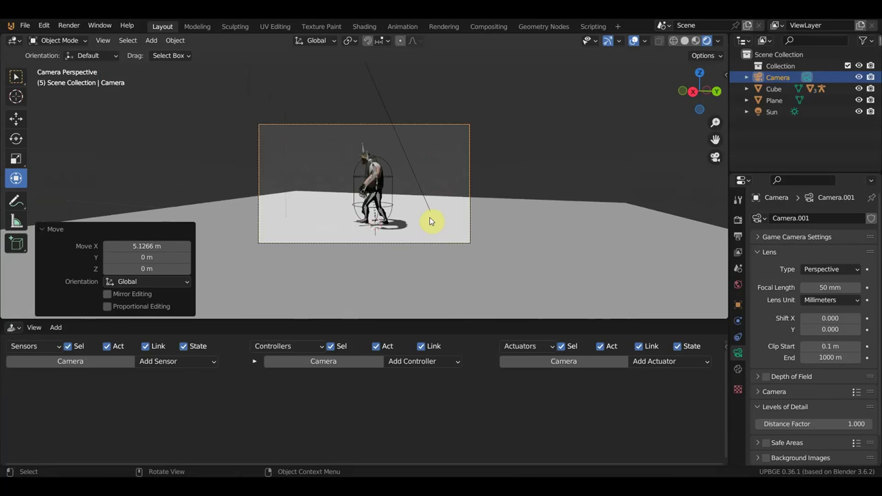
key(shift+grave)
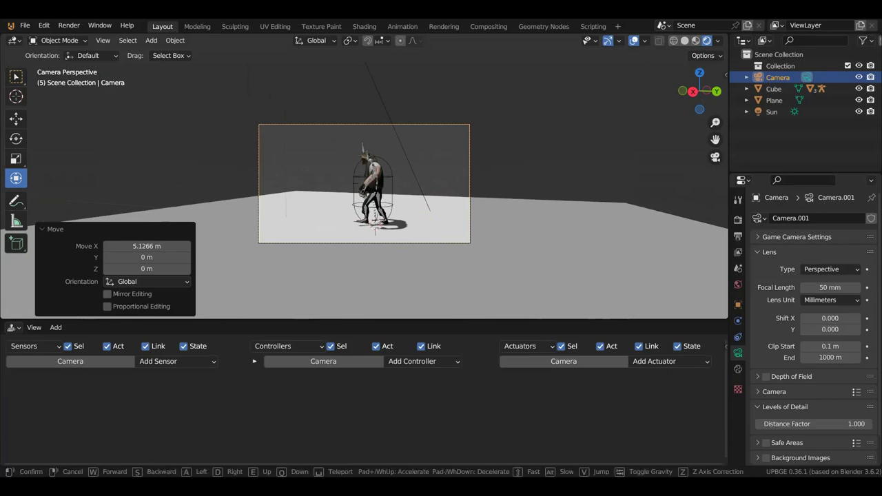
key(s)
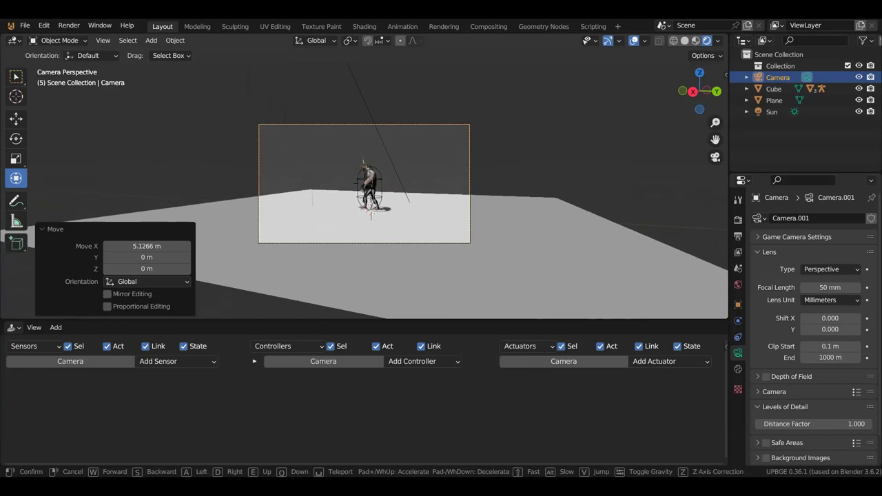
click(429, 216)
scroll(431, 218, up, 5)
scroll(433, 219, down, 2)
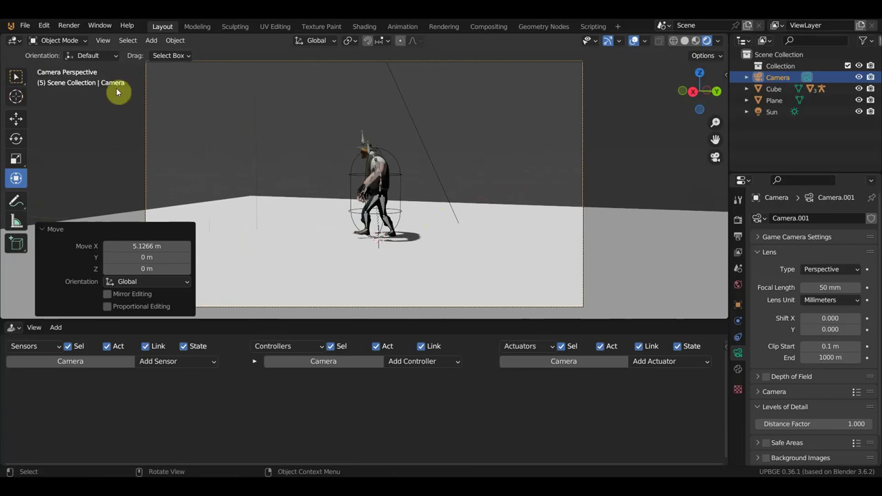
Step: Give the floor plane a new material with a light-blue base colour
click(487, 247)
click(737, 417)
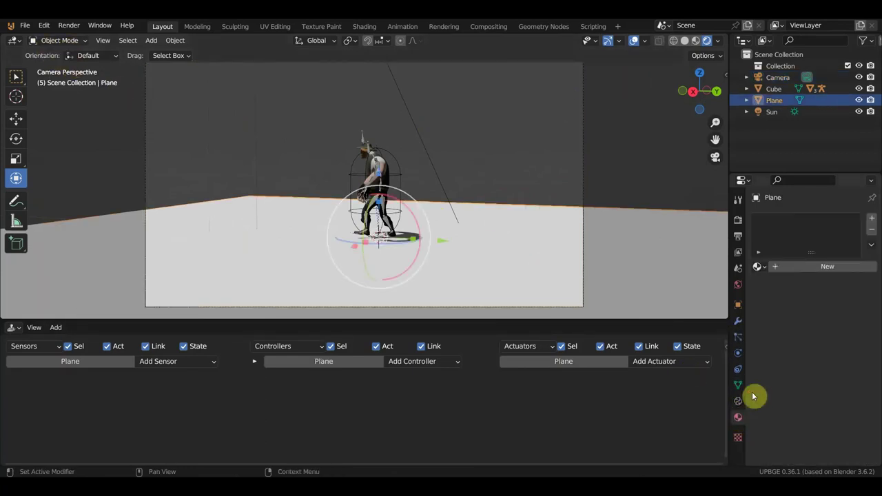
click(818, 265)
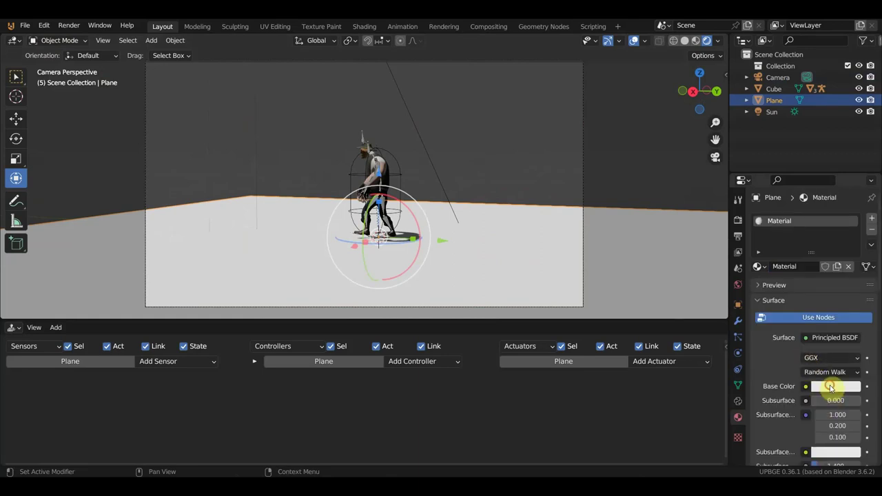
click(830, 388)
click(807, 263)
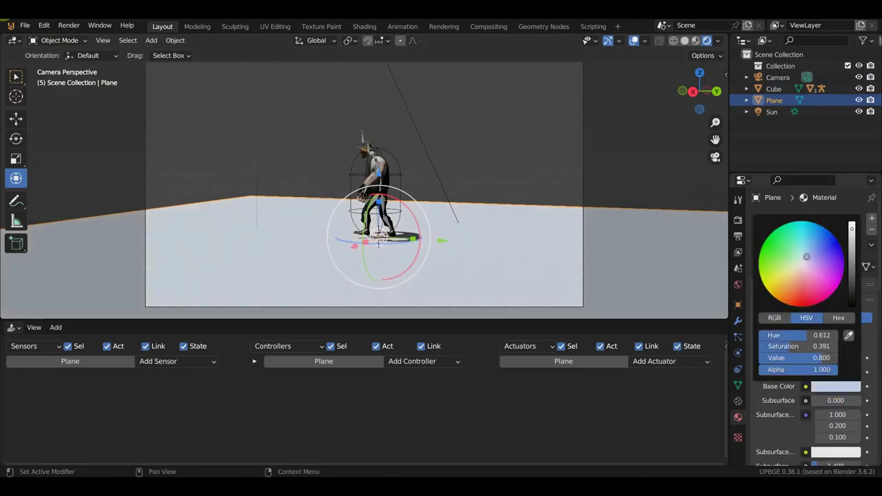
Step: Test-play the game through the new camera view, then stop it
scroll(493, 200, up, 1)
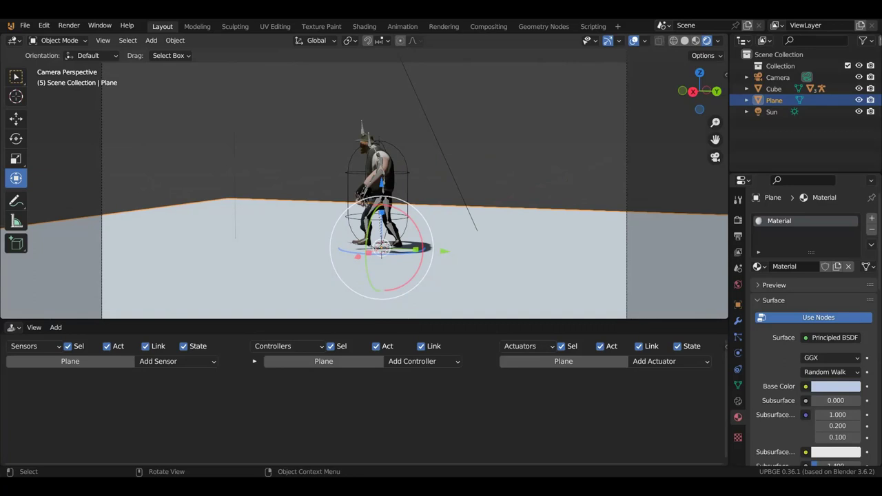
key(p)
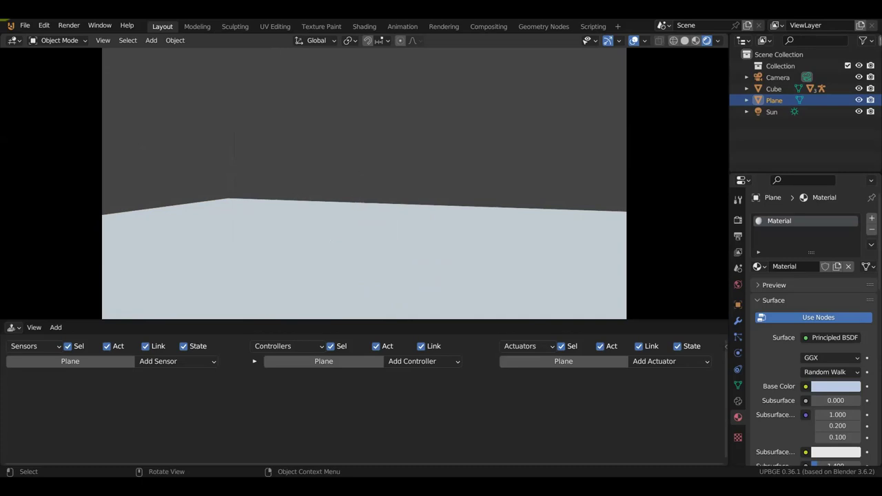
key(Escape)
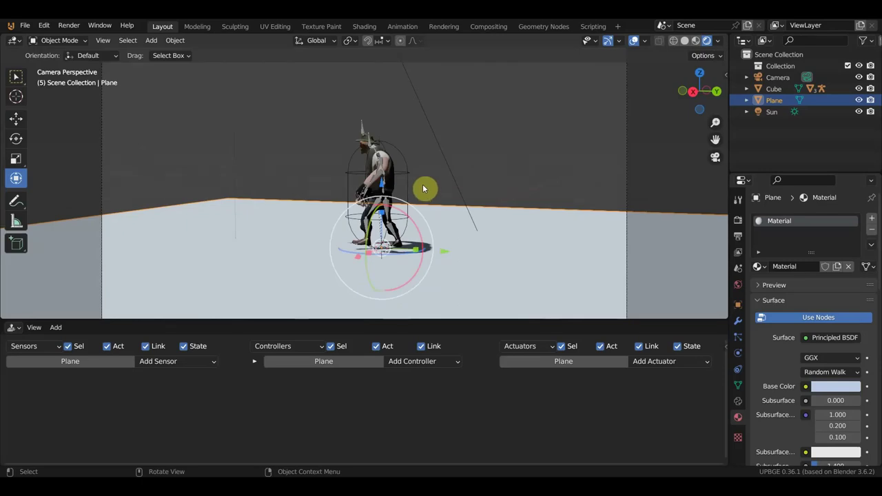
Step: Delete the armature's W Keyboard sensor, Motion actuator and And controller, then select the Cube
click(409, 179)
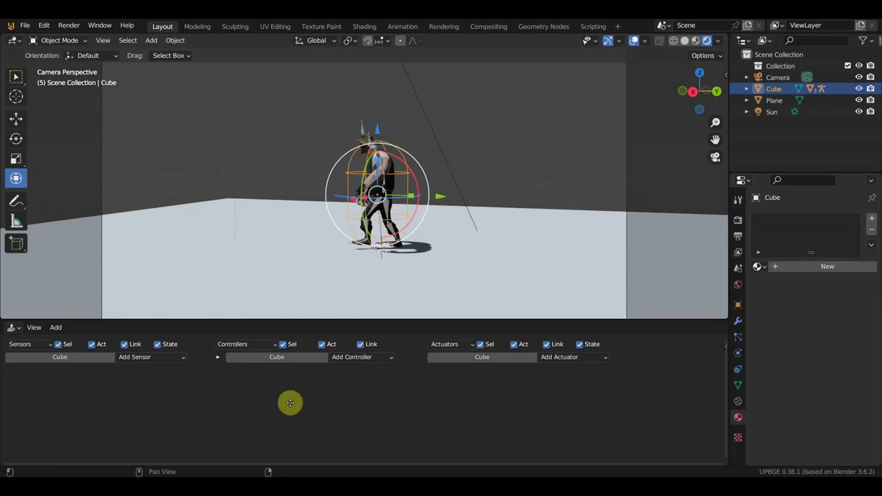
click(360, 132)
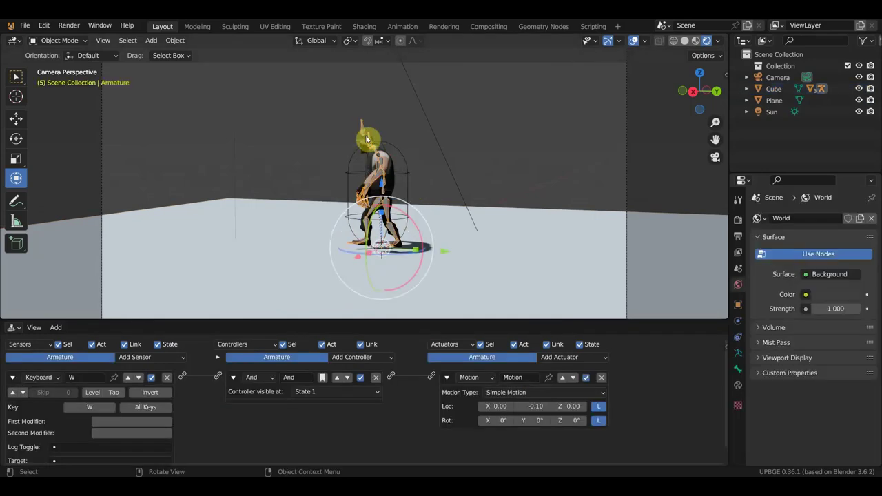
click(165, 376)
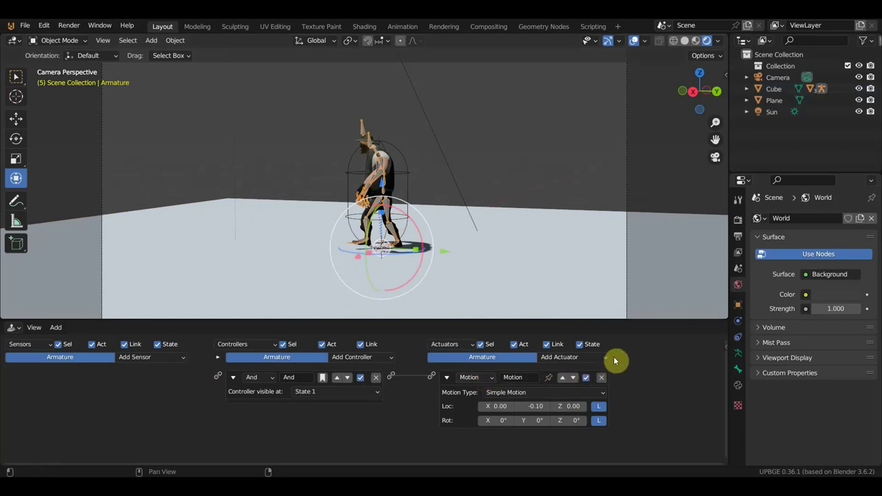
click(602, 377)
click(376, 378)
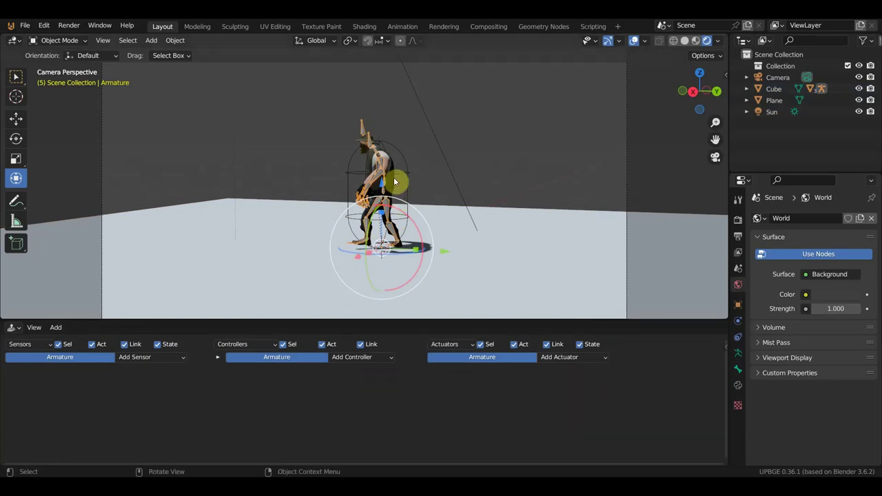
click(376, 246)
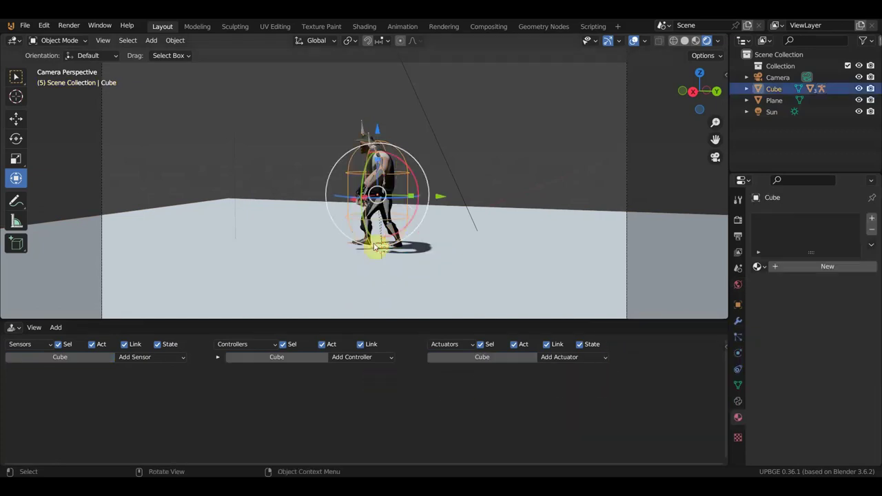
click(176, 361)
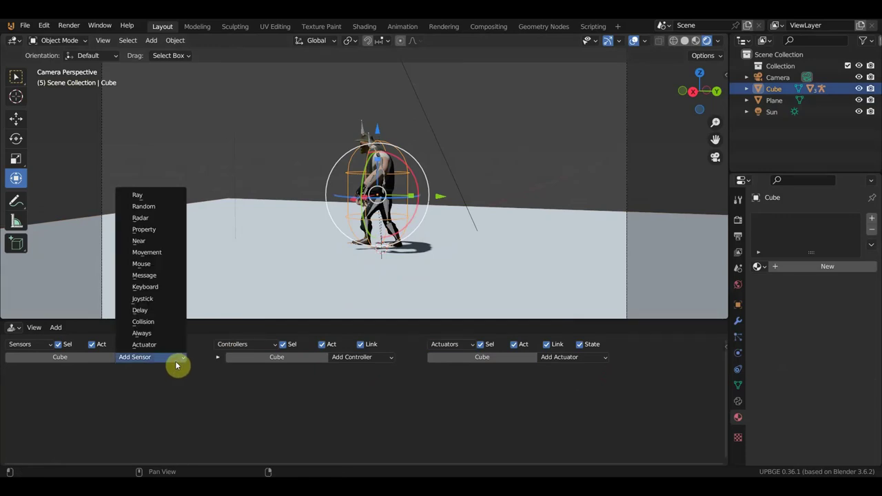
Step: Add a Keyboard sensor named W to the Cube
click(162, 286)
drag(262, 319, 285, 231)
click(100, 321)
text(W)
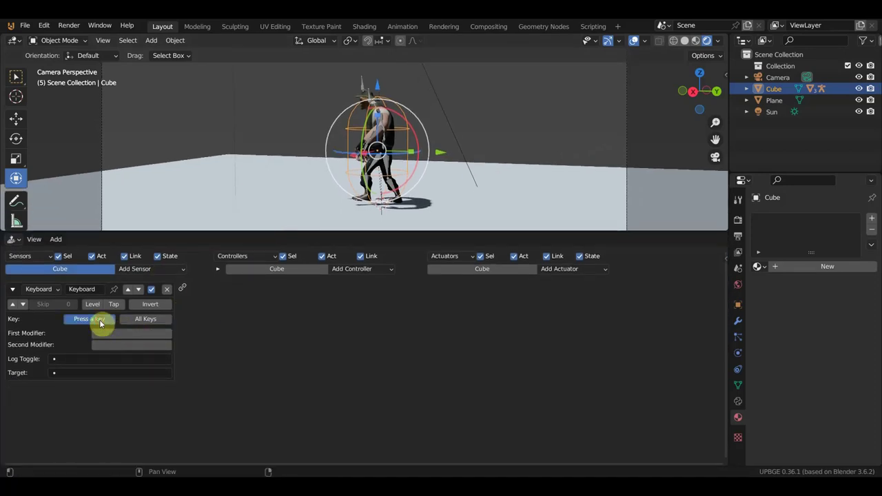
click(81, 289)
text(W)
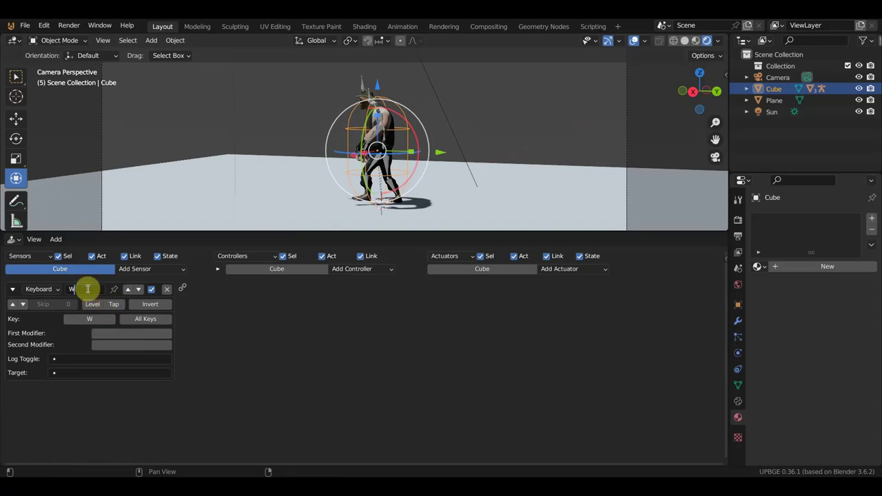
key(Return)
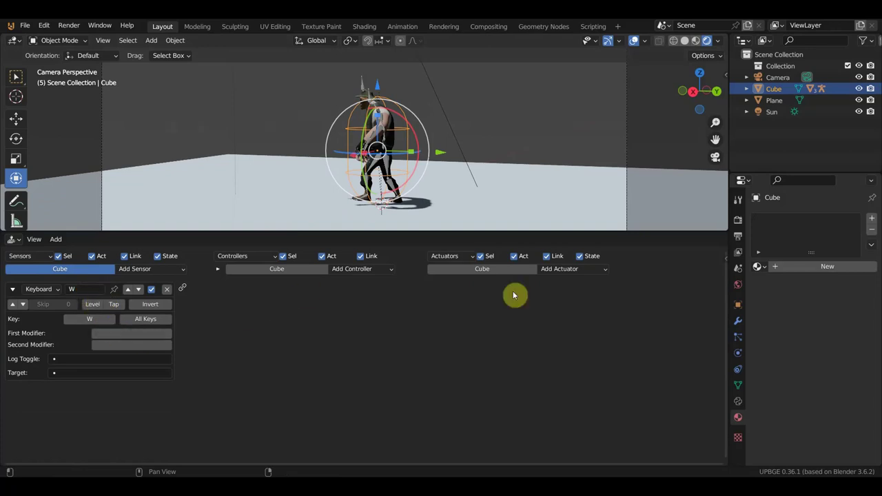
Step: Link the W sensor to a new Motion actuator with Loc Y -0.10
click(581, 272)
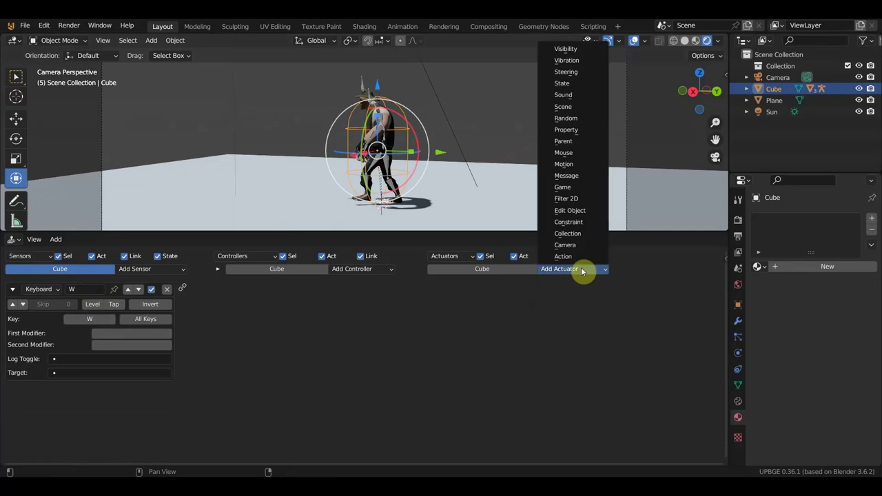
click(579, 165)
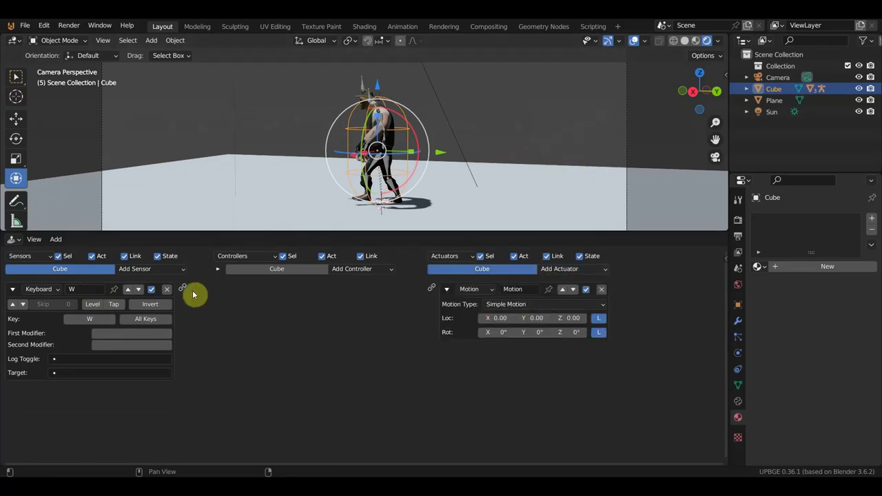
drag(184, 288, 431, 288)
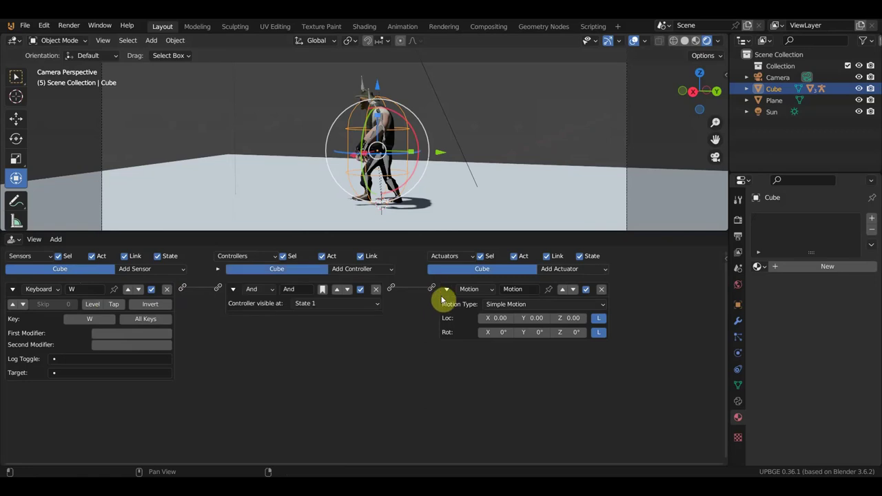
click(536, 319)
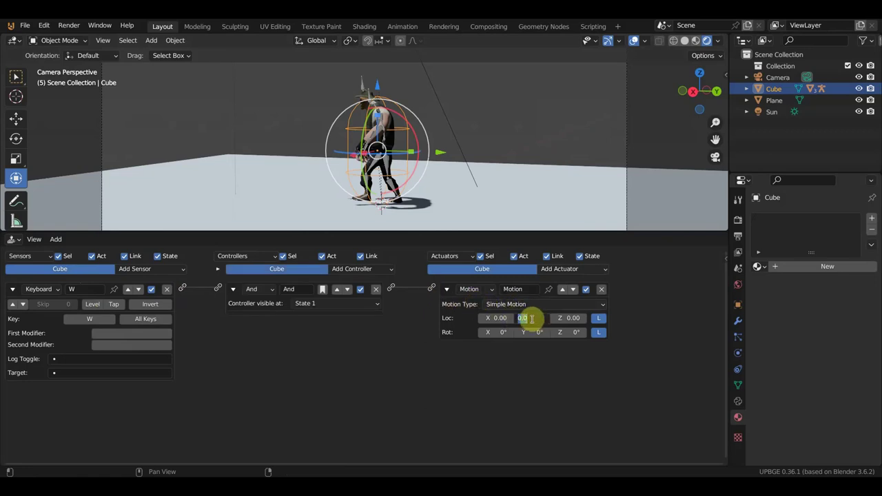
key(BackSpace)
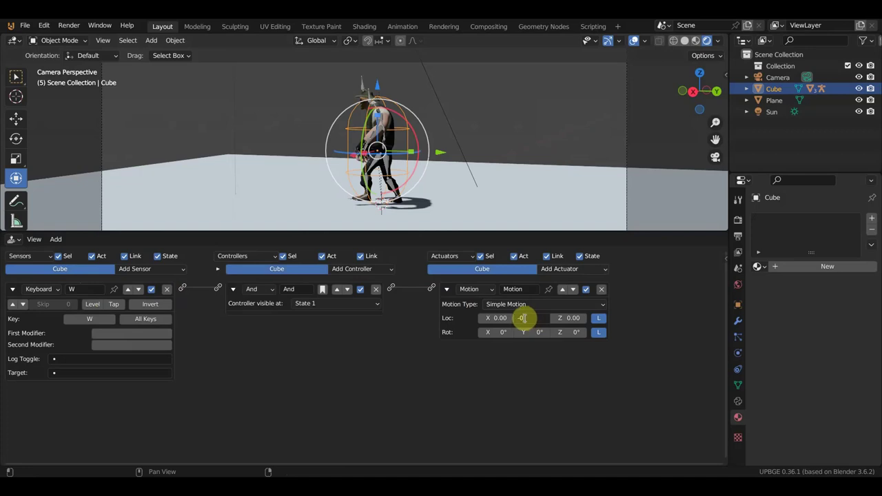
text(.10)
key(Return)
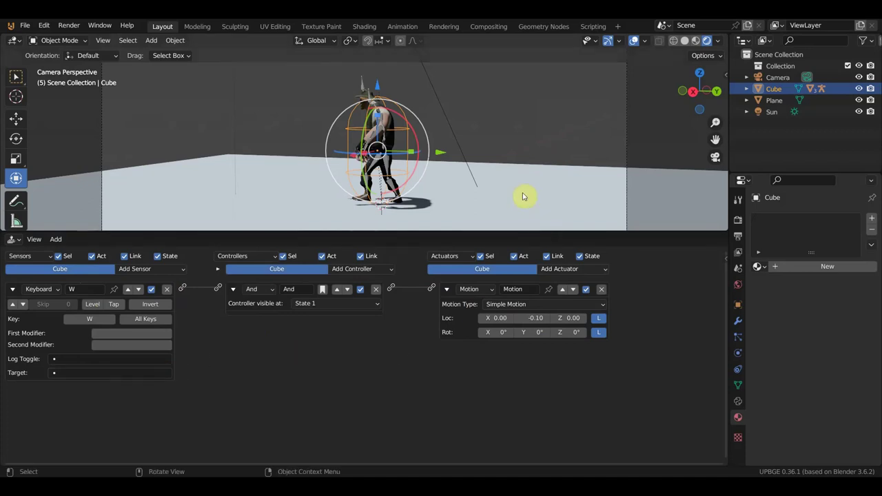
Step: Play the game and hold W to test the character walking
key(p)
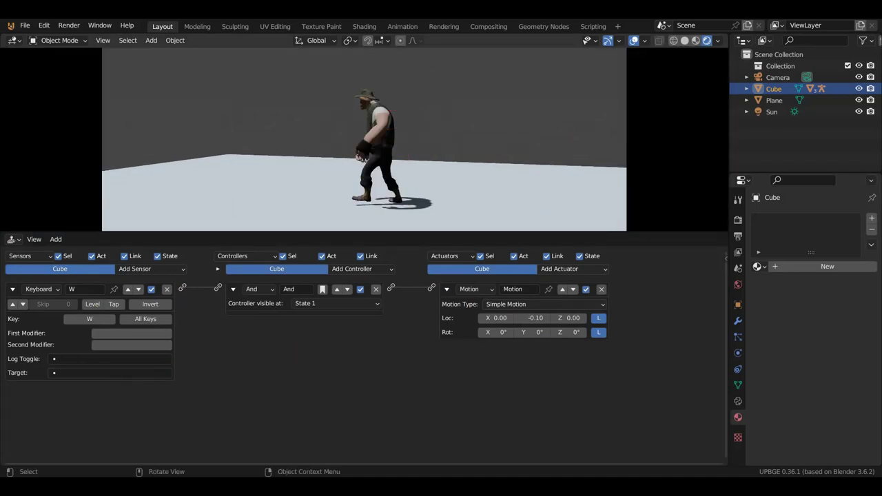
key(w)
key(w)
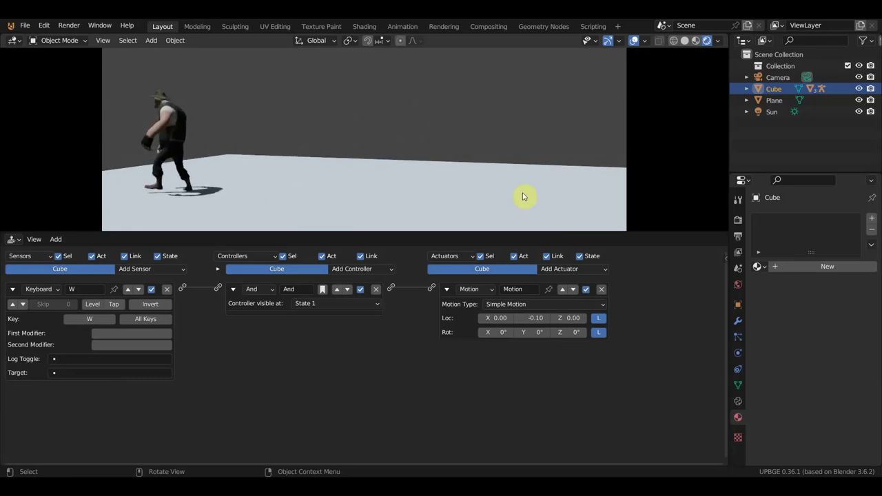
key(Escape)
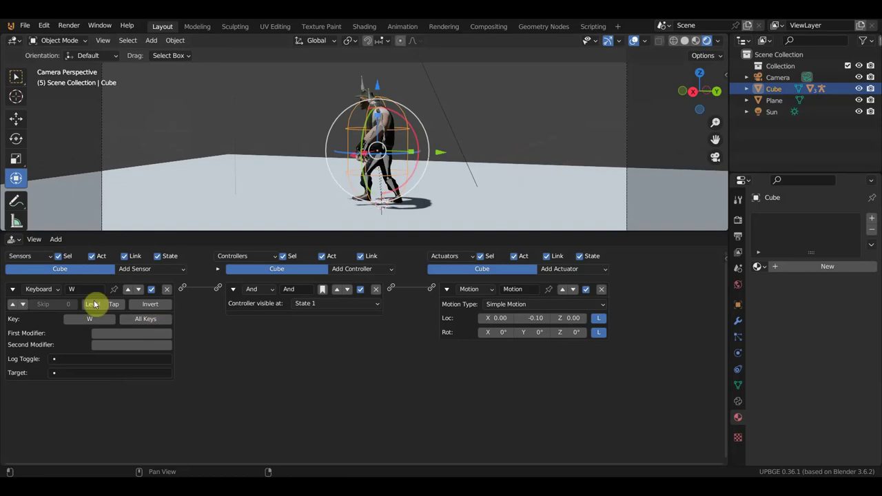
Step: Collapse the W chain's bricks and add a Keyboard sensor named S using key S
click(11, 288)
click(233, 289)
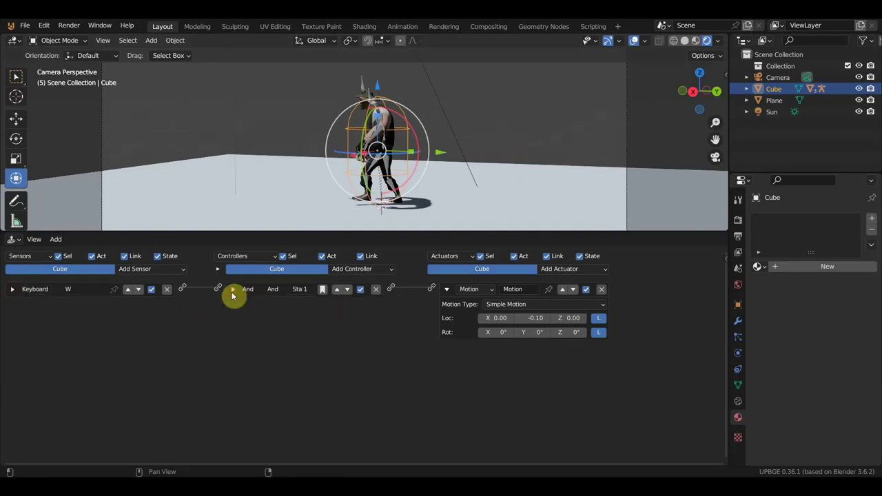
click(446, 289)
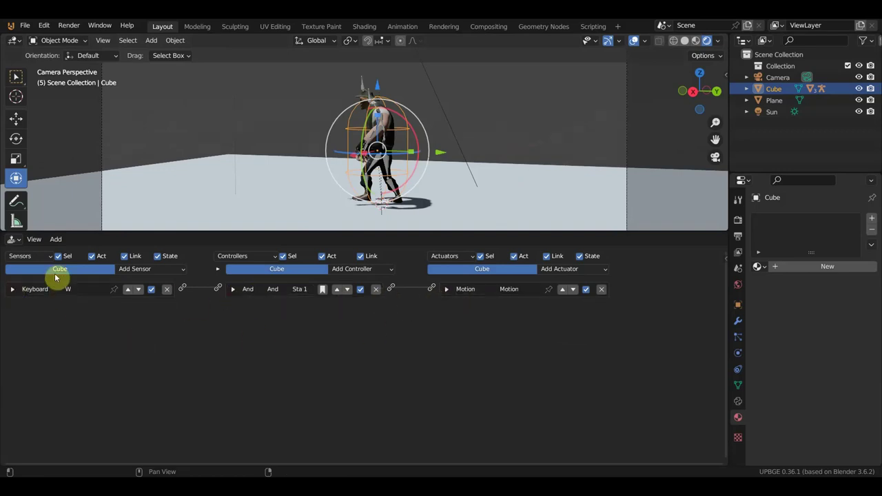
click(151, 269)
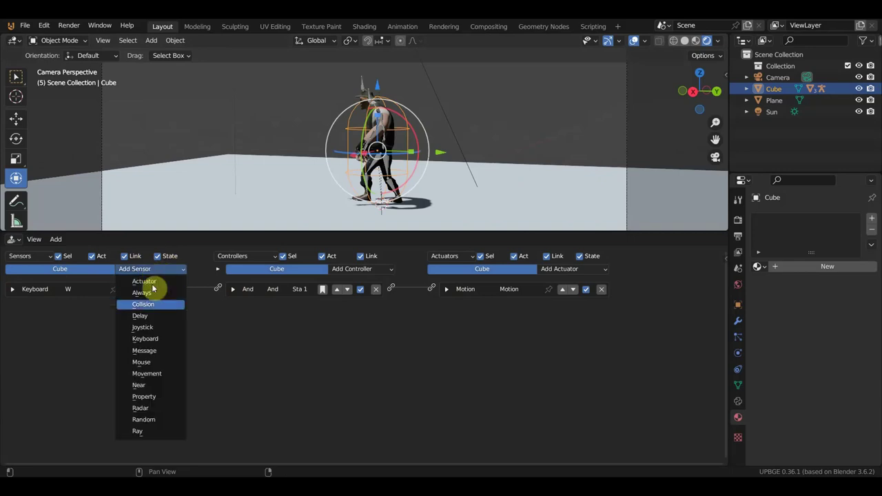
click(169, 338)
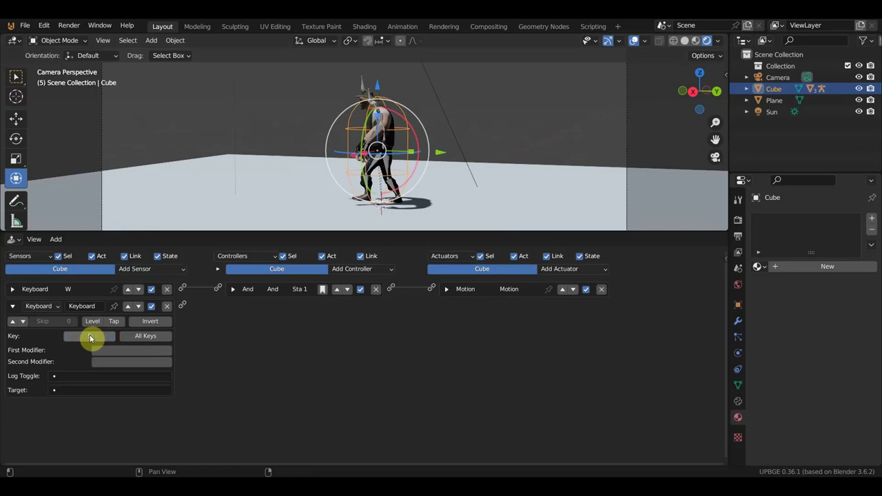
key(s)
click(81, 305)
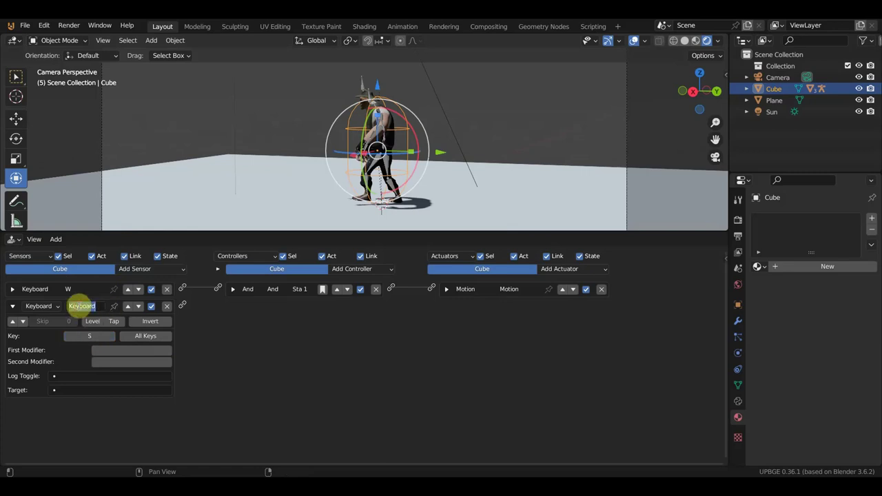
text(S)
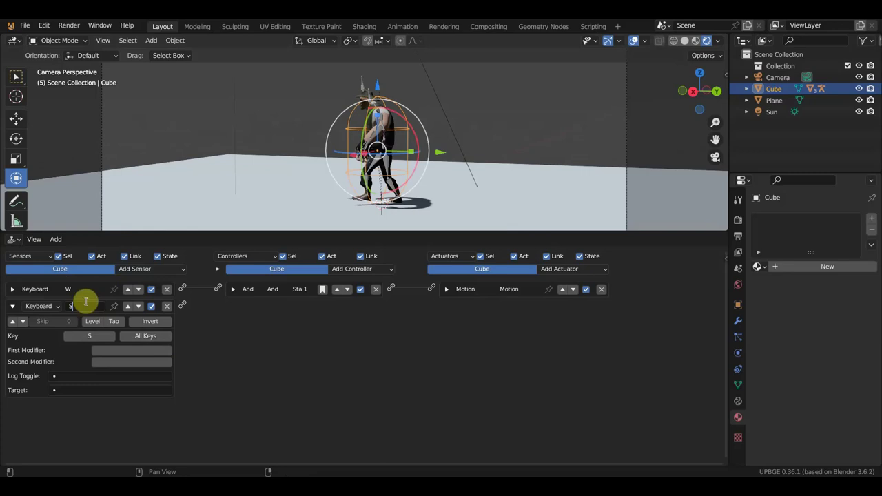
key(Return)
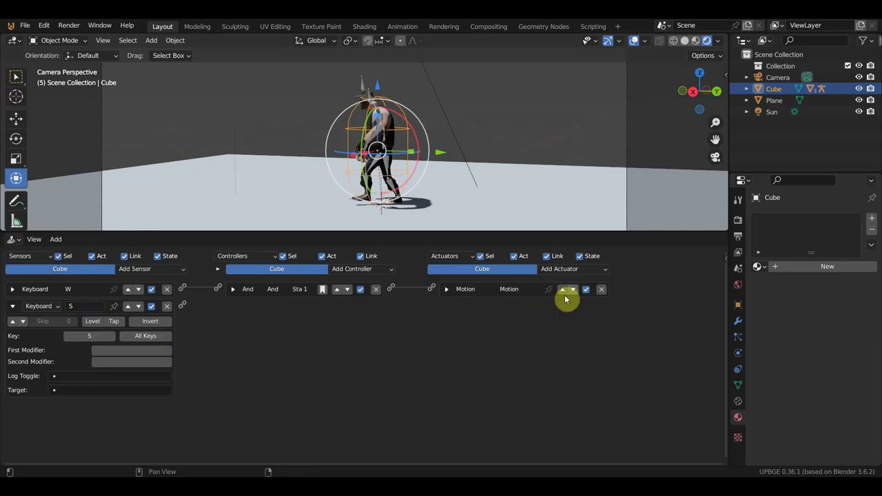
Step: Link the S sensor to a new Motion actuator with Loc Y 0.10
click(592, 271)
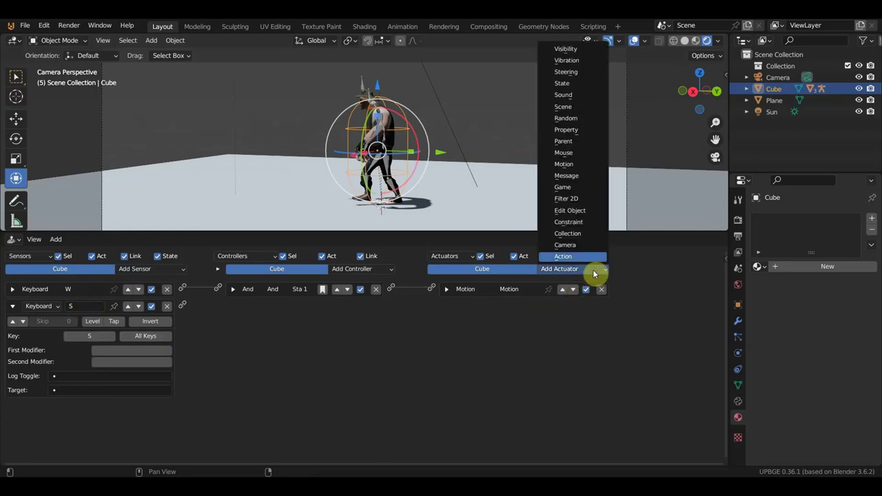
click(577, 162)
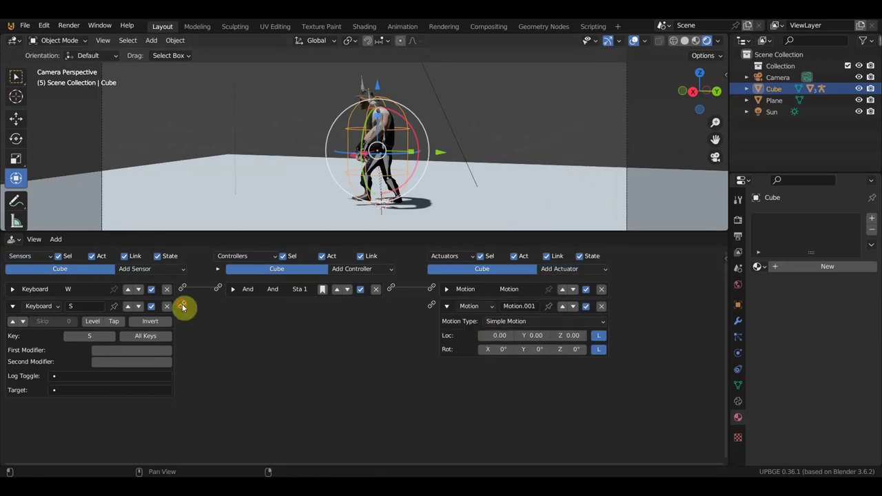
drag(182, 305, 432, 306)
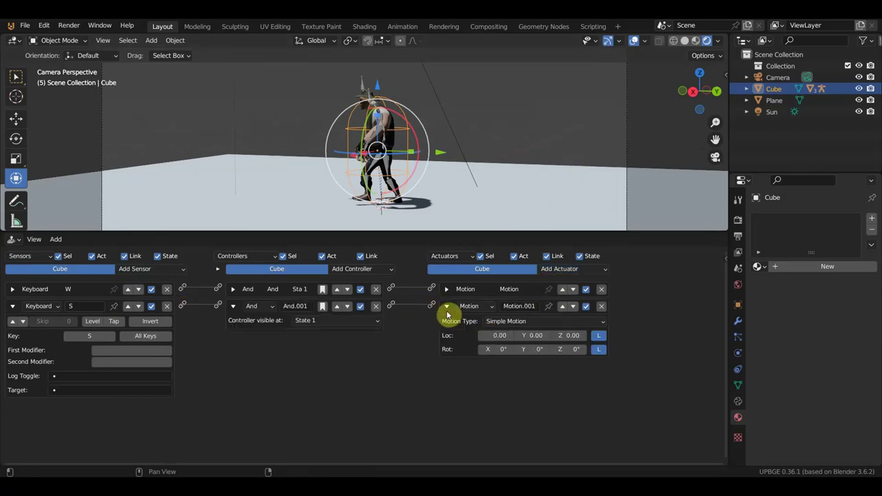
click(532, 336)
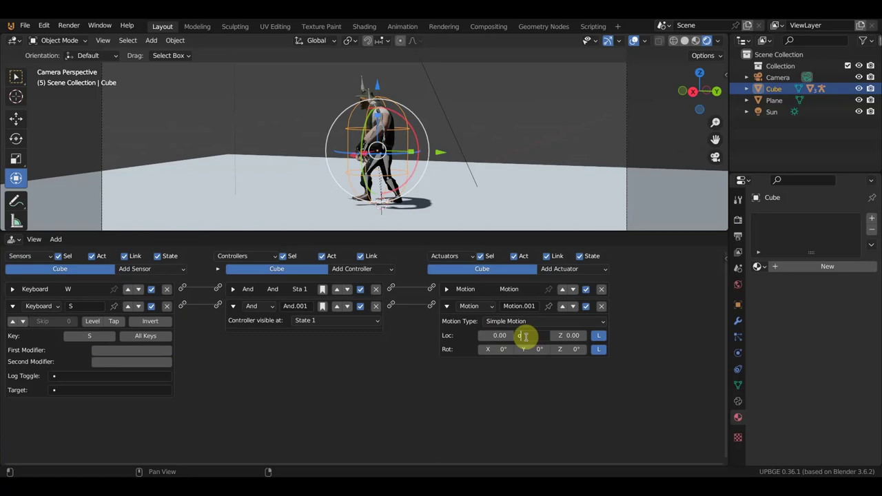
text(.1)
key(Return)
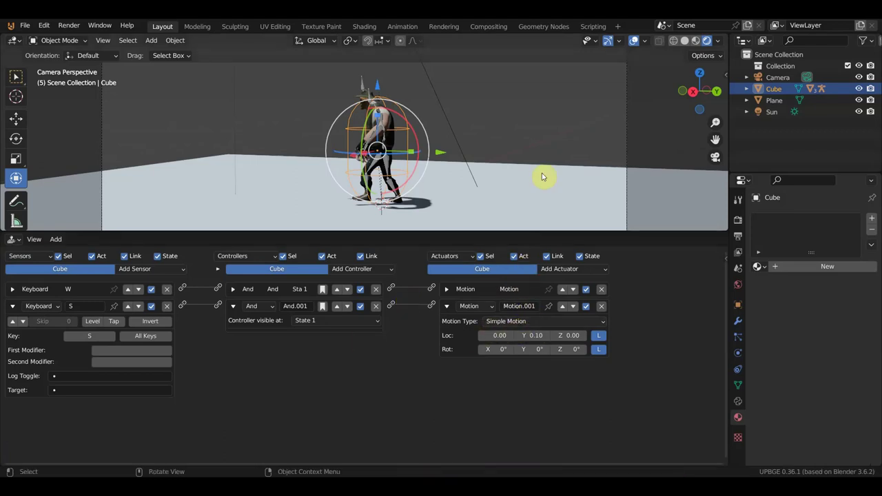
key(p)
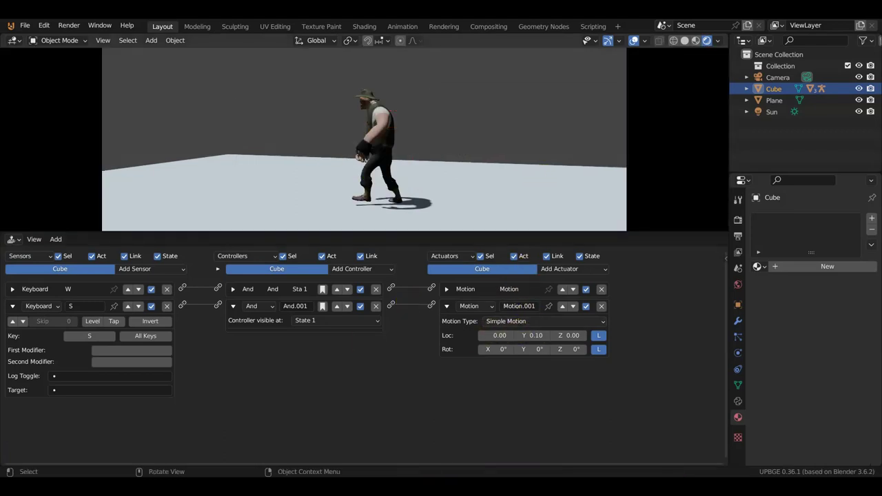
key(w)
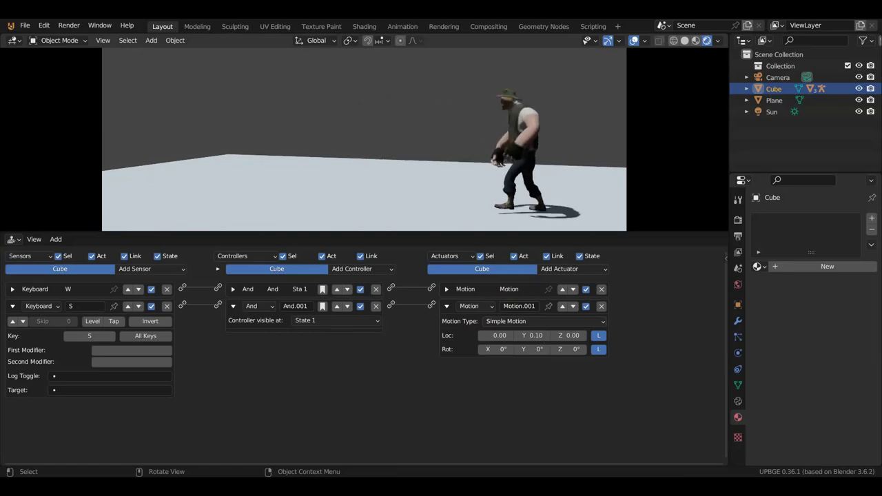
key(s)
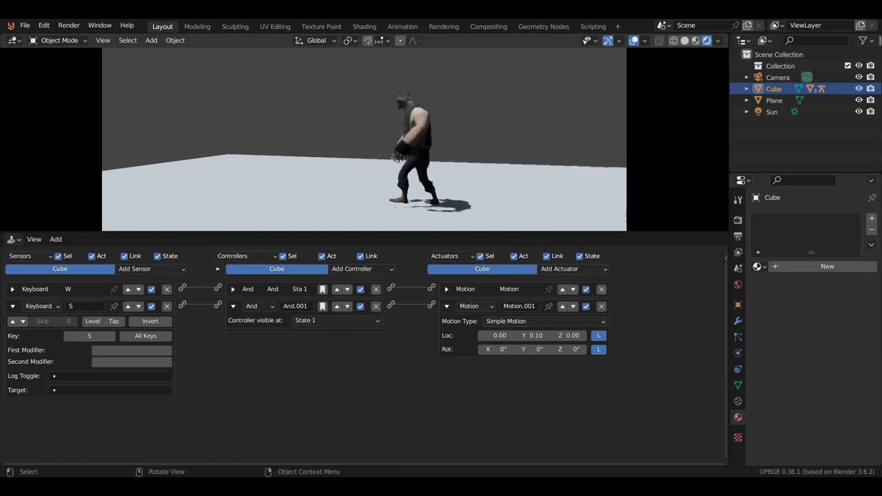
key(w)
key(s)
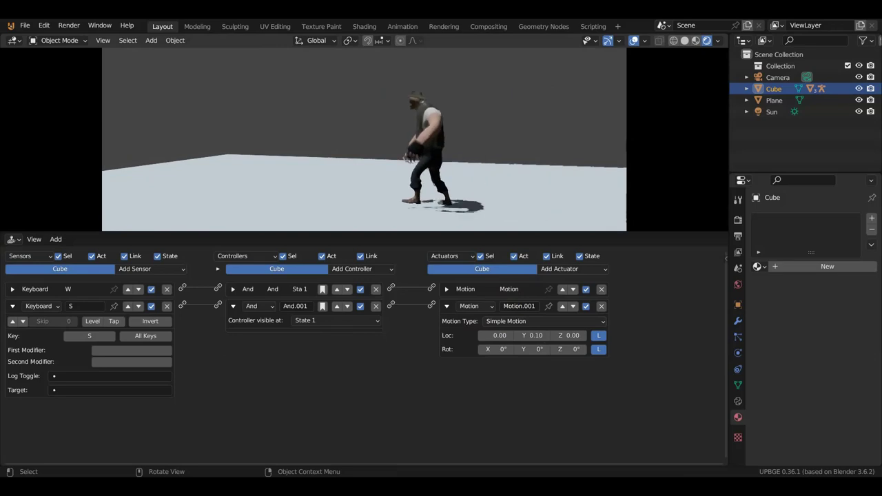
key(w)
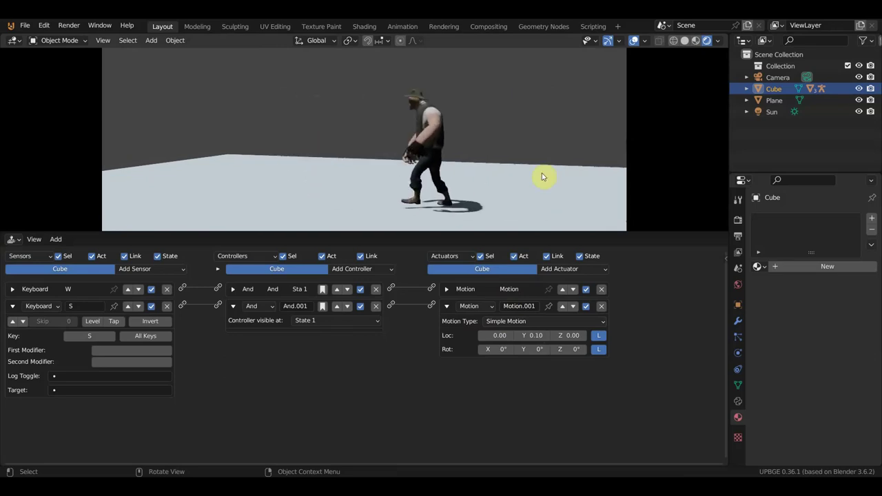
key(Escape)
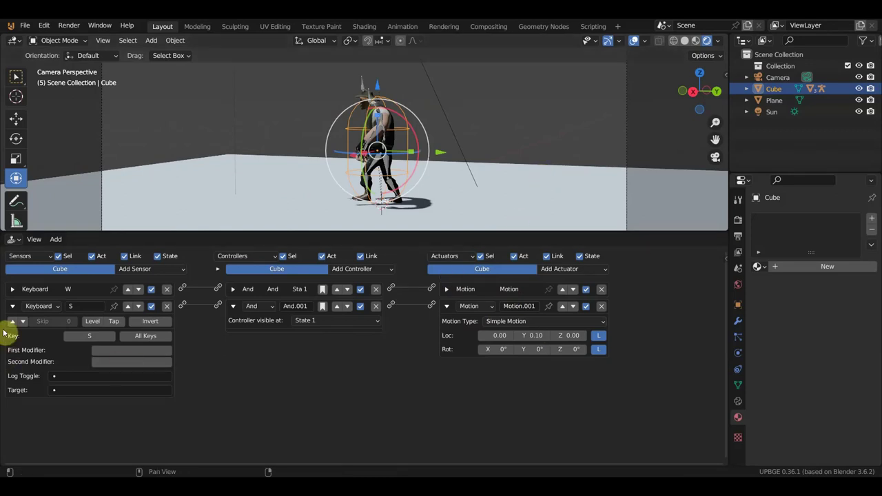
Step: Collapse the S chain's bricks and add a third Keyboard sensor named A
click(12, 306)
click(446, 305)
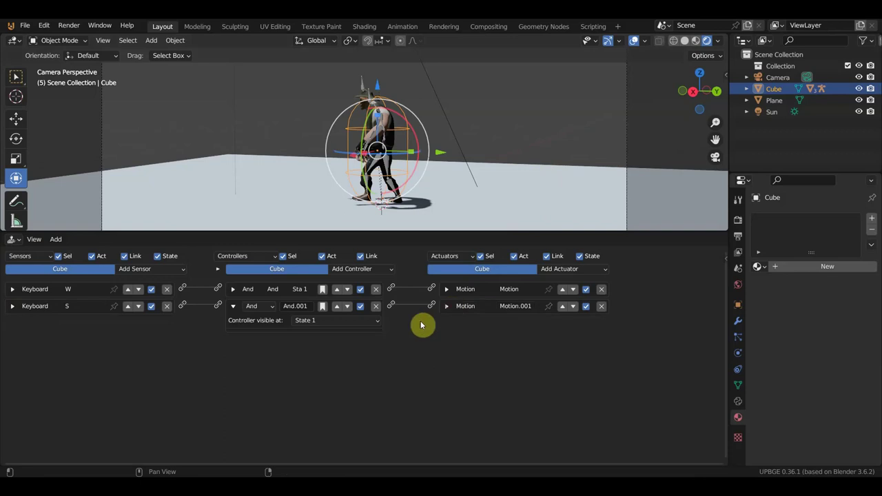
click(233, 306)
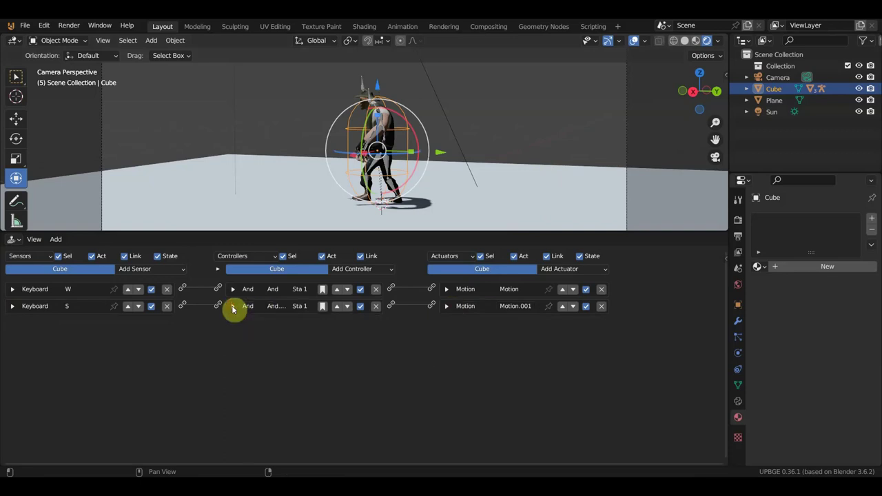
click(159, 270)
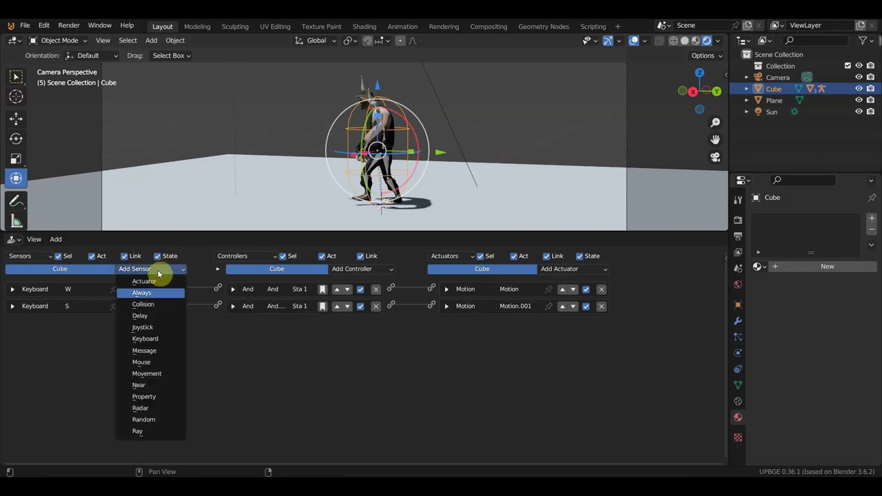
click(158, 338)
click(97, 353)
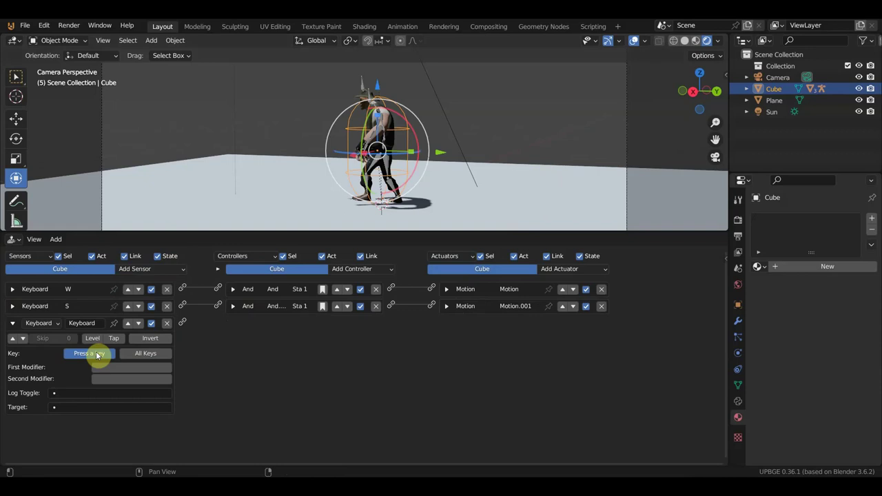
click(88, 325)
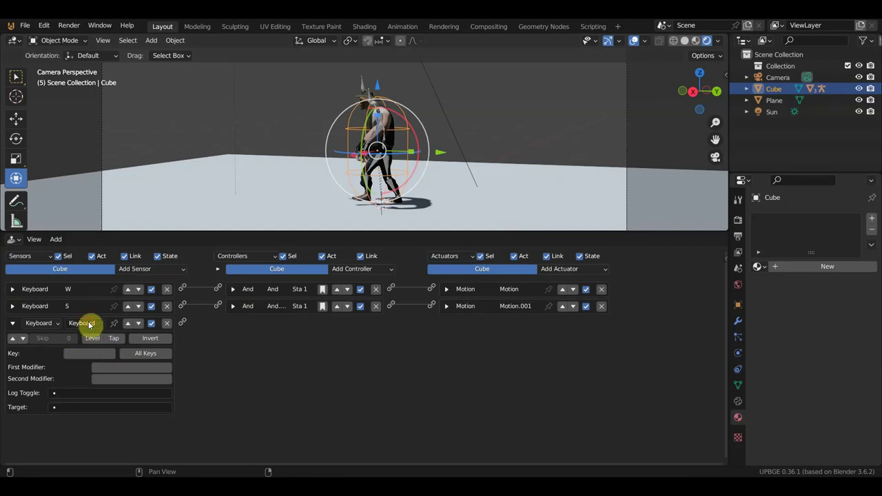
key(shift+a)
mouse_move(88, 323)
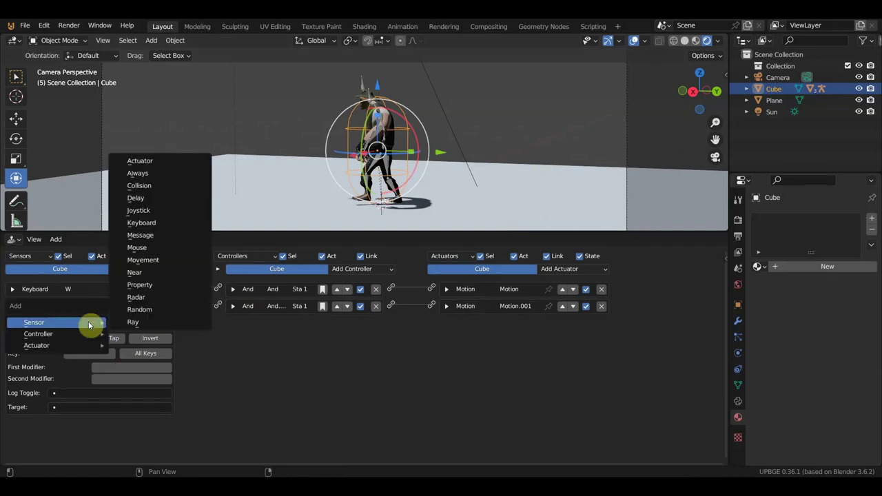
click(141, 223)
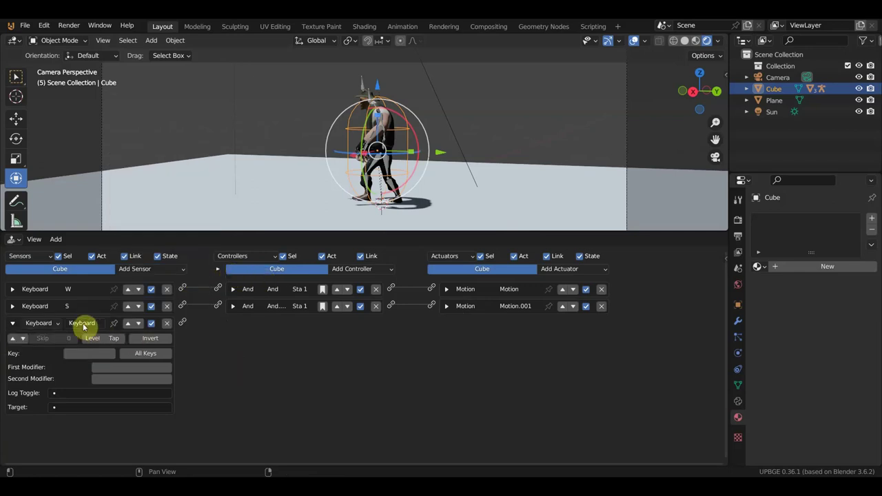
click(84, 324)
text(A)
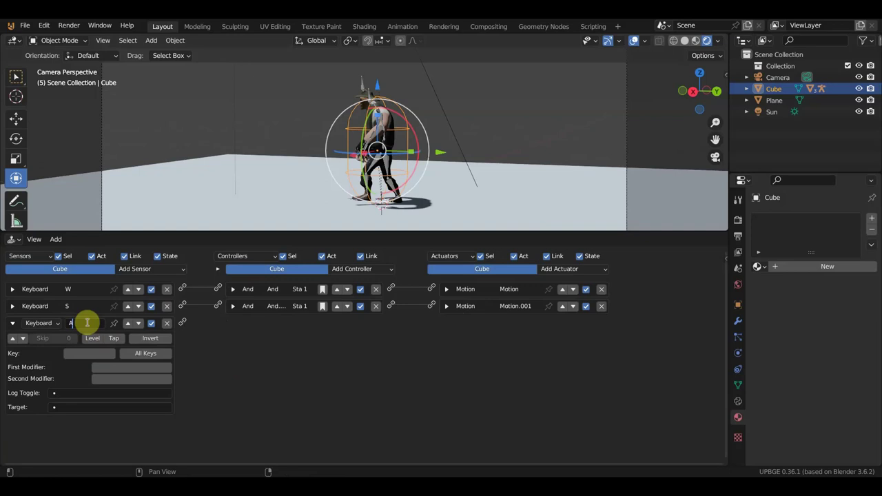
key(Return)
Step: Link the A sensor to new Motion.002 at Loc X -0.10, assign key A, and collapse the chain
click(578, 270)
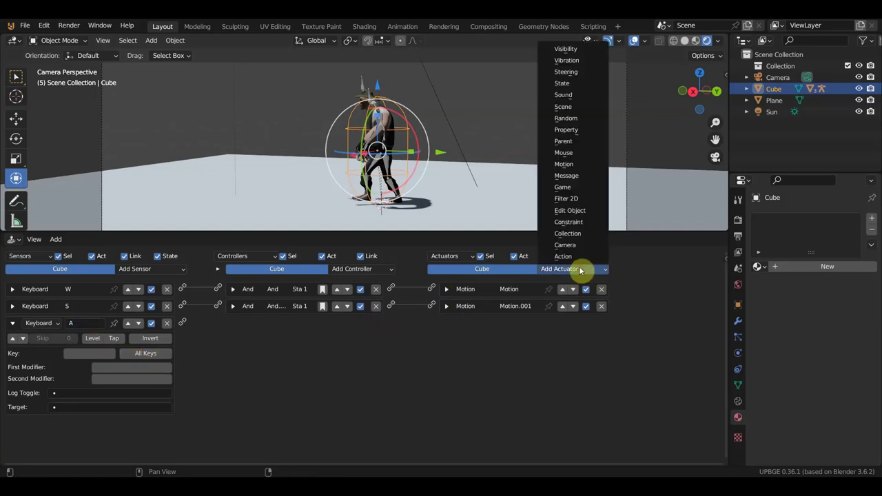
click(569, 164)
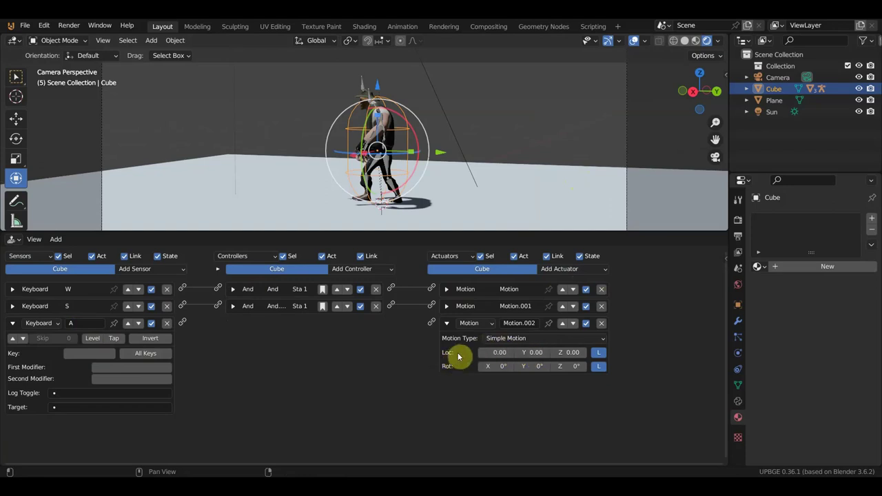
drag(183, 322, 434, 324)
text(-0.1)
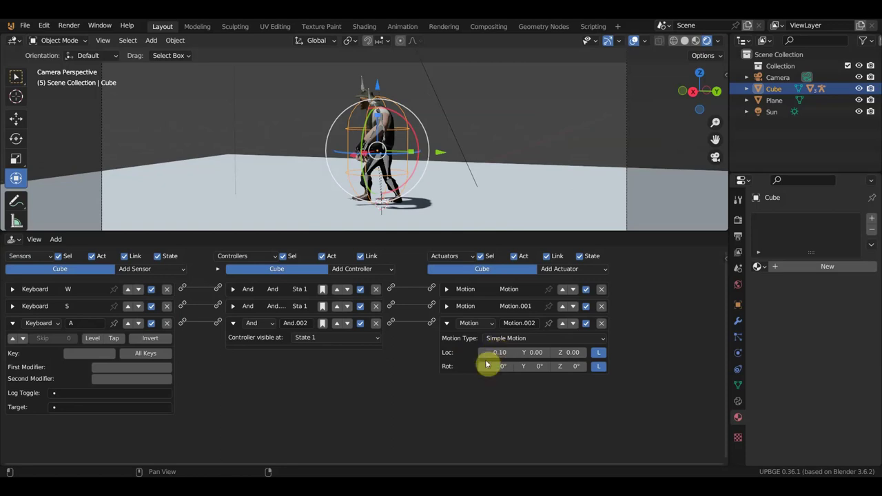
click(81, 354)
text(A)
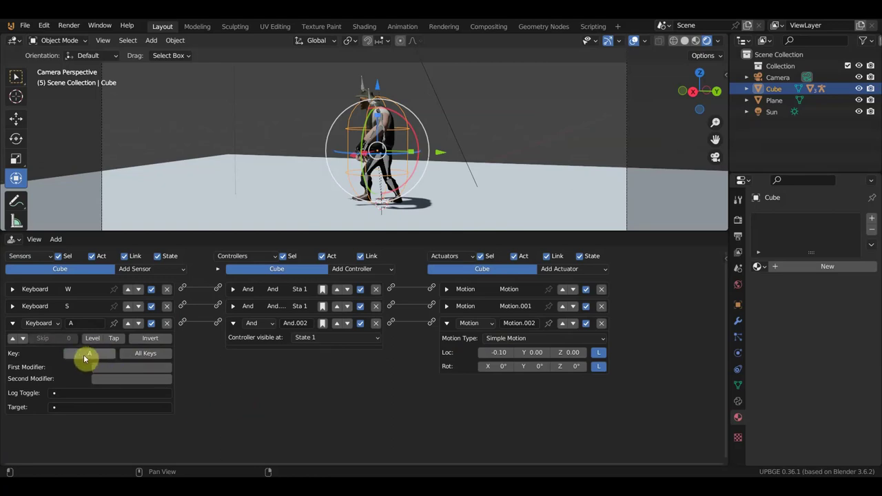
click(11, 324)
click(234, 324)
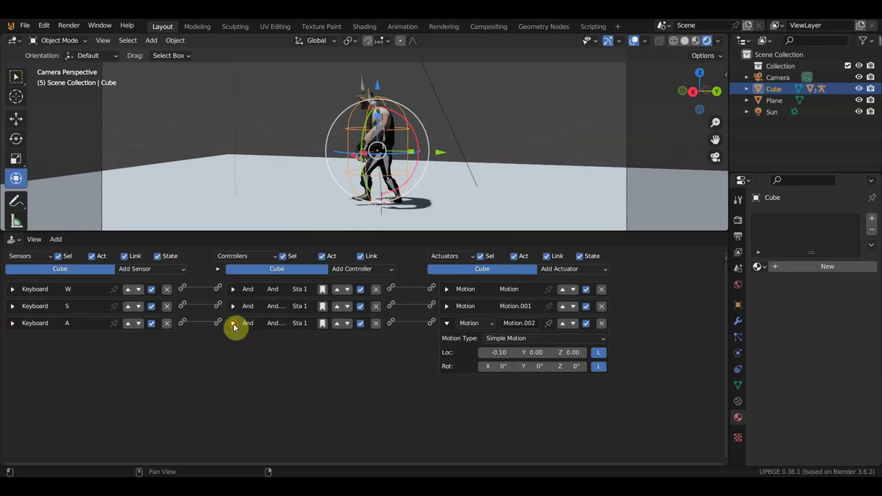
click(446, 323)
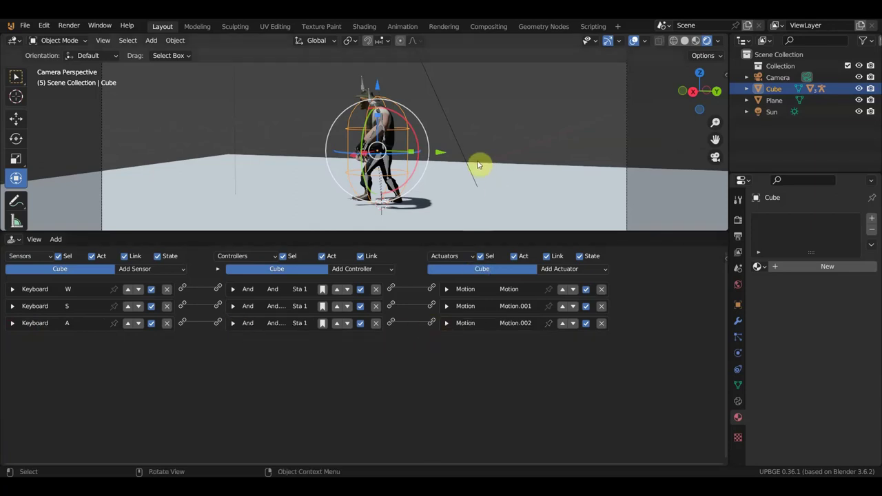
Step: Test-play the game to check the sideways movement
key(p)
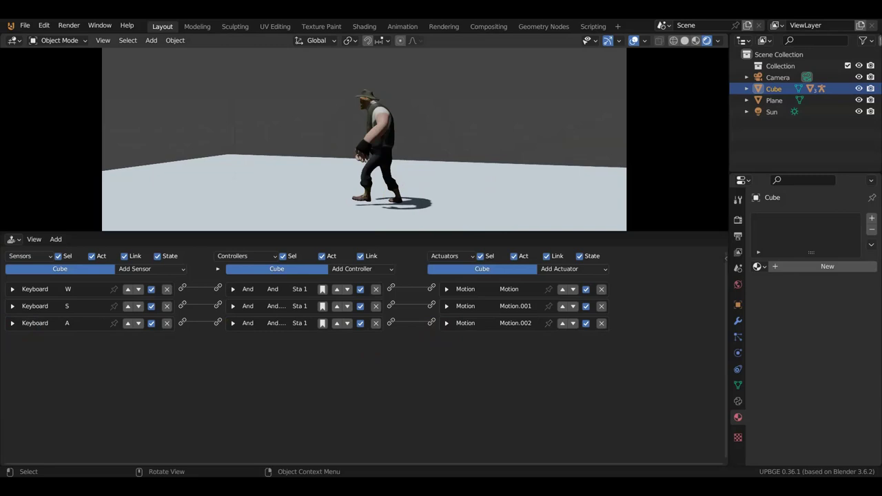
key(w)
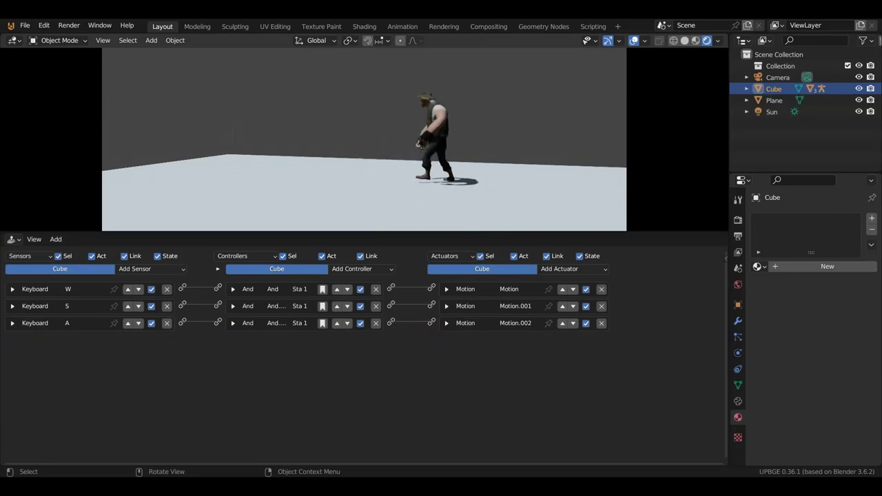
key(Escape)
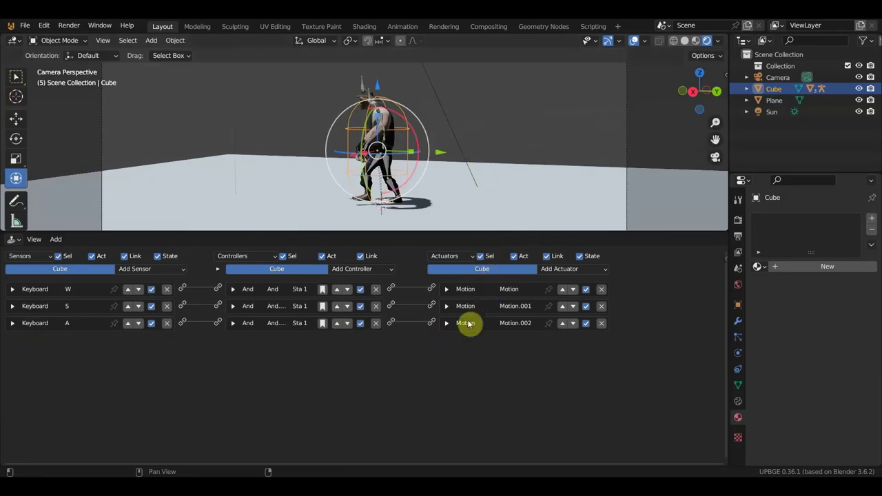
Step: Change Motion.002's Loc X to 0.10 and retest the character walking left
click(446, 324)
click(489, 353)
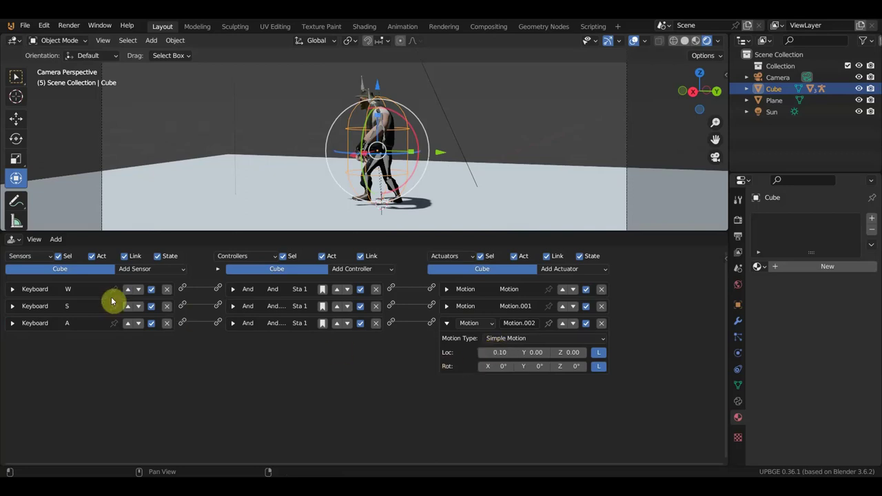
key(p)
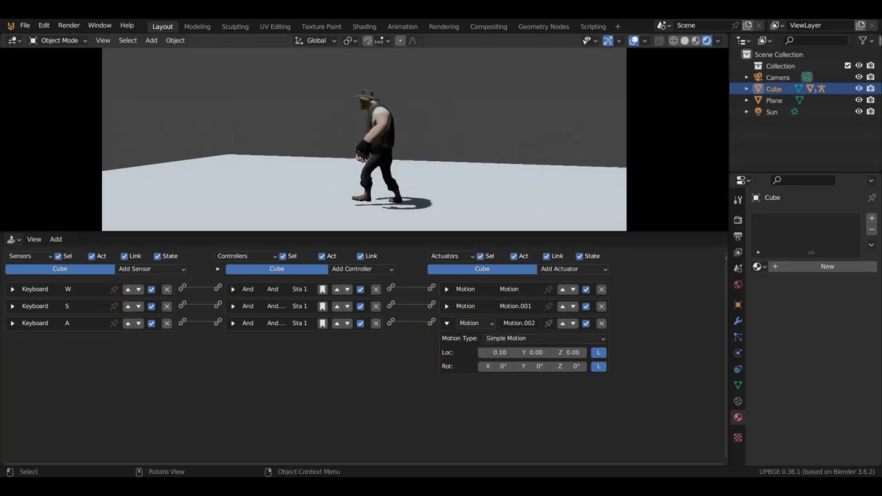
key(w)
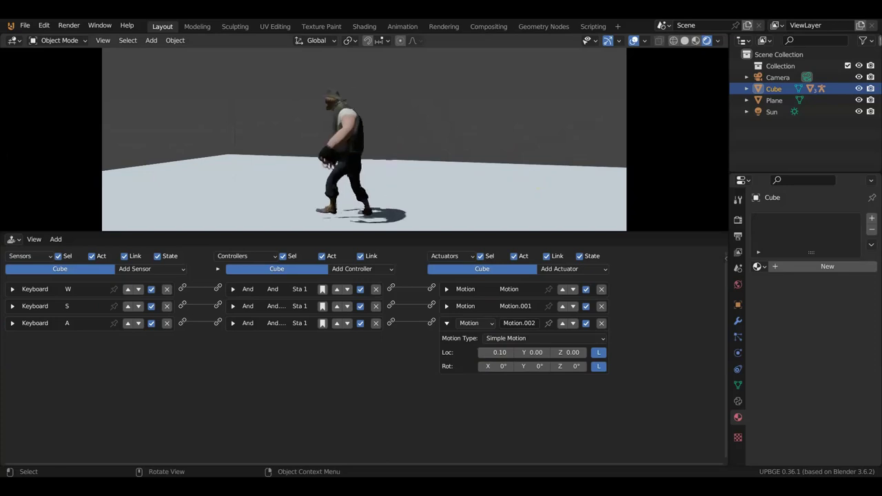
key(w)
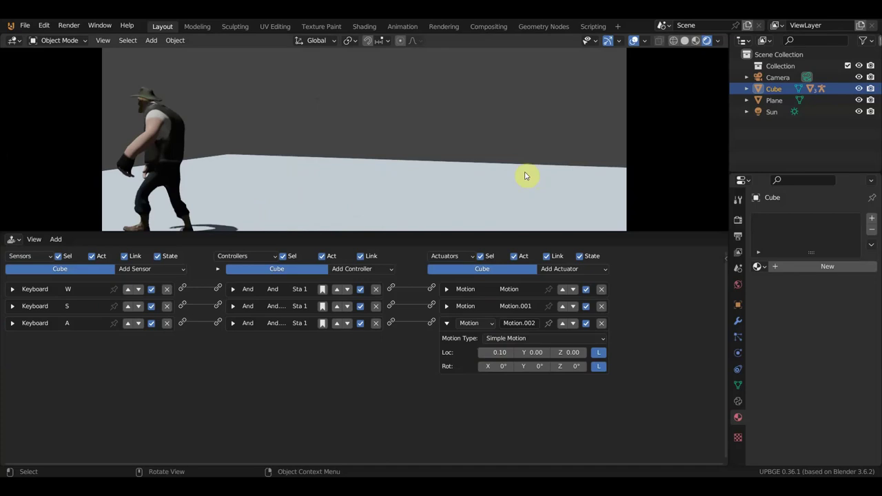
key(Escape)
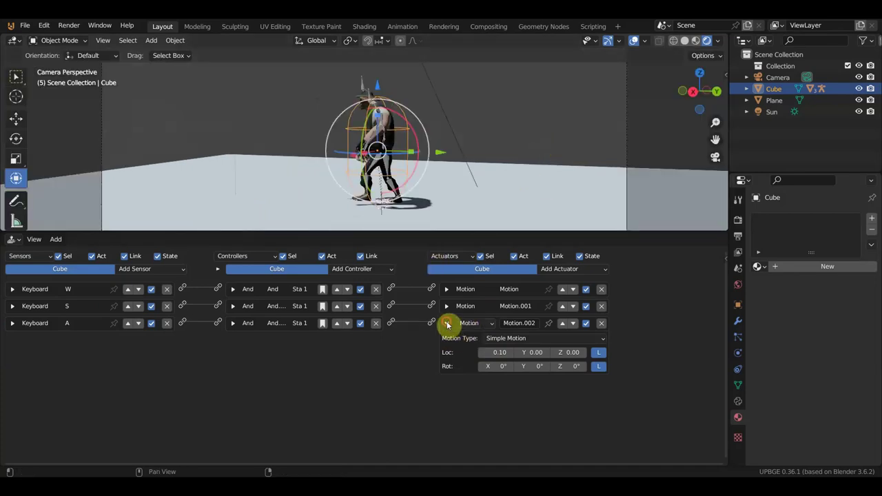
Step: Collapse Motion.002 and add a new Keyboard sensor triggered by D
click(447, 323)
click(157, 269)
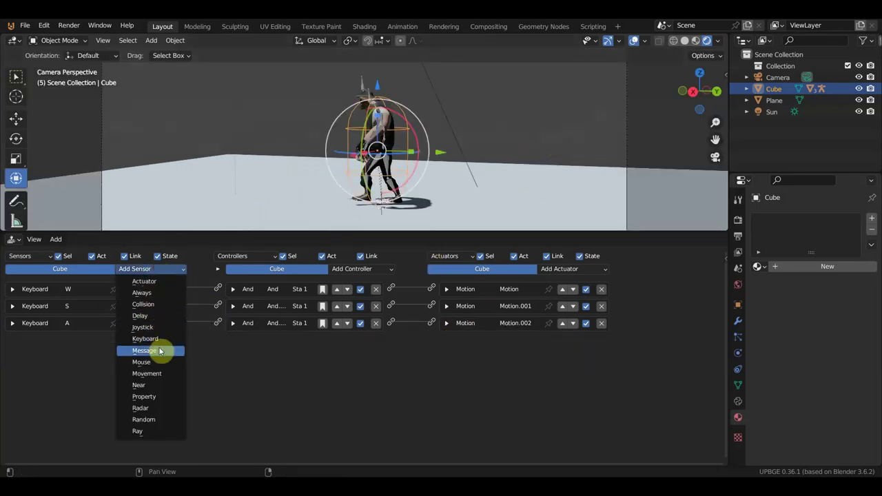
click(153, 338)
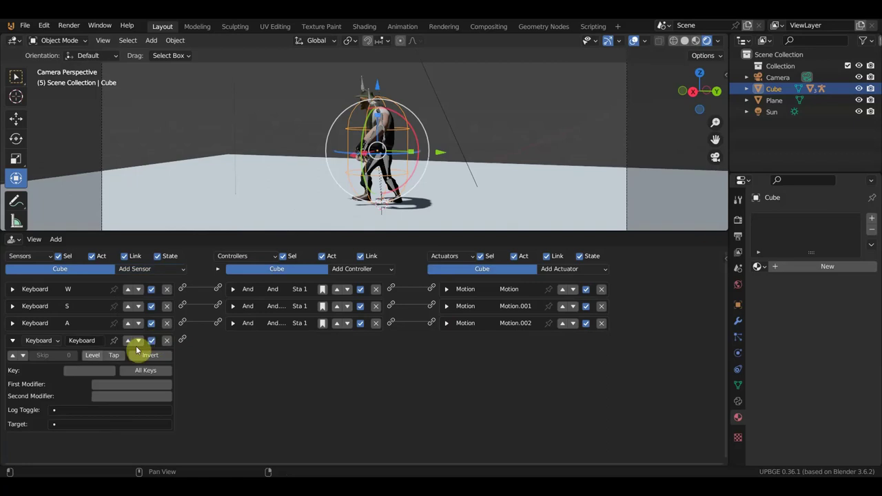
click(84, 369)
key(d)
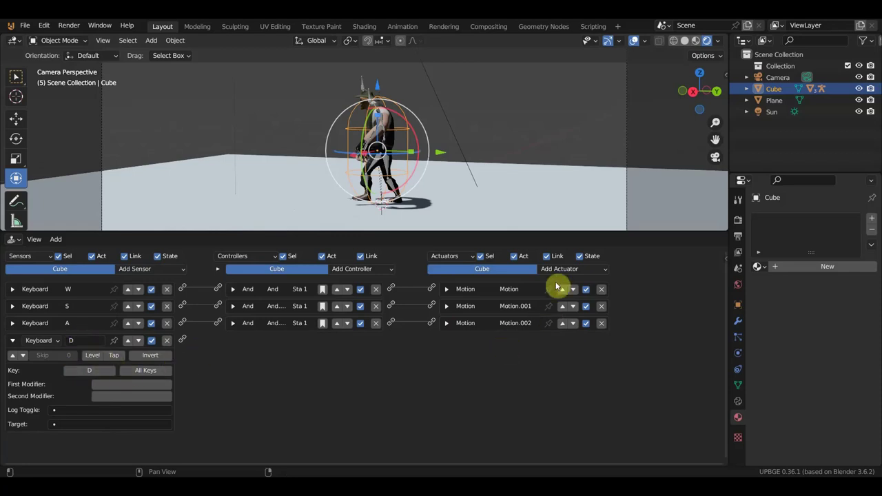
Step: Add Motion.003 with Loc X -0.10 and link the D sensor to it
click(575, 267)
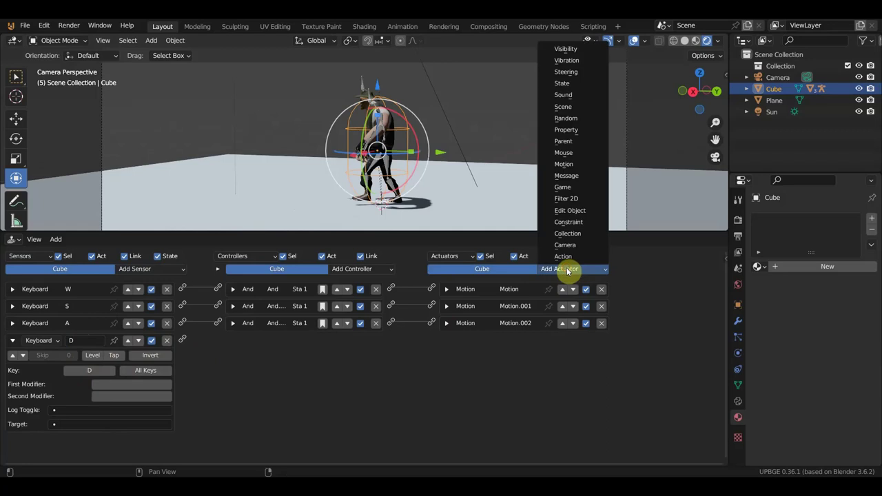
click(570, 165)
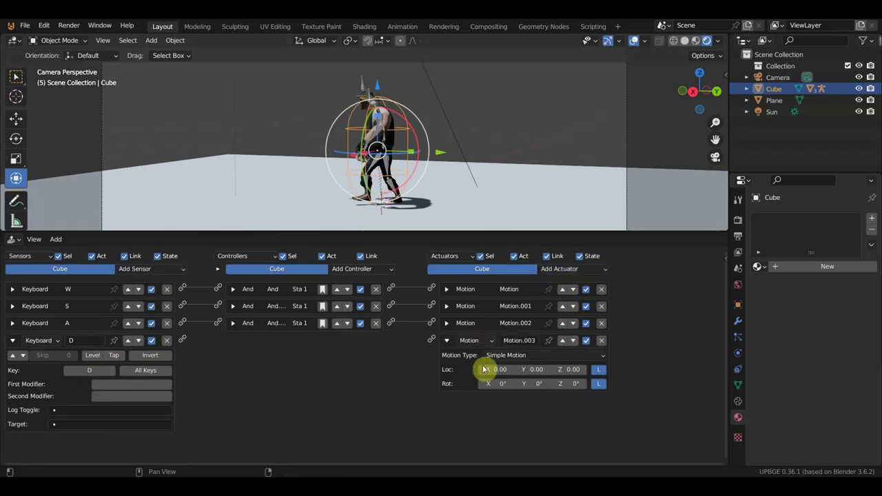
click(499, 370)
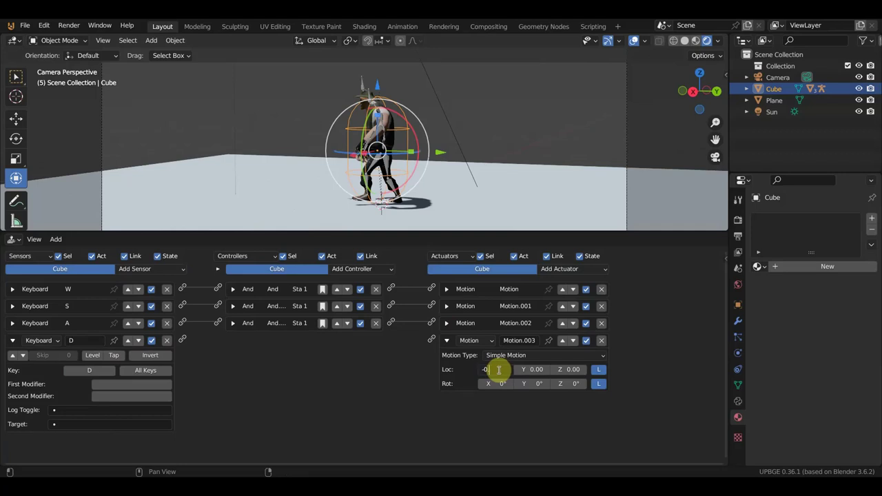
text(-0.1)
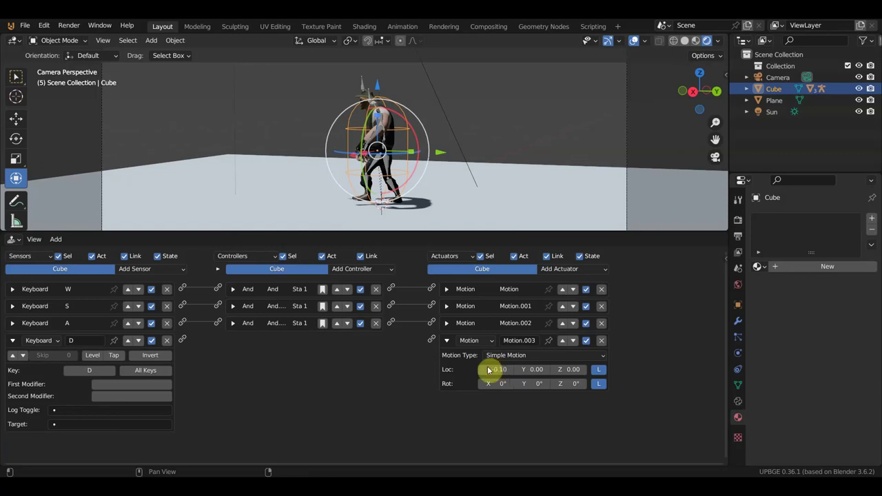
key(Return)
mouse_move(182, 339)
mouse_down()
mouse_move(389, 370)
mouse_move(432, 341)
mouse_up()
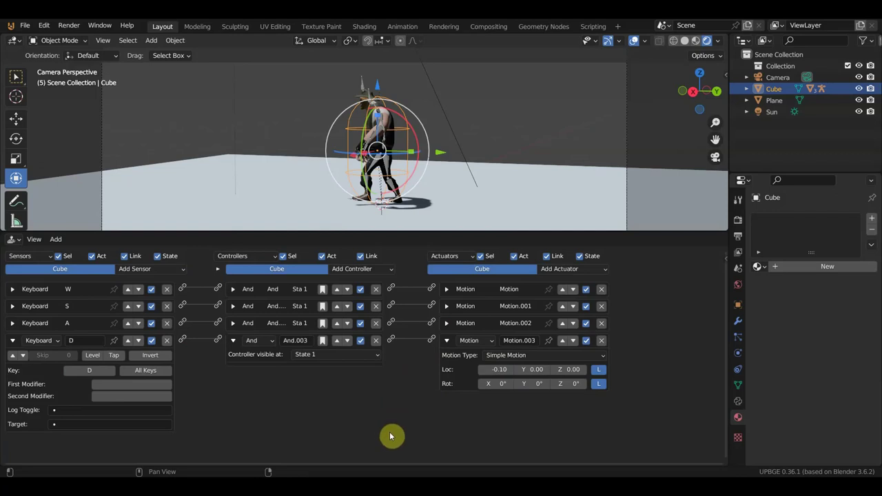
Step: Collapse the D sensor, And.003 controller and Motion.003 panels
mouse_move(378, 487)
mouse_move(406, 487)
click(233, 340)
click(12, 340)
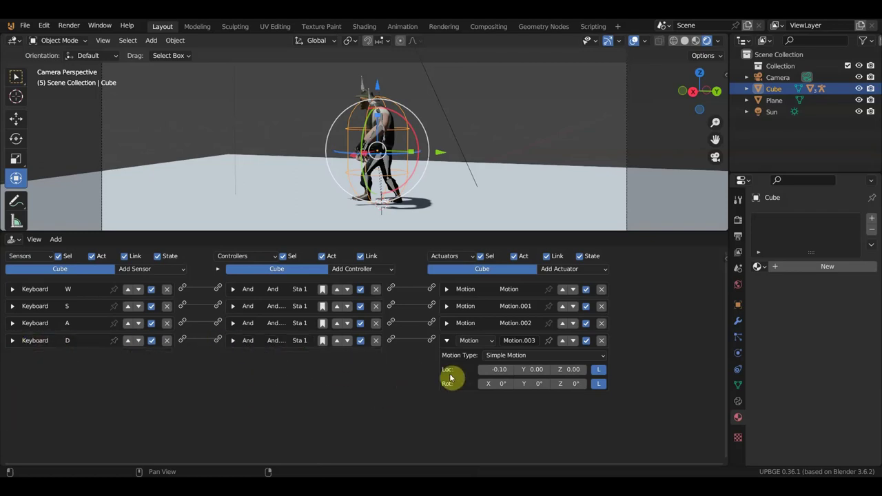
click(445, 342)
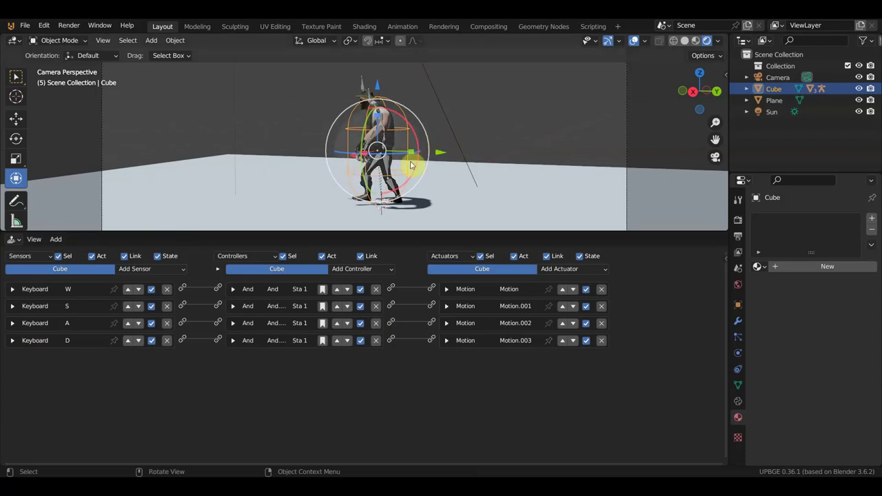
Step: Add a Mouse sensor and a Mouse actuator to the Cube and link them
click(155, 268)
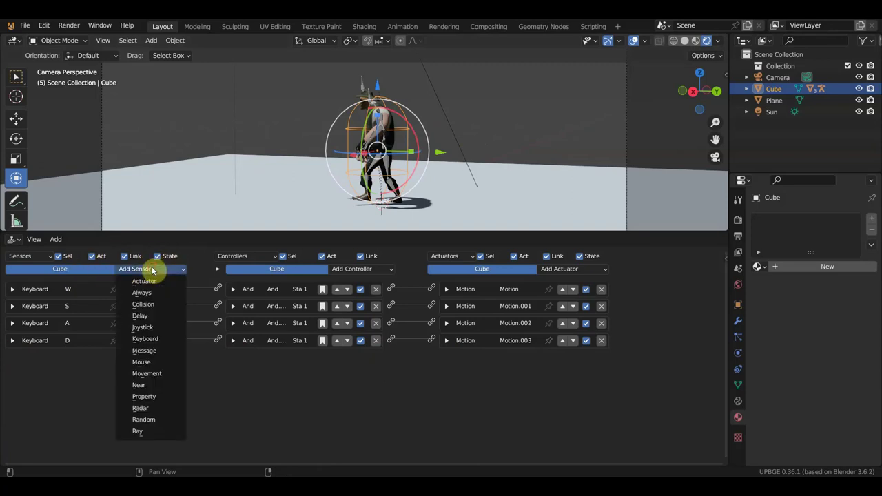
click(158, 362)
click(582, 269)
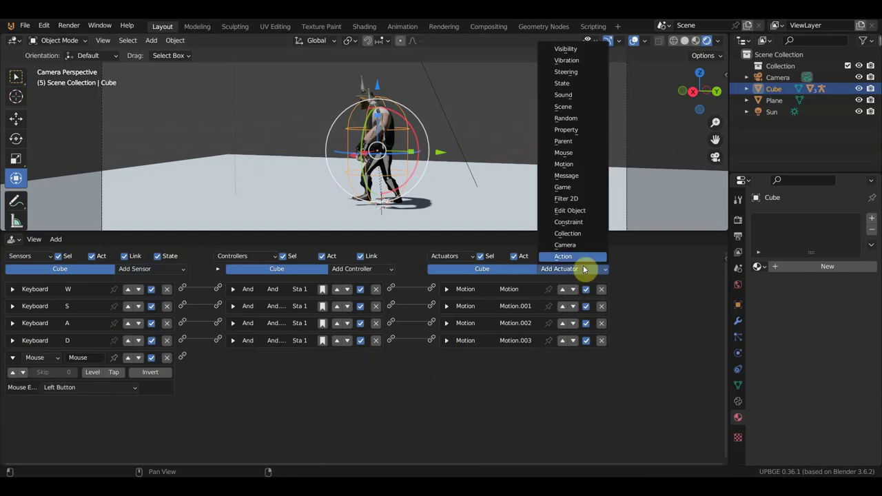
click(576, 152)
mouse_move(182, 356)
mouse_down()
mouse_move(217, 365)
mouse_move(431, 357)
mouse_up()
Step: Set the Mouse actuator to Look mode without vertical look, and the sensor to Movement
click(503, 375)
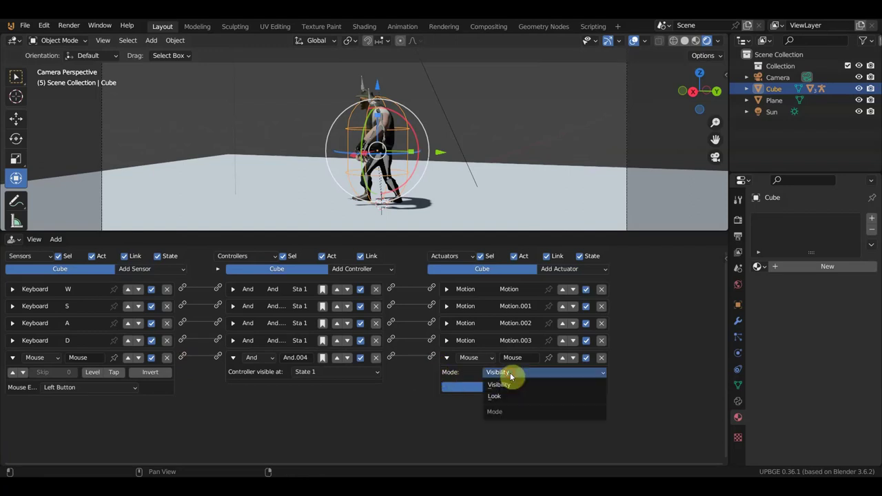
click(506, 393)
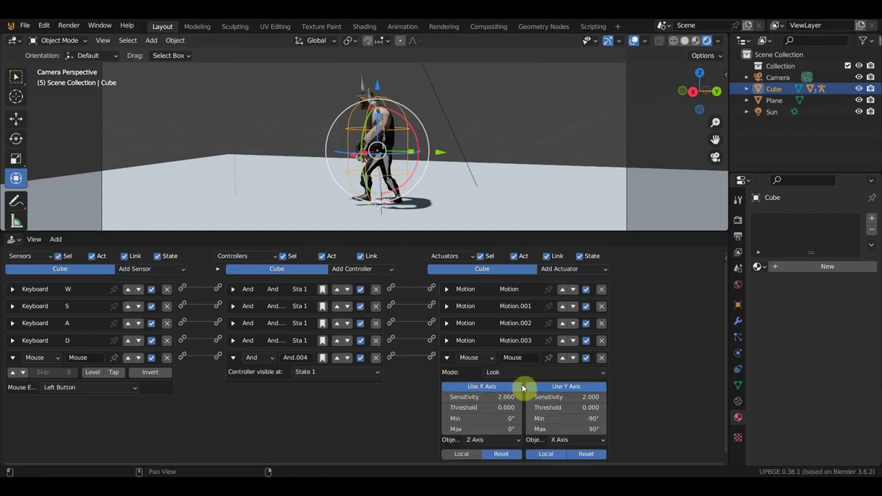
click(534, 387)
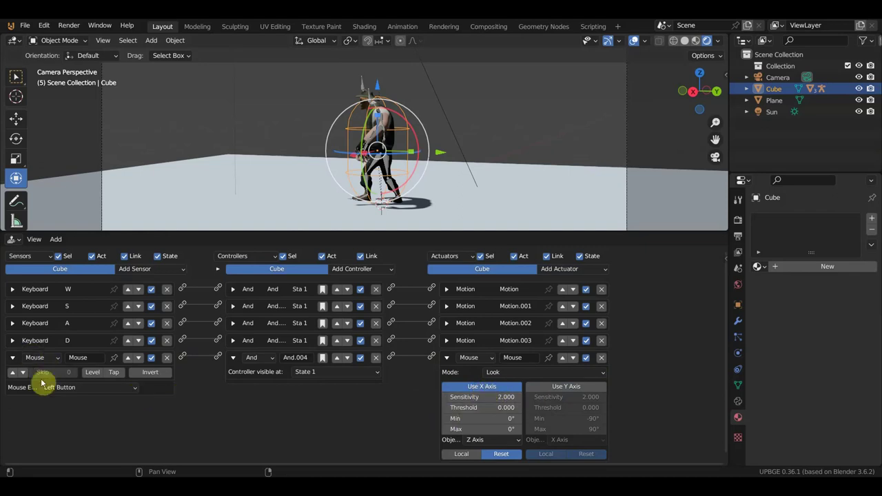
click(66, 388)
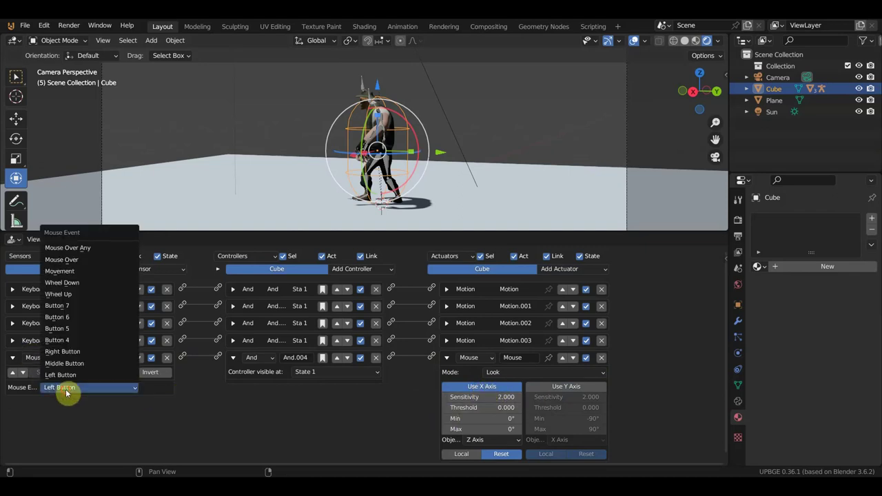
click(78, 272)
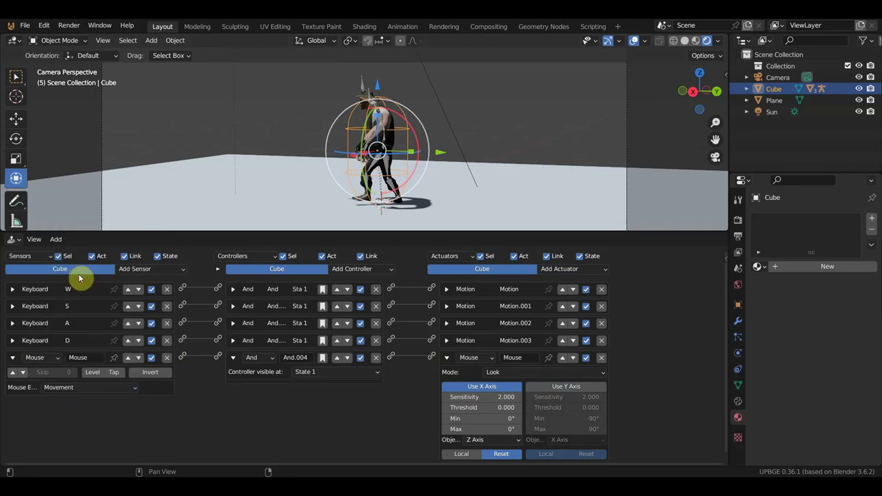
Step: Collapse the And.004 controller, Mouse sensor and Mouse actuator panels
click(233, 357)
click(13, 357)
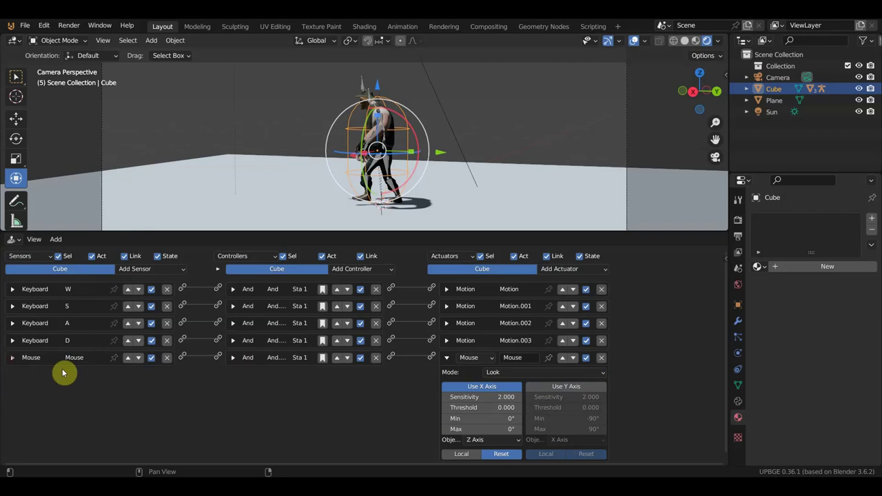
click(447, 358)
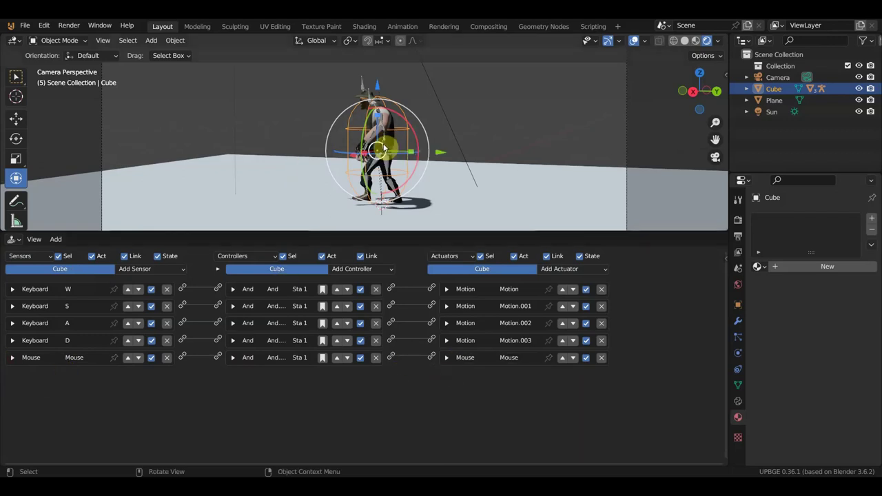
Step: Test-run the game, then enable True Level pulsing on the Mouse sensor
key(p)
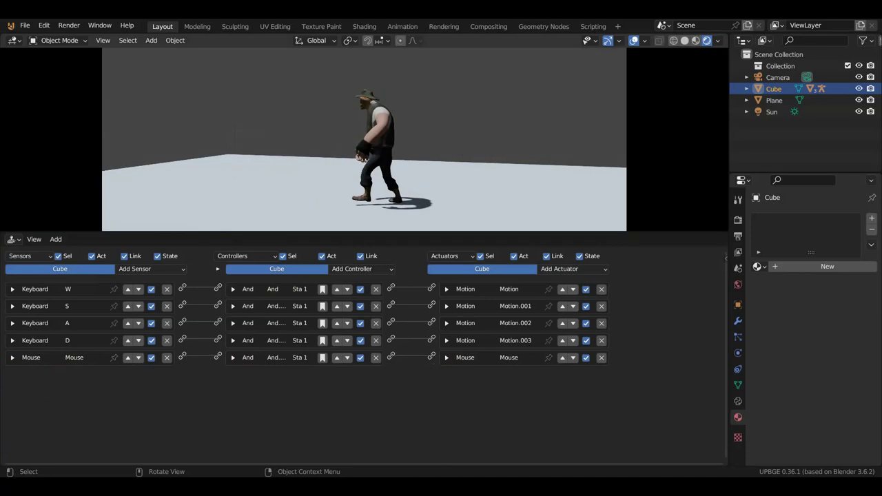
key(Escape)
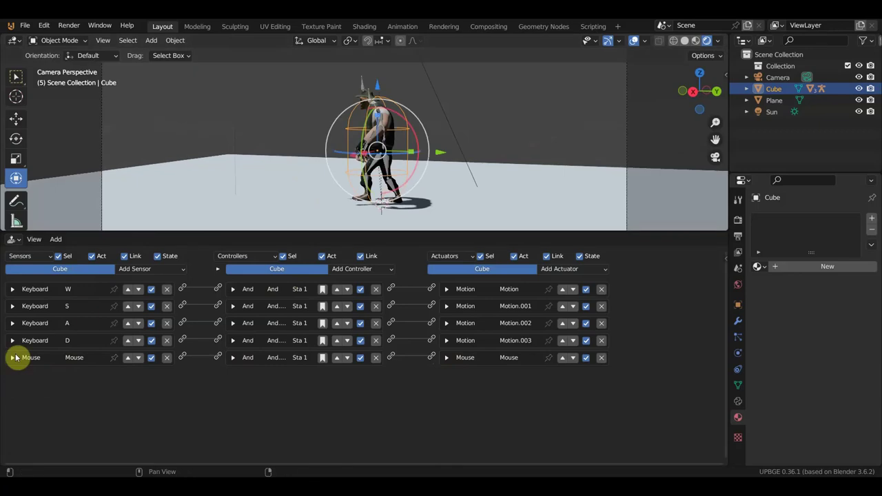
click(12, 357)
click(13, 374)
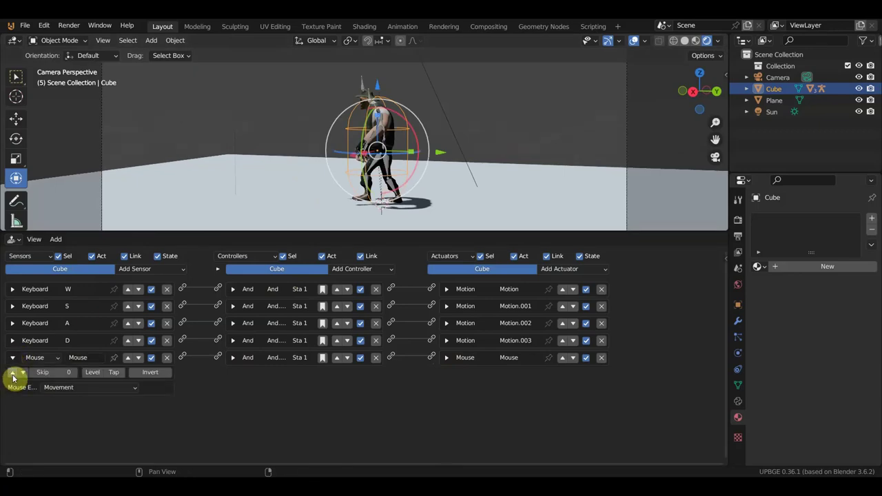
ctrl+middle_drag(11, 377, 16, 424)
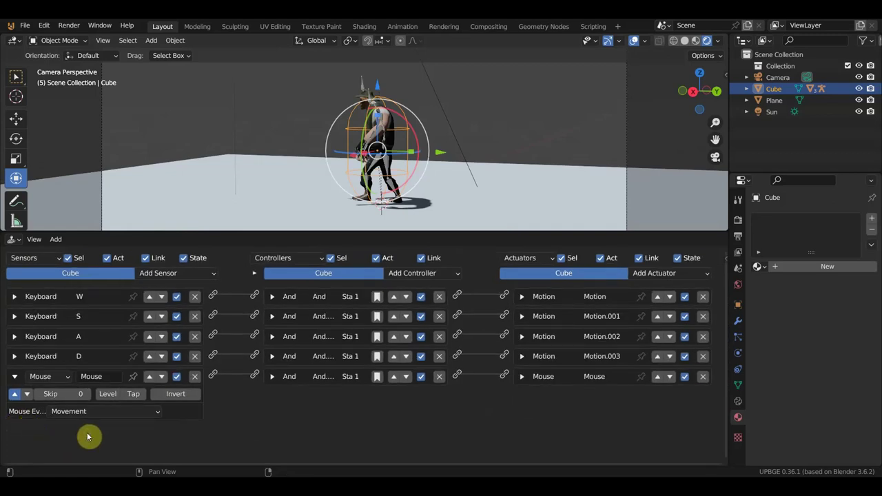
click(16, 394)
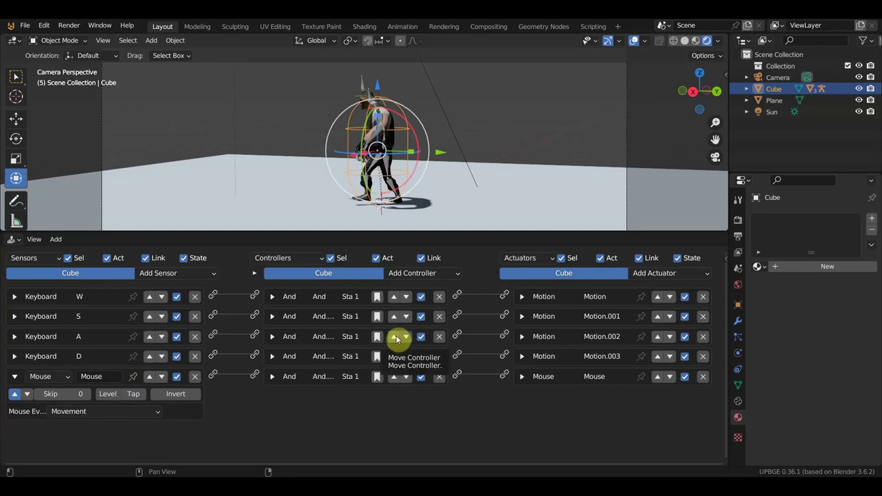
Step: Test walking with W, A and D, then rotate the character to face sideways
key(p)
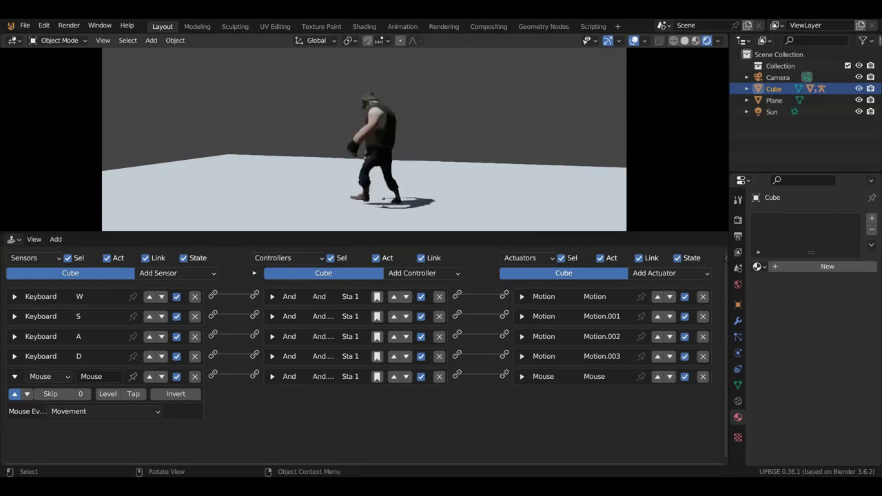
key(w)
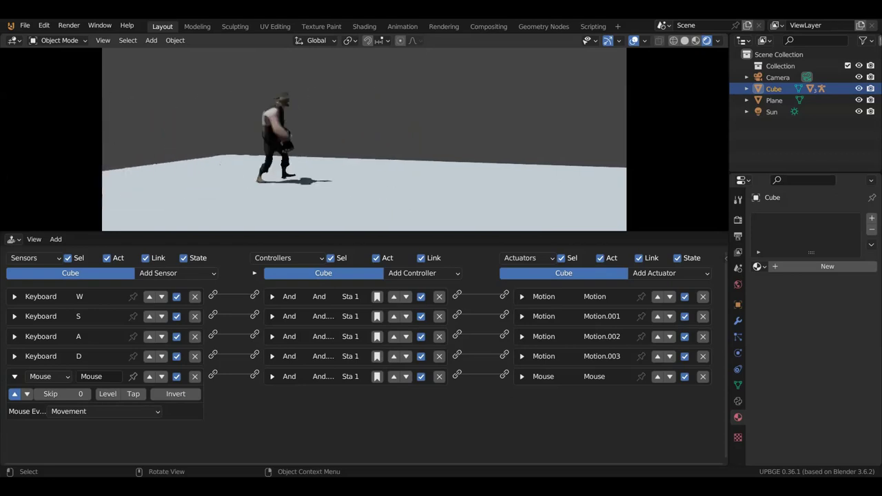
key(a)
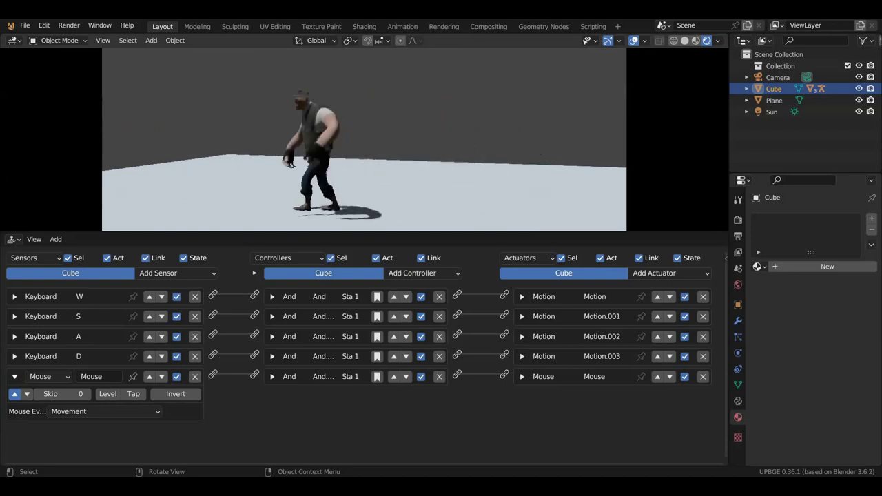
key(d)
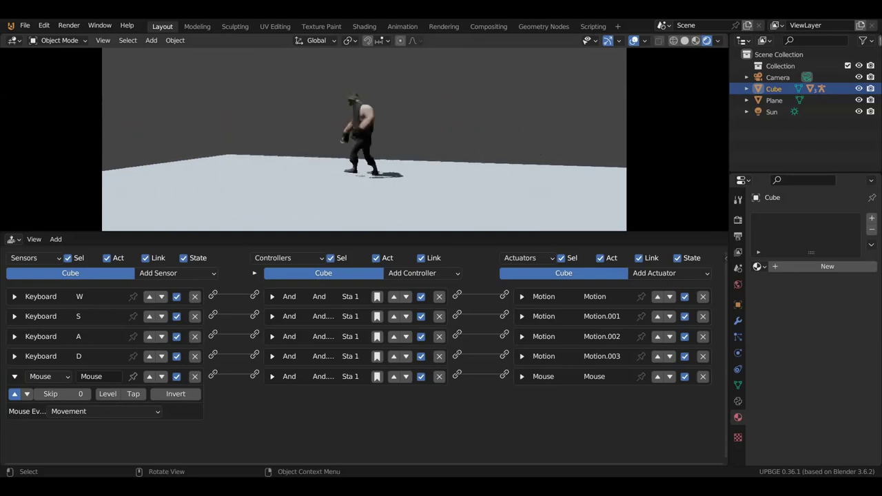
key(Escape)
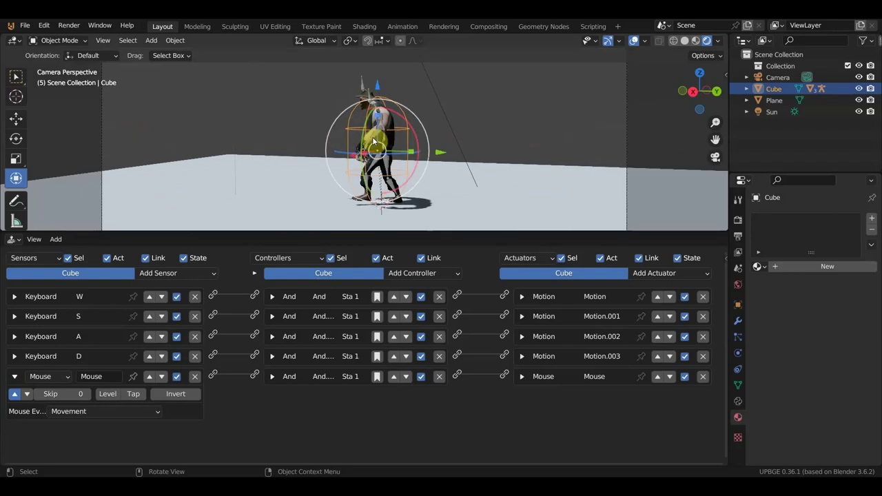
mouse_move(375, 138)
mouse_down()
mouse_move(414, 111)
mouse_move(410, 93)
mouse_up()
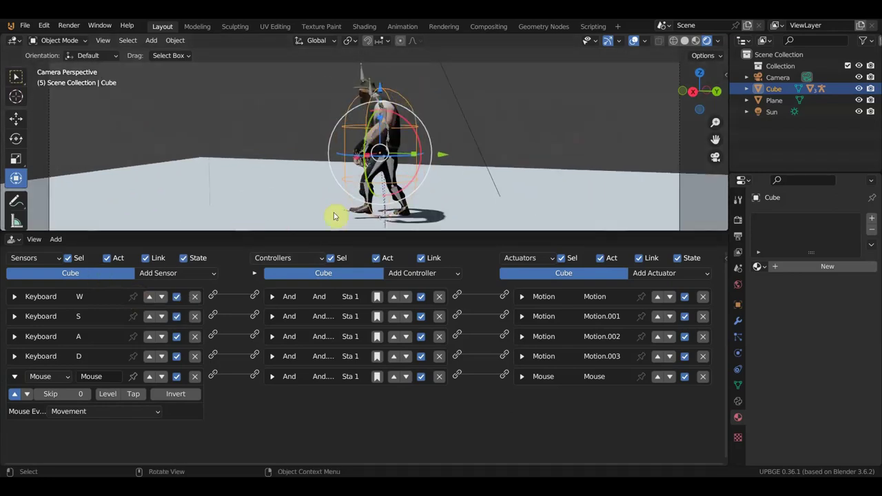
Step: On the Armature, add an Always sensor and an Action actuator and link them together
click(365, 77)
click(166, 273)
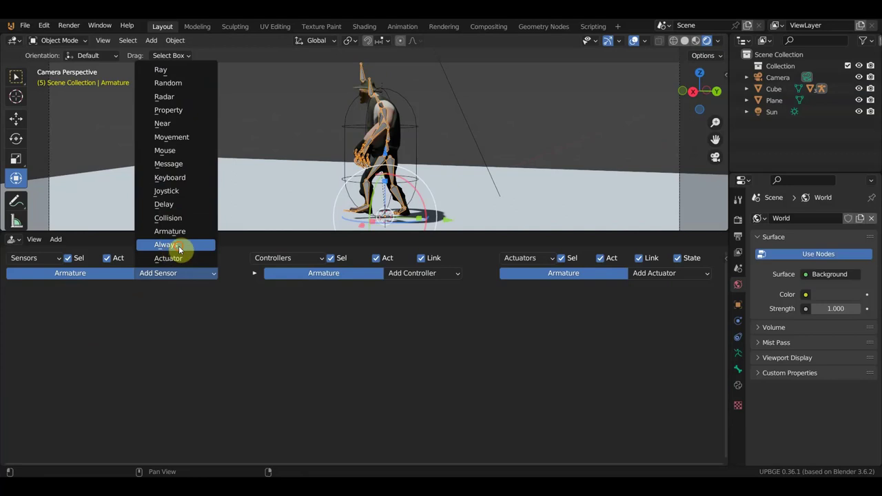
click(166, 245)
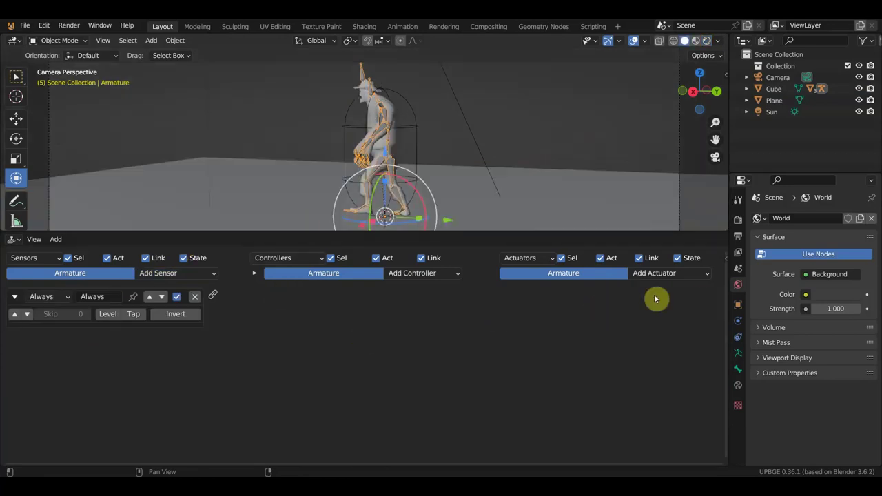
click(668, 274)
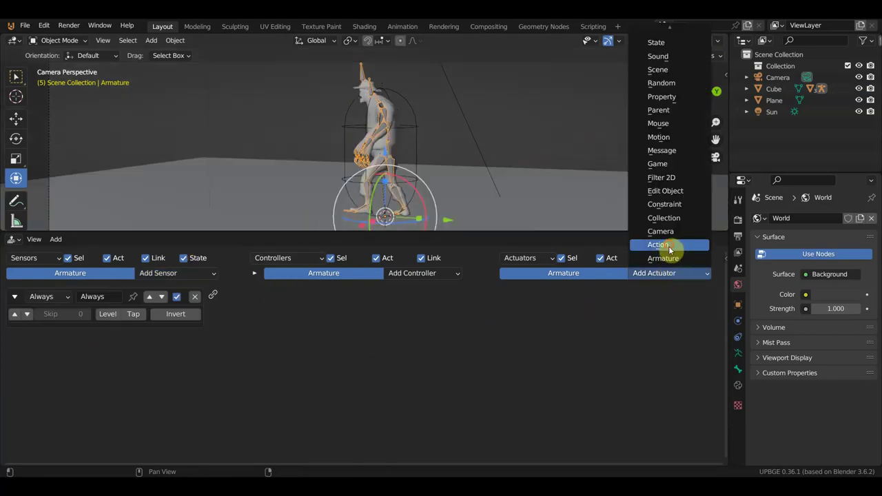
click(665, 245)
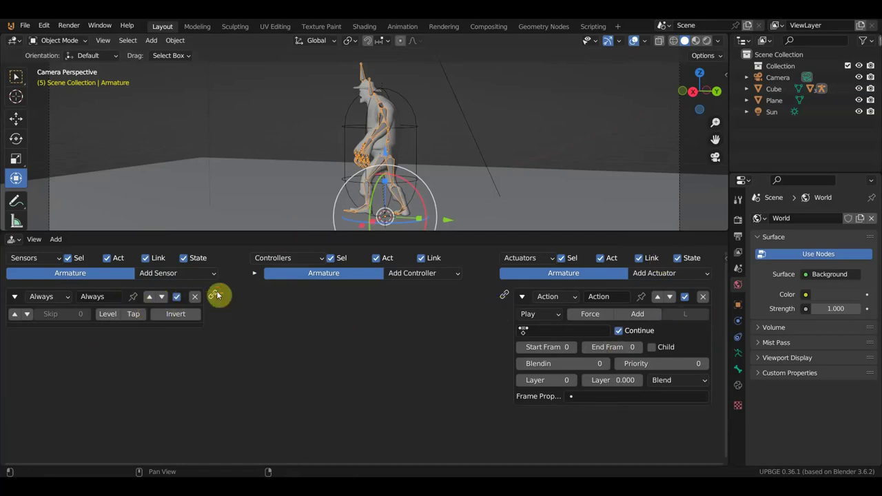
drag(213, 294, 505, 299)
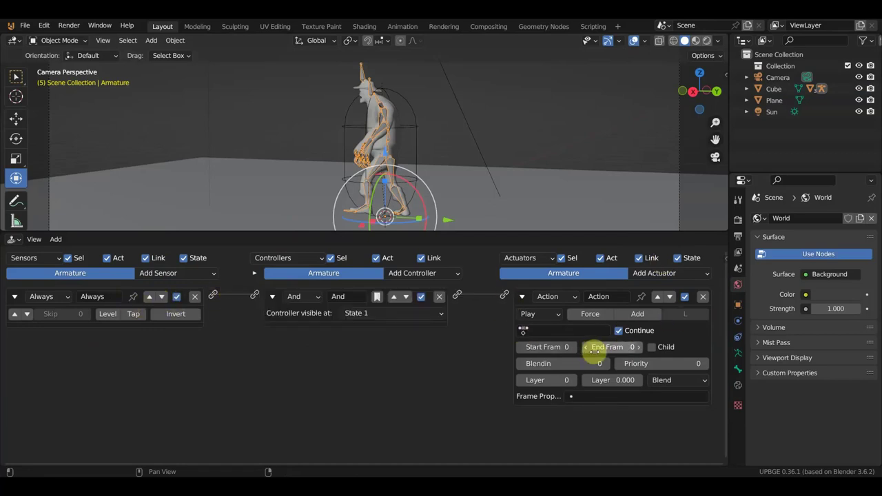
click(16, 240)
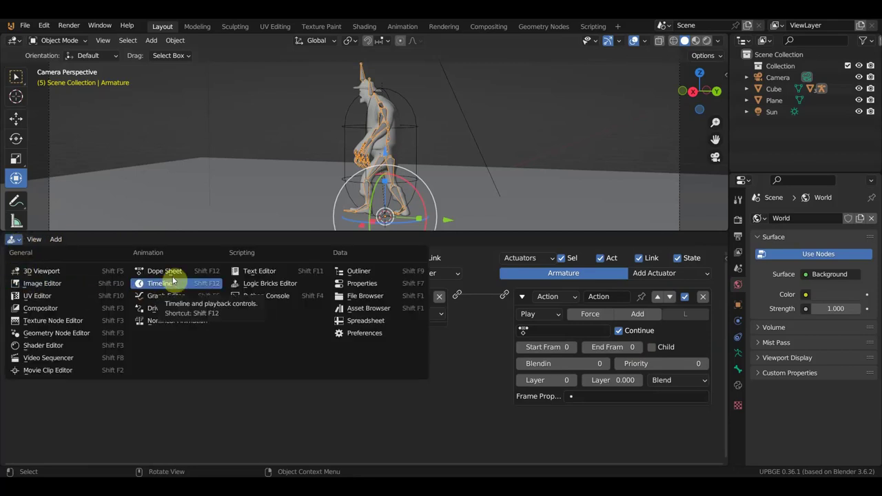
Step: Check frame 44 on the timeline, then set the Action actuator's End Frame to 43
click(168, 284)
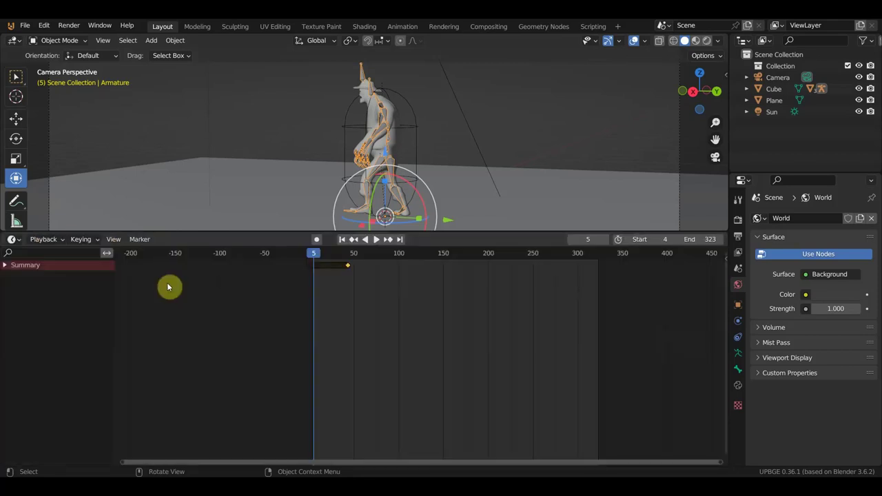
click(349, 255)
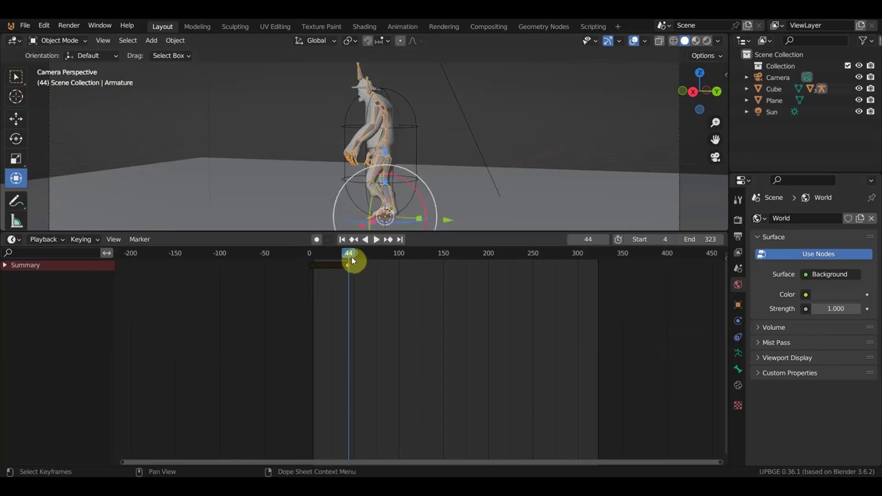
click(14, 239)
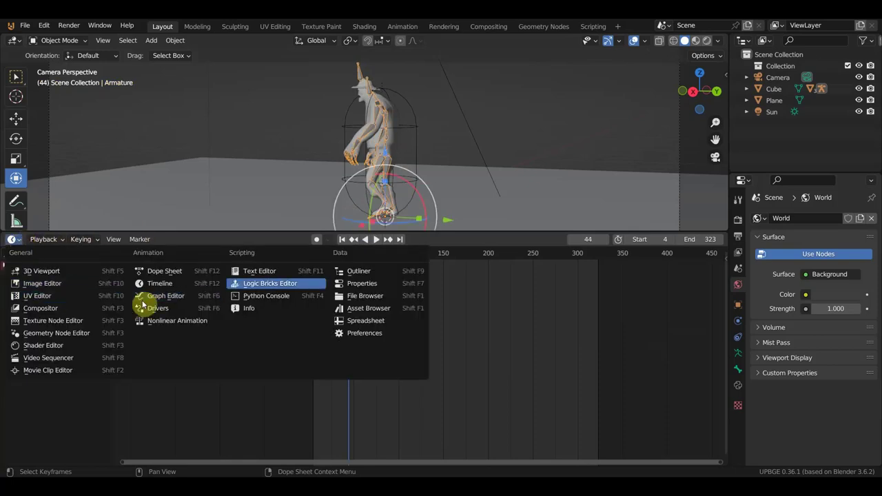
click(274, 283)
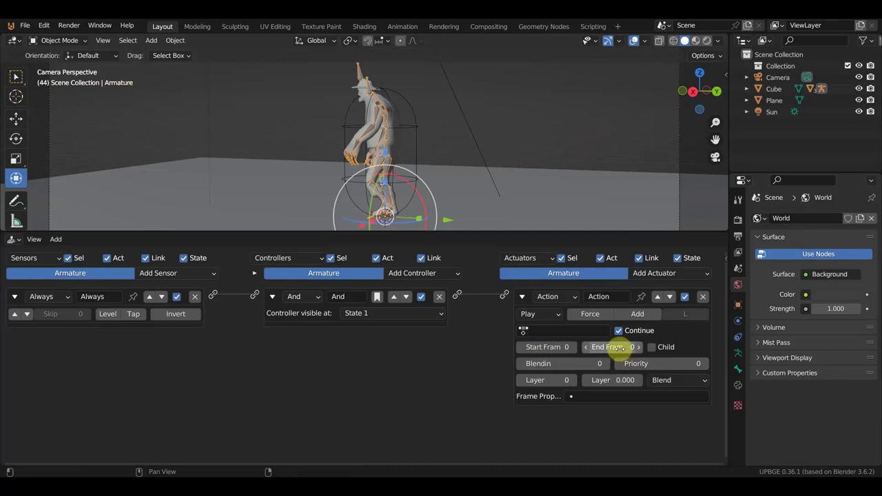
click(618, 346)
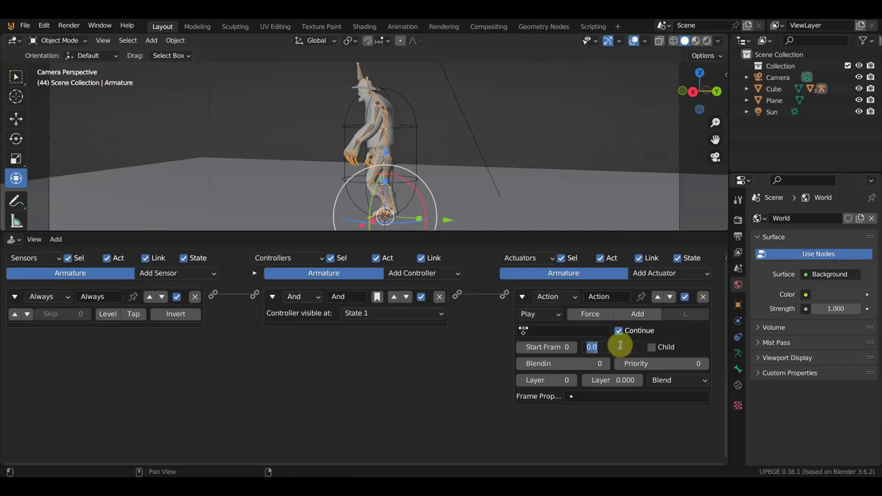
key(Return)
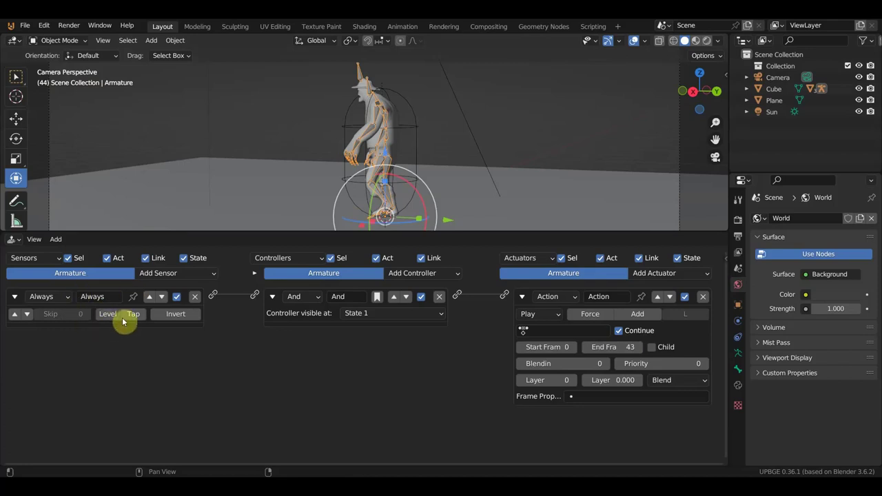
Step: Change the Armature's sensor to a Movement sensor that detects all axes
click(66, 298)
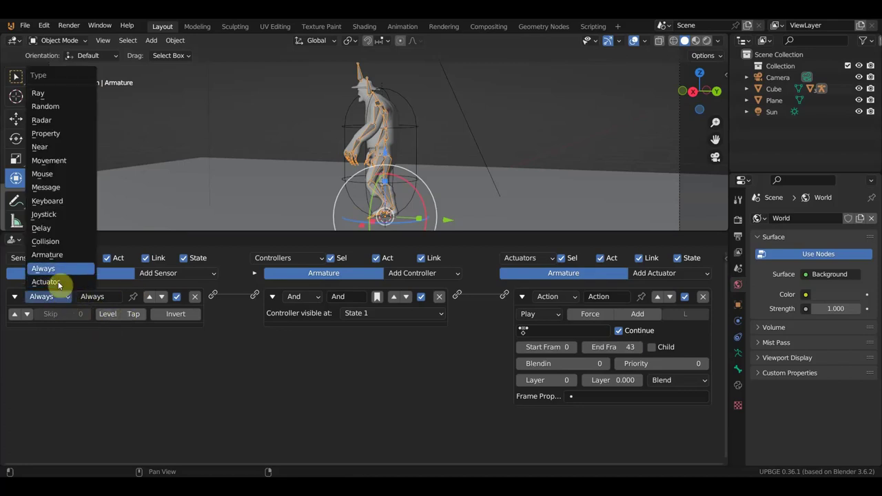
click(66, 167)
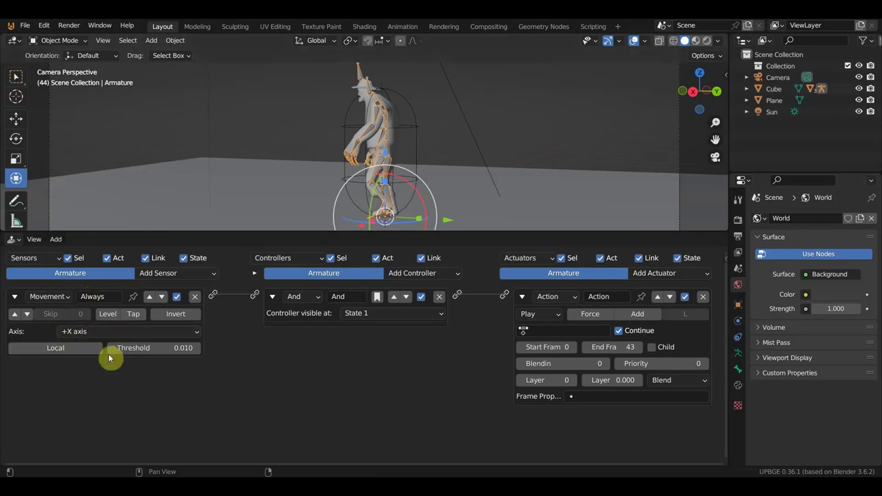
click(100, 333)
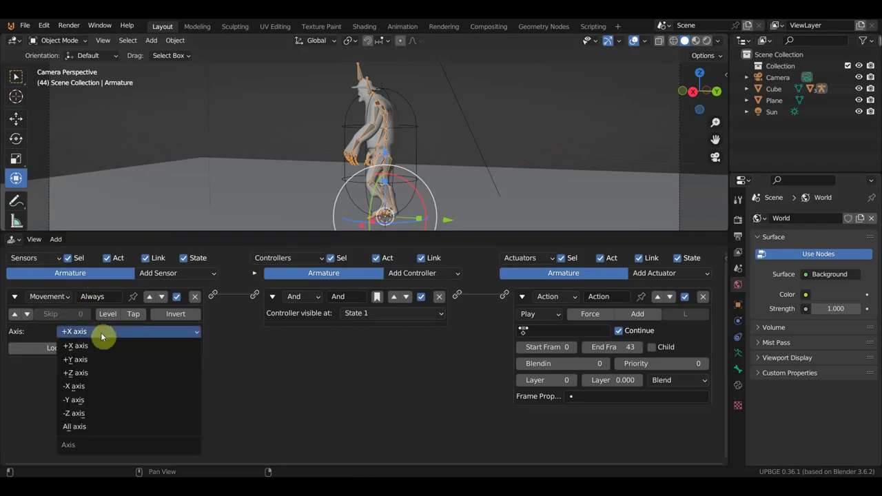
click(92, 430)
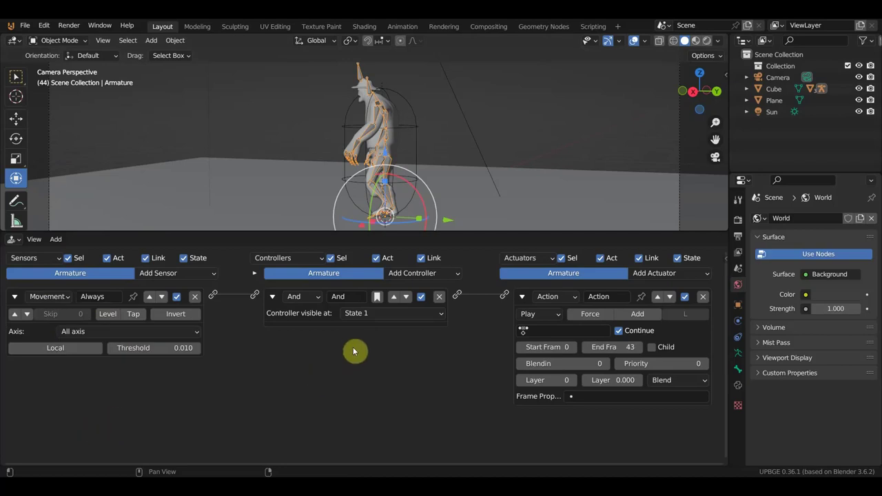
drag(576, 349, 569, 349)
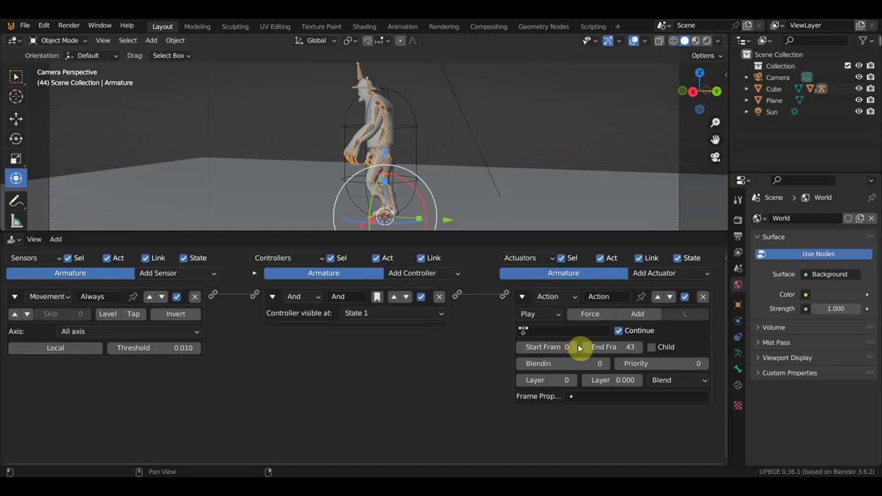
drag(570, 351, 574, 349)
Step: Set the Action actuator to Loop Stop with the Walk action, then test-run the game
click(556, 317)
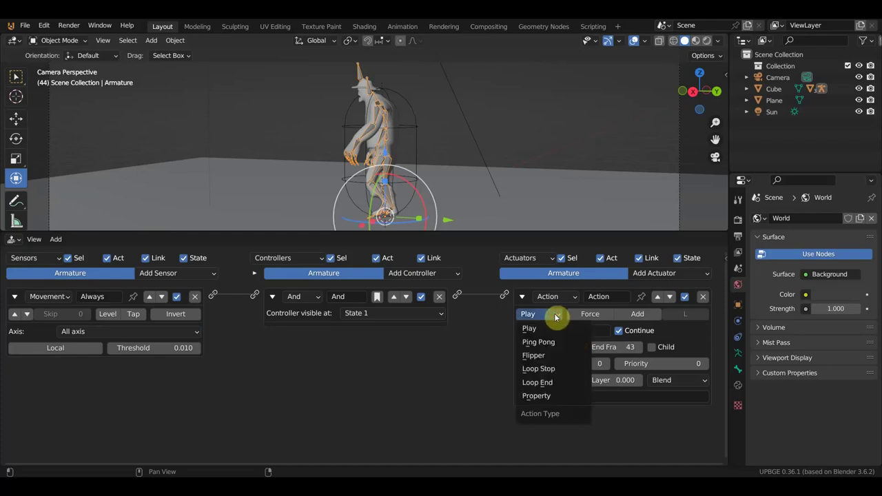
click(556, 369)
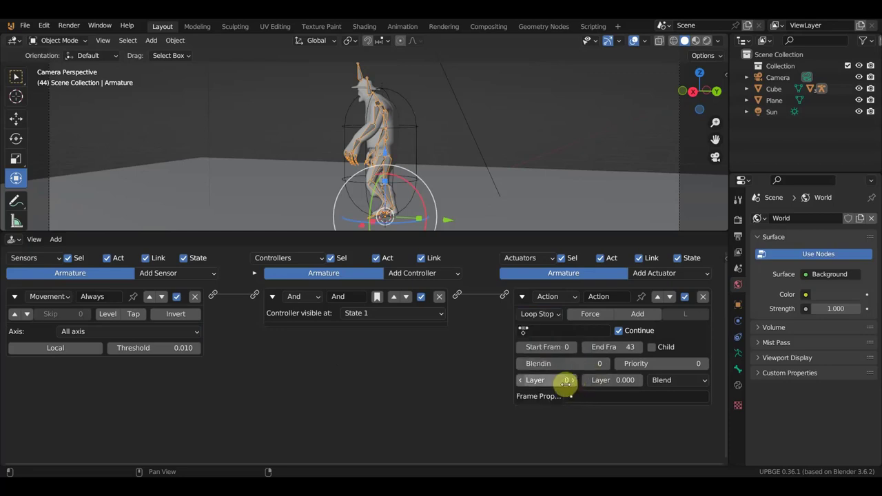
click(577, 331)
click(541, 385)
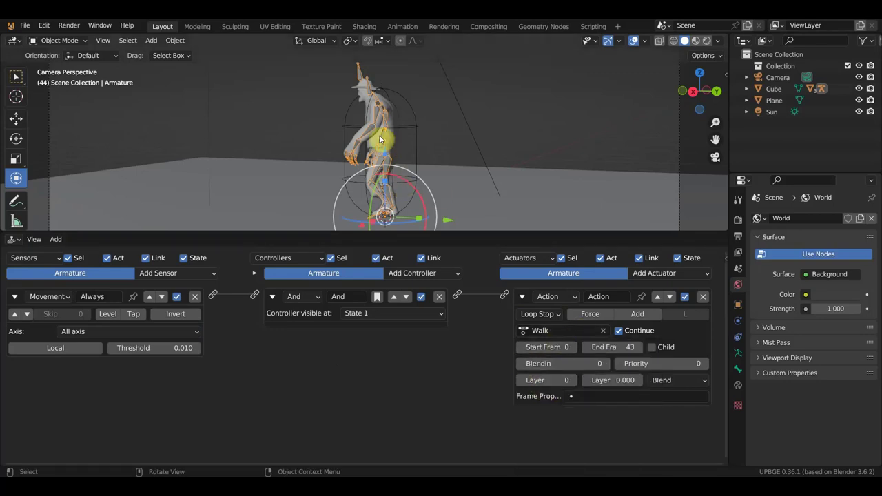
click(573, 330)
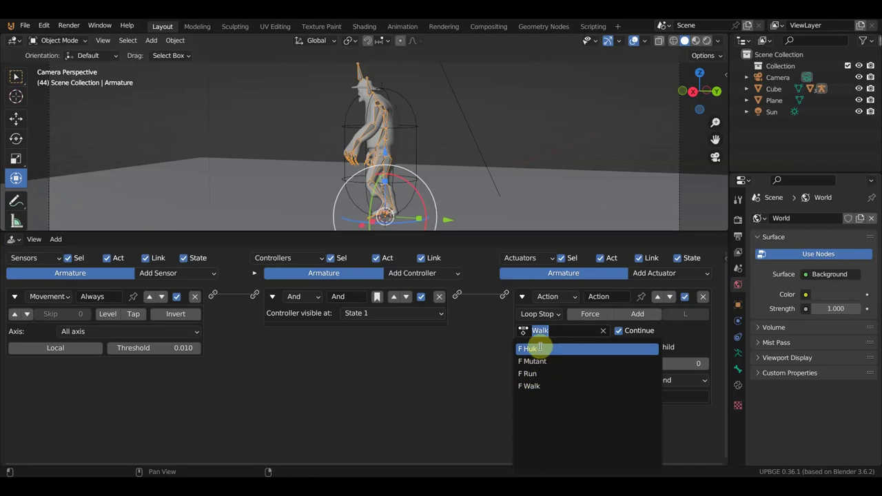
click(386, 389)
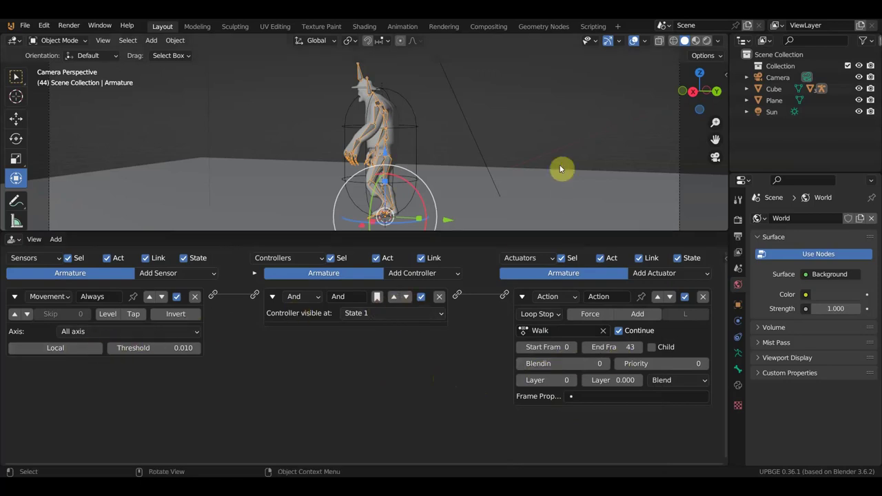
key(p)
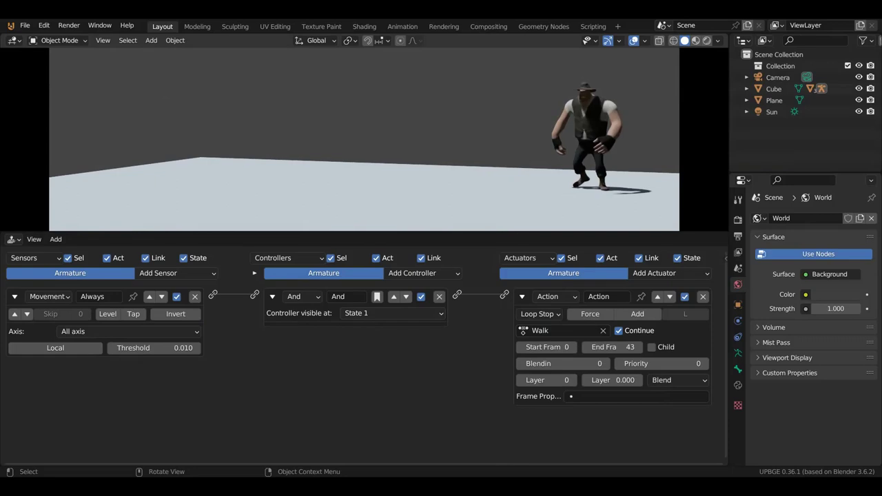
key(Escape)
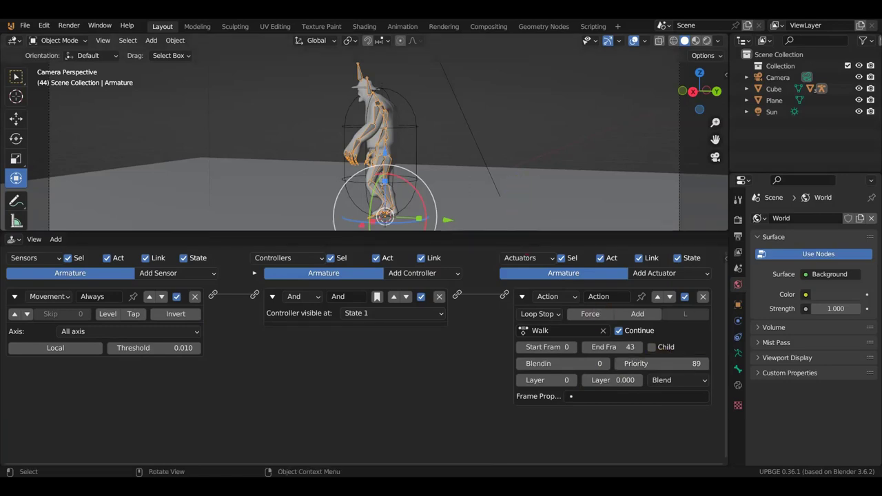
Step: Reset the Walk actuator's Priority to 0, raise its Blendin, and test-run the game
key(p)
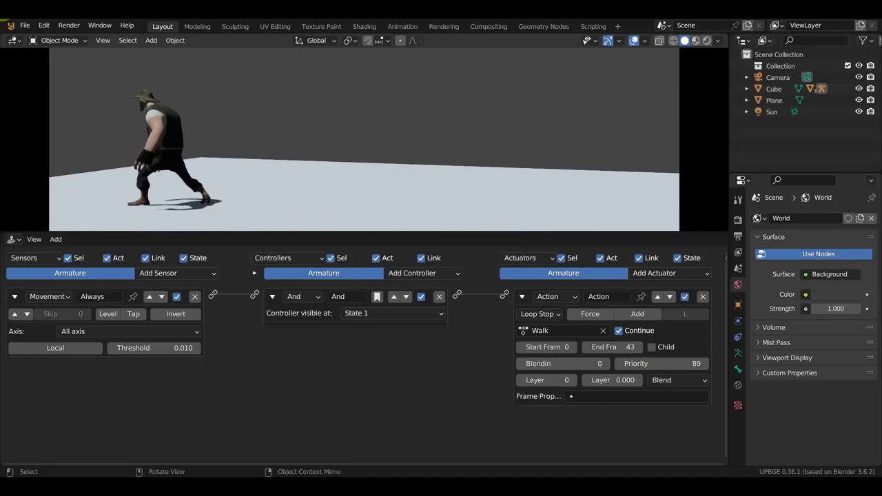
key(Escape)
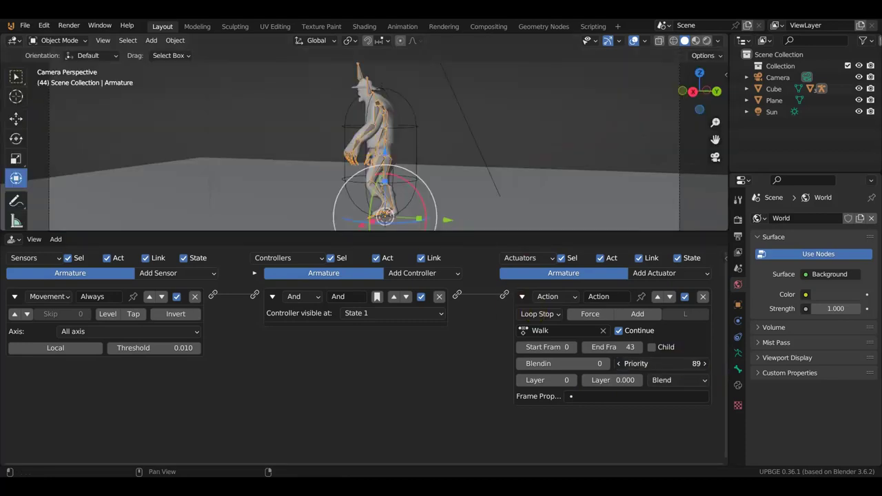
click(698, 365)
text(0)
key(Return)
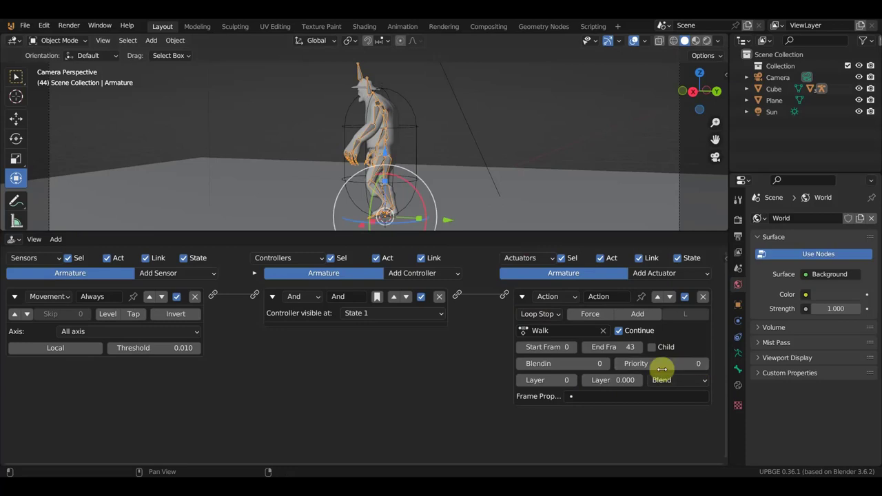
drag(565, 365, 598, 364)
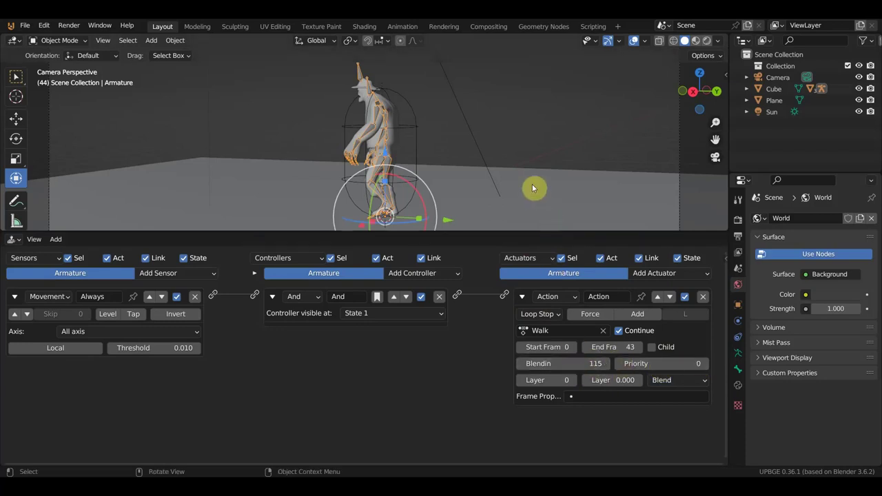
key(p)
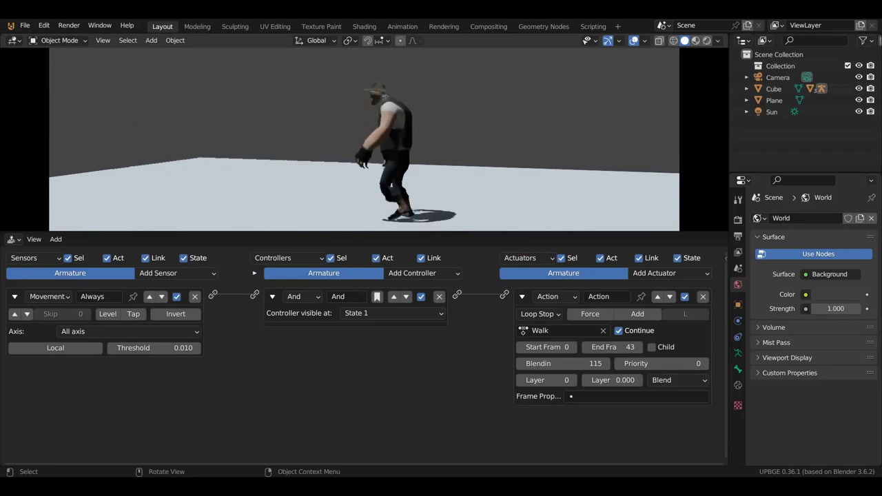
key(Escape)
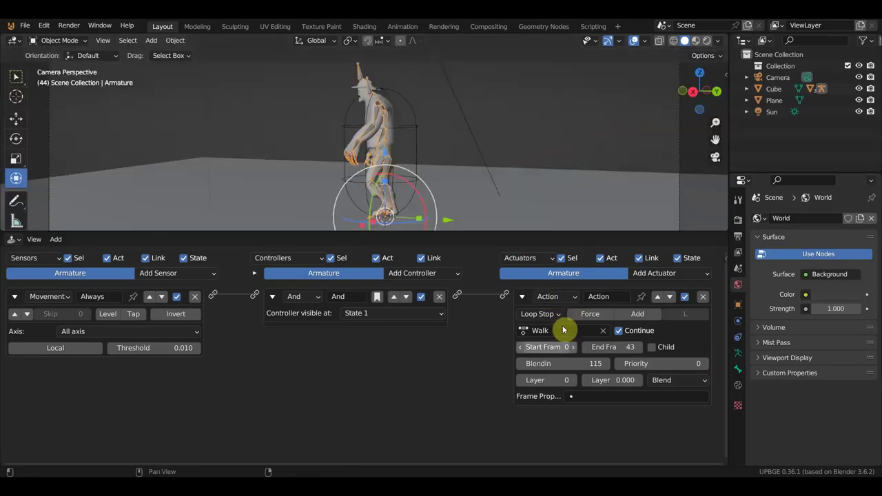
Step: Reset Blendin to 0, test the Add blend mode, then return the blend mode to Blend
click(594, 363)
text(0)
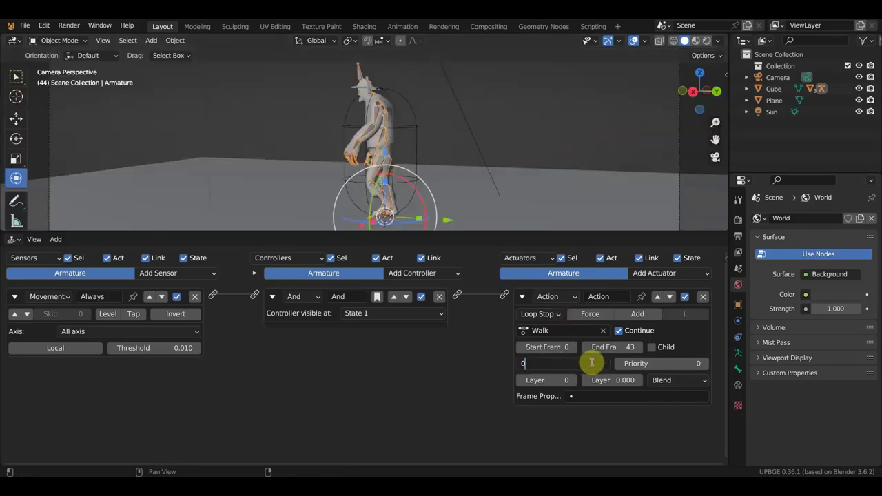
key(Return)
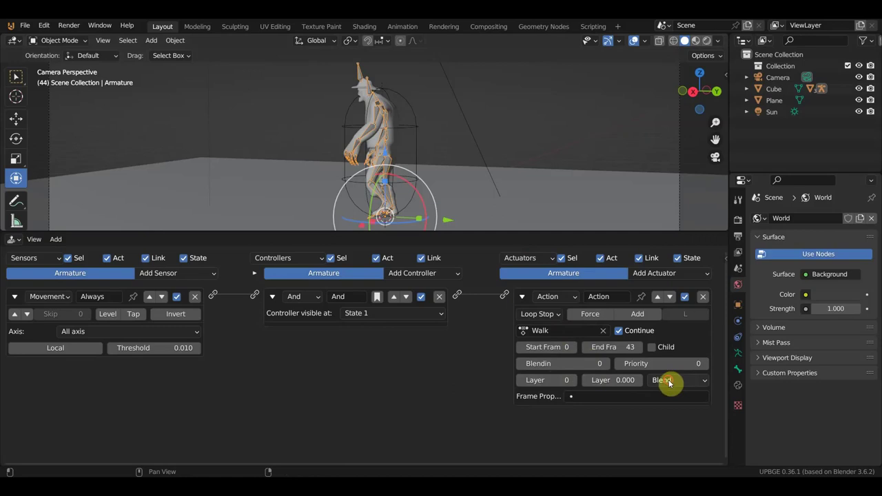
click(669, 383)
click(665, 404)
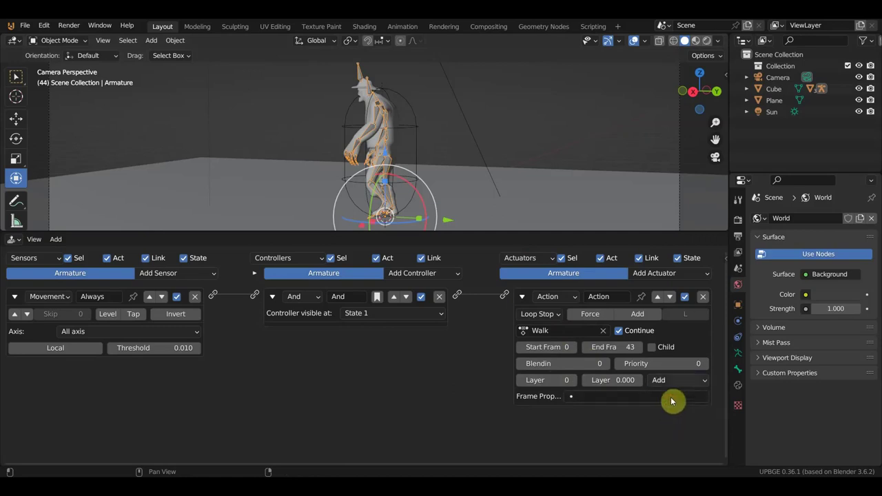
key(p)
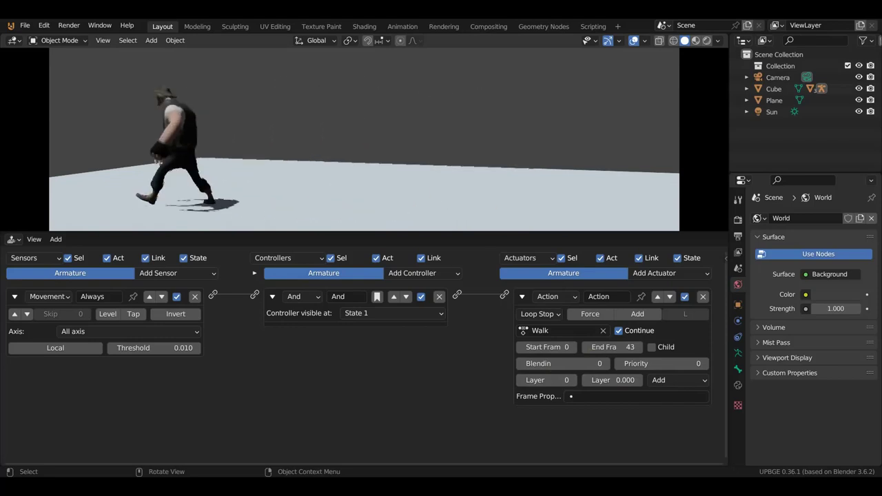
key(Escape)
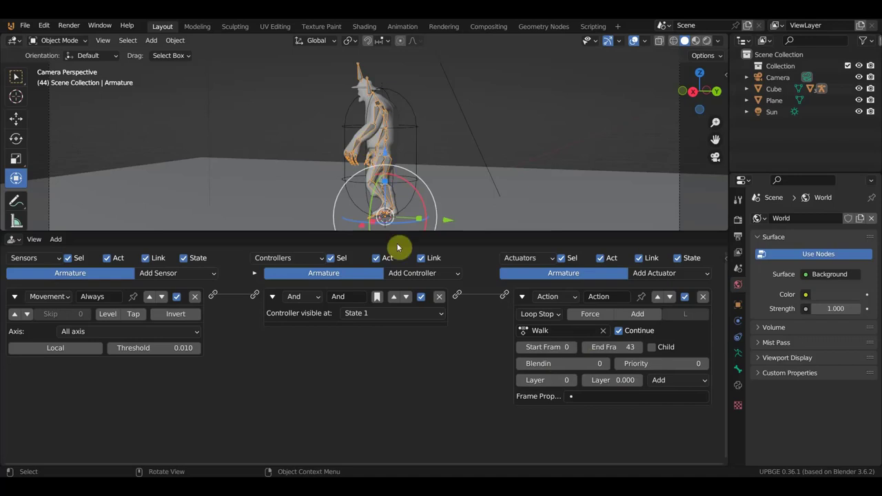
click(666, 381)
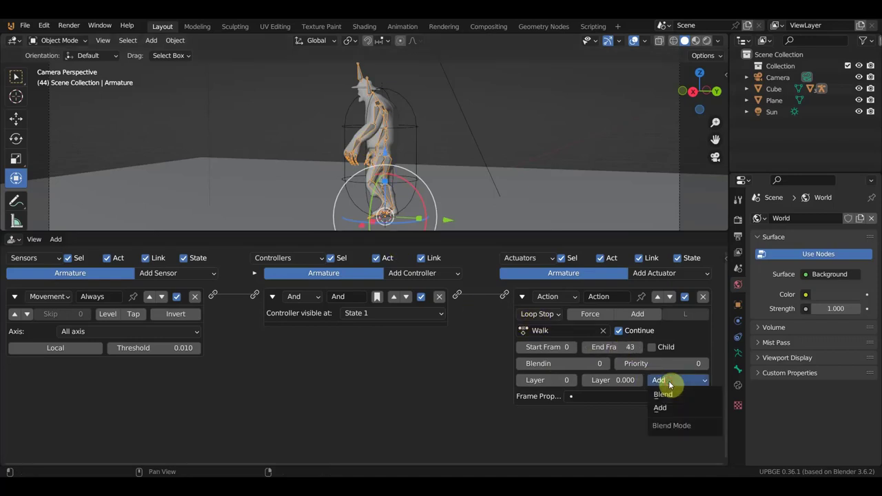
click(668, 396)
Step: Switch the interface language to Russian in Preferences and close the window
click(43, 25)
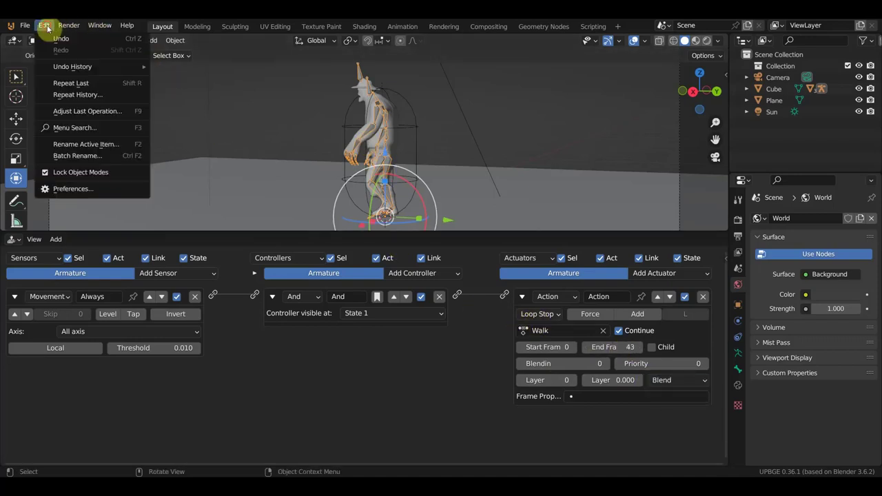
click(69, 191)
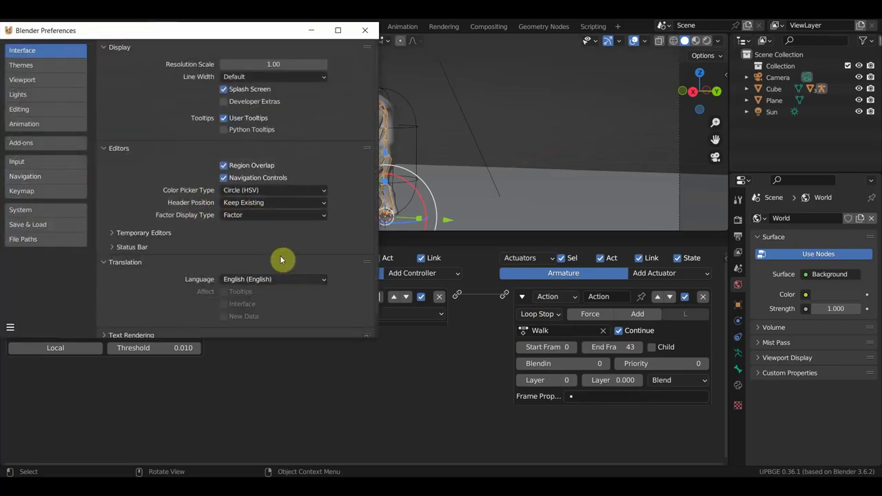
click(275, 279)
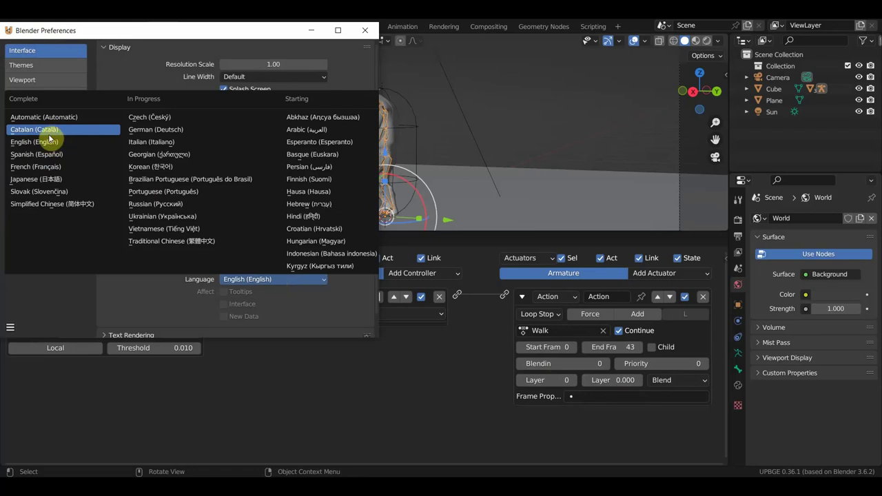
click(163, 204)
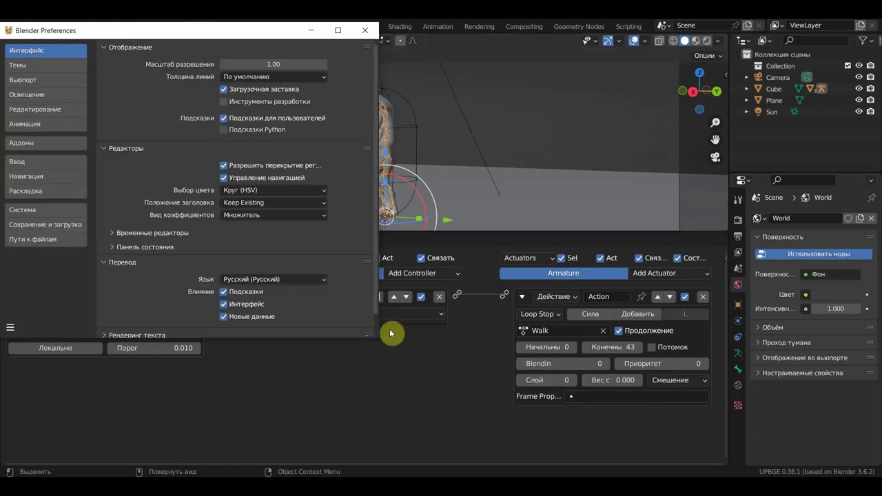
click(365, 31)
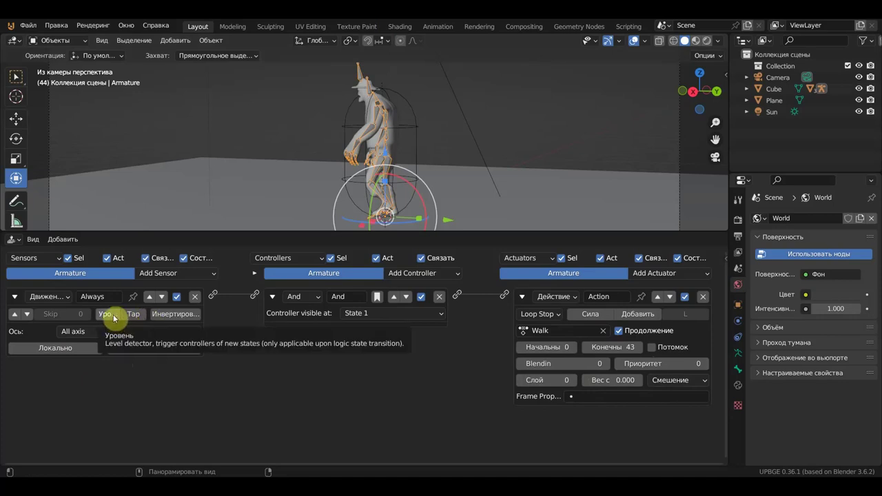
Step: Turn on Level for the Movement sensor, leave the frame property empty, and test-run the game
click(113, 315)
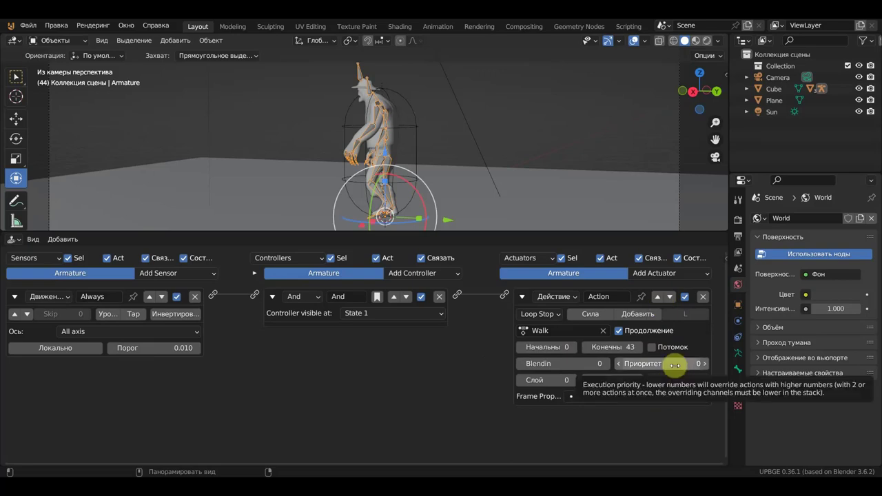
click(595, 396)
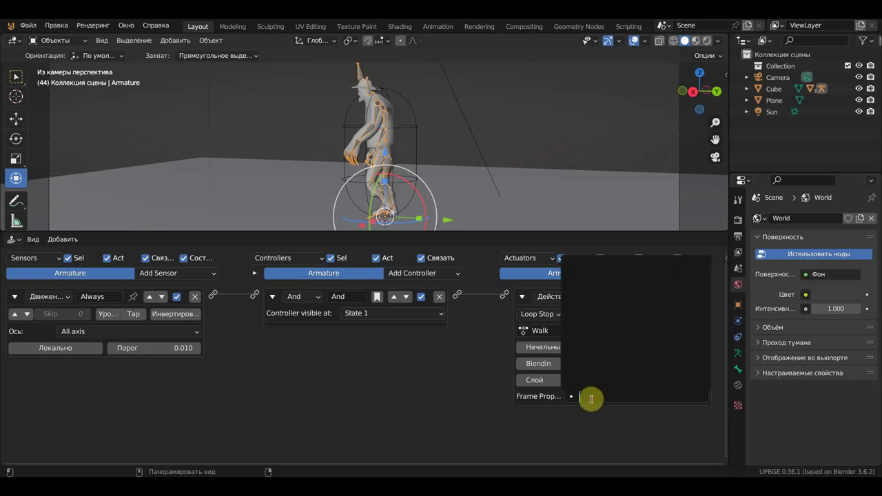
key(Escape)
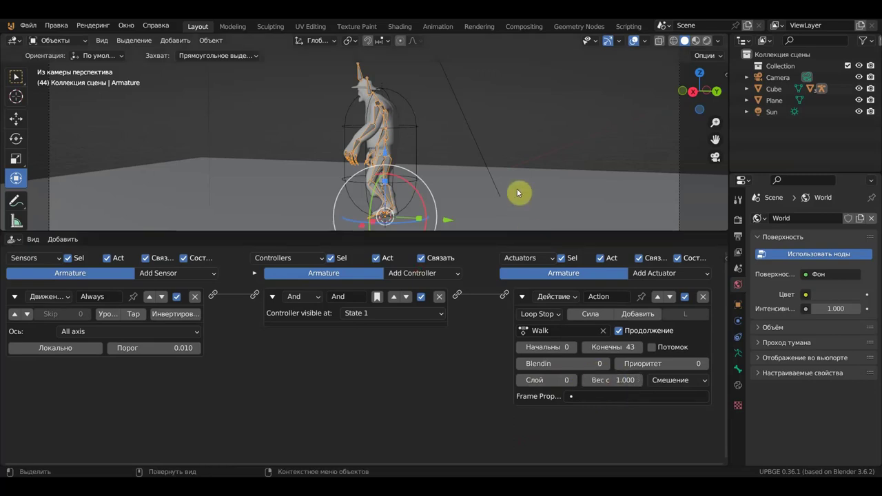
key(p)
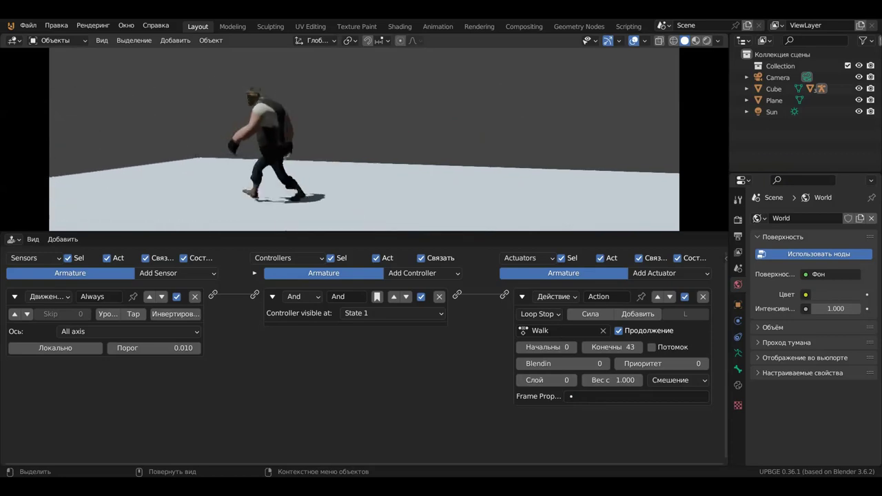
key(Escape)
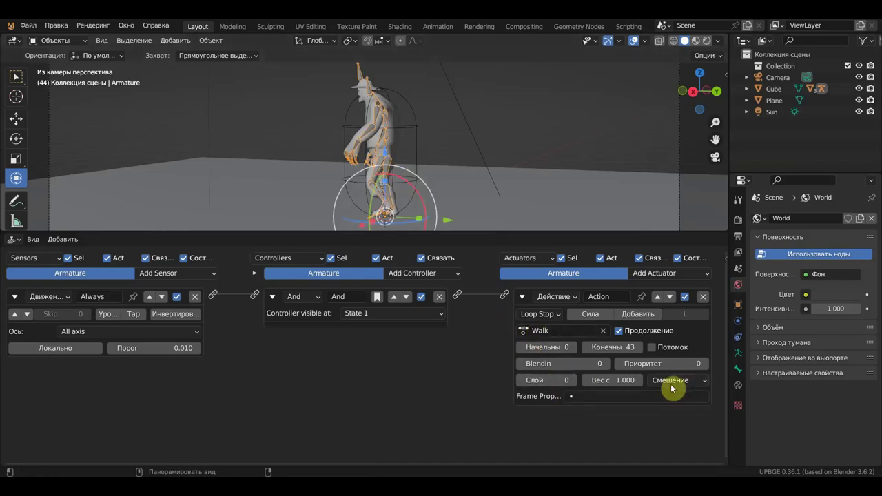
Step: Set the actuator's layer weight to 0 and swap its action from Walk to Run
click(620, 380)
key(Return)
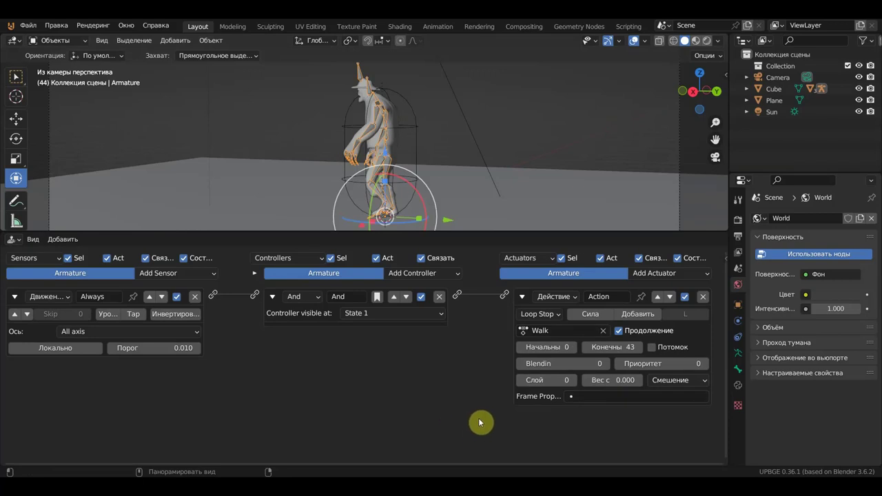
click(567, 330)
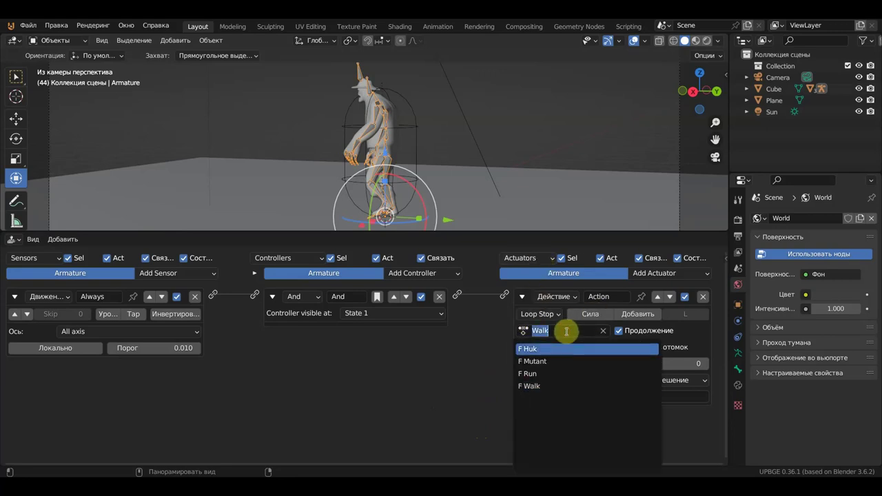
click(549, 374)
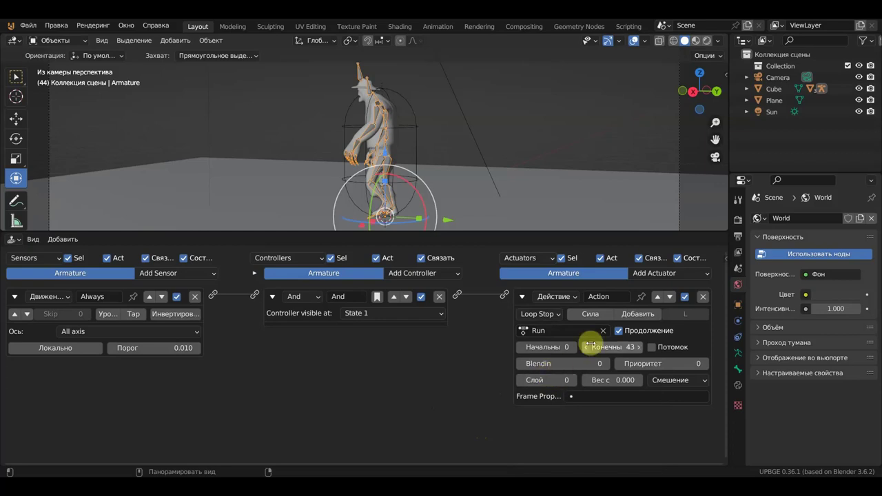
click(14, 239)
Step: Turn the bottom area into the timeline with the current frame at 43
click(201, 284)
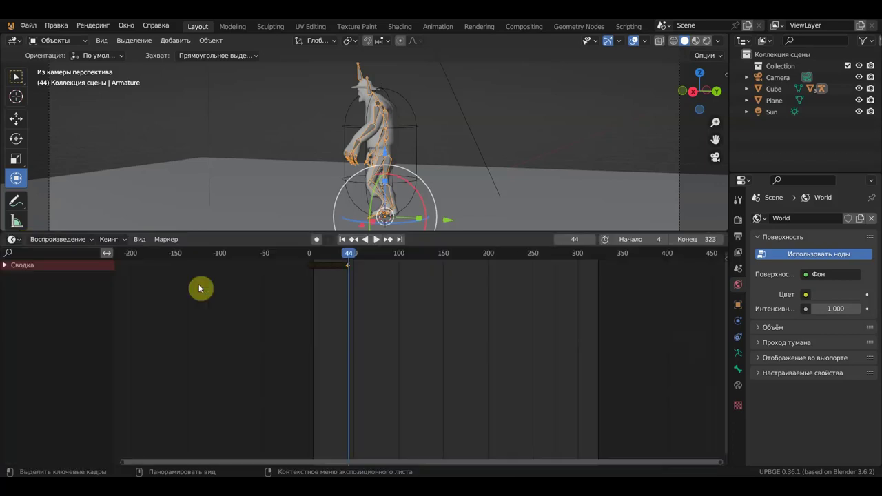
drag(350, 256, 347, 256)
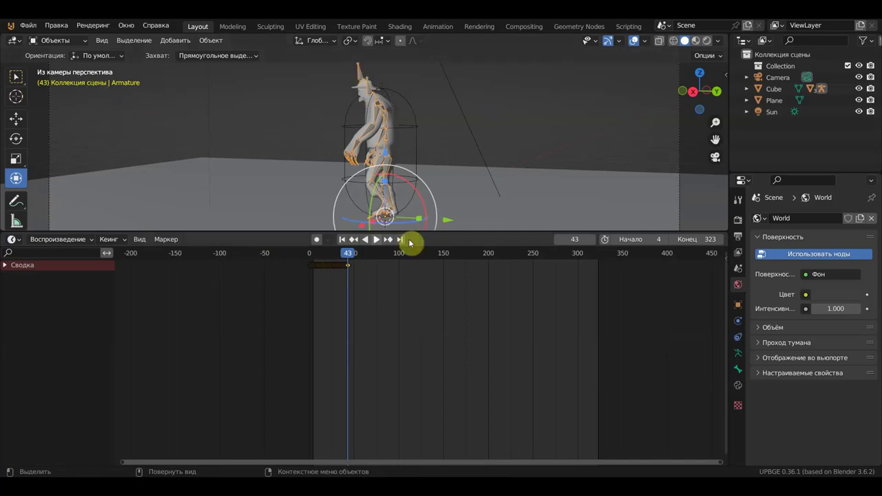
click(14, 239)
click(15, 237)
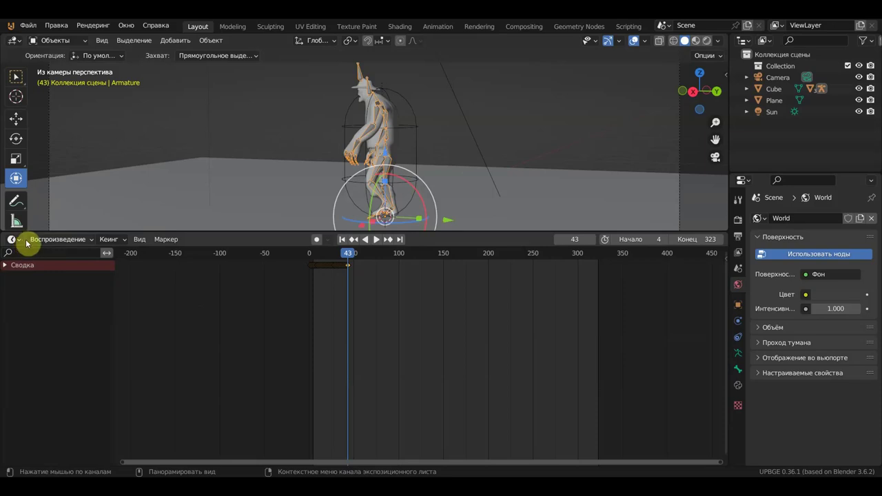
click(73, 241)
click(74, 241)
click(22, 241)
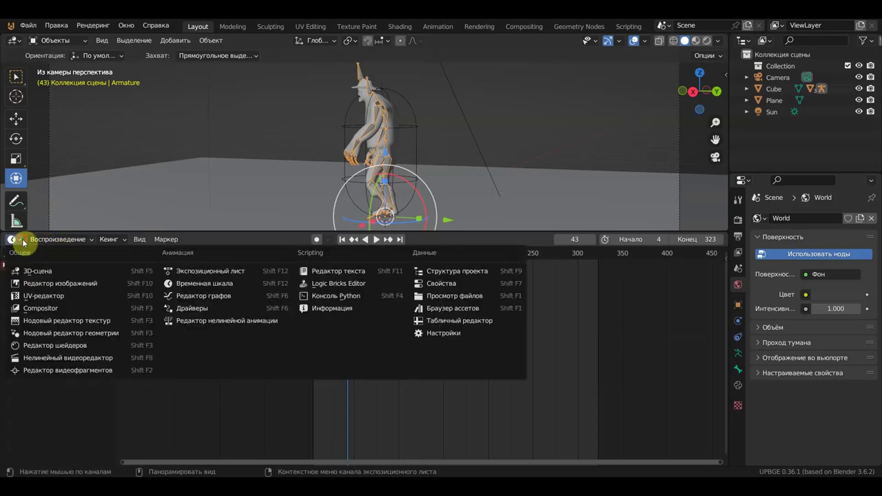
click(199, 285)
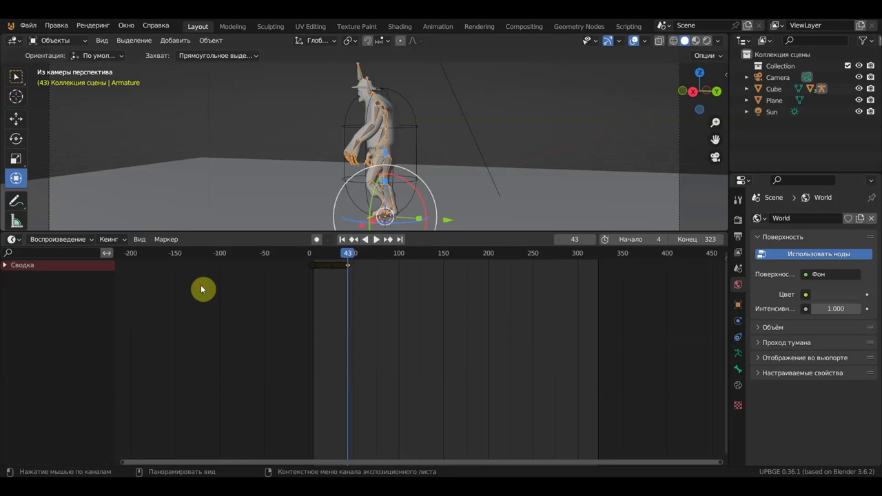
click(14, 239)
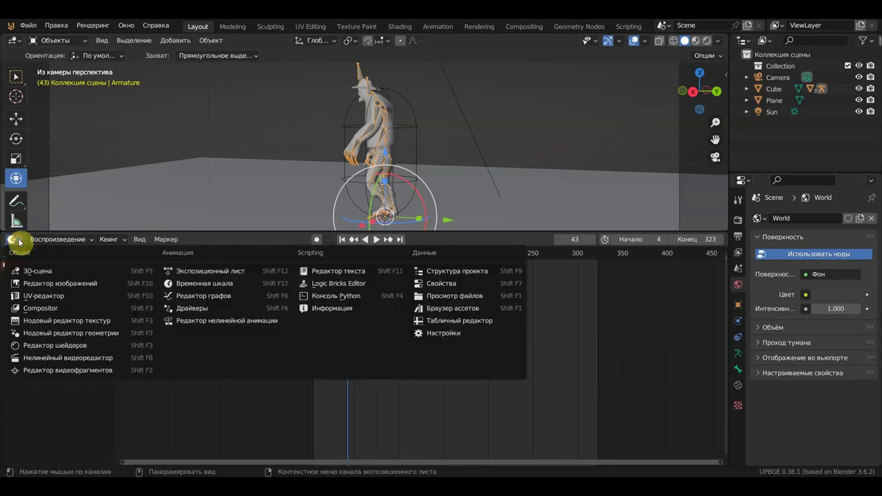
click(190, 286)
click(86, 241)
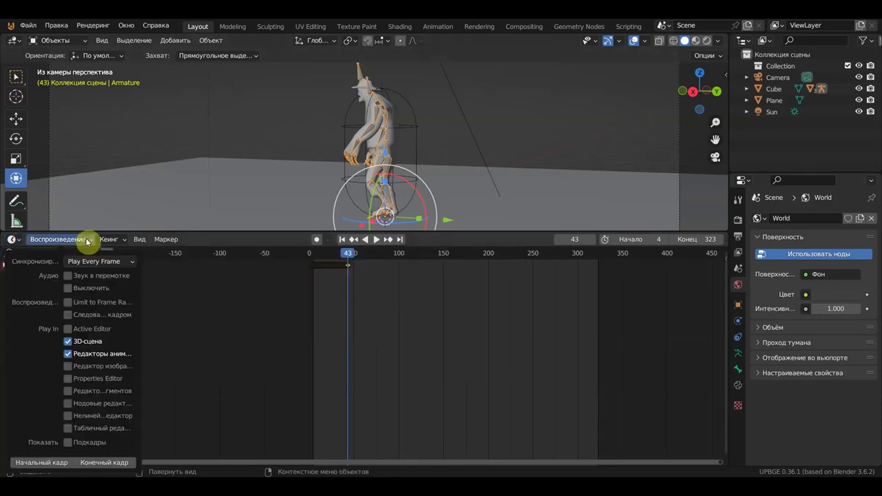
click(86, 241)
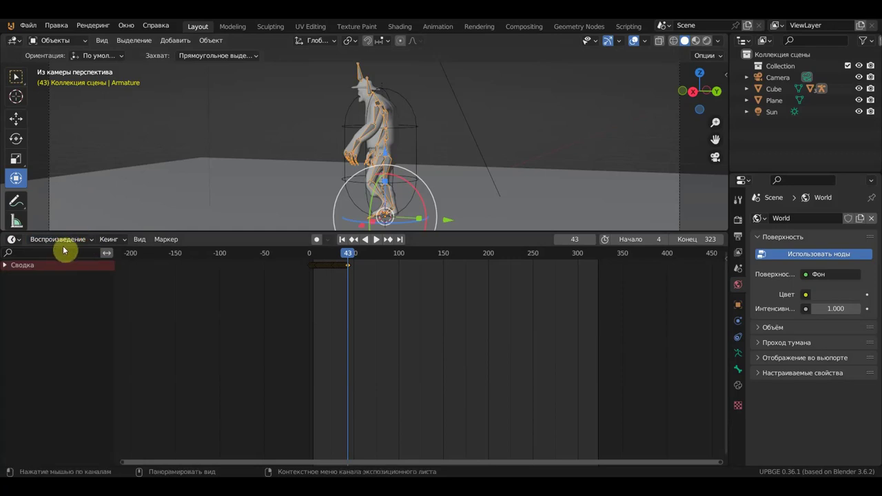
Step: Show the armature's Run action in the Dope Sheet Action Editor and move to frame 23
click(12, 239)
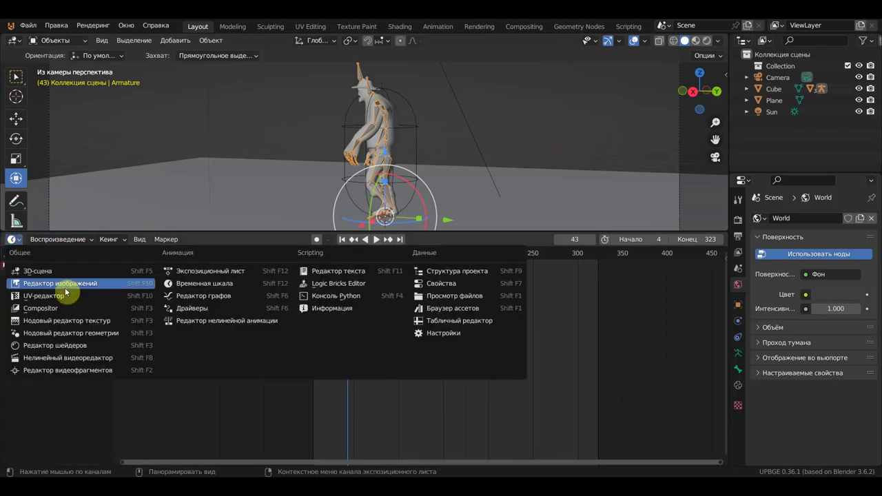
click(189, 275)
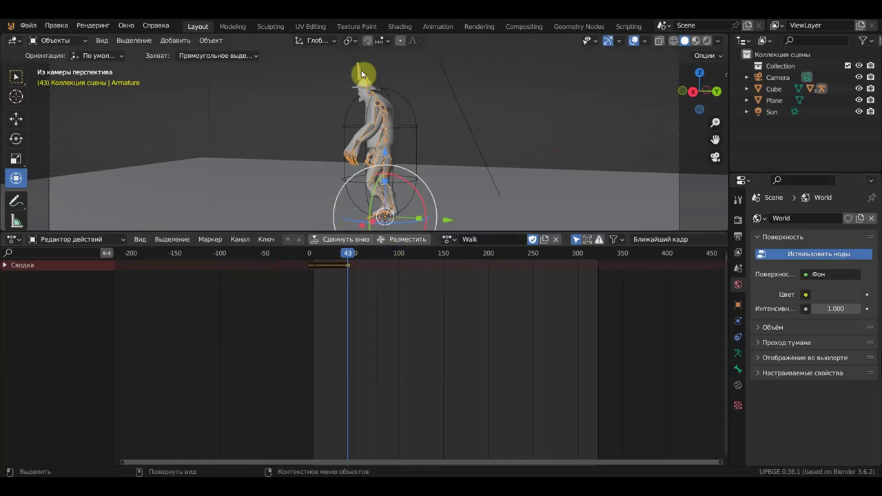
click(86, 239)
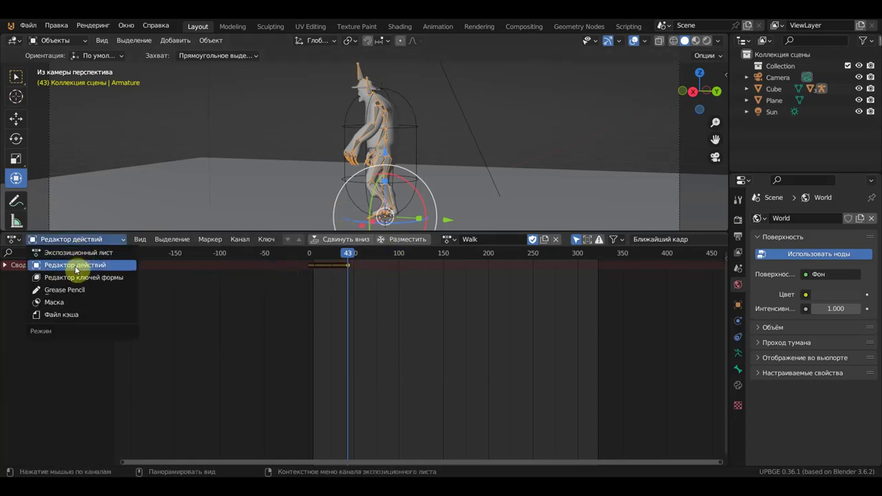
click(76, 269)
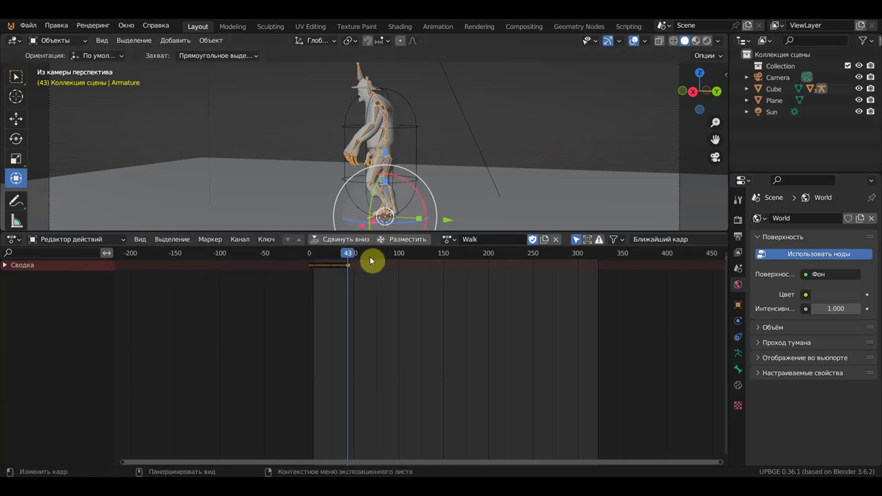
click(449, 239)
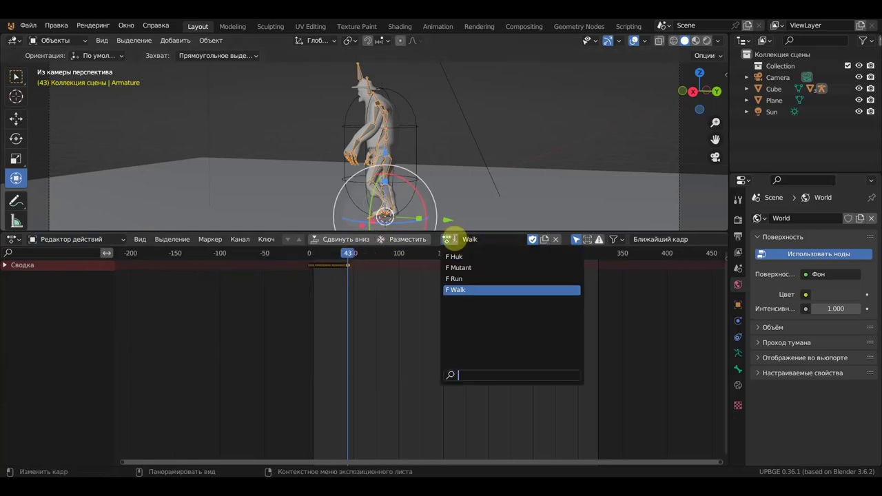
click(461, 278)
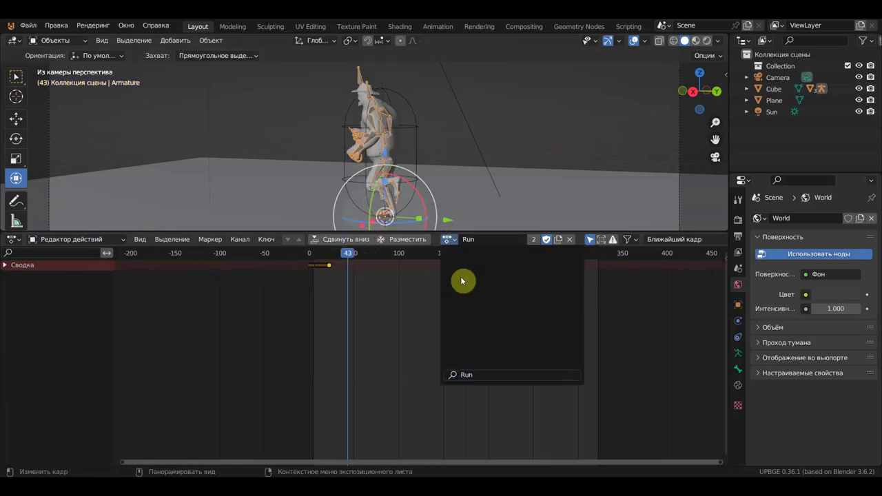
click(330, 257)
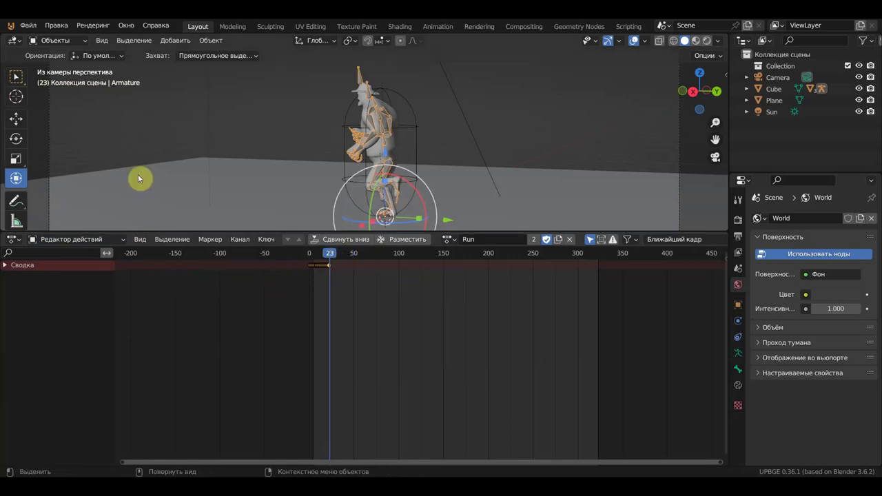
click(14, 239)
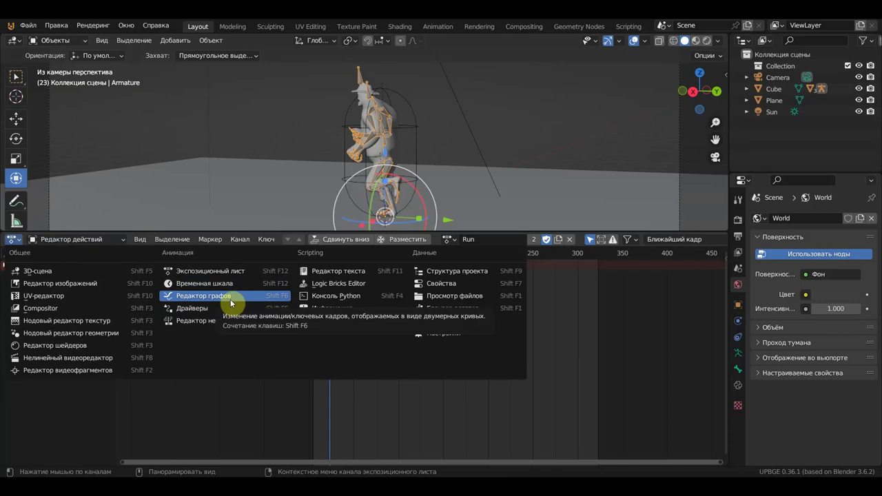
Step: Set the Run actuator's end frame to 23 in the logic bricks and start the game running forward
click(318, 283)
text(23)
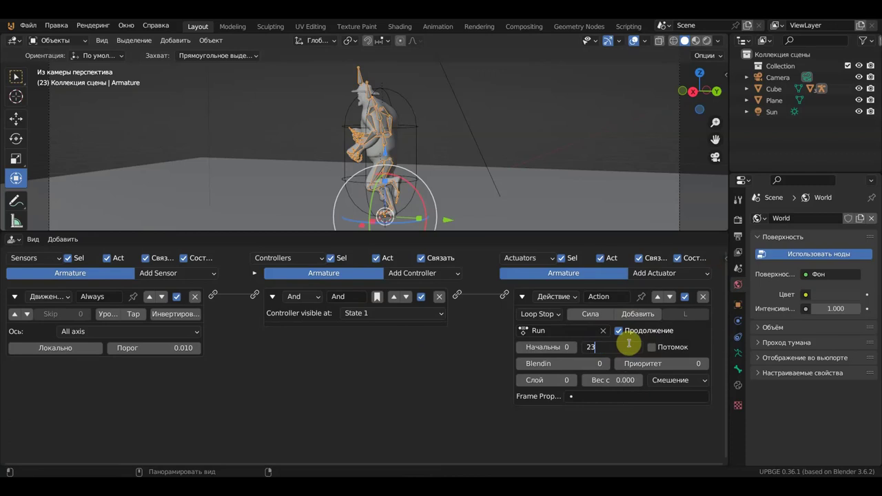
key(Return)
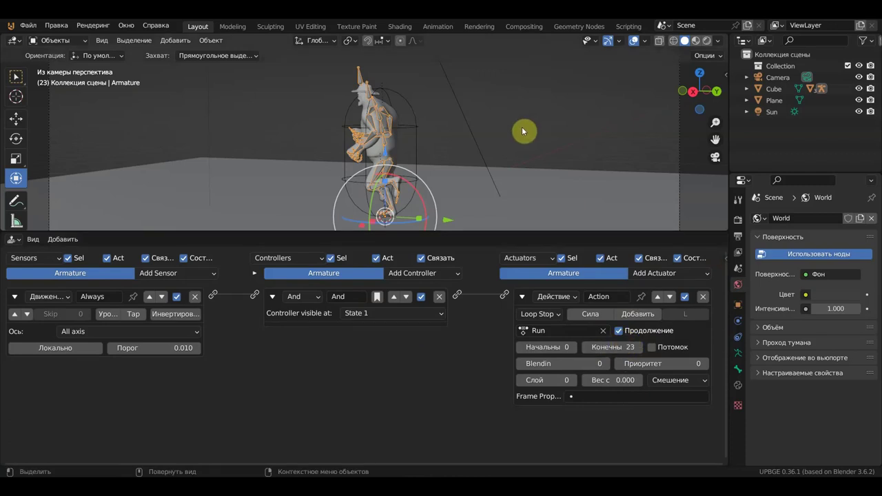
key(p)
key(w)
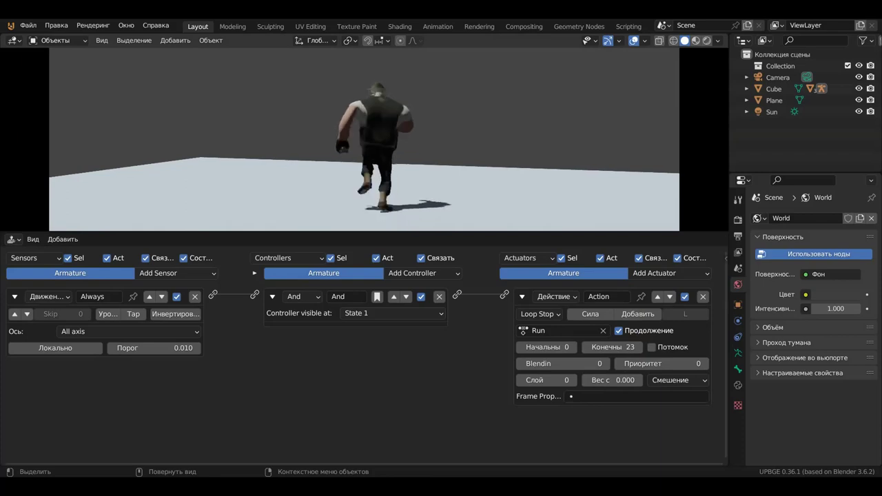
Step: Steer the running character around the plane with W, A, S, D, then stop the game
key(a)
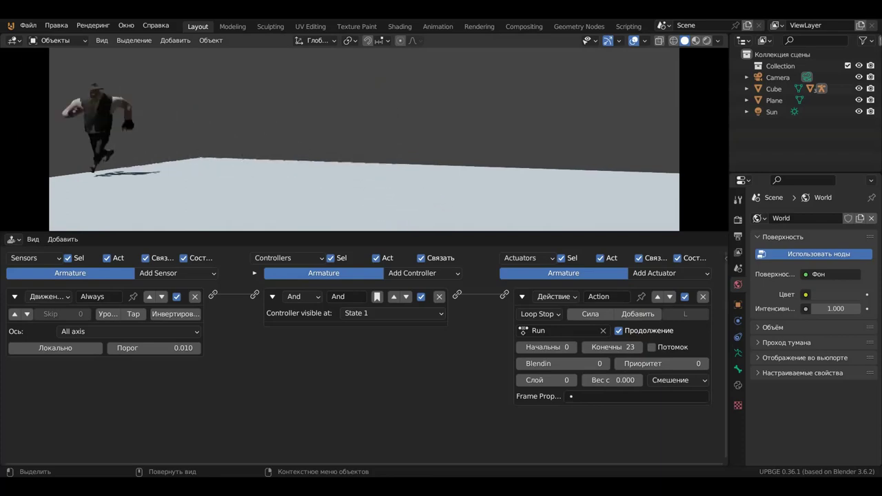
key(s)
key(d)
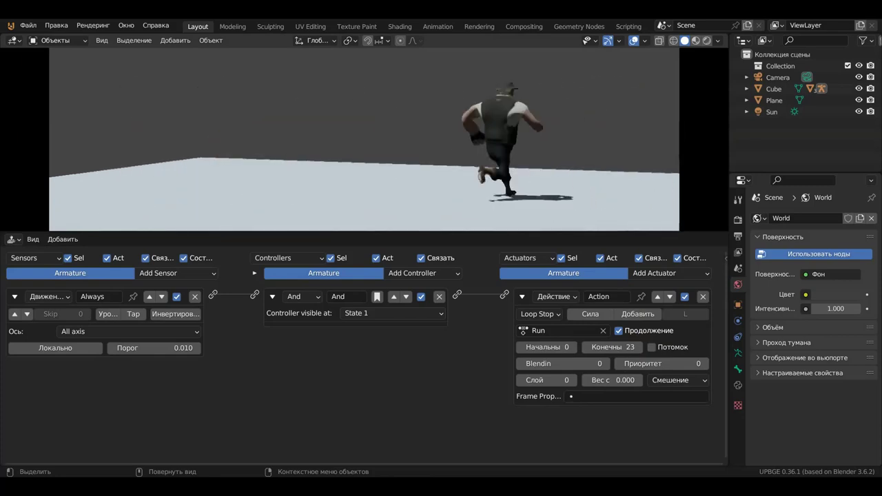
key(a)
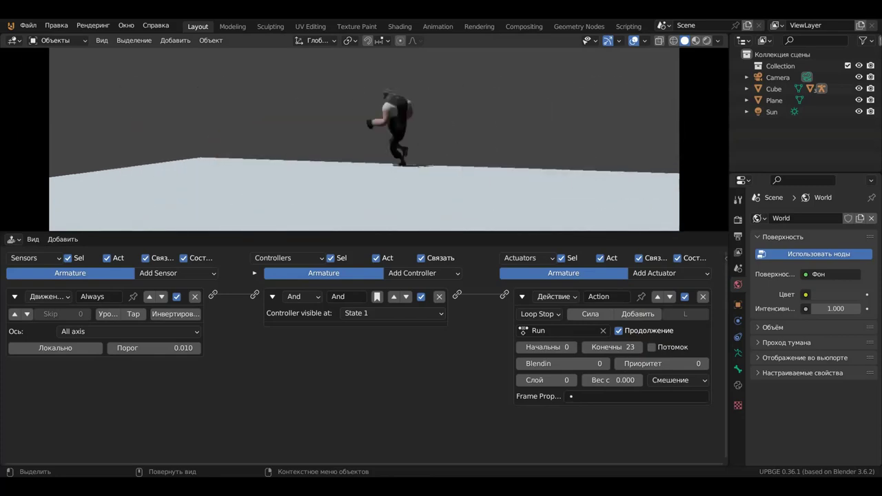
key(d)
key(s)
key(d)
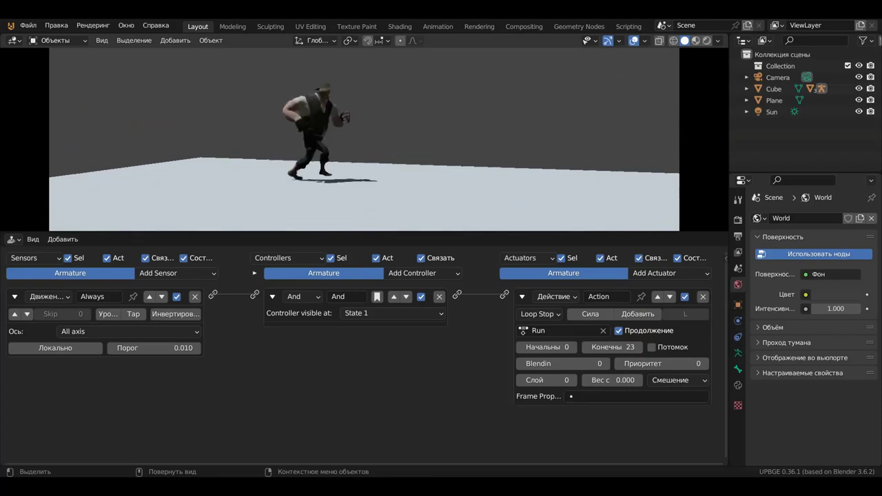
key(a)
key(d)
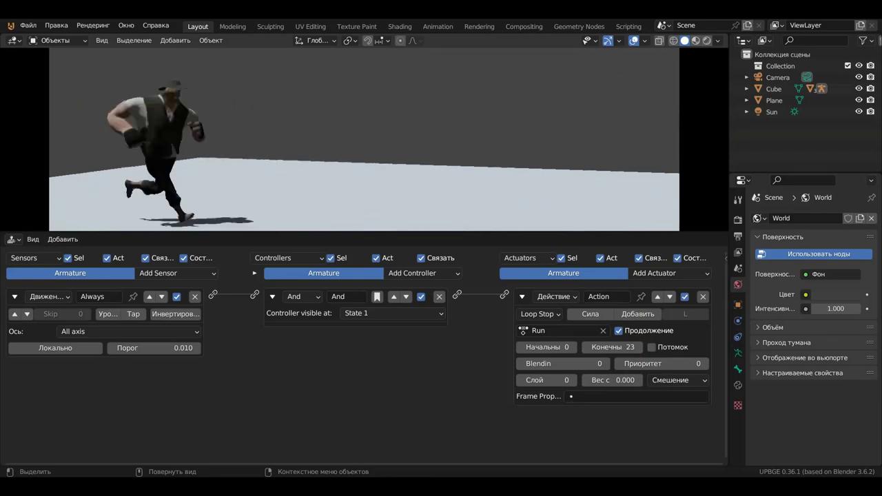
key(s)
key(a)
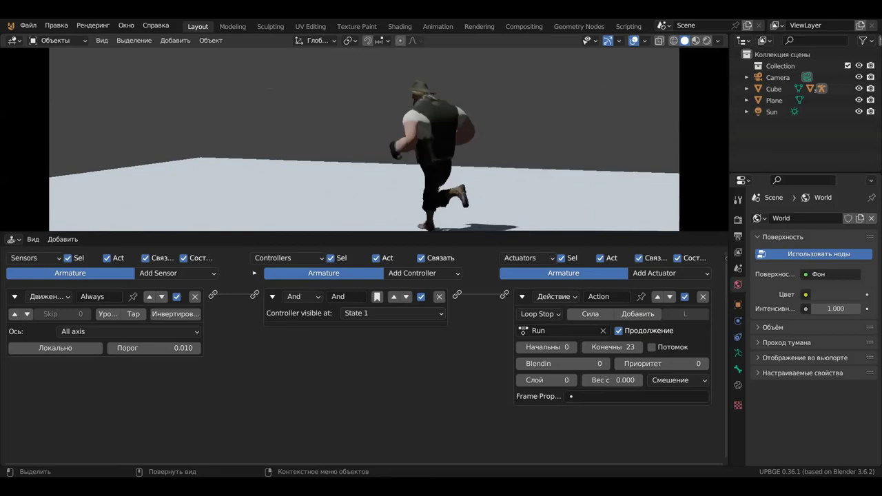
key(w)
key(a)
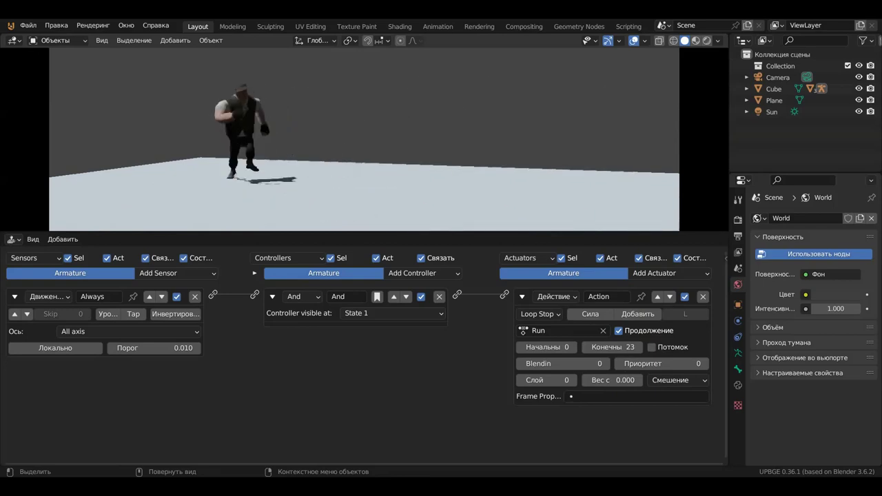
key(d)
key(a)
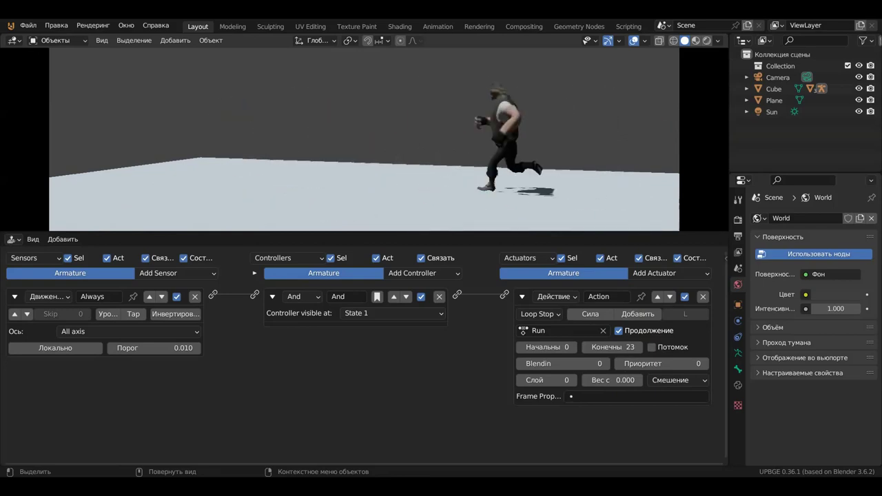
key(w)
key(s)
key(a)
key(d)
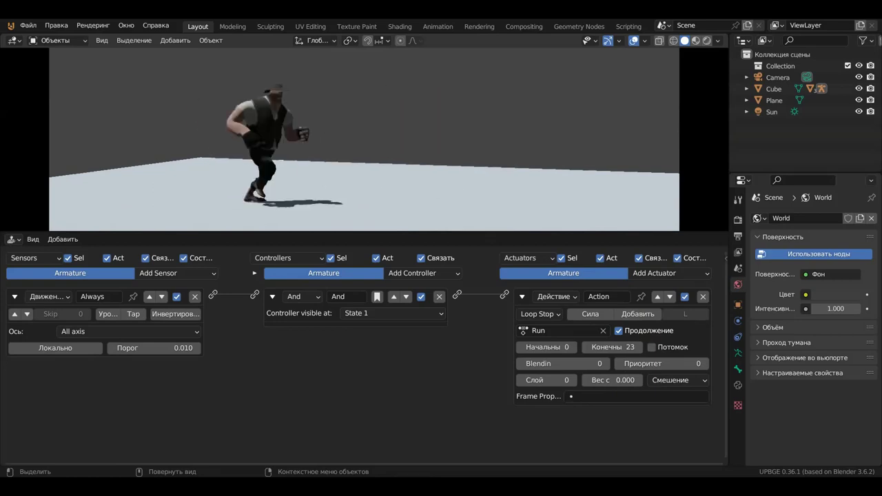
key(s)
key(a)
key(d)
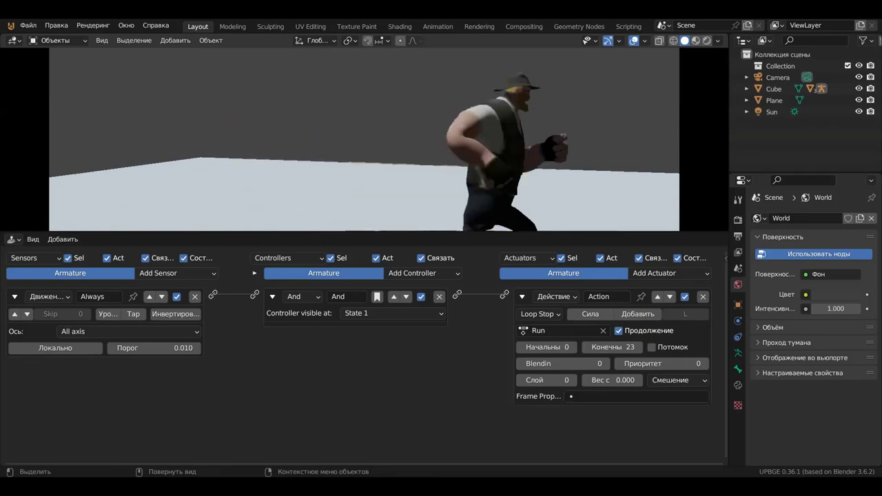
key(w)
key(a)
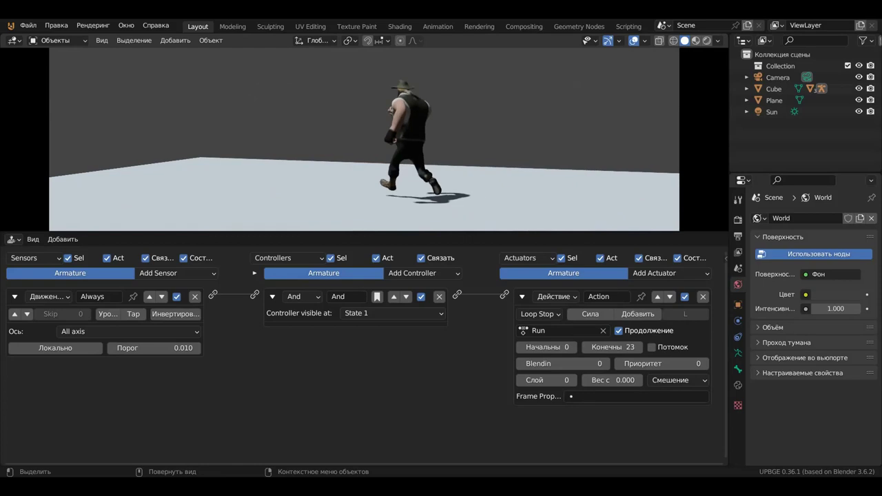
key(Escape)
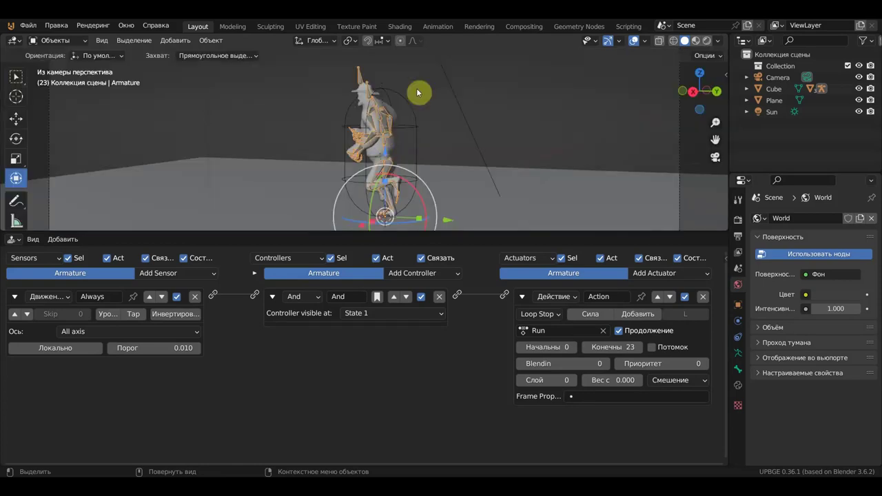
Step: Set the armature's Action actuator to play the Walk action with end frame 43
click(554, 332)
click(534, 386)
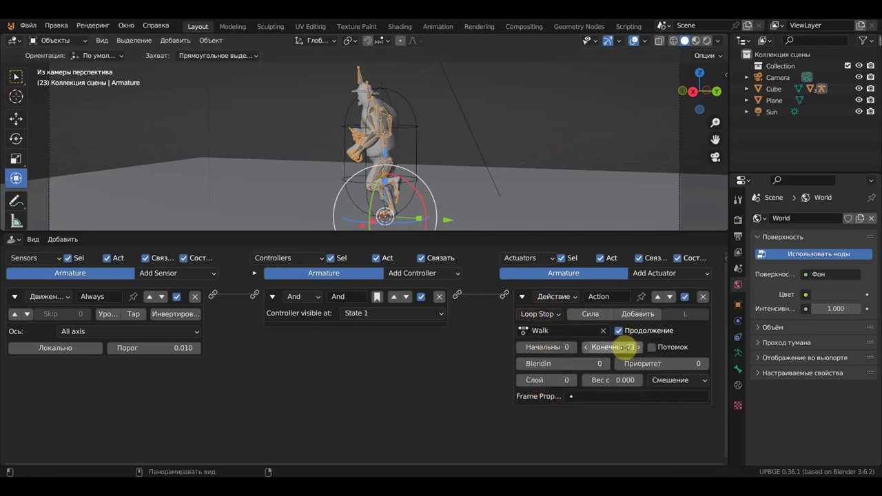
click(628, 350)
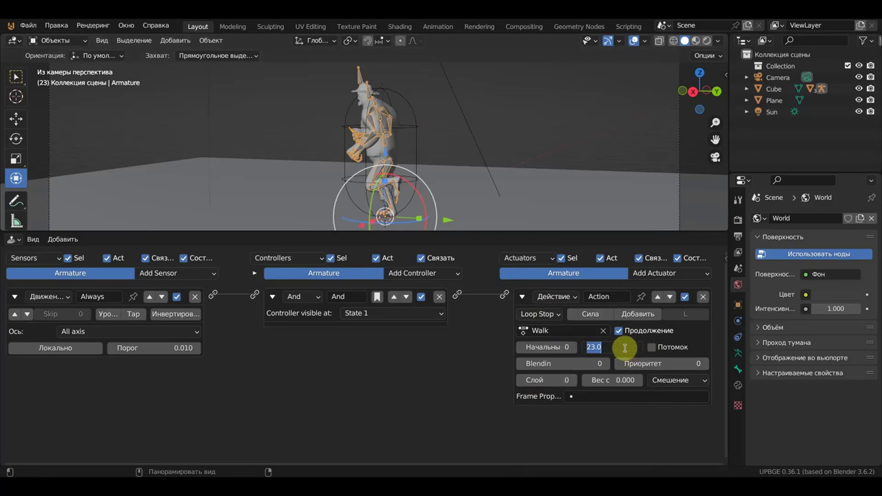
text(43)
key(Return)
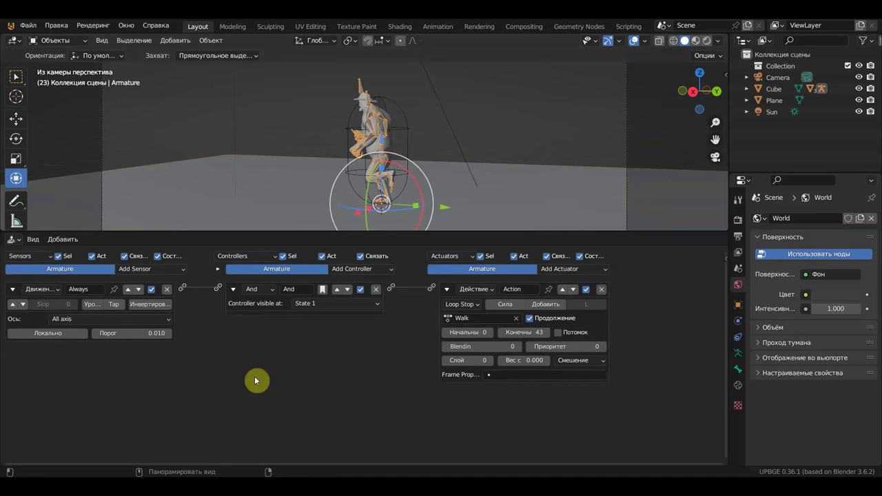
Step: Collapse the Cube's Mouse sensor, then select the Camera to view its empty logic bricks
scroll(338, 382, up, 2)
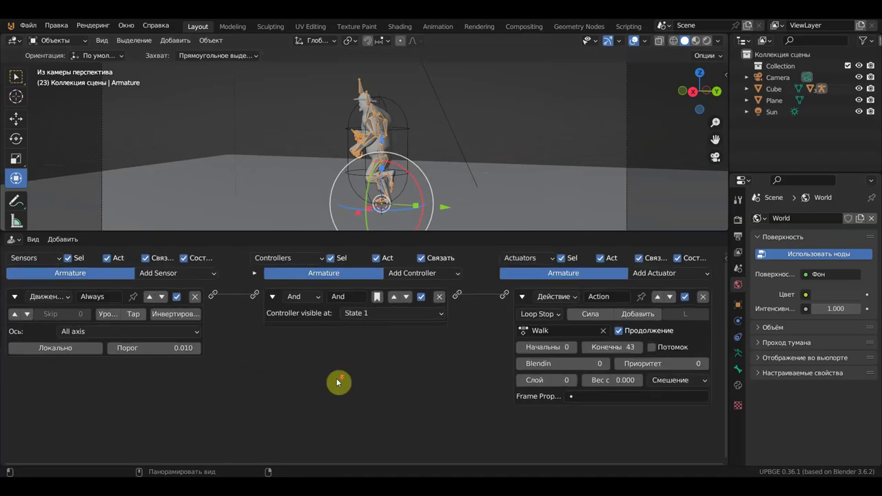
click(404, 149)
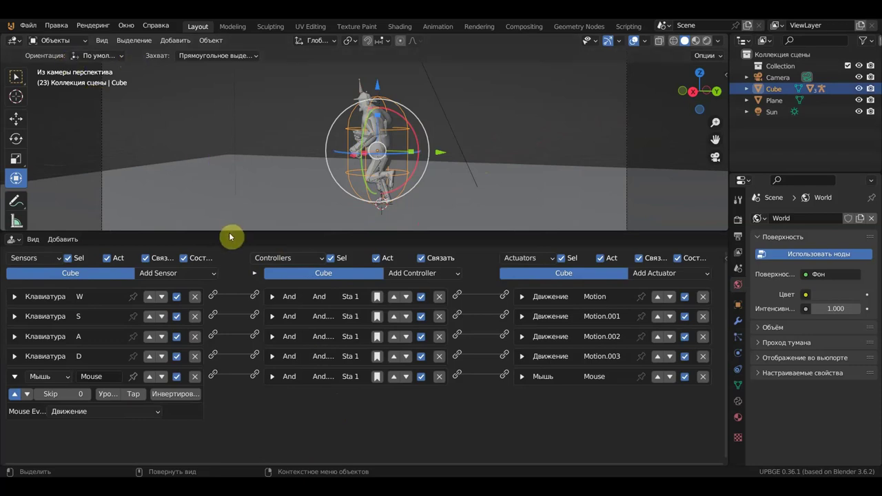
drag(229, 237, 228, 263)
click(13, 405)
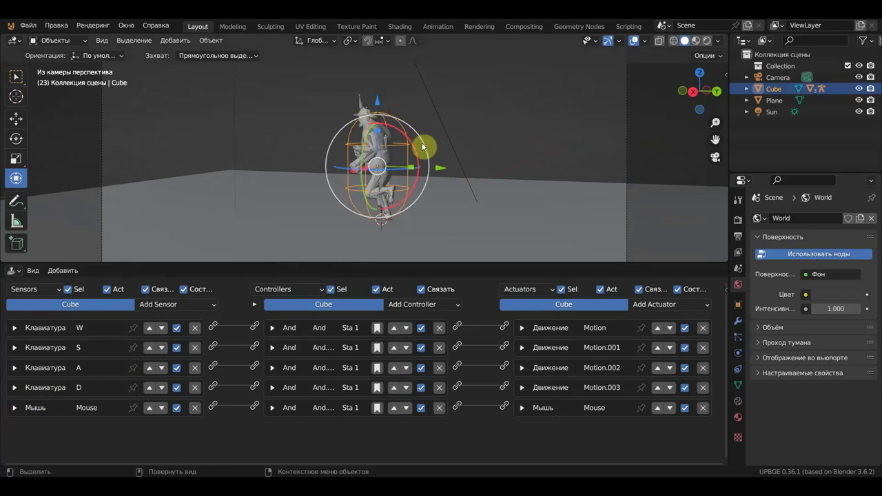
click(627, 153)
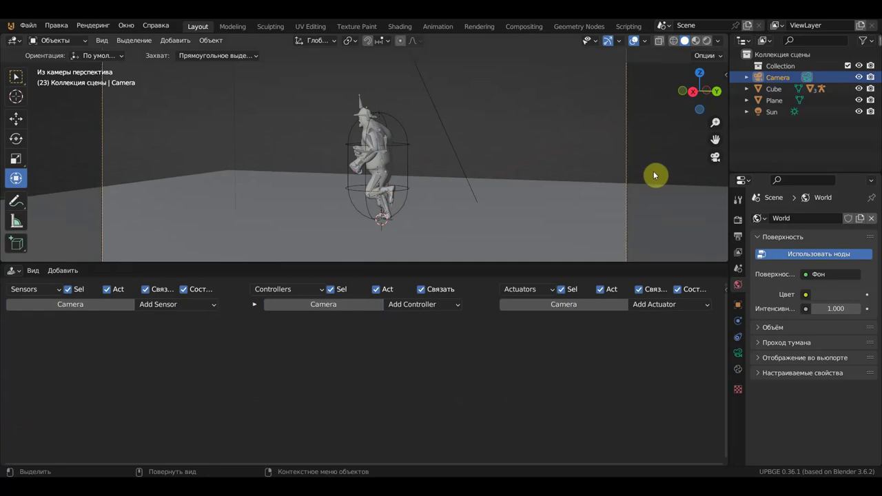
Step: Scale the Camera to 0.859, fly the view close behind the character, and enlarge the viewport
key(s)
click(613, 167)
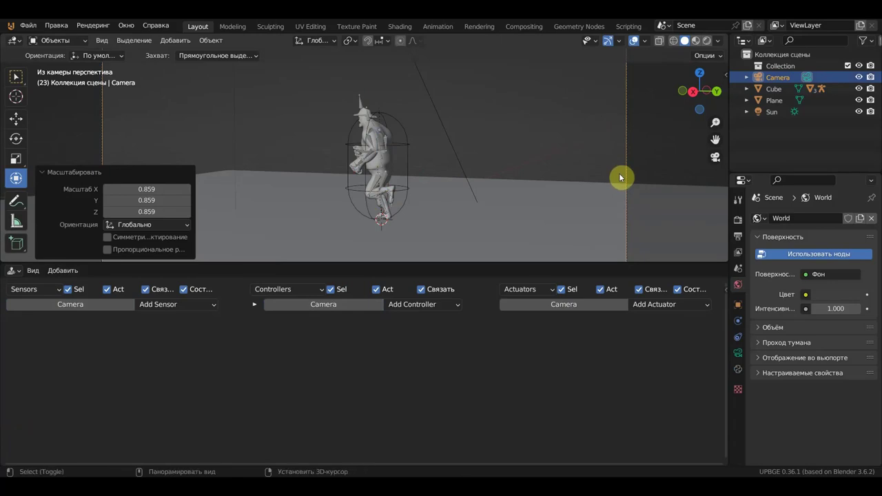
key(shift+grave)
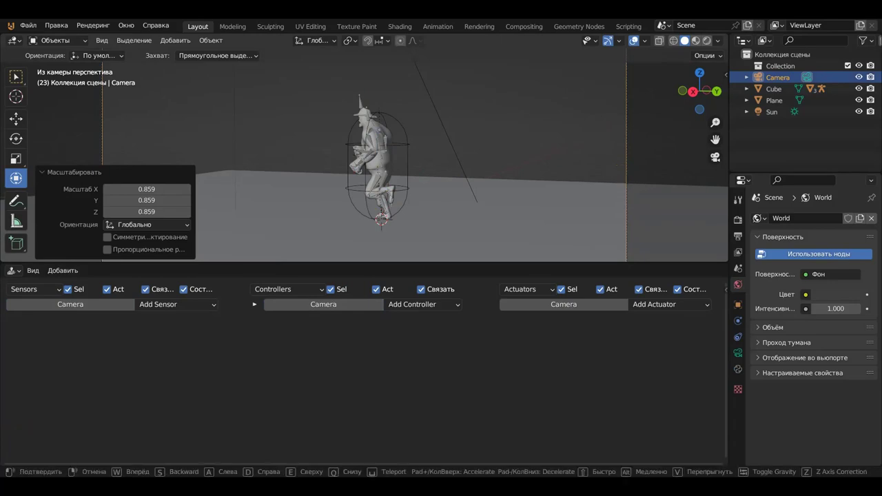
key(w)
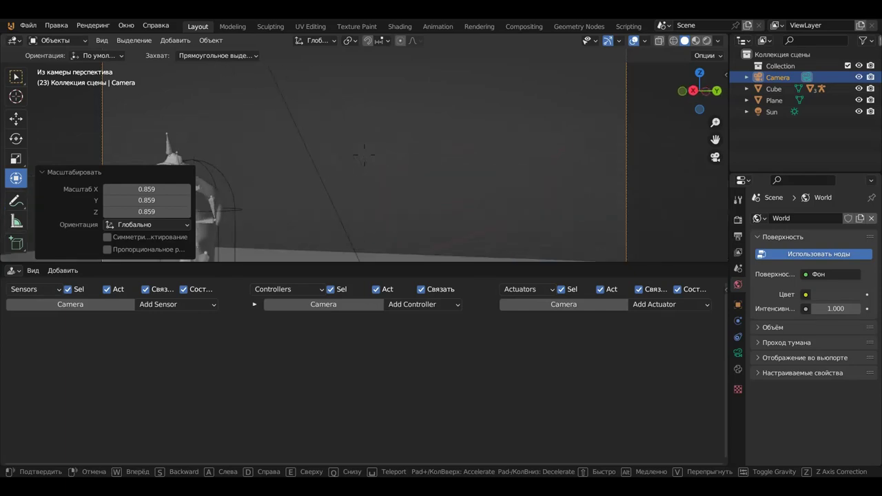
key(w)
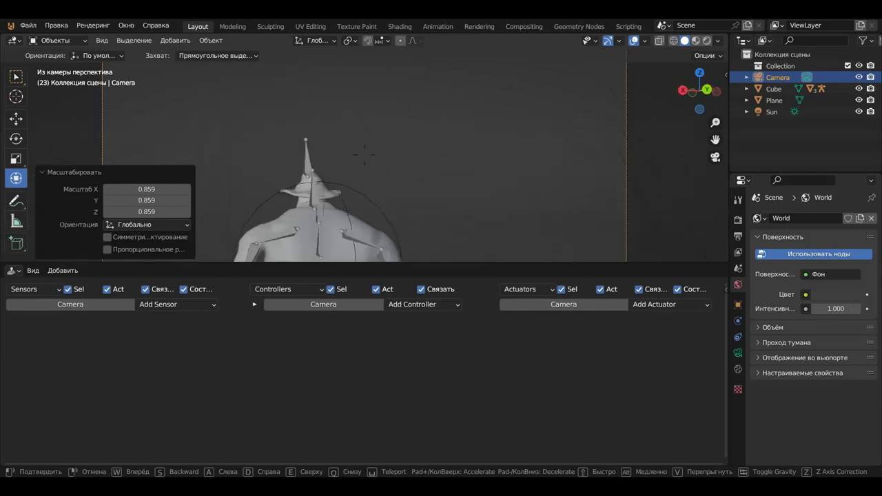
key(w)
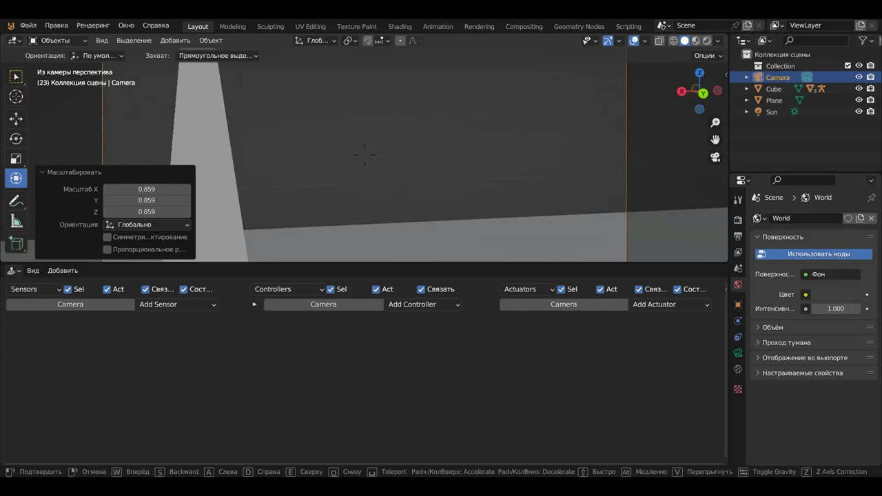
key(s)
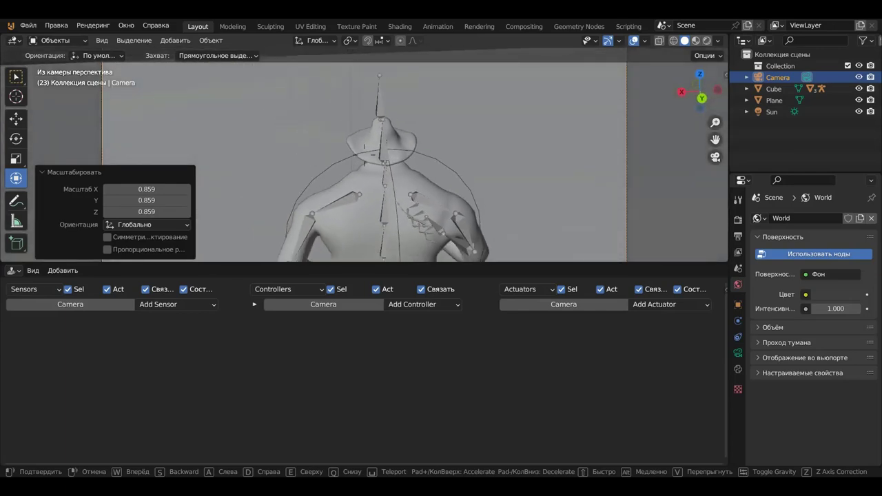
key(s)
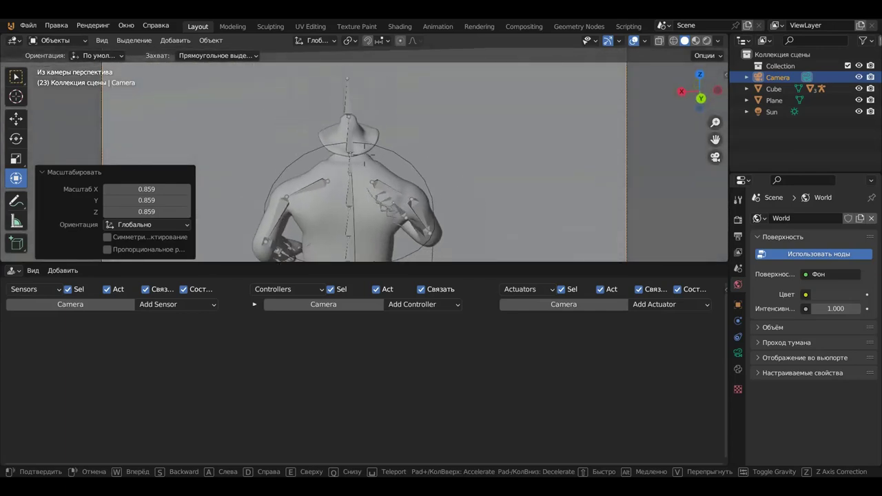
key(q)
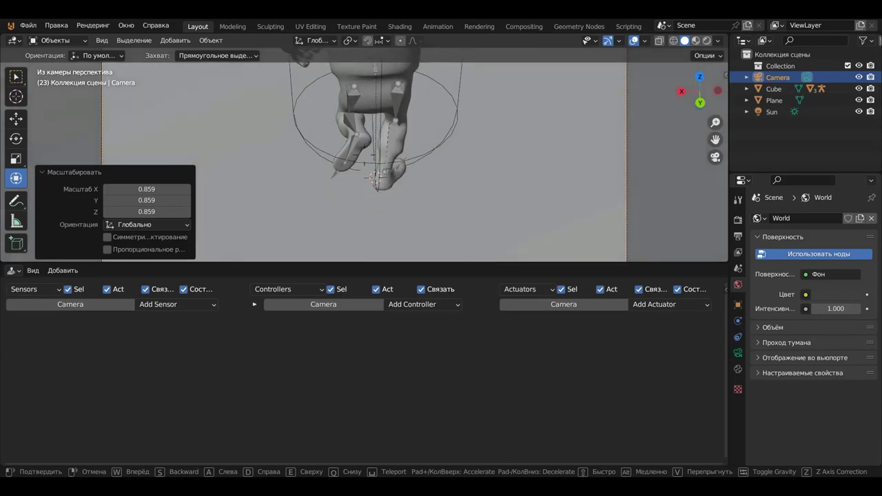
key(q)
key(e)
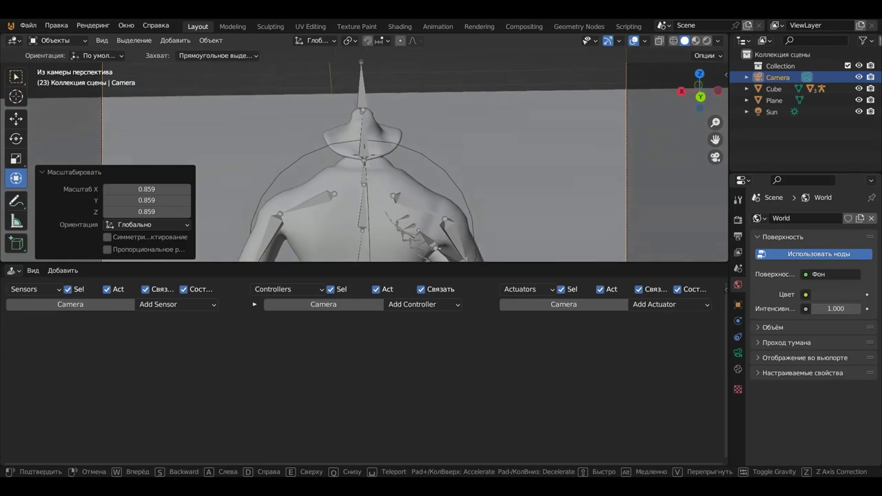
click(620, 177)
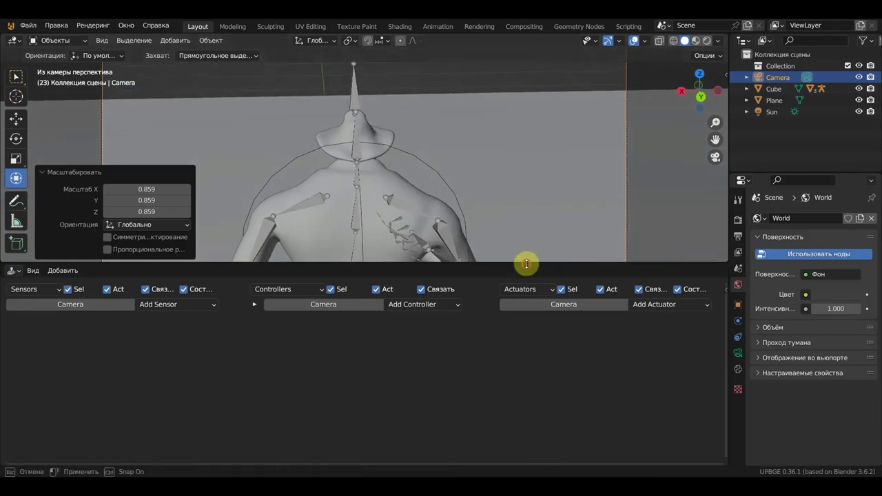
drag(527, 262, 527, 383)
Step: Try scaling up the character's armature, then undo the scaling
scroll(560, 290, down, 2)
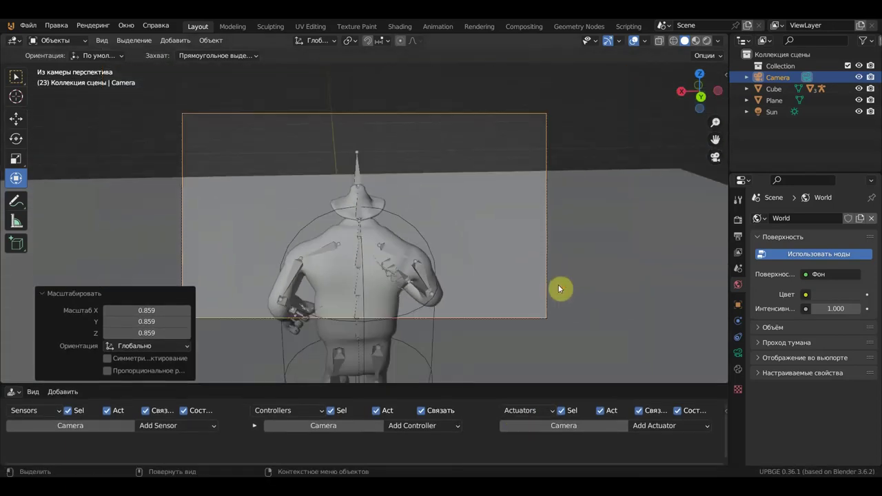
scroll(543, 281, down, 2)
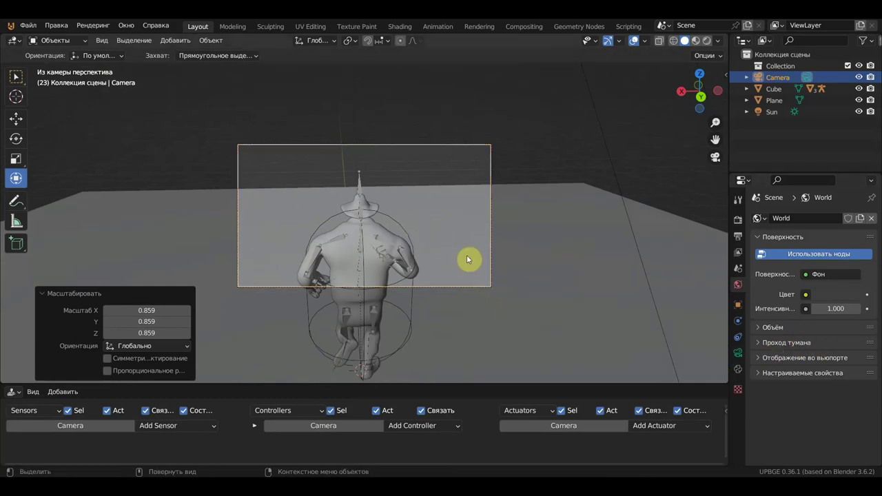
click(359, 186)
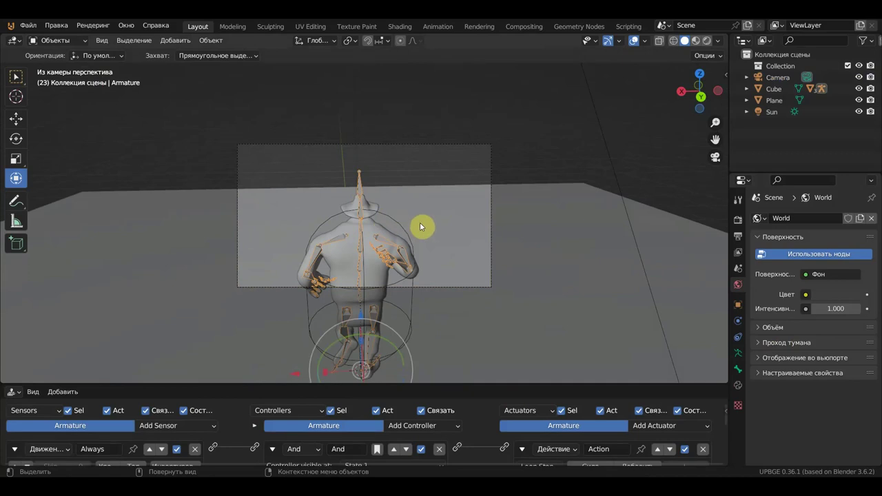
key(s)
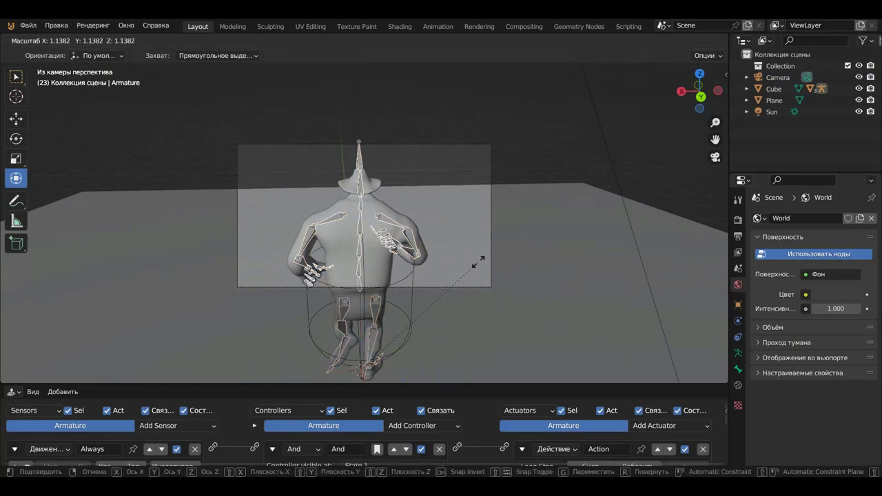
click(467, 267)
key(ctrl+z)
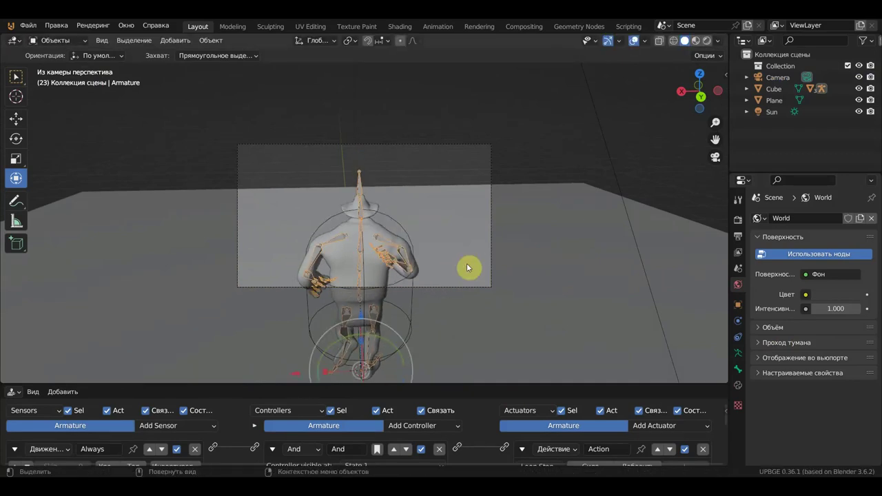
Step: Scale the character's Cube to 1.437 and briefly play the timeline to frame 40
click(401, 225)
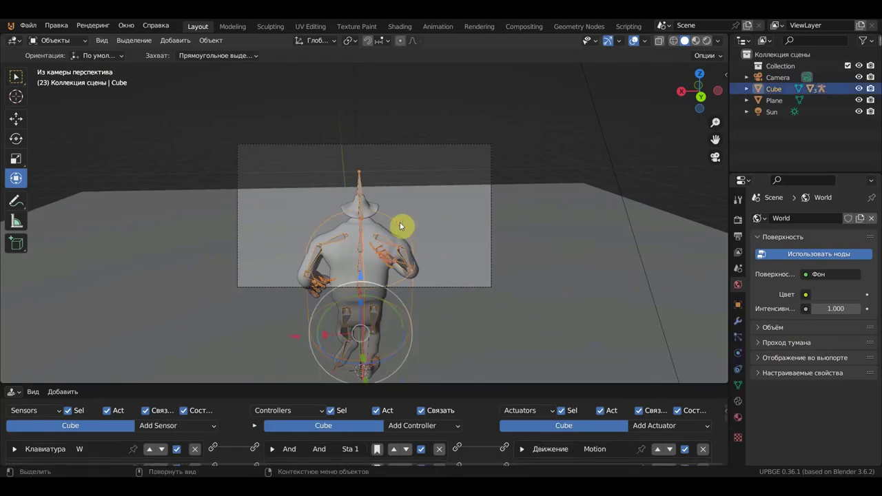
key(s)
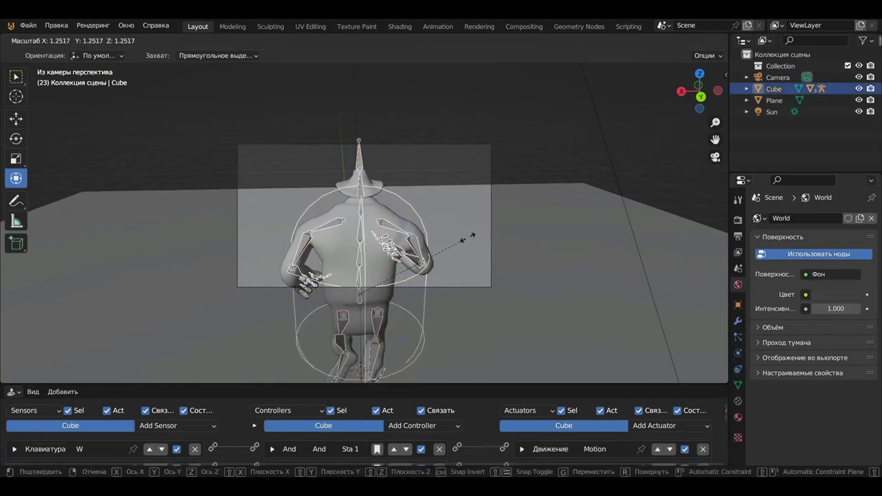
click(484, 237)
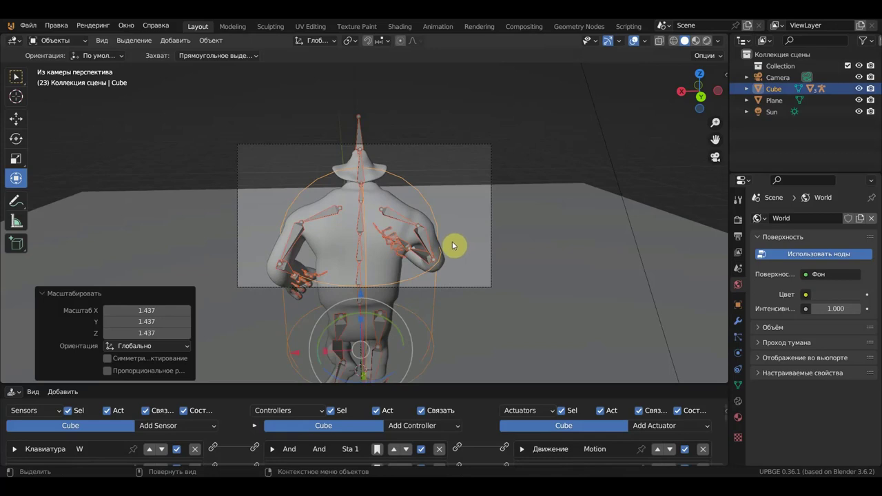
key(space)
key(space)
key(p)
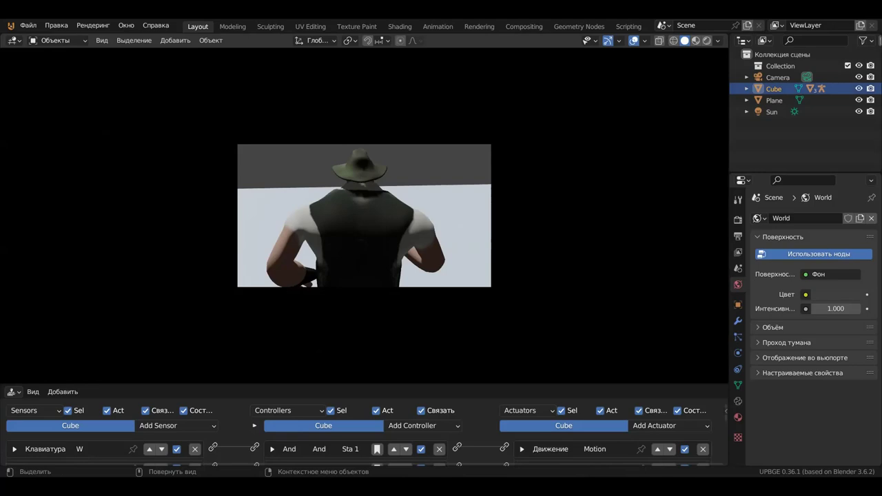
key(w)
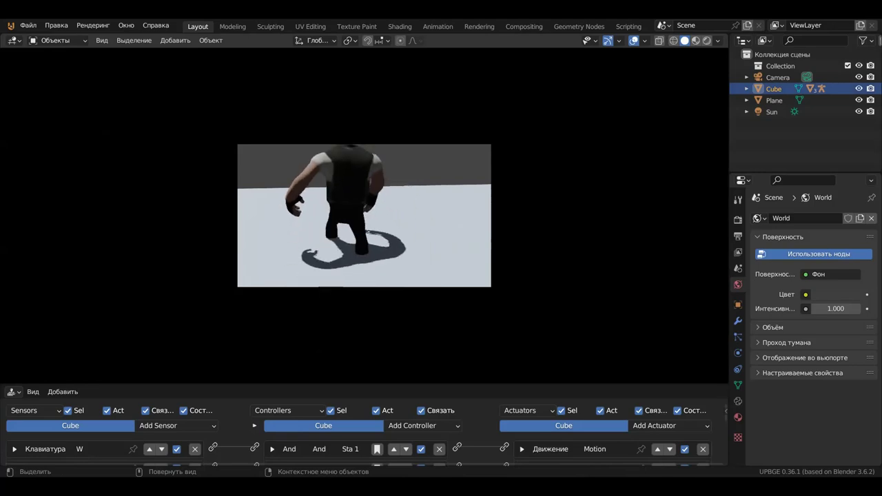
key(s)
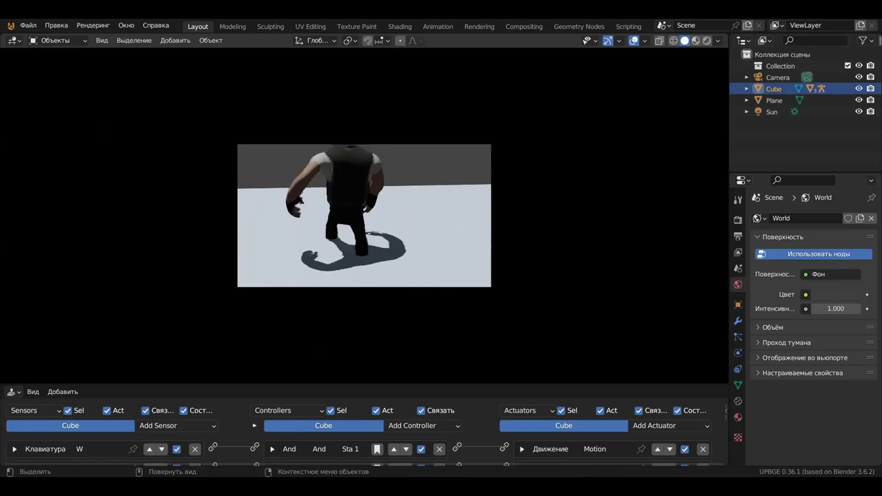
key(Escape)
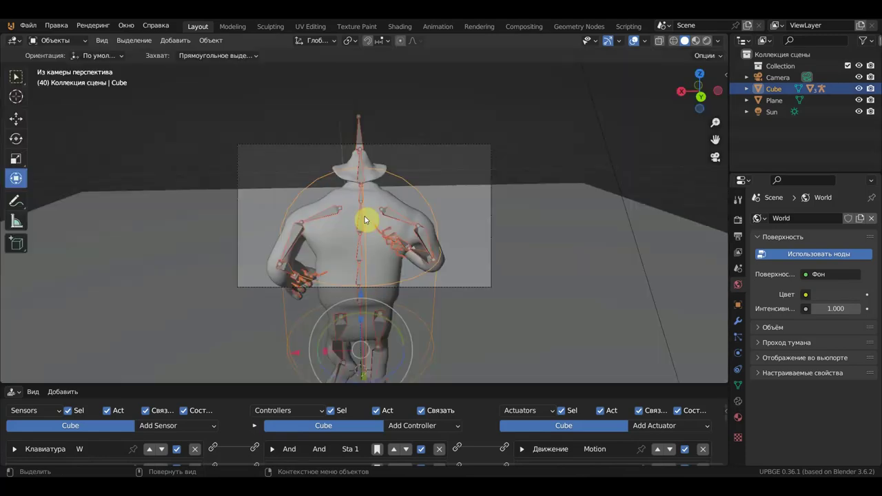
Step: Nudge the Camera slightly into place behind the character
click(407, 146)
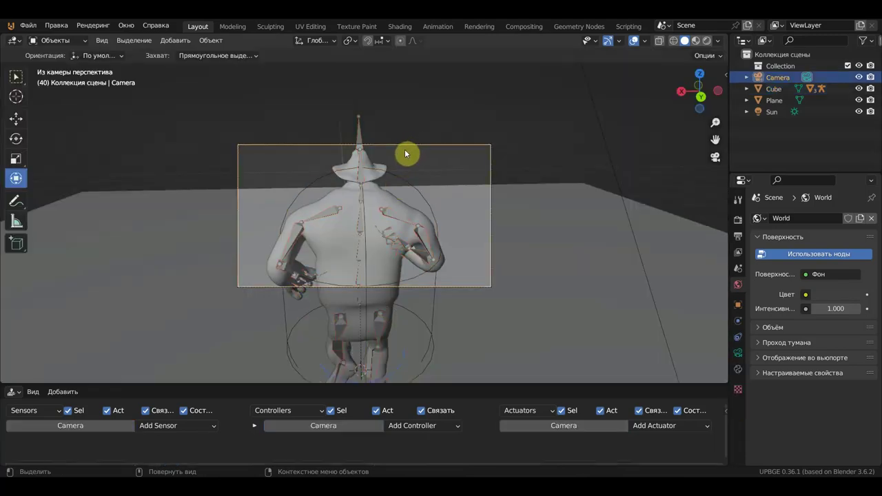
key(g)
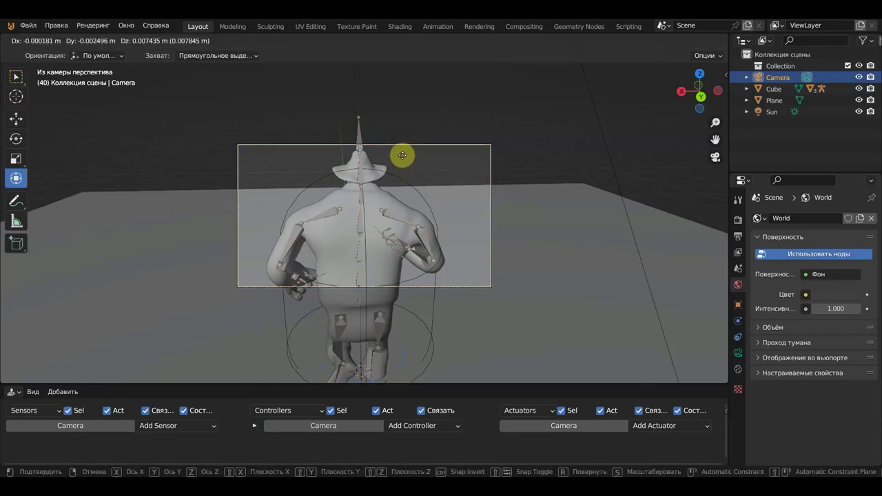
click(399, 147)
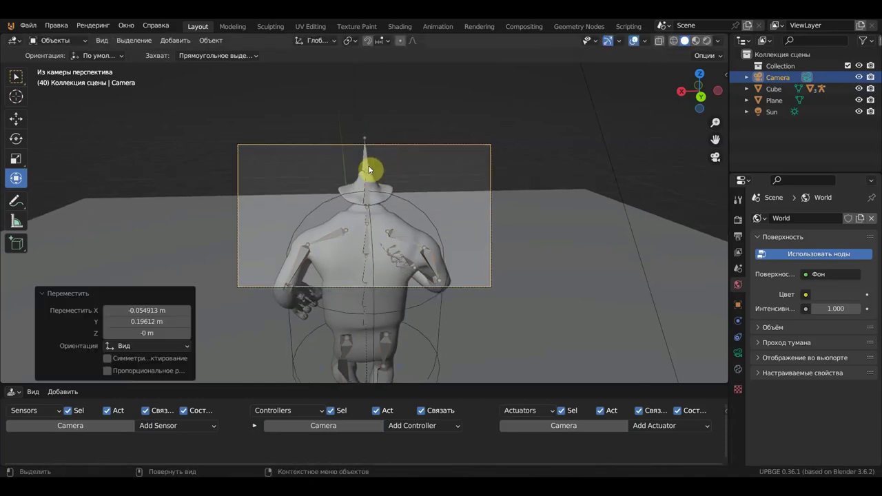
Step: Parent the Camera to the Cube as Object and enlarge the logic editor
shift+click(404, 197)
key(ctrl+p)
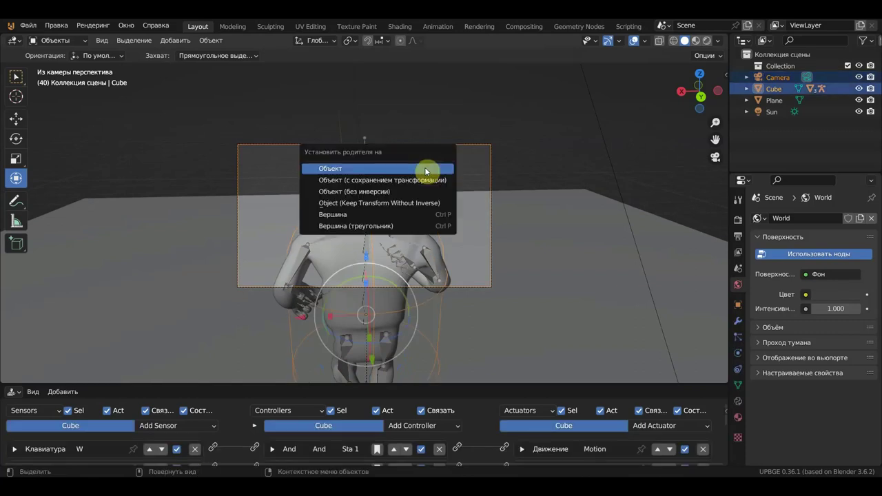
click(426, 169)
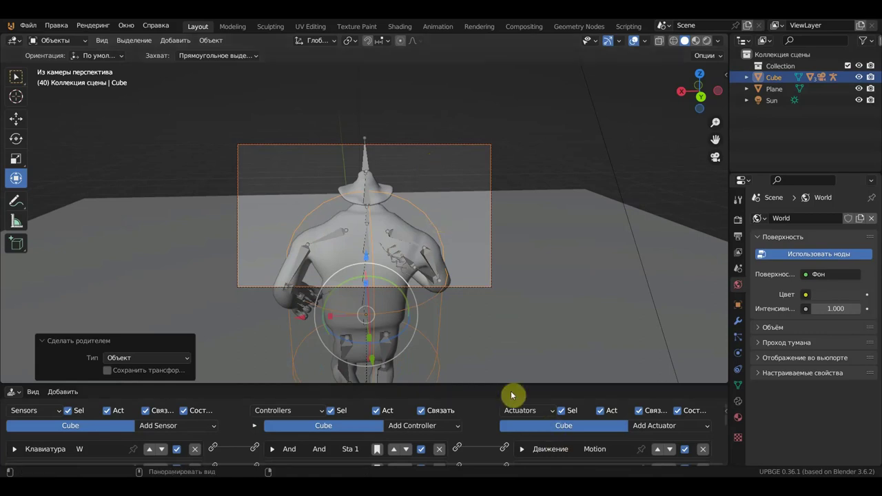
mouse_move(513, 383)
mouse_down()
mouse_move(535, 230)
mouse_move(523, 231)
mouse_up()
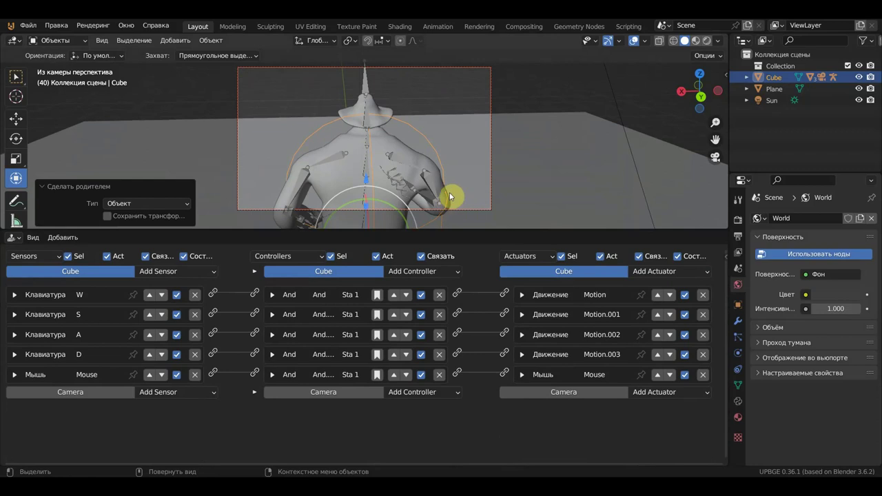
Step: Select the Camera and browse its sensor type list without adding anything
click(492, 103)
click(160, 272)
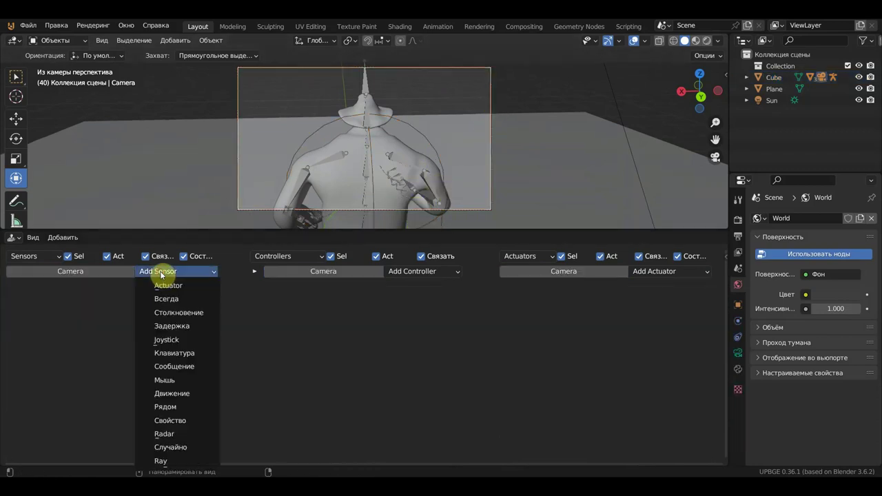
click(173, 269)
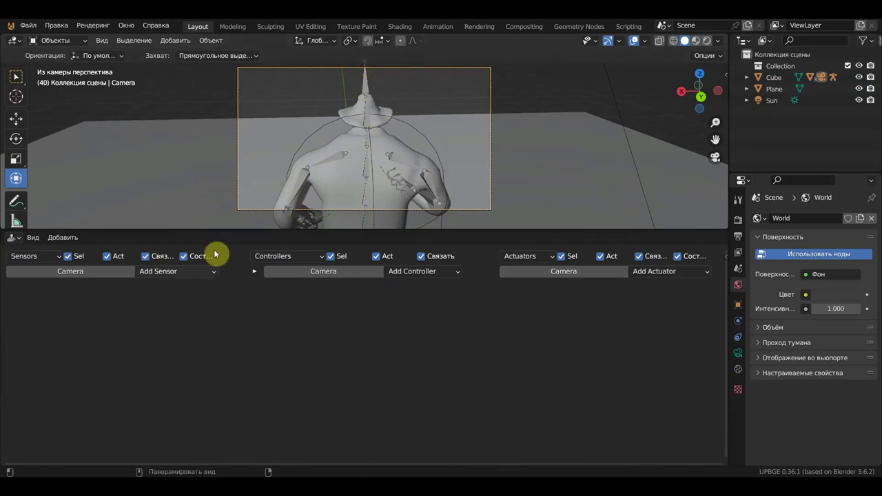
click(190, 270)
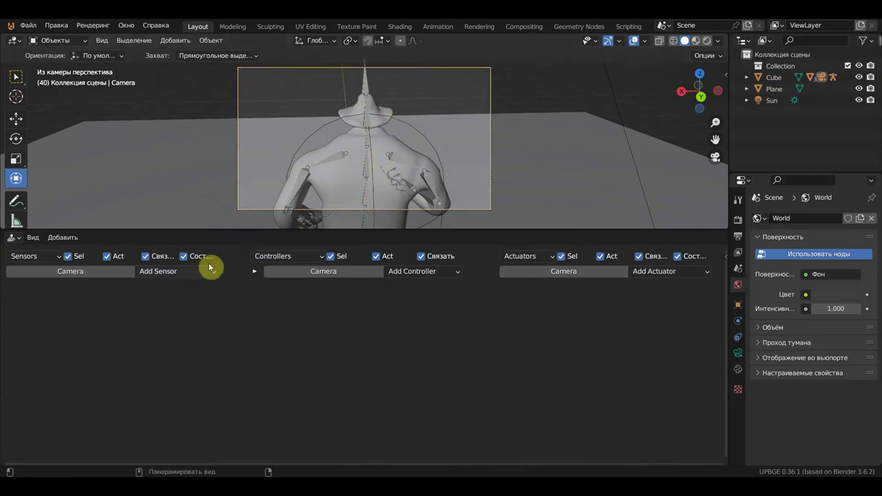
click(187, 271)
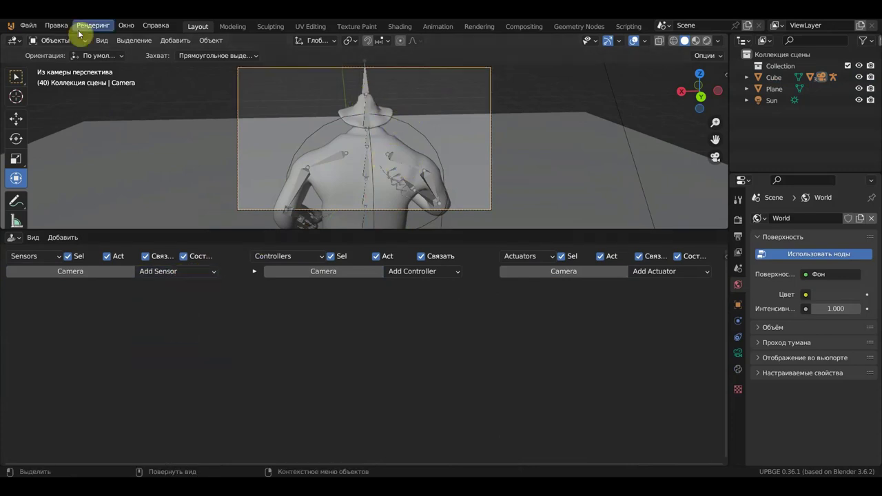
Step: Switch the interface language from Russian to English in Preferences
click(56, 25)
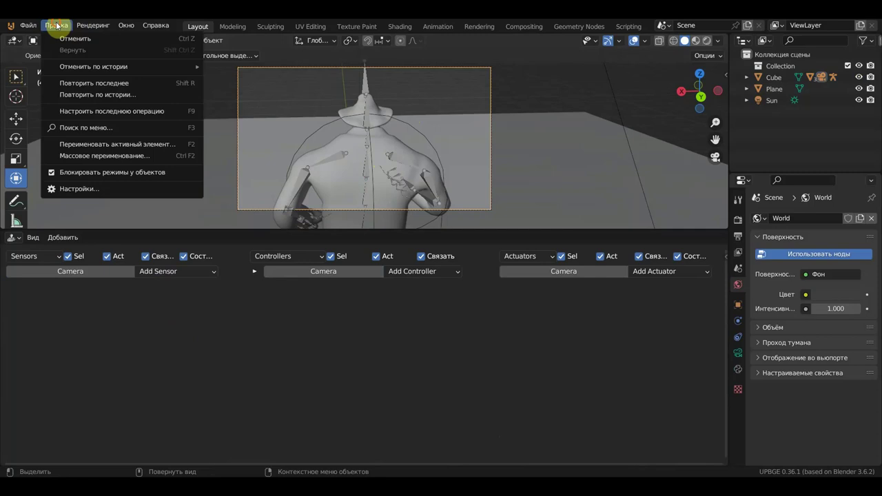
click(76, 189)
click(263, 278)
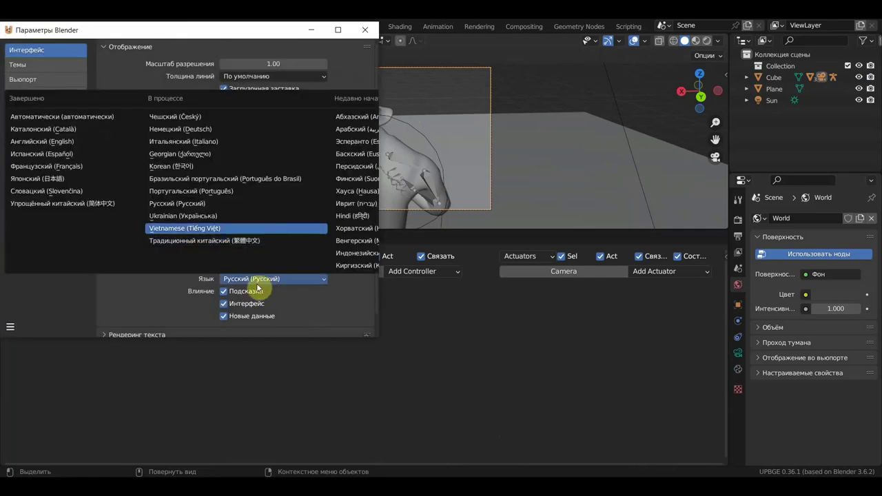
click(66, 142)
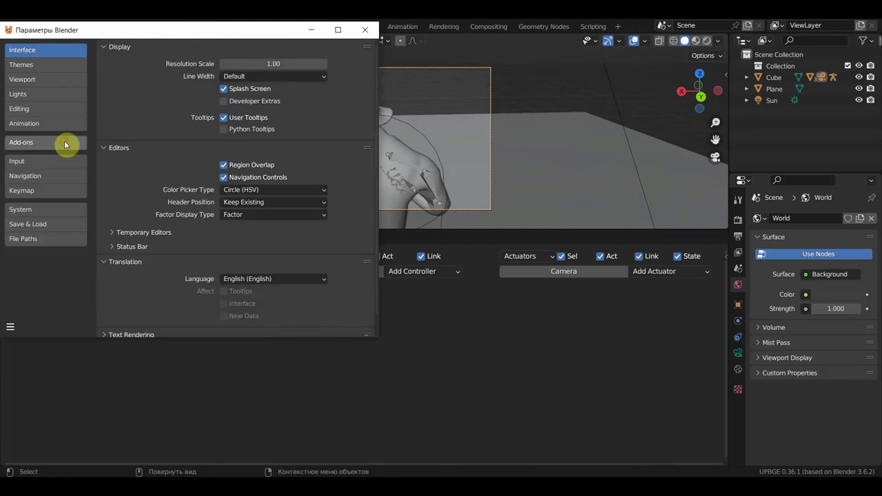
click(366, 30)
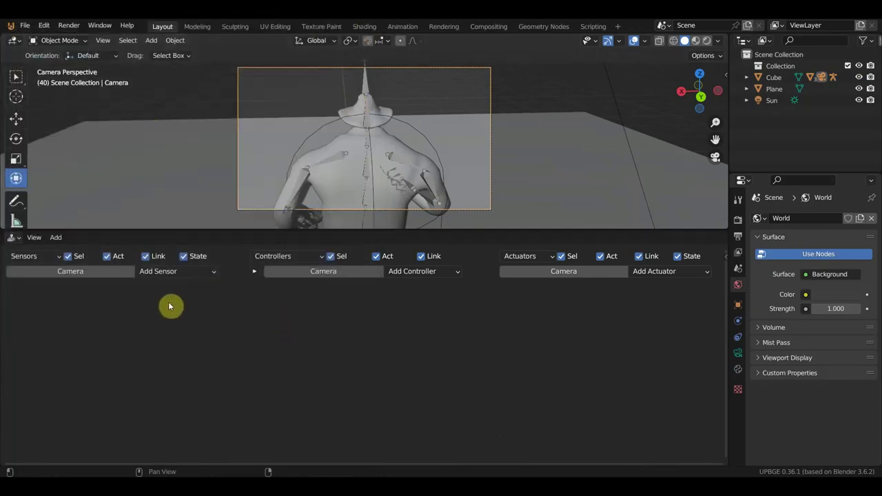
Step: Inspect the armature's and Cube's logic, including the Cube's Mouse actuator, then reselect the Camera
click(197, 272)
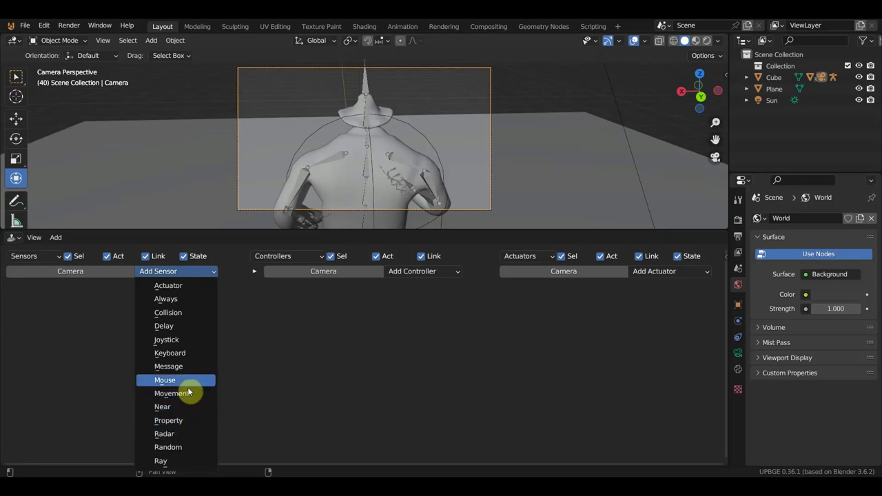
click(365, 81)
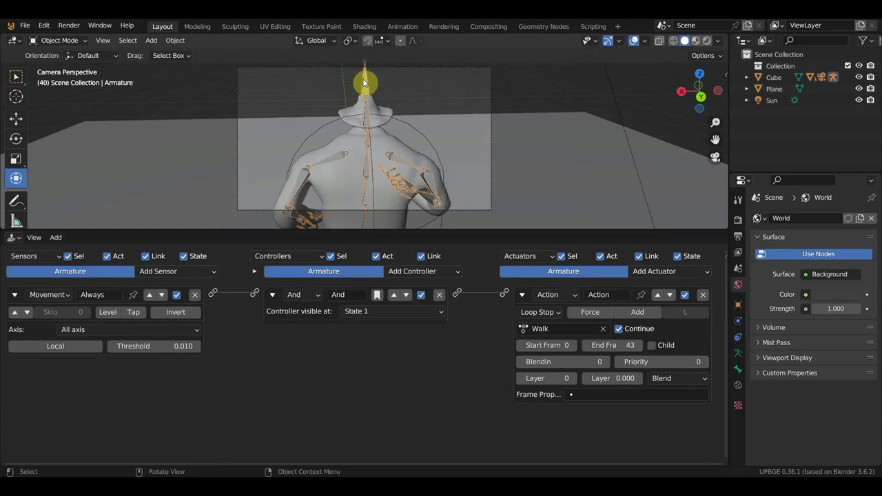
click(394, 120)
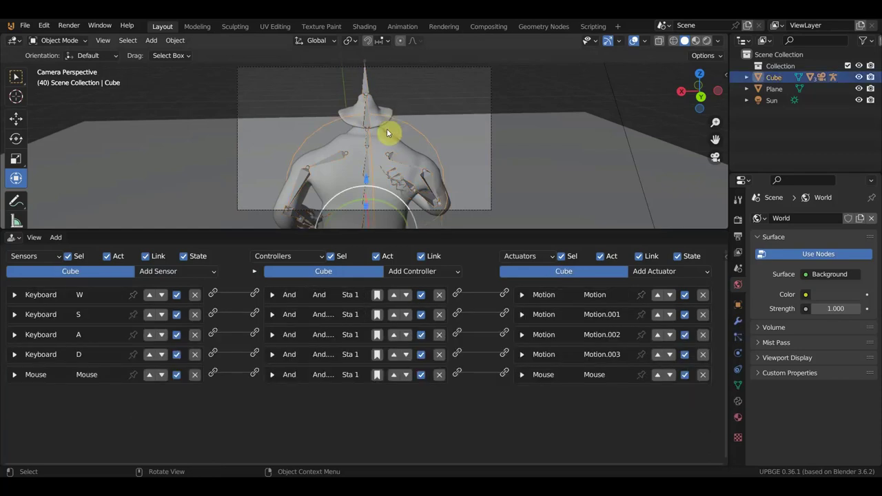
click(521, 375)
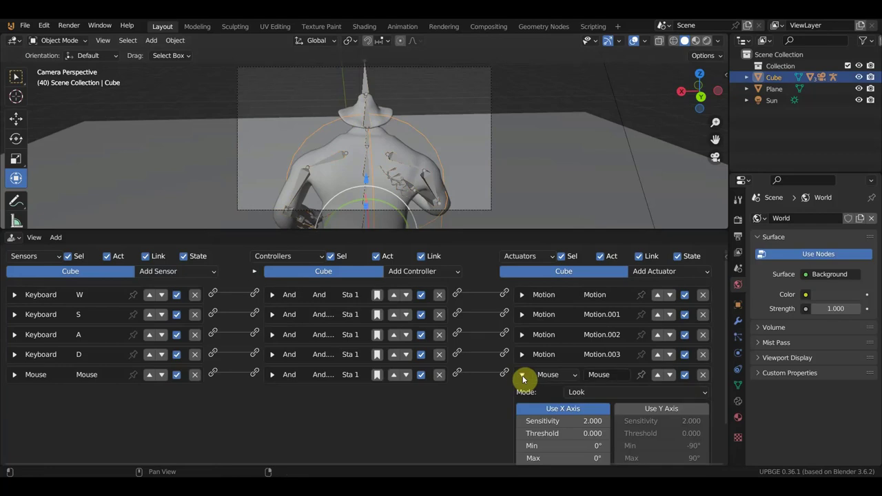
ctrl+scroll(523, 384, down, 1)
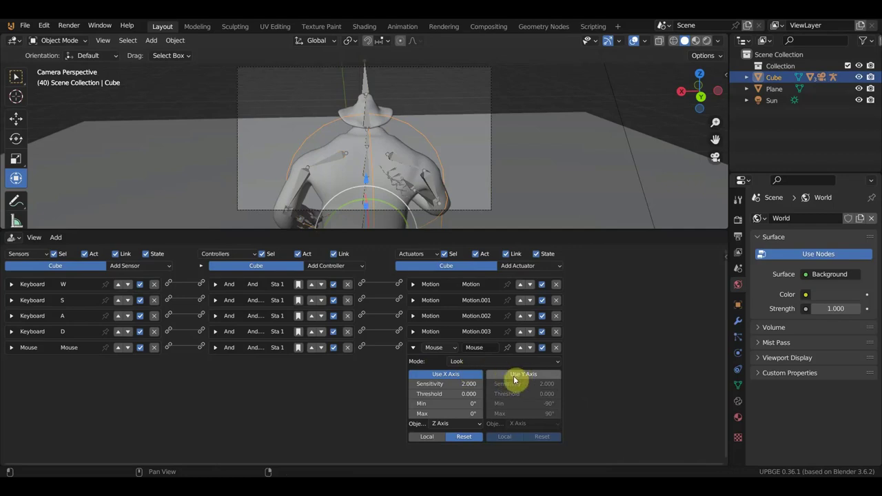
click(489, 142)
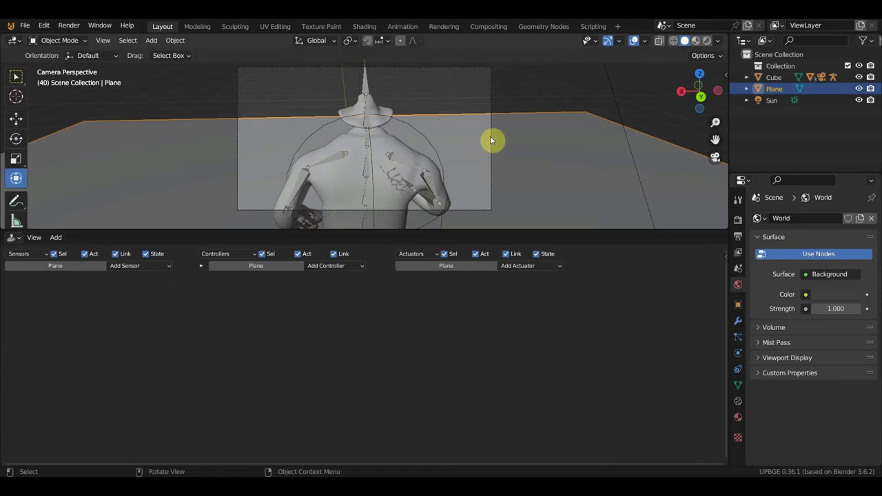
click(489, 92)
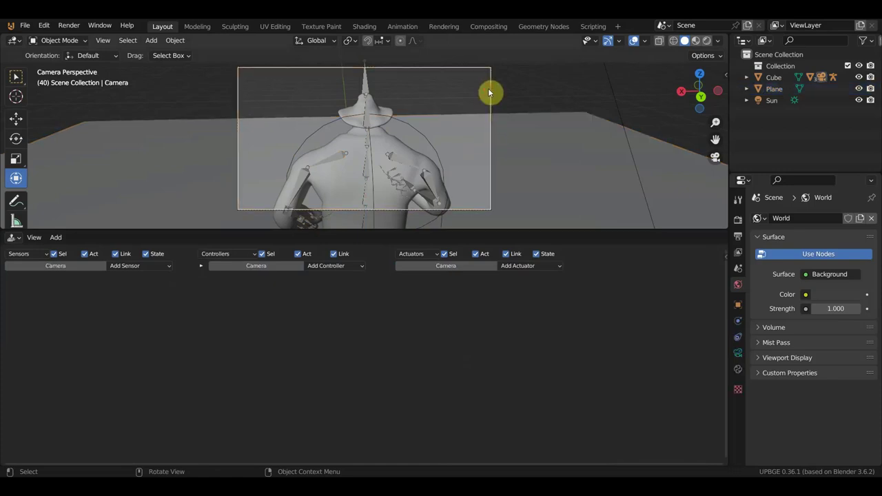
Step: Give the Camera a Mouse sensor and a Mouse actuator linked through an And controller
click(138, 266)
click(148, 352)
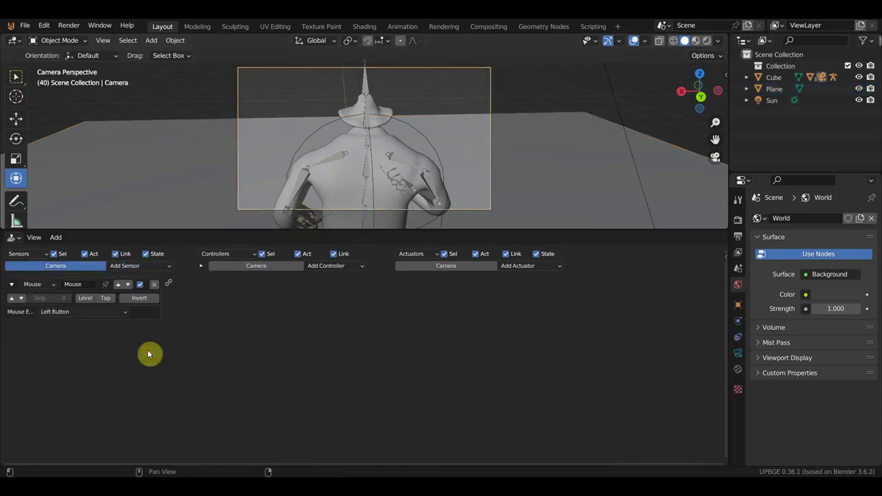
click(520, 267)
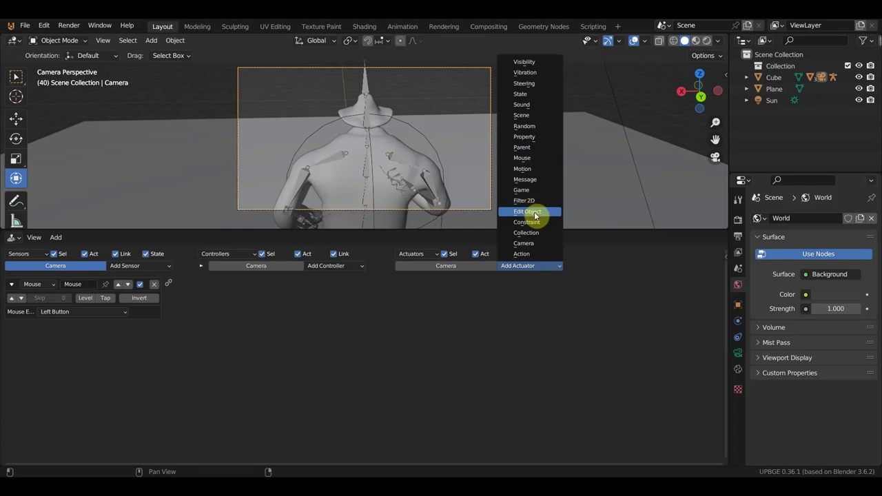
click(533, 157)
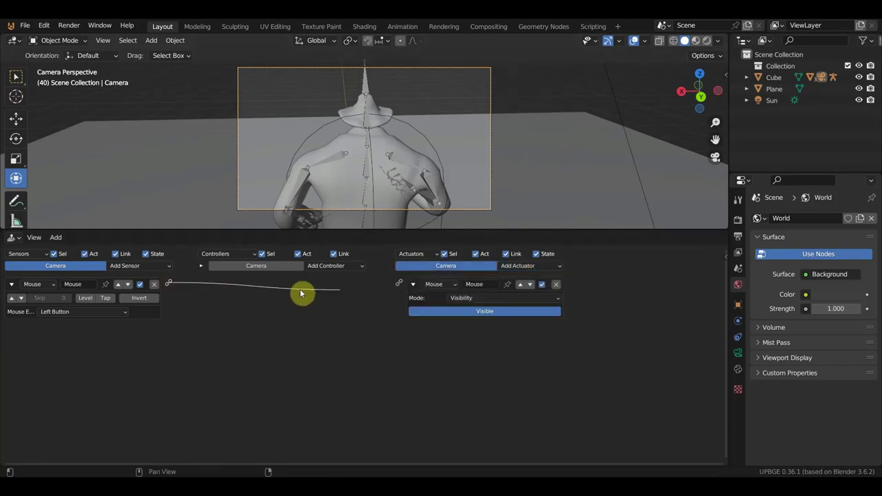
drag(172, 284, 401, 285)
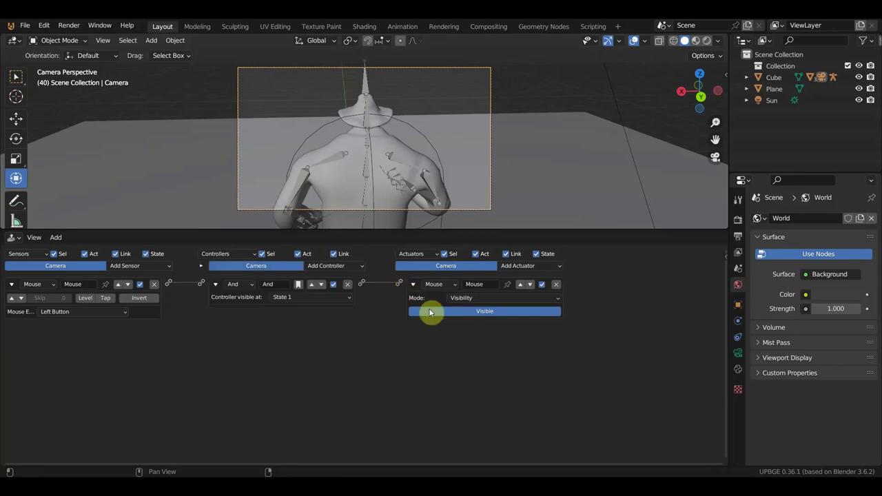
Step: Set the camera's Mouse actuator to Look mode with Use X Axis turned off
click(474, 298)
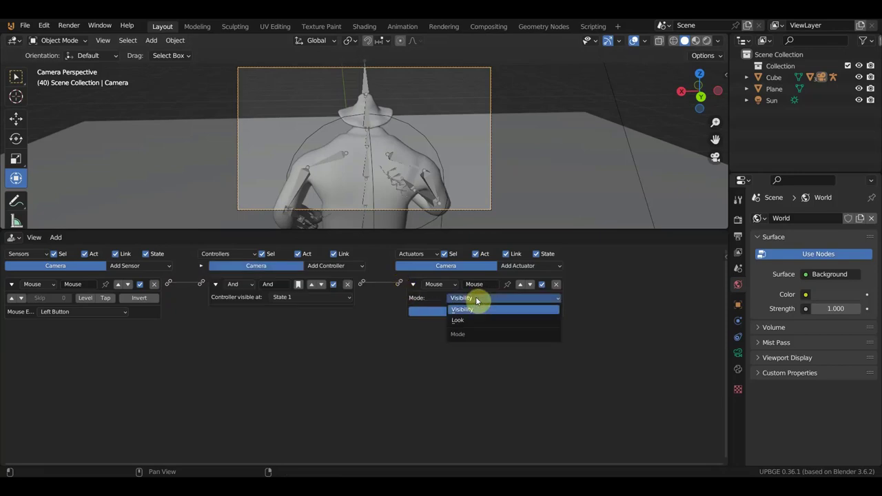
click(472, 322)
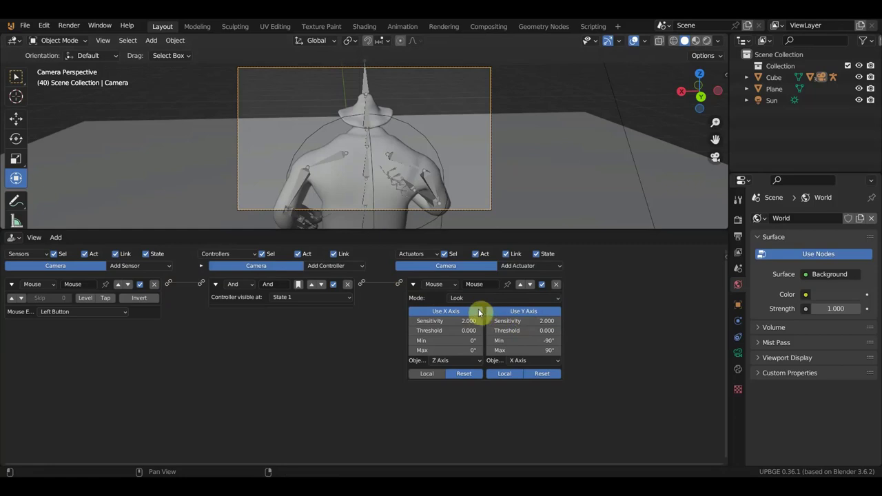
click(462, 312)
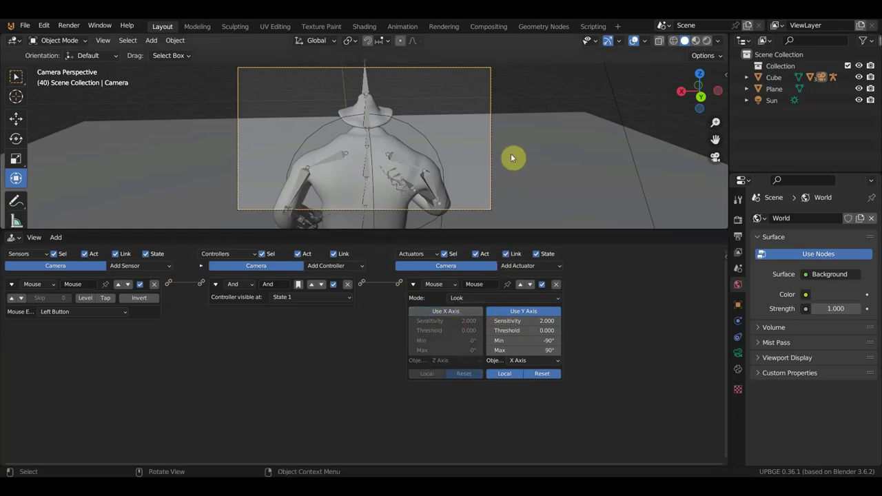
key(p)
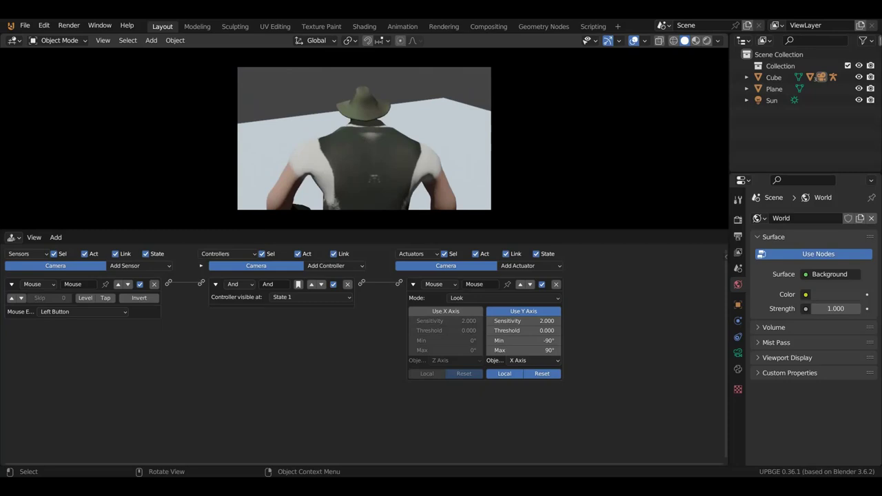
key(Escape)
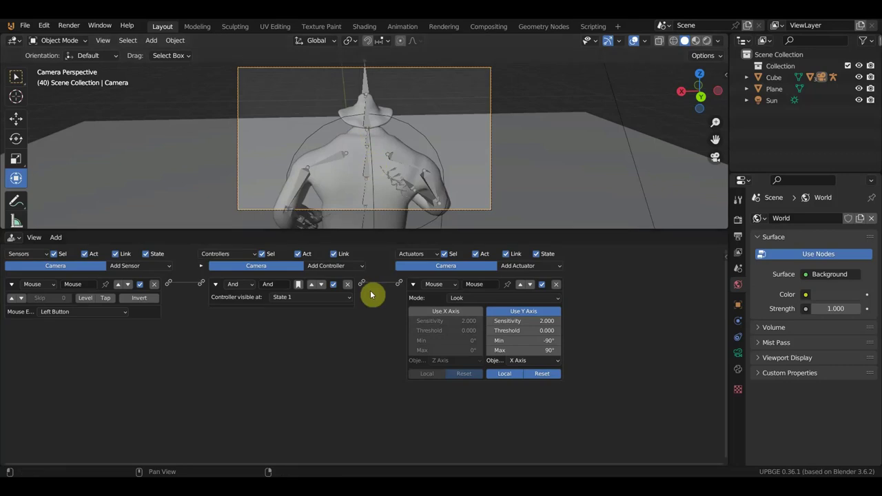
Step: Collapse the camera's Mouse actuator, enlarge the 3D view, and orbit around the character
click(413, 284)
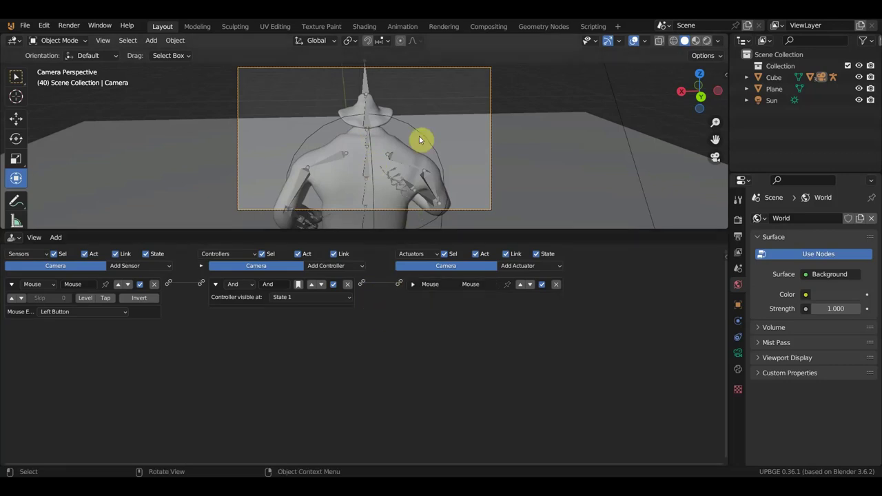
scroll(413, 148, down, 1)
scroll(408, 157, down, 3)
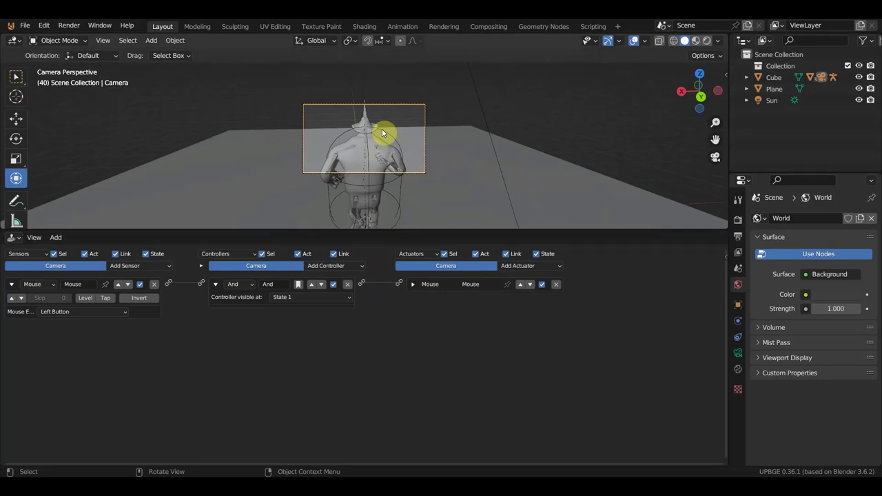
scroll(383, 131, up, 2)
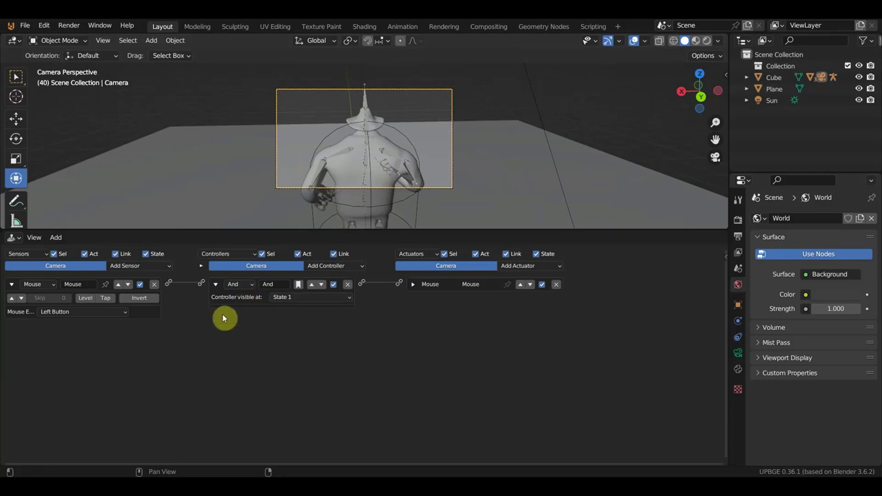
drag(403, 229, 403, 307)
middle_drag(423, 264, 600, 241)
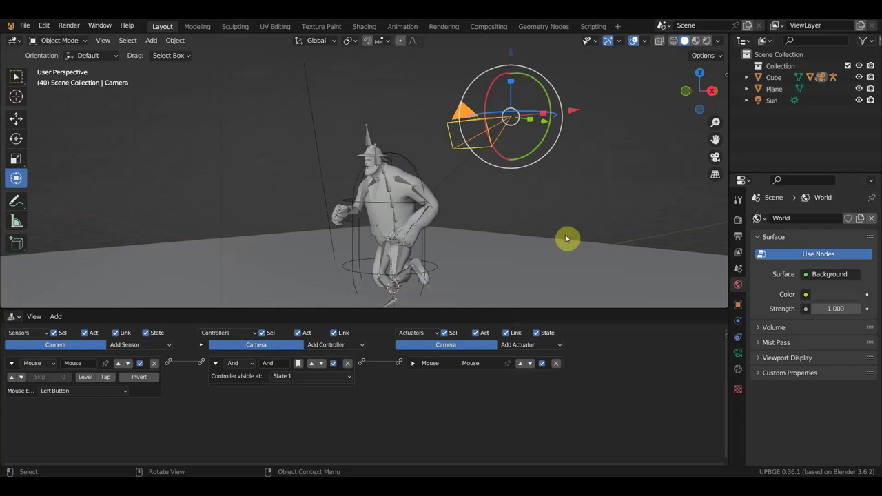
mouse_move(565, 235)
middle_down()
mouse_move(552, 208)
mouse_move(565, 208)
middle_up()
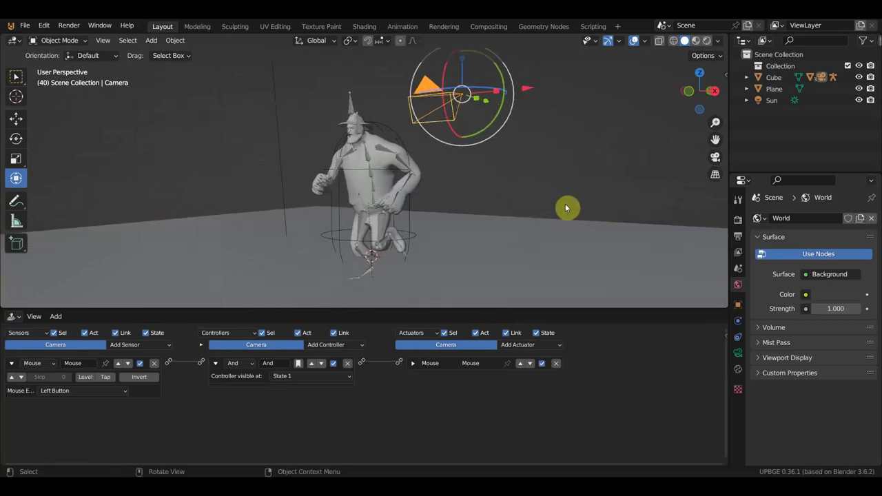